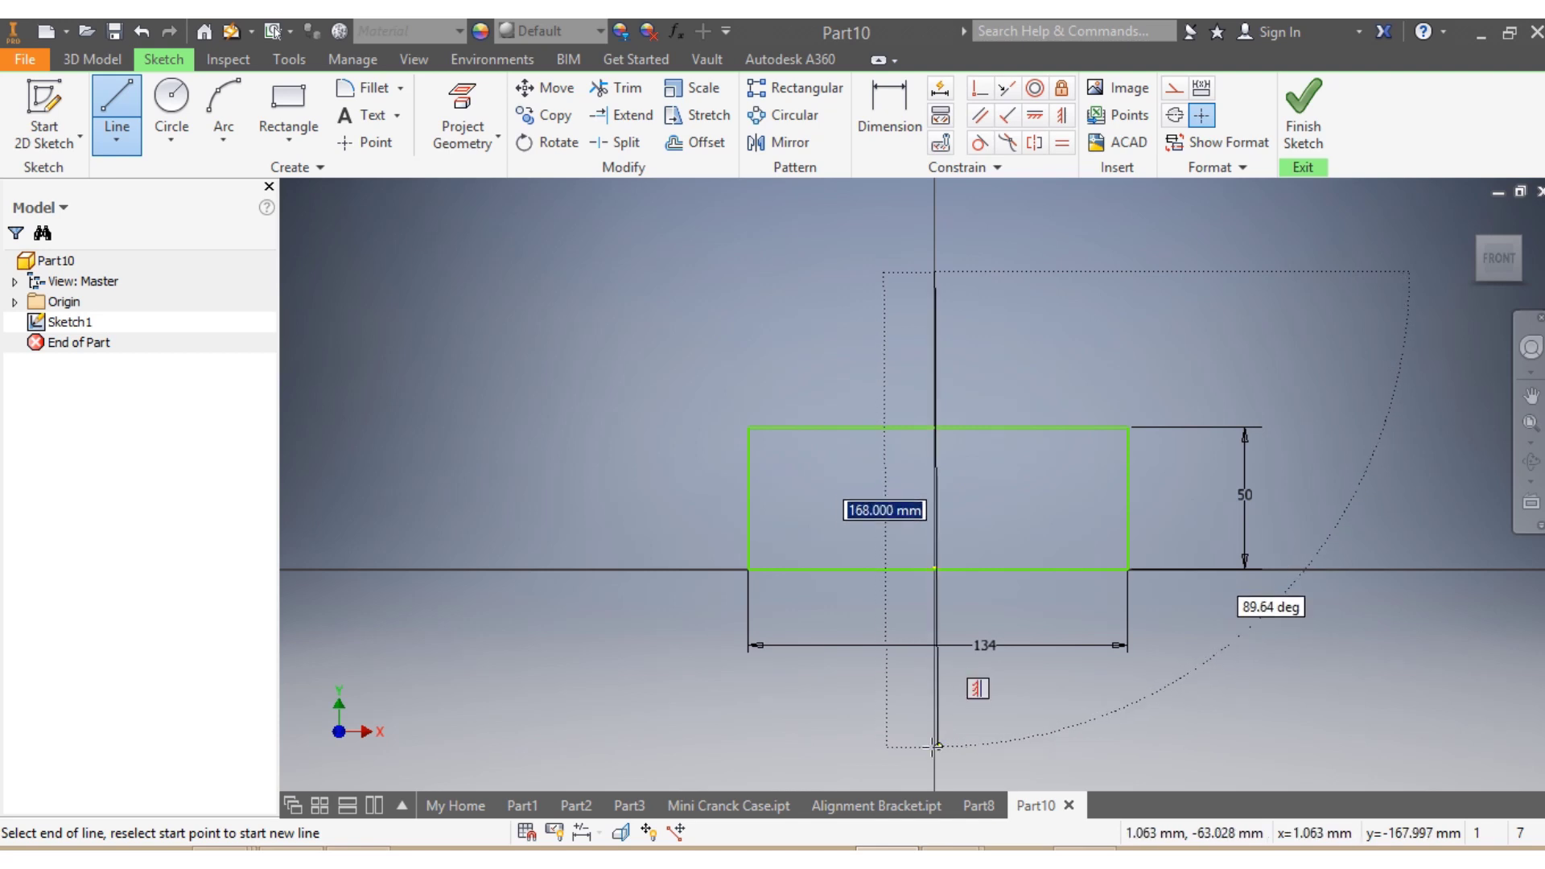
Place a vertical centre line about 168 mm long on the sketch's vertical axis, dimensioned 67 mm from the rectangle's right edge.
click(932, 743)
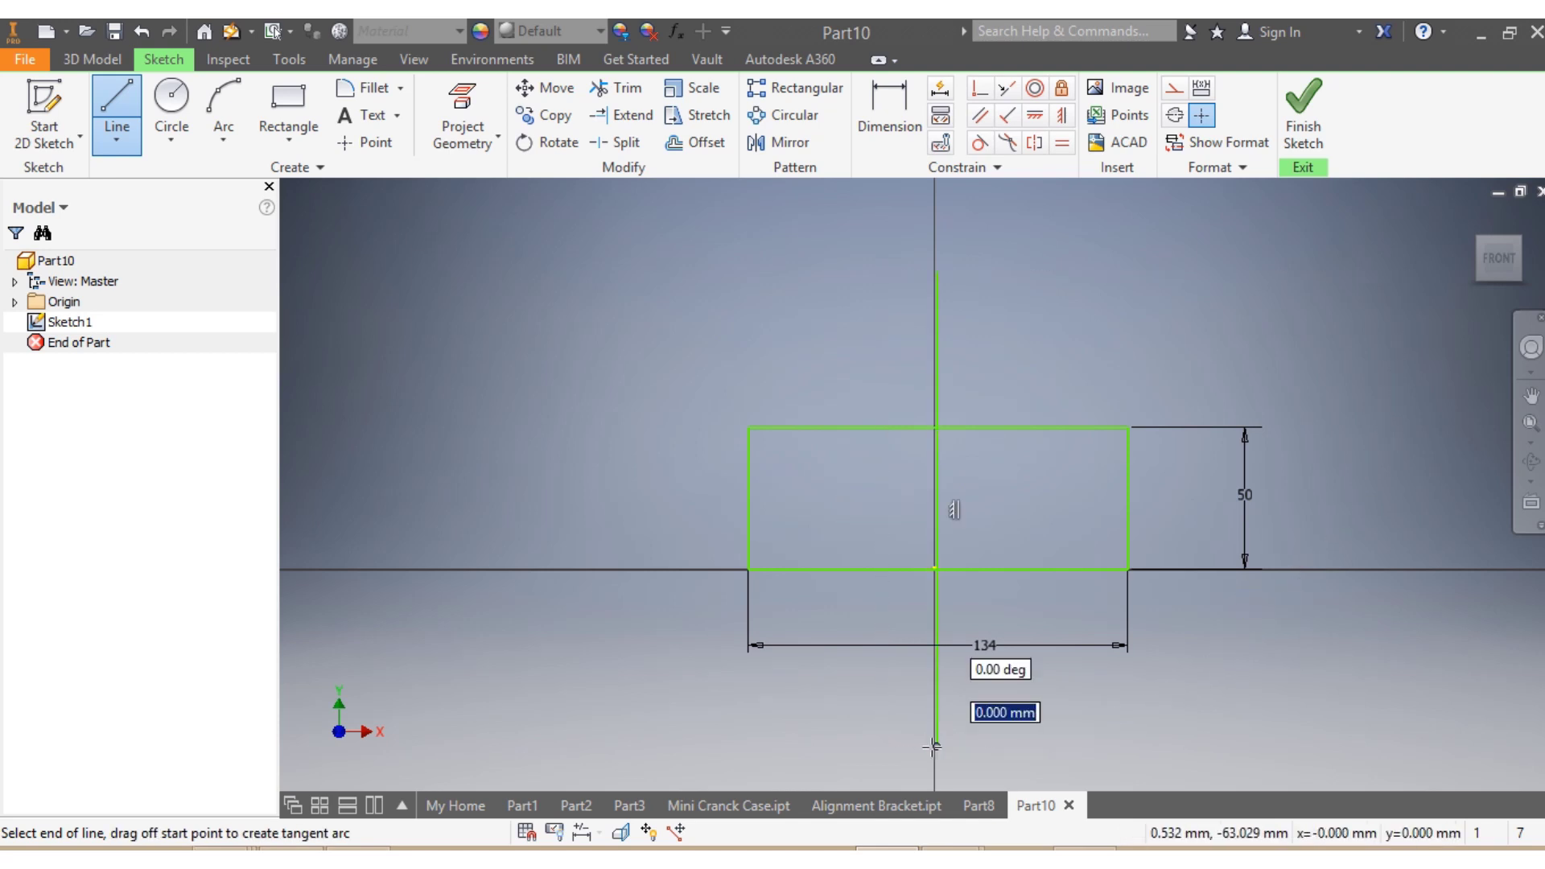
click(890, 101)
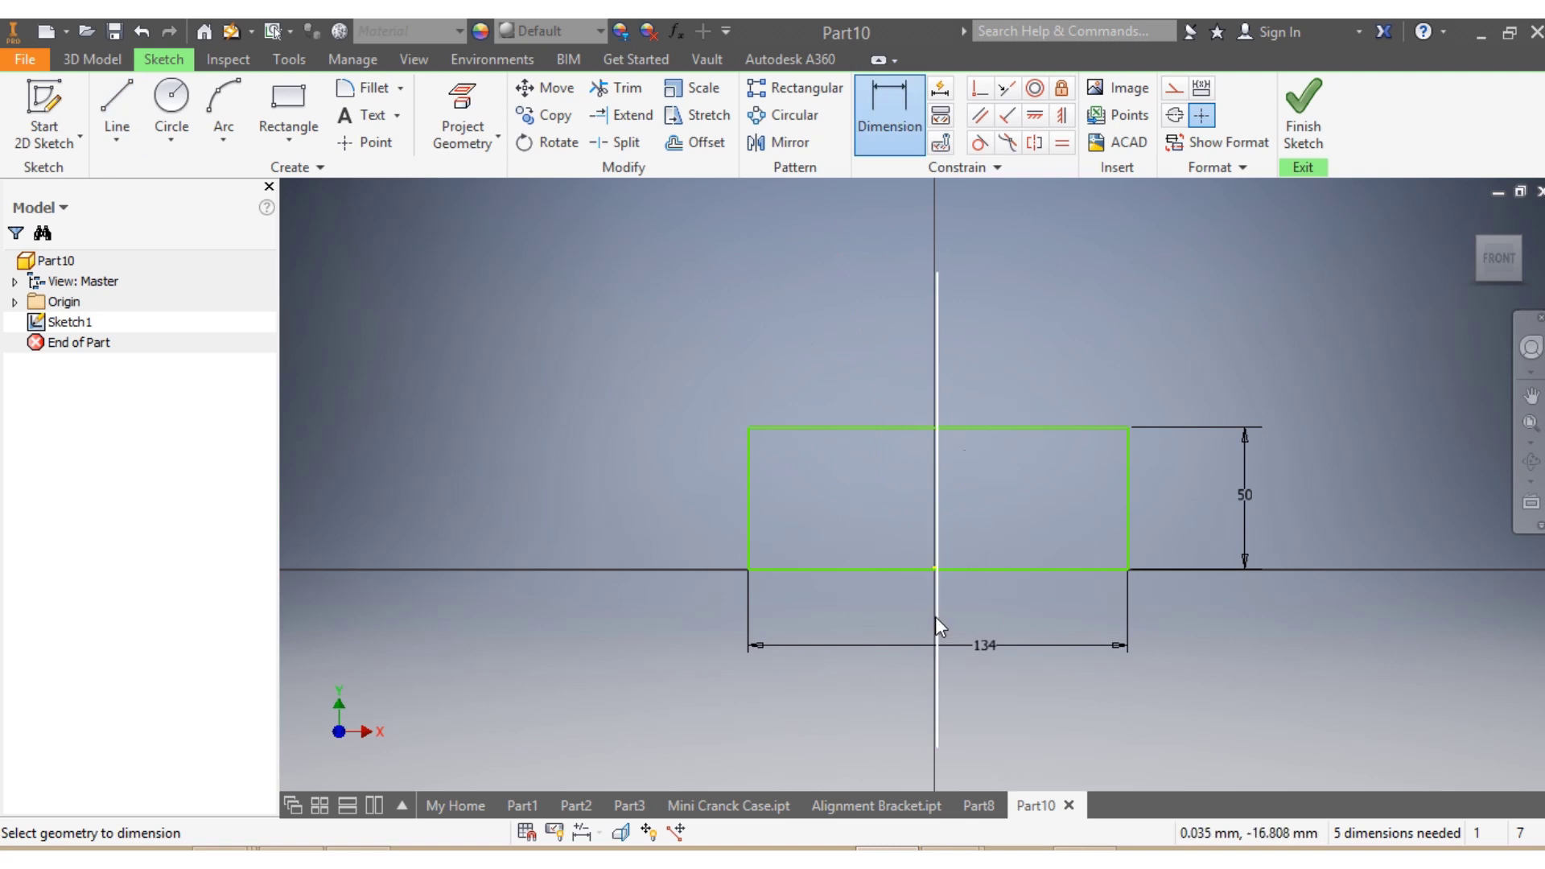
click(936, 616)
click(1127, 547)
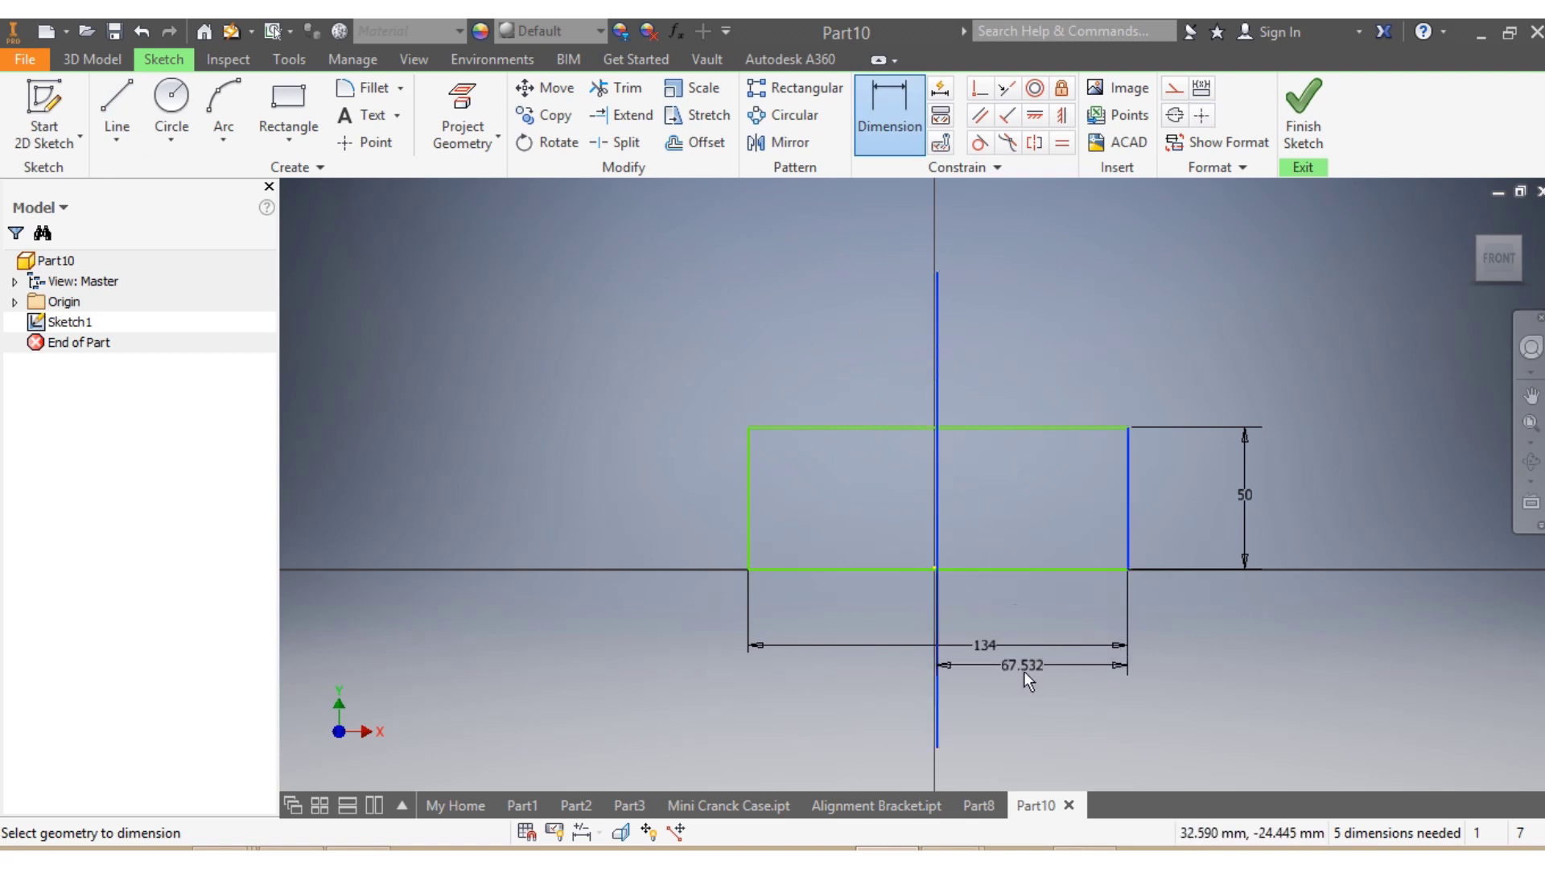
click(1020, 689)
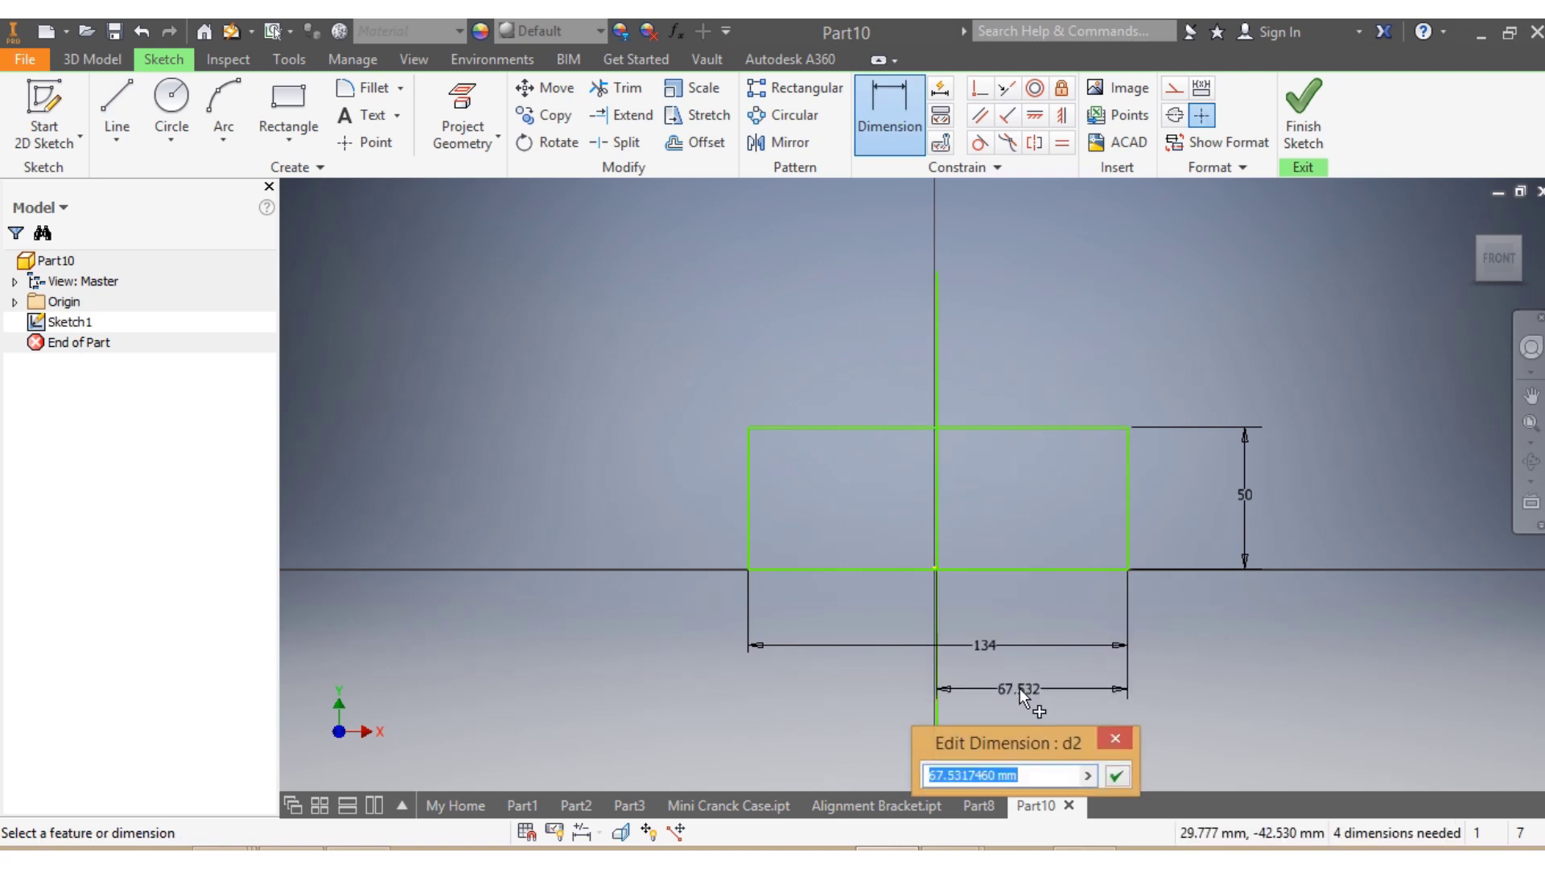
text(67)
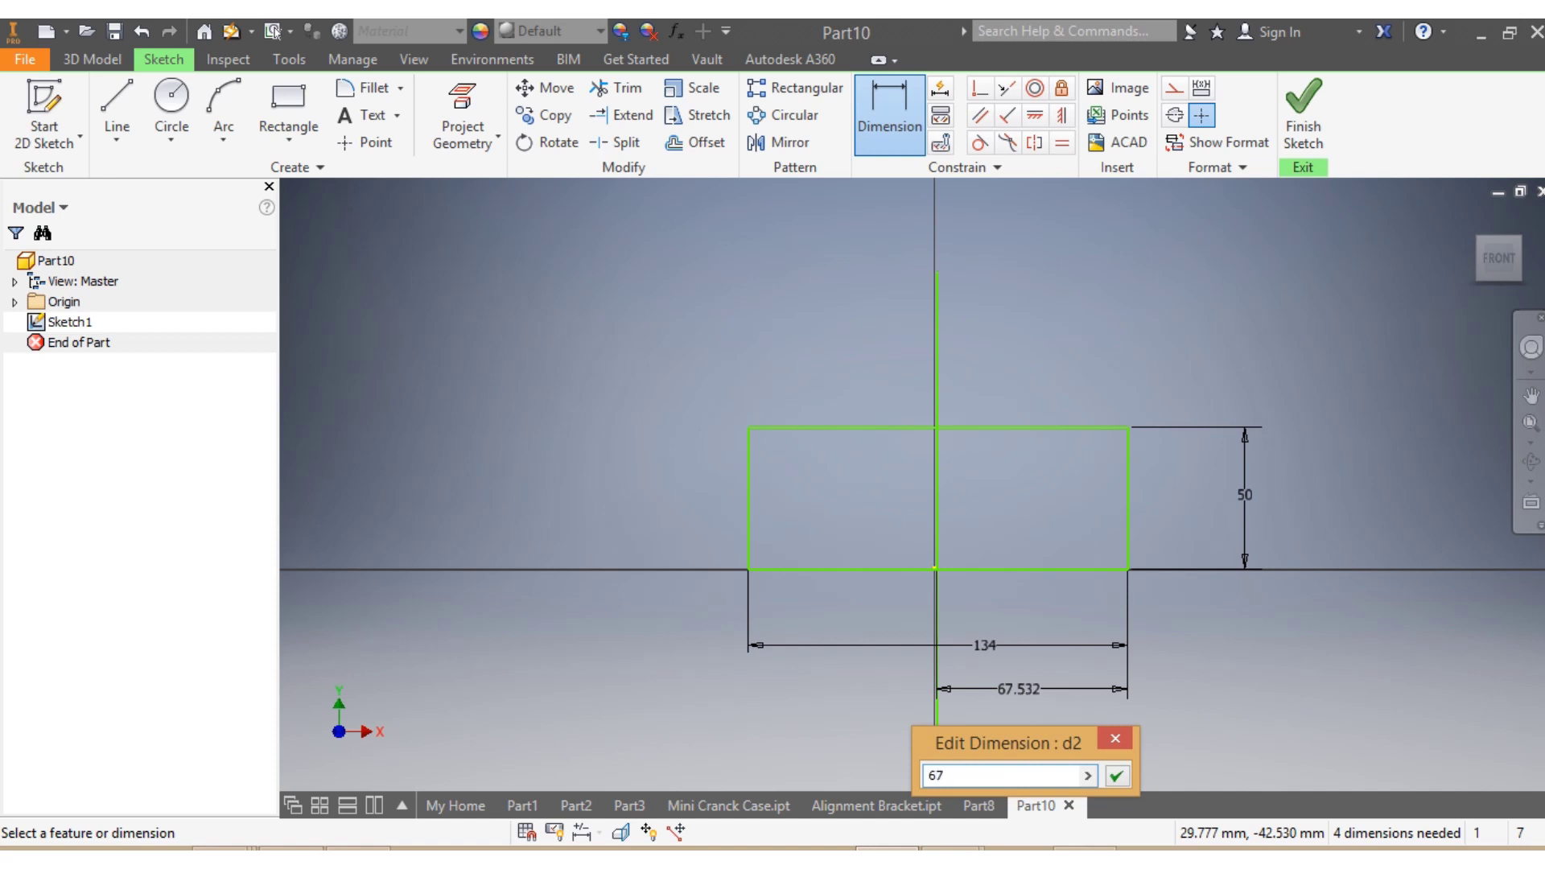
key(Return)
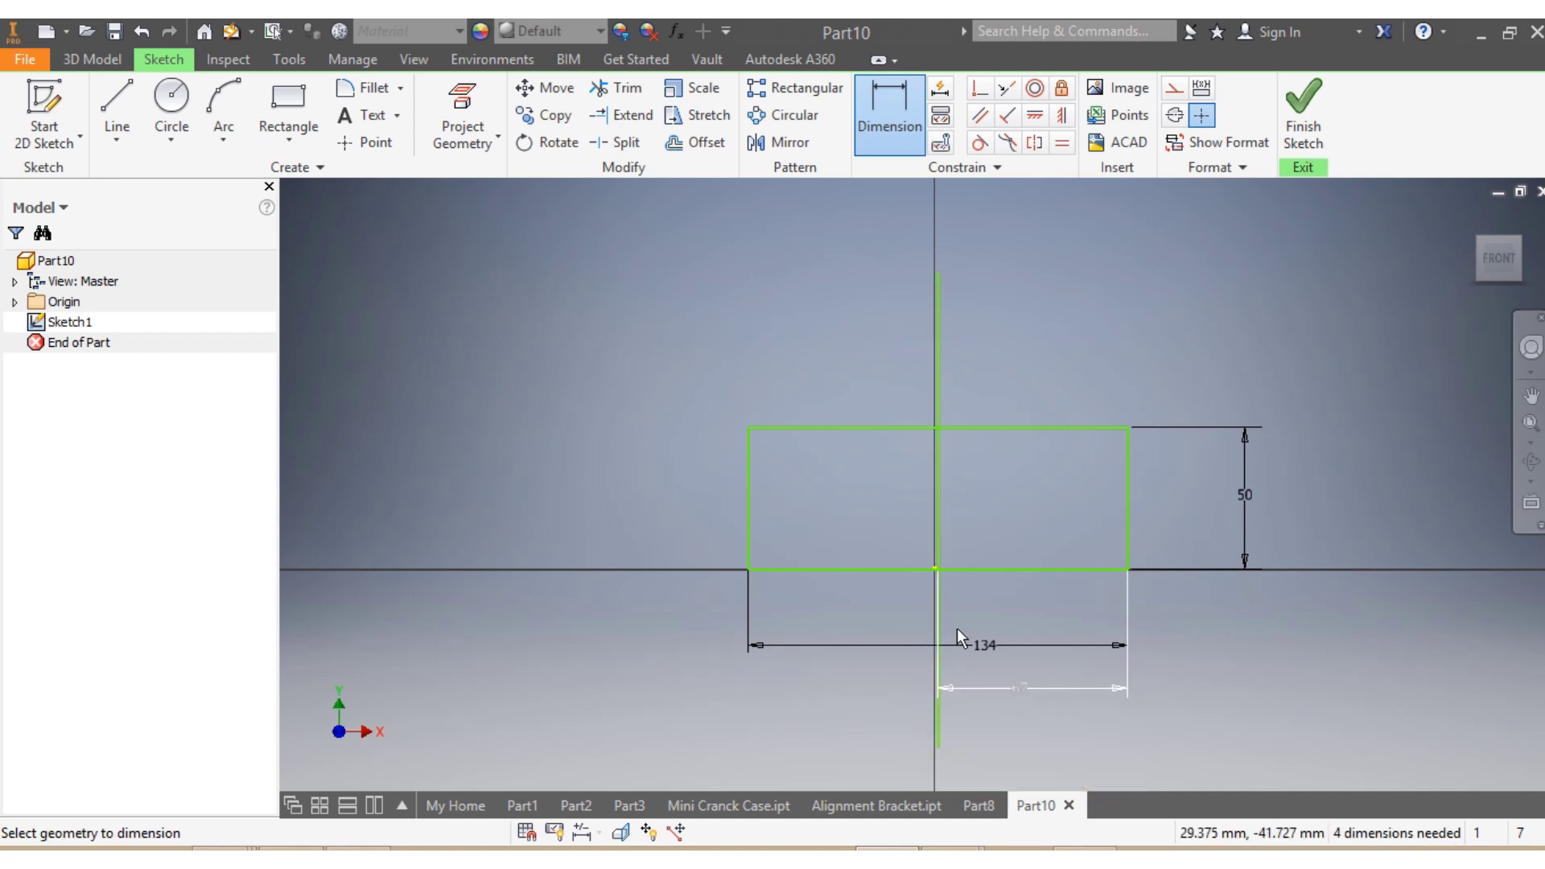
key(Escape)
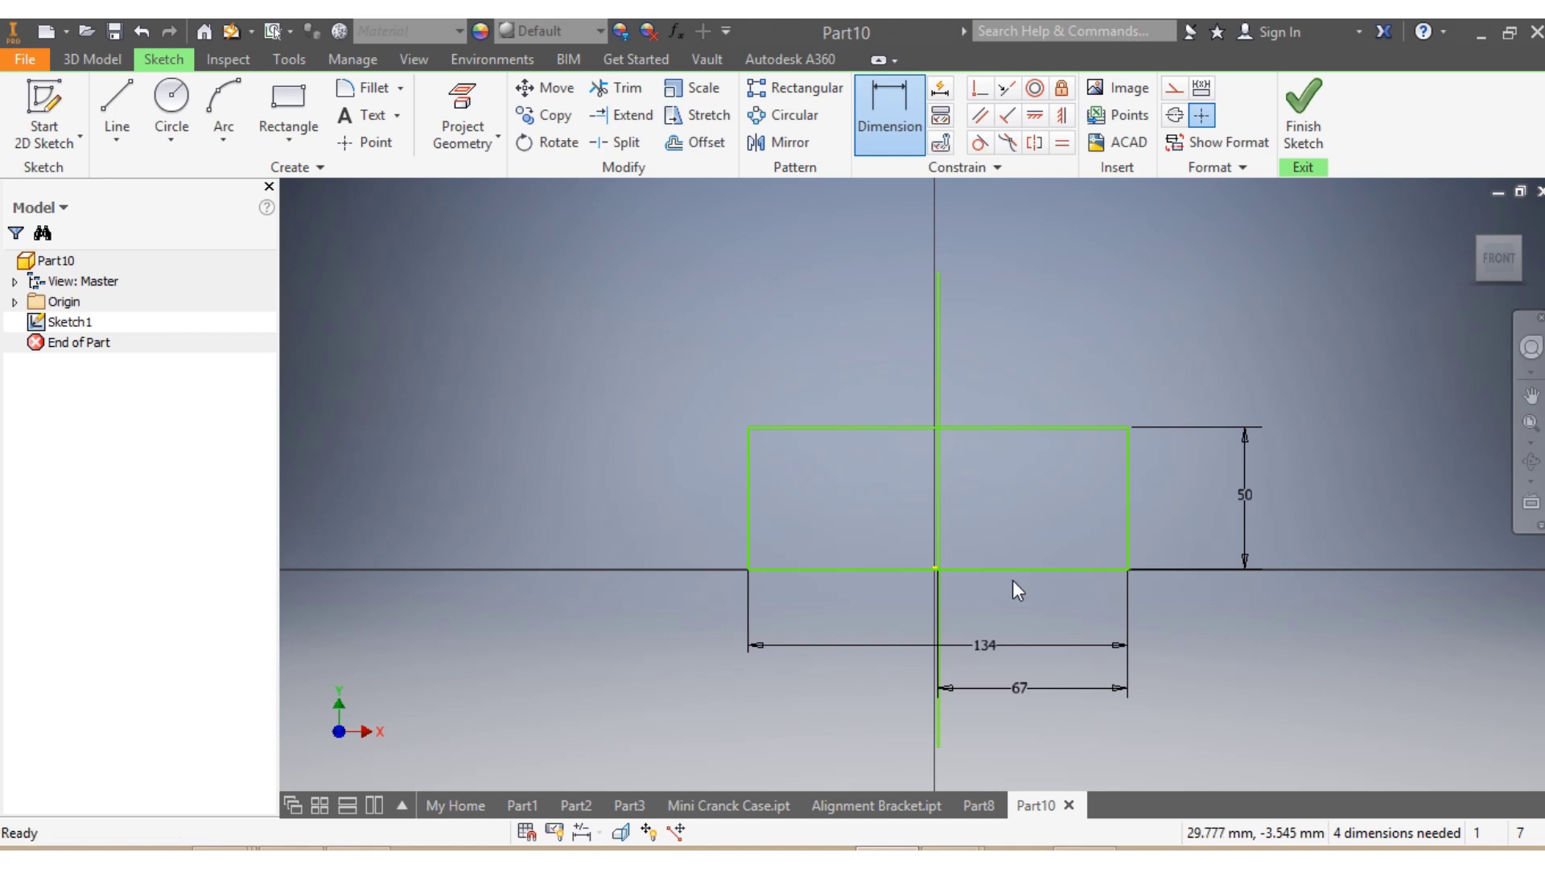
drag(935, 531, 939, 533)
Sketch three inner rectangles: upper-left corner about 22 mm high, upper-right corner about 40 by 27 mm, and central full-height about 31 mm wide.
click(287, 120)
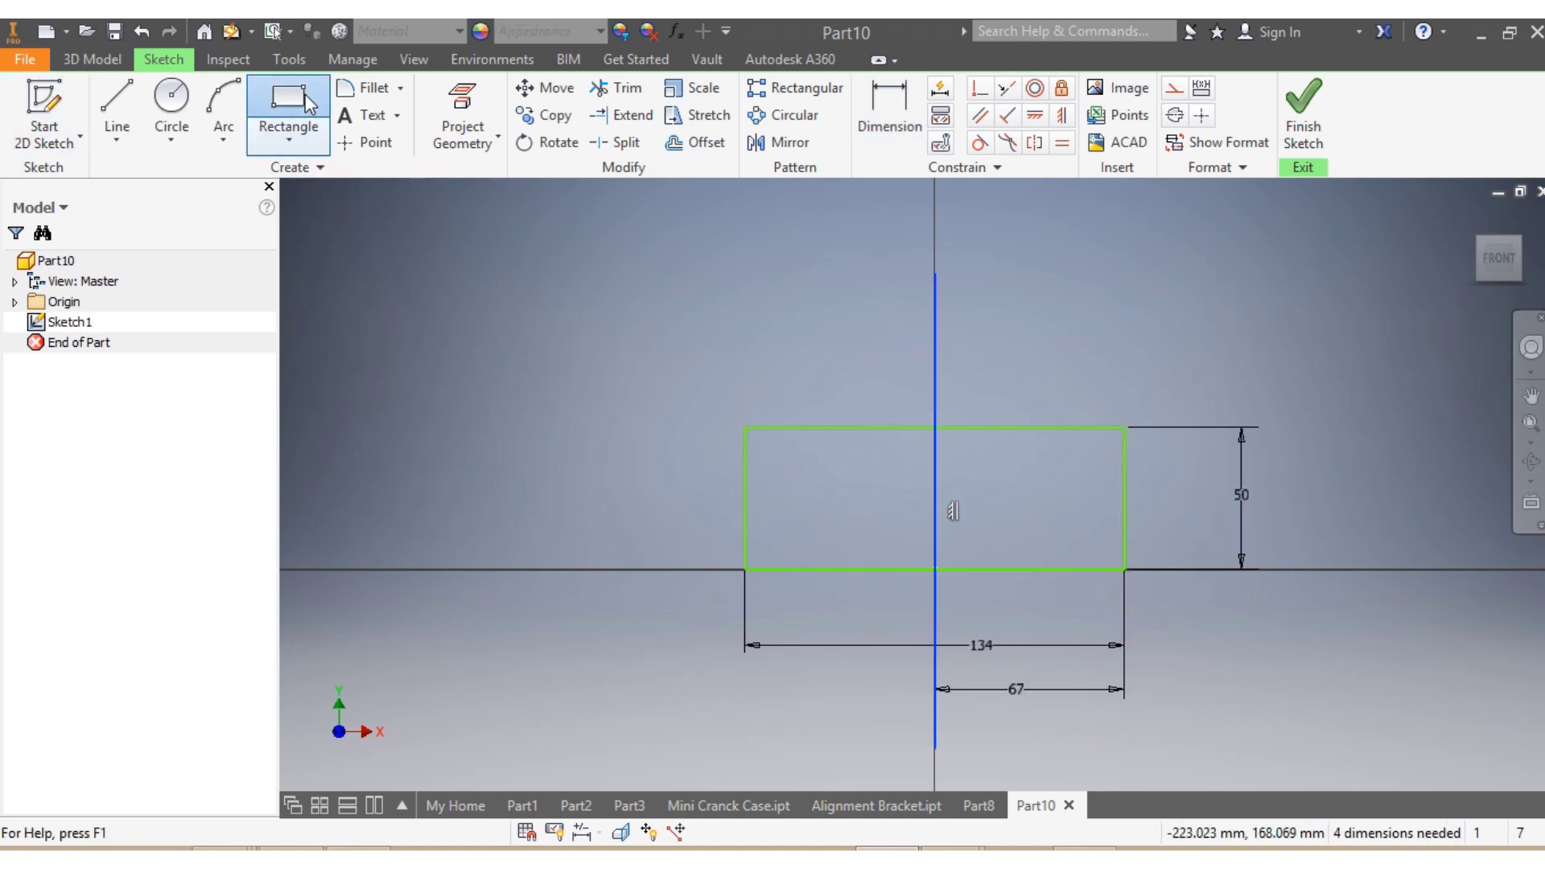
click(752, 430)
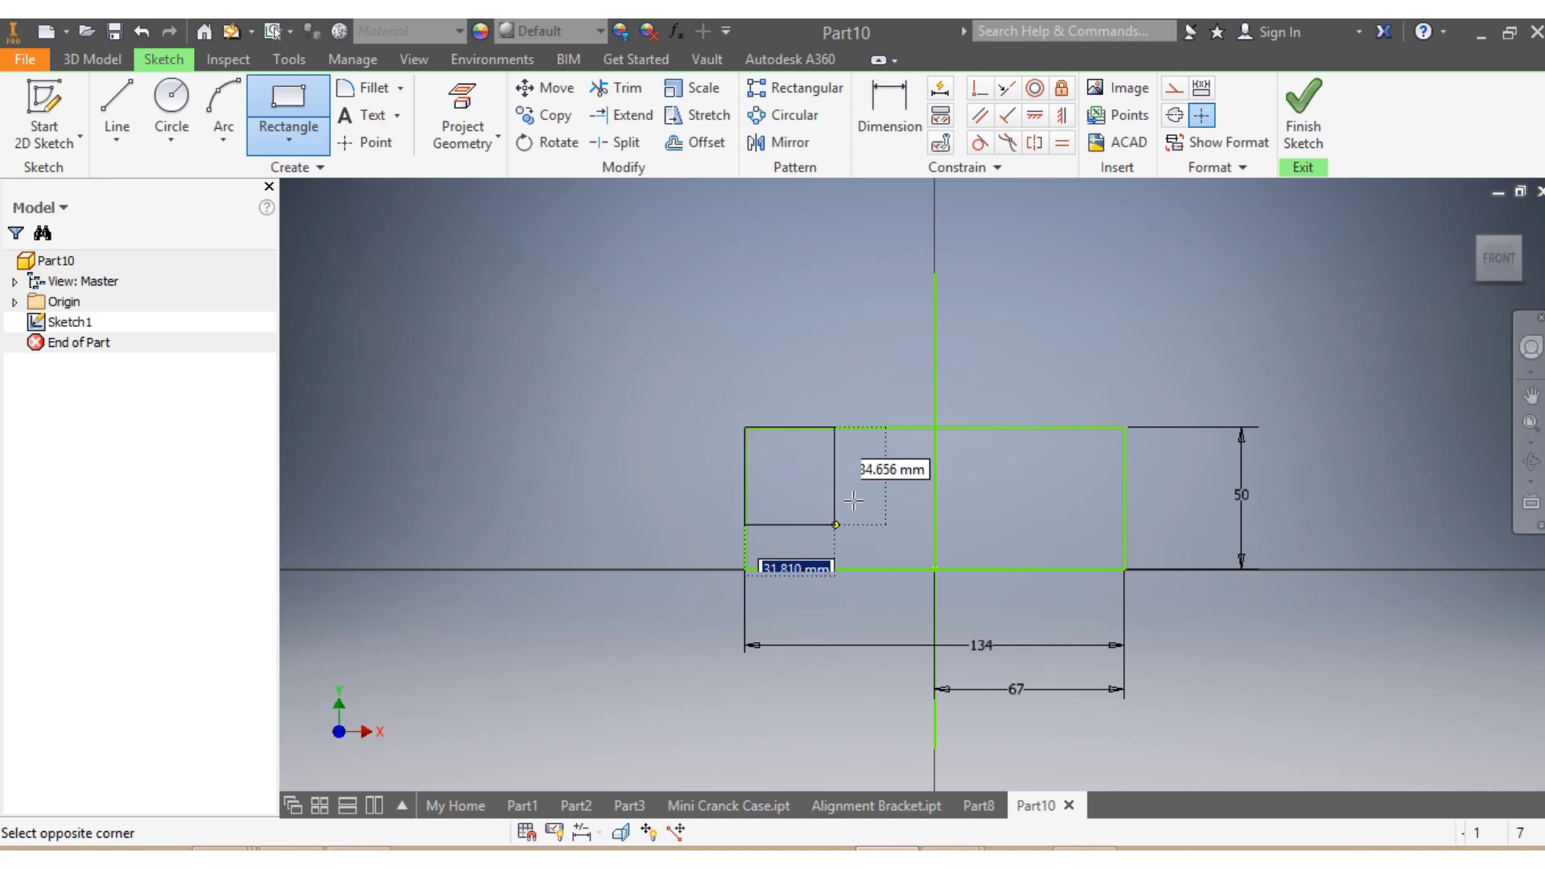
key(Escape)
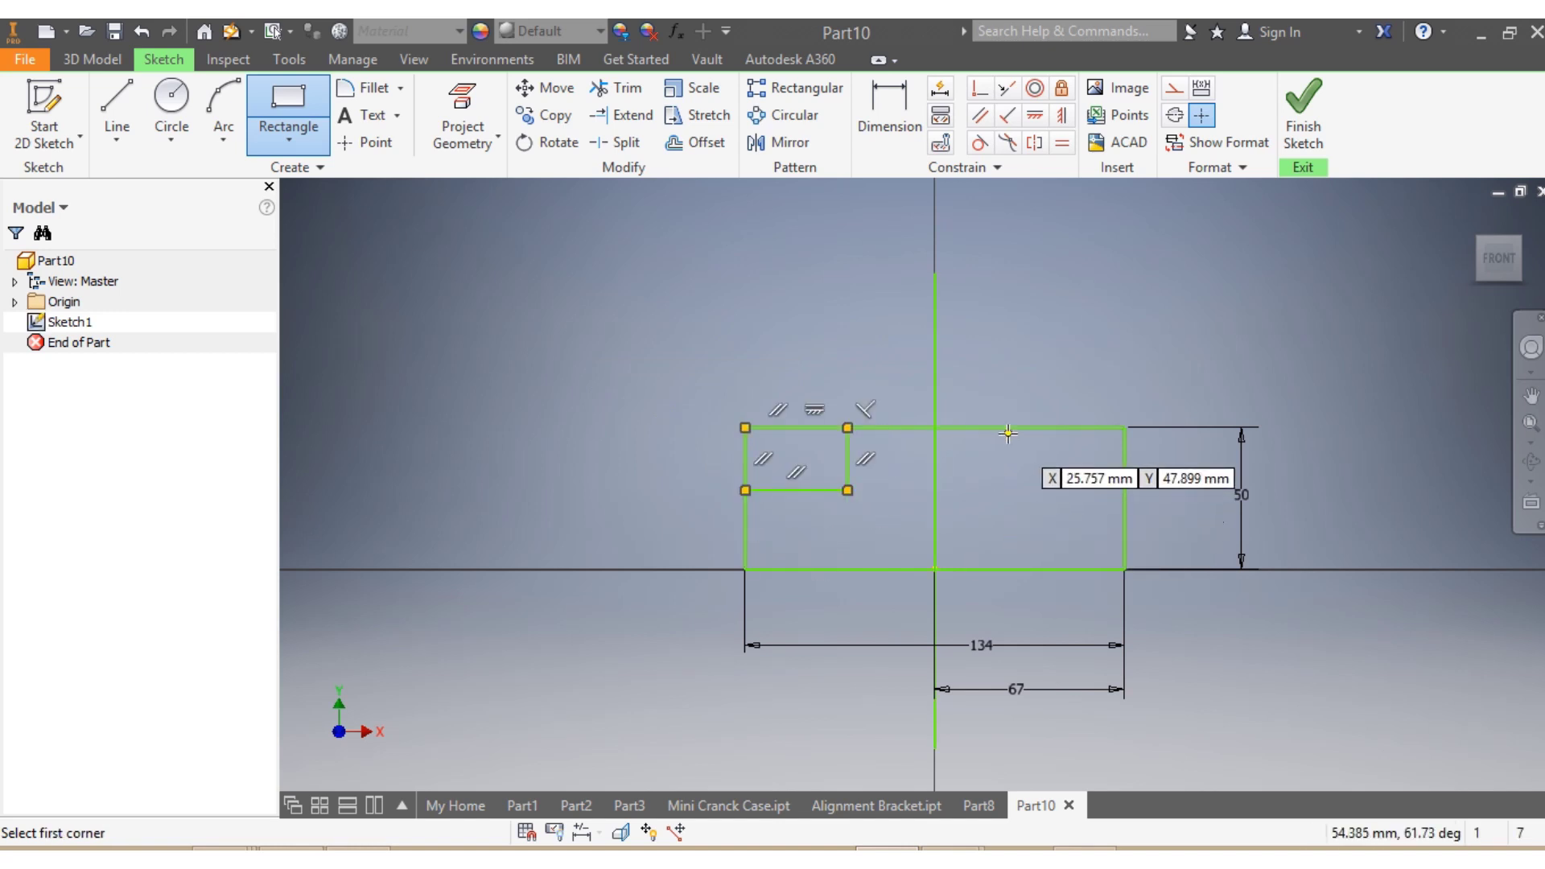
click(1010, 427)
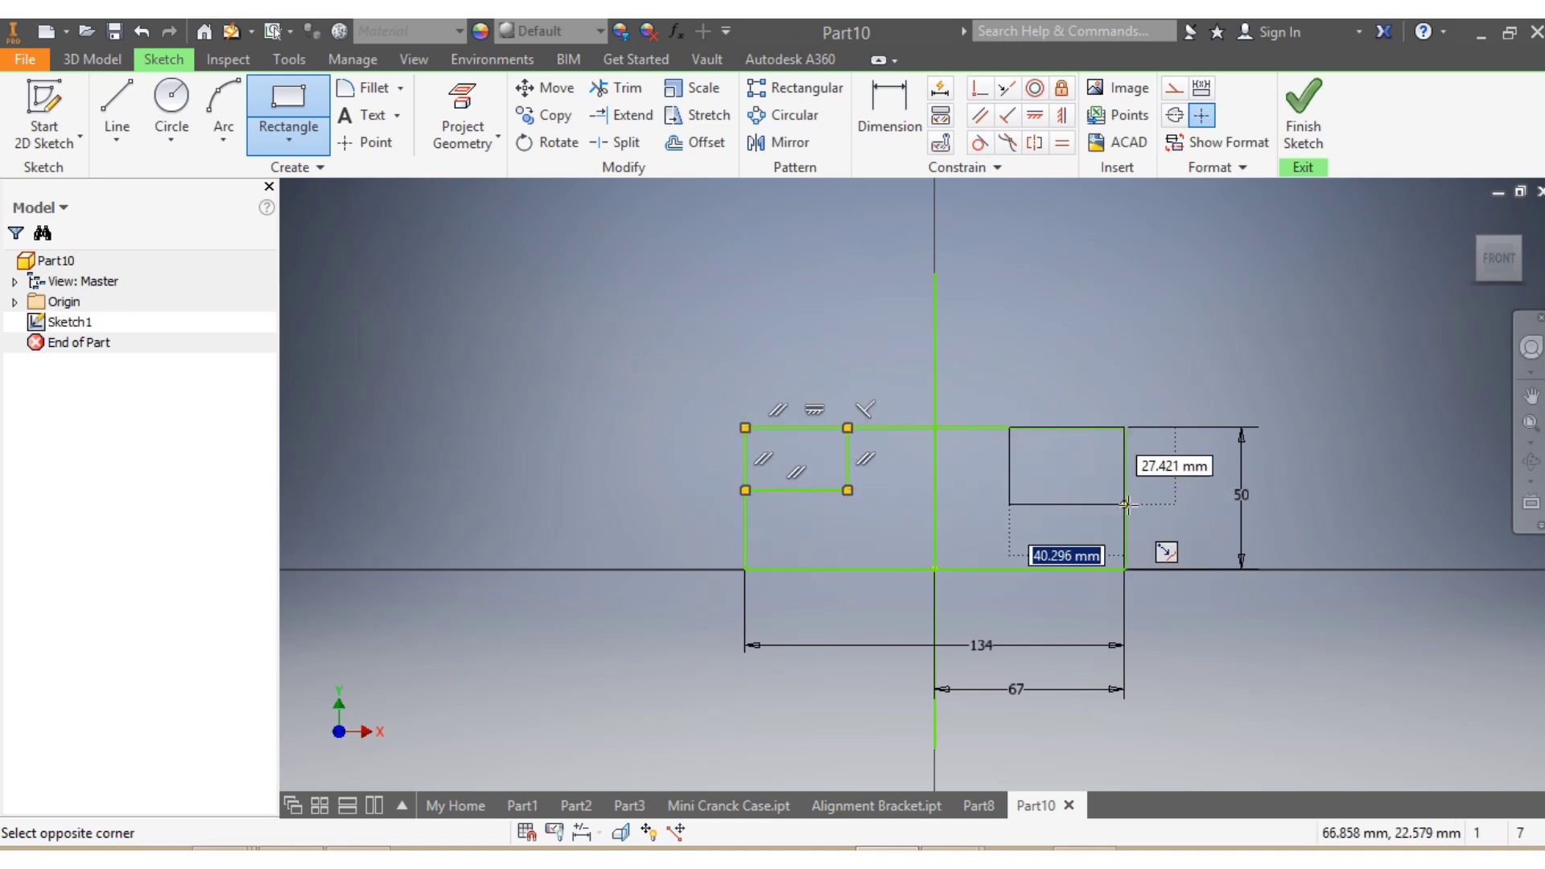
click(1124, 505)
click(888, 427)
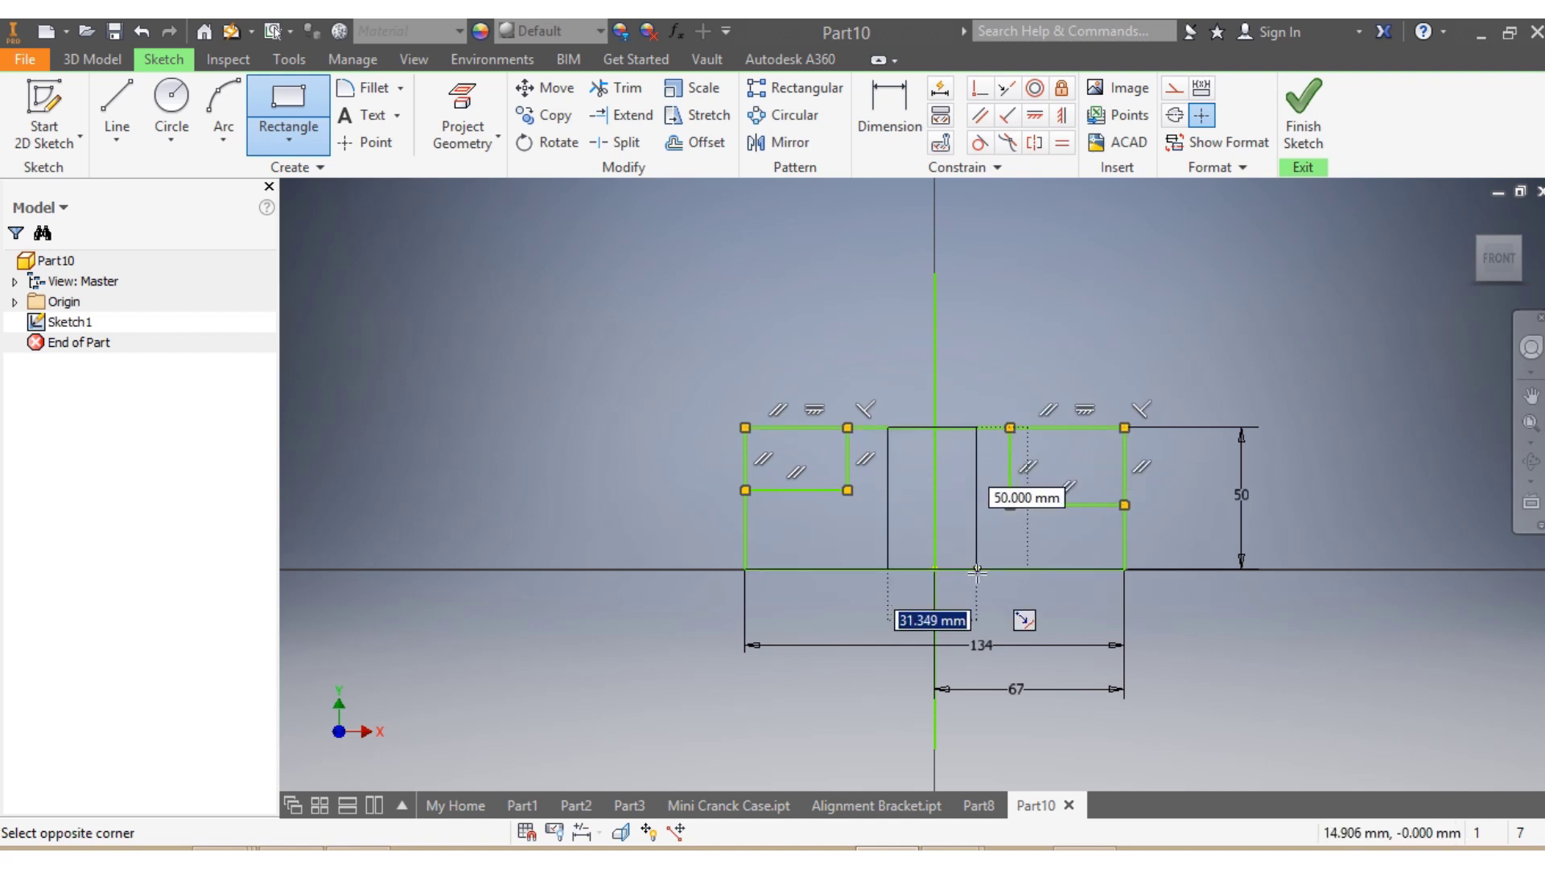
click(977, 569)
Dimension the upper-left rectangle's height from the outer top edge as 30 mm.
click(890, 128)
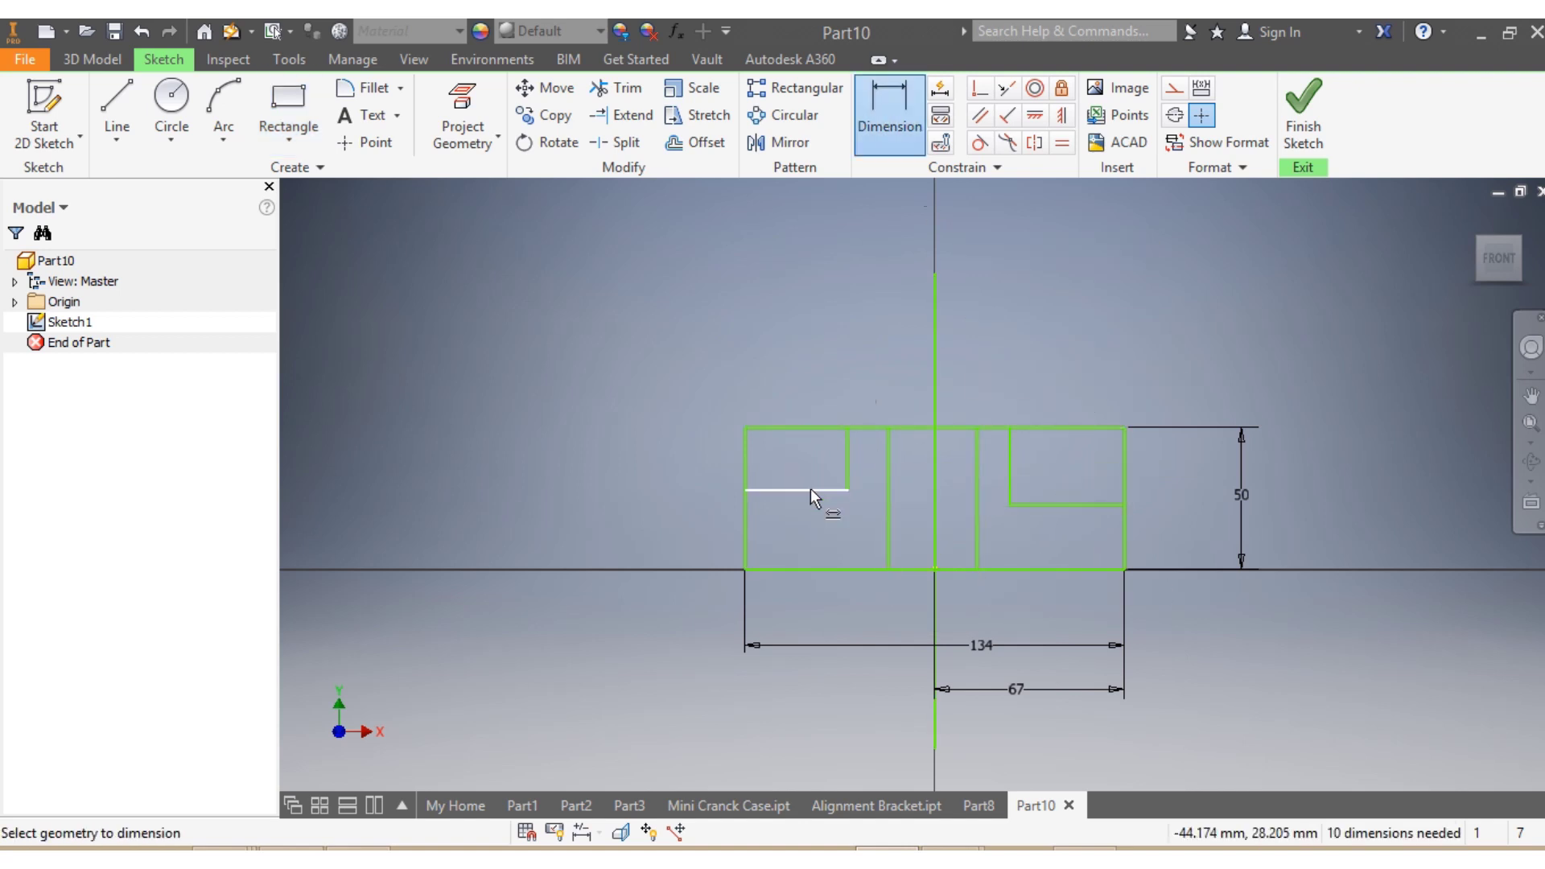
click(810, 490)
click(811, 428)
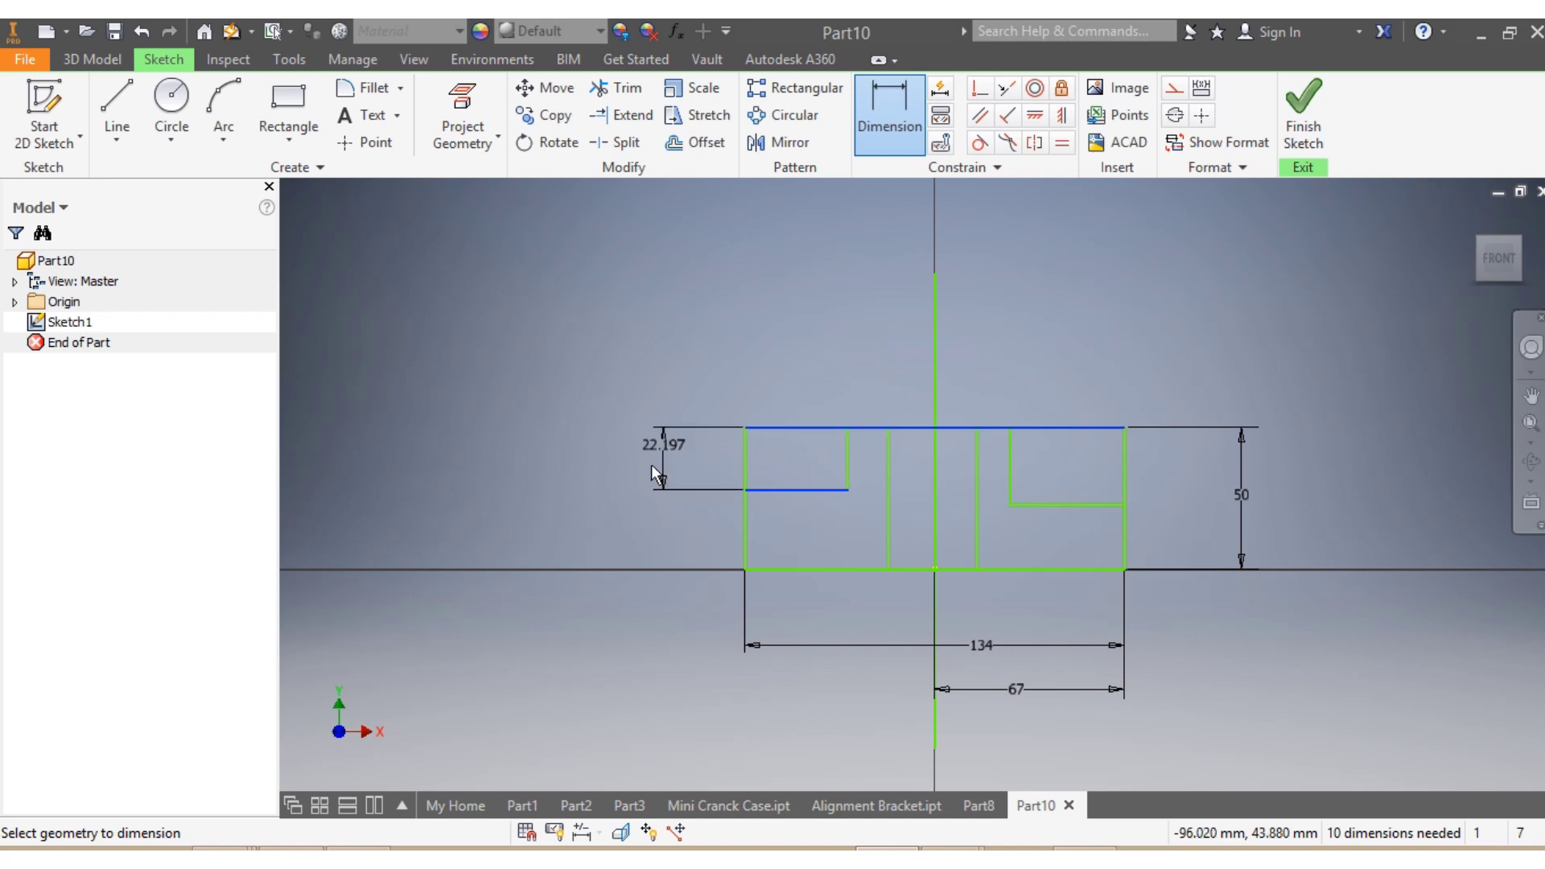
click(664, 459)
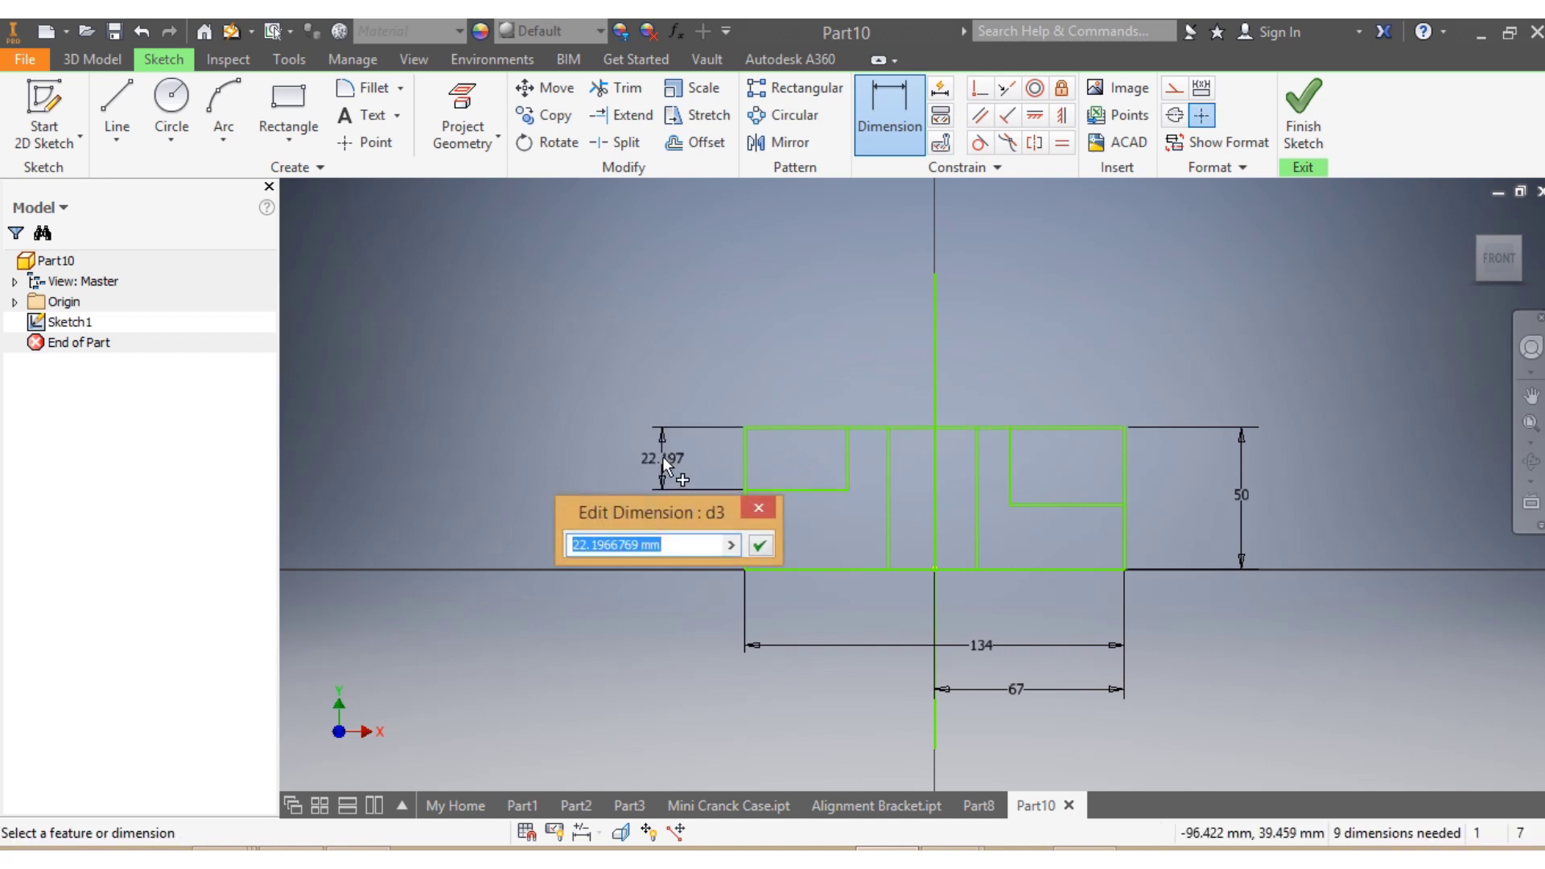
text(30)
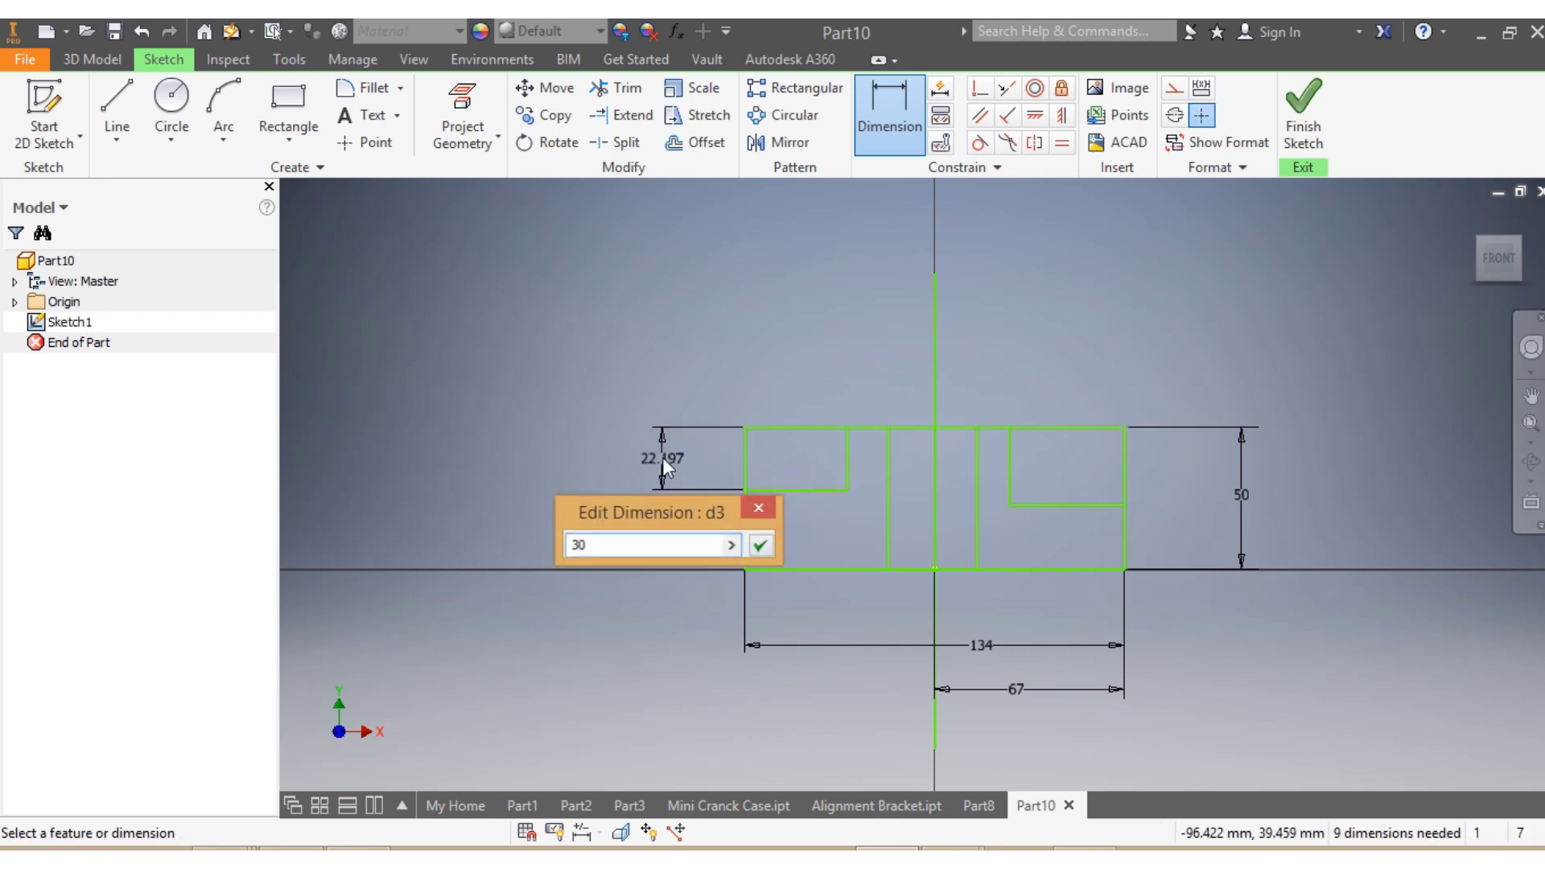
key(Return)
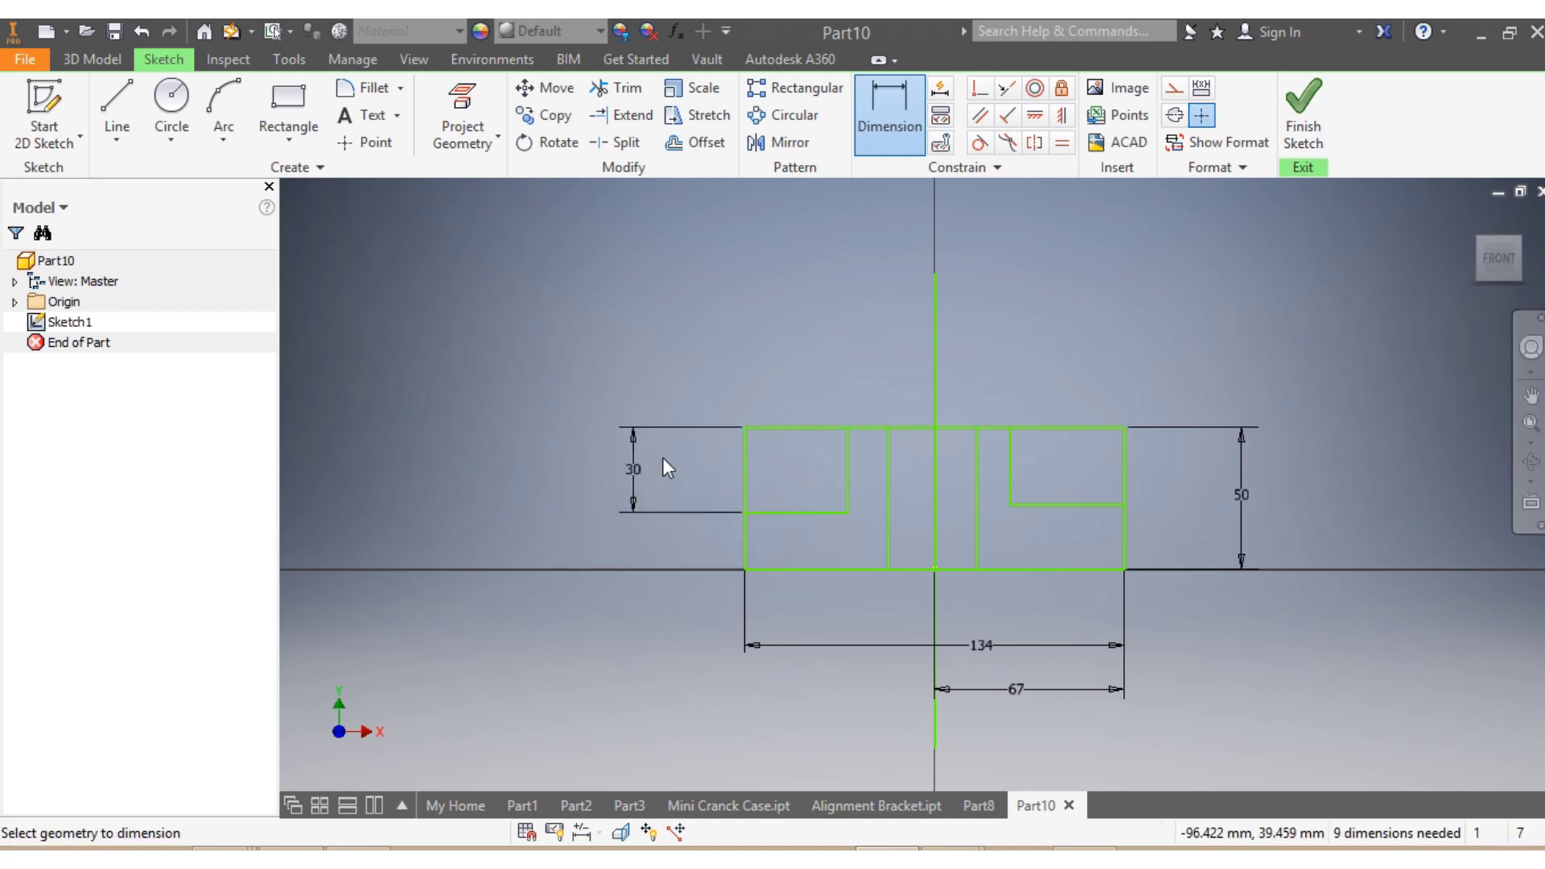
Dimension the upper-right rectangle 30 mm high and 35 mm wide.
click(1011, 473)
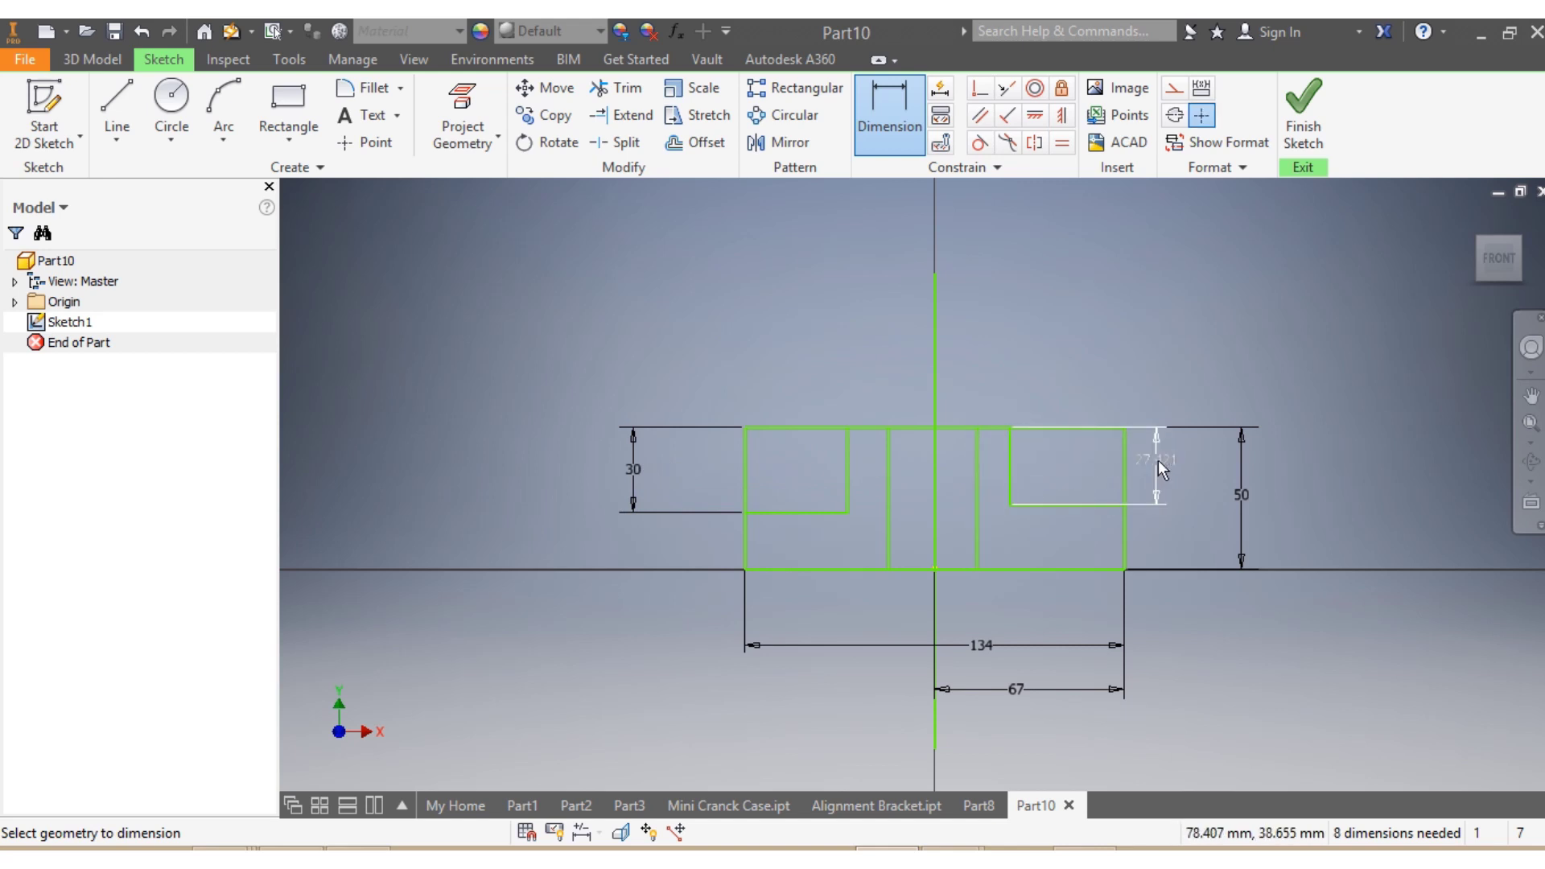
click(1157, 460)
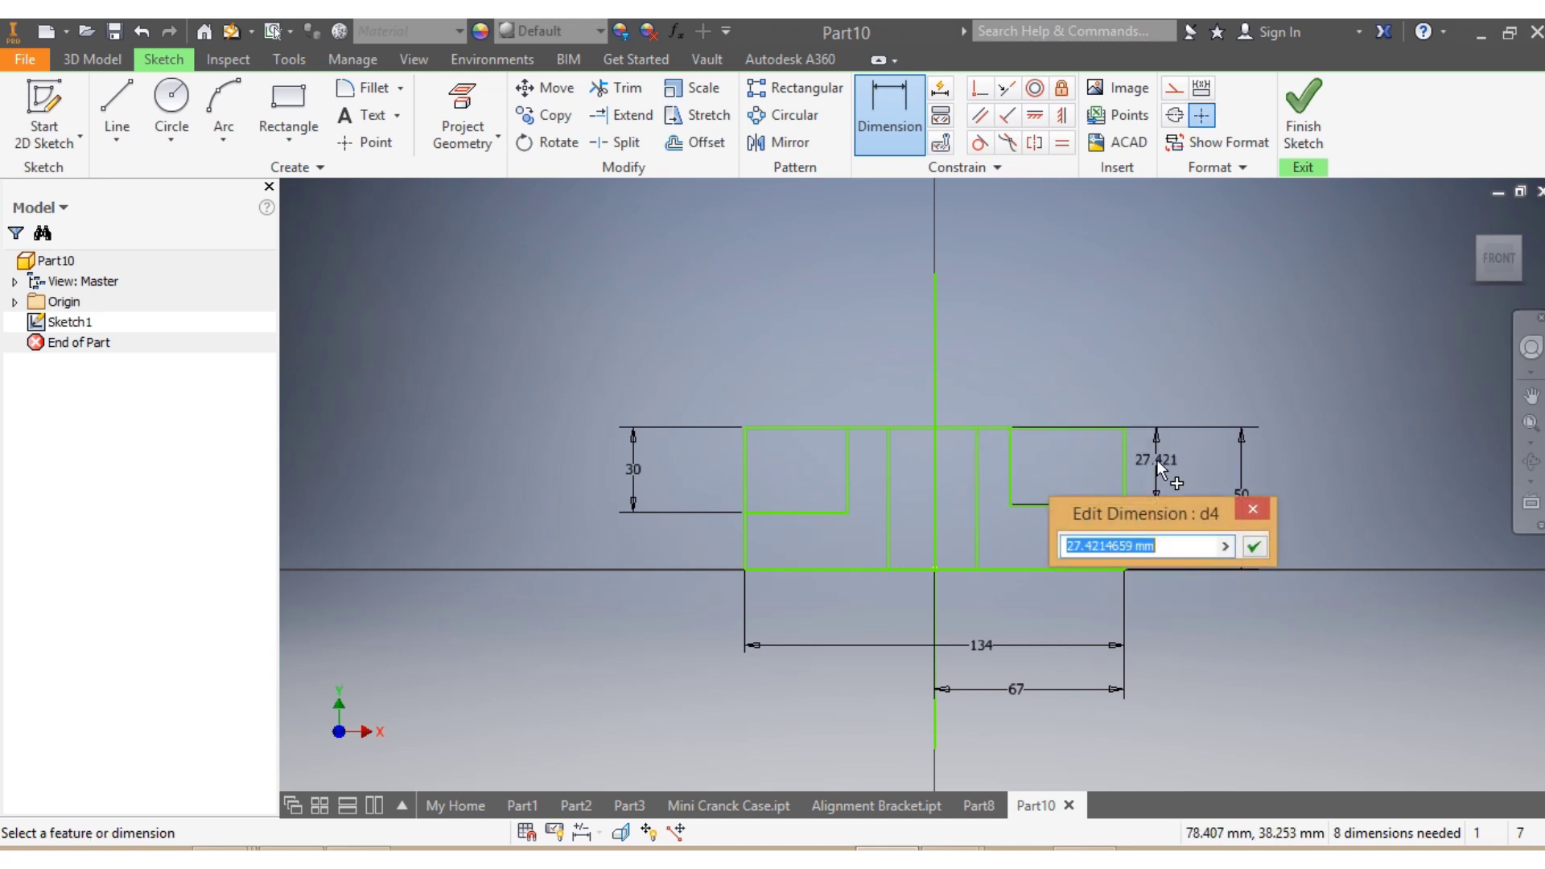
text(30)
key(Return)
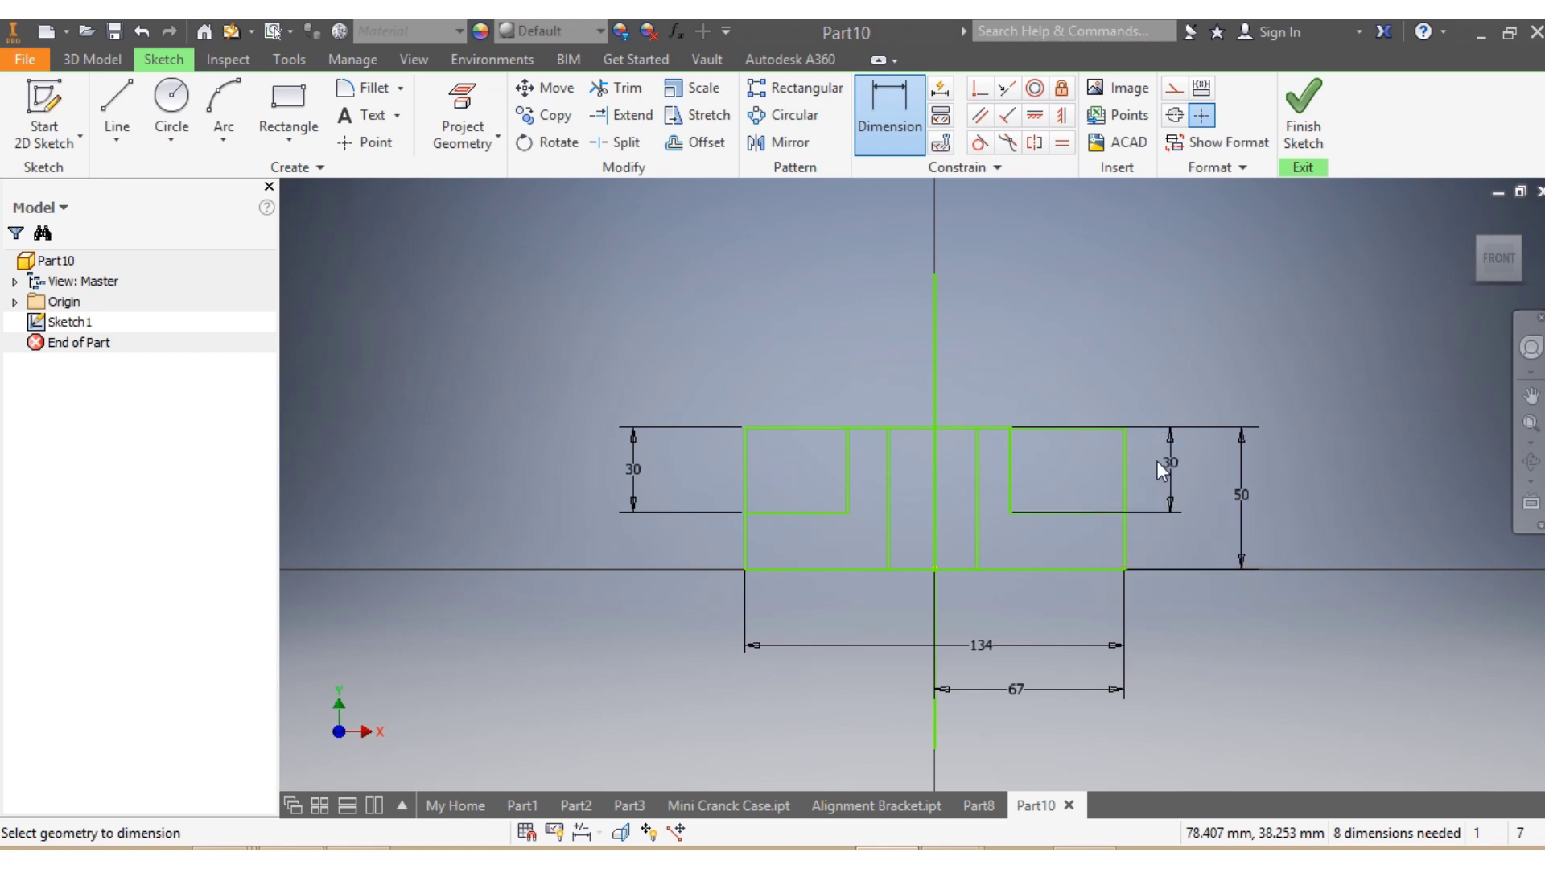
click(1075, 514)
click(1070, 374)
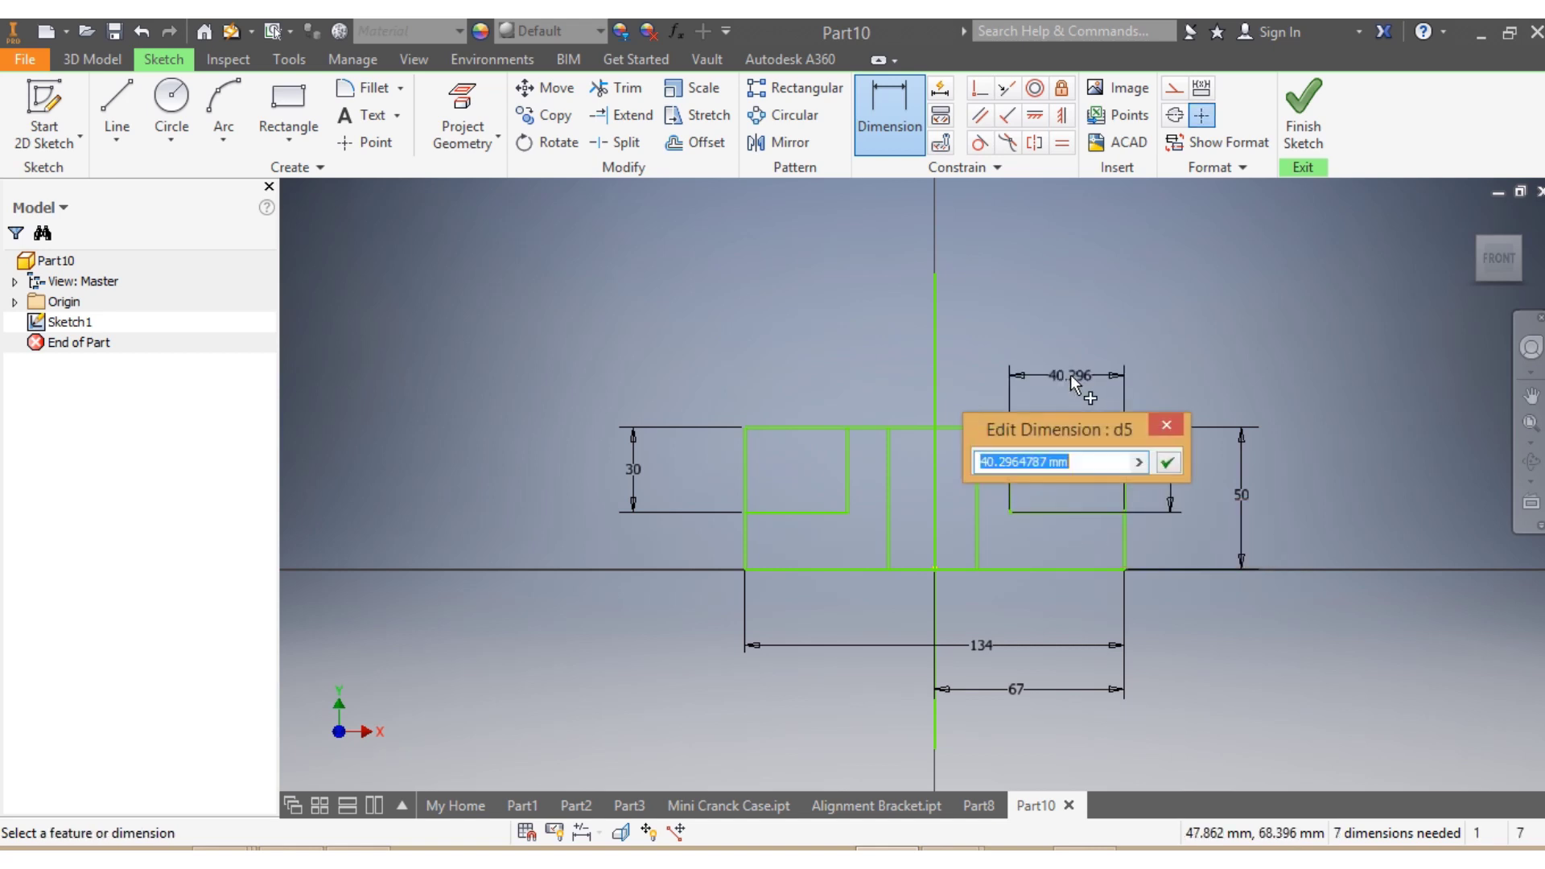
text(35)
key(Return)
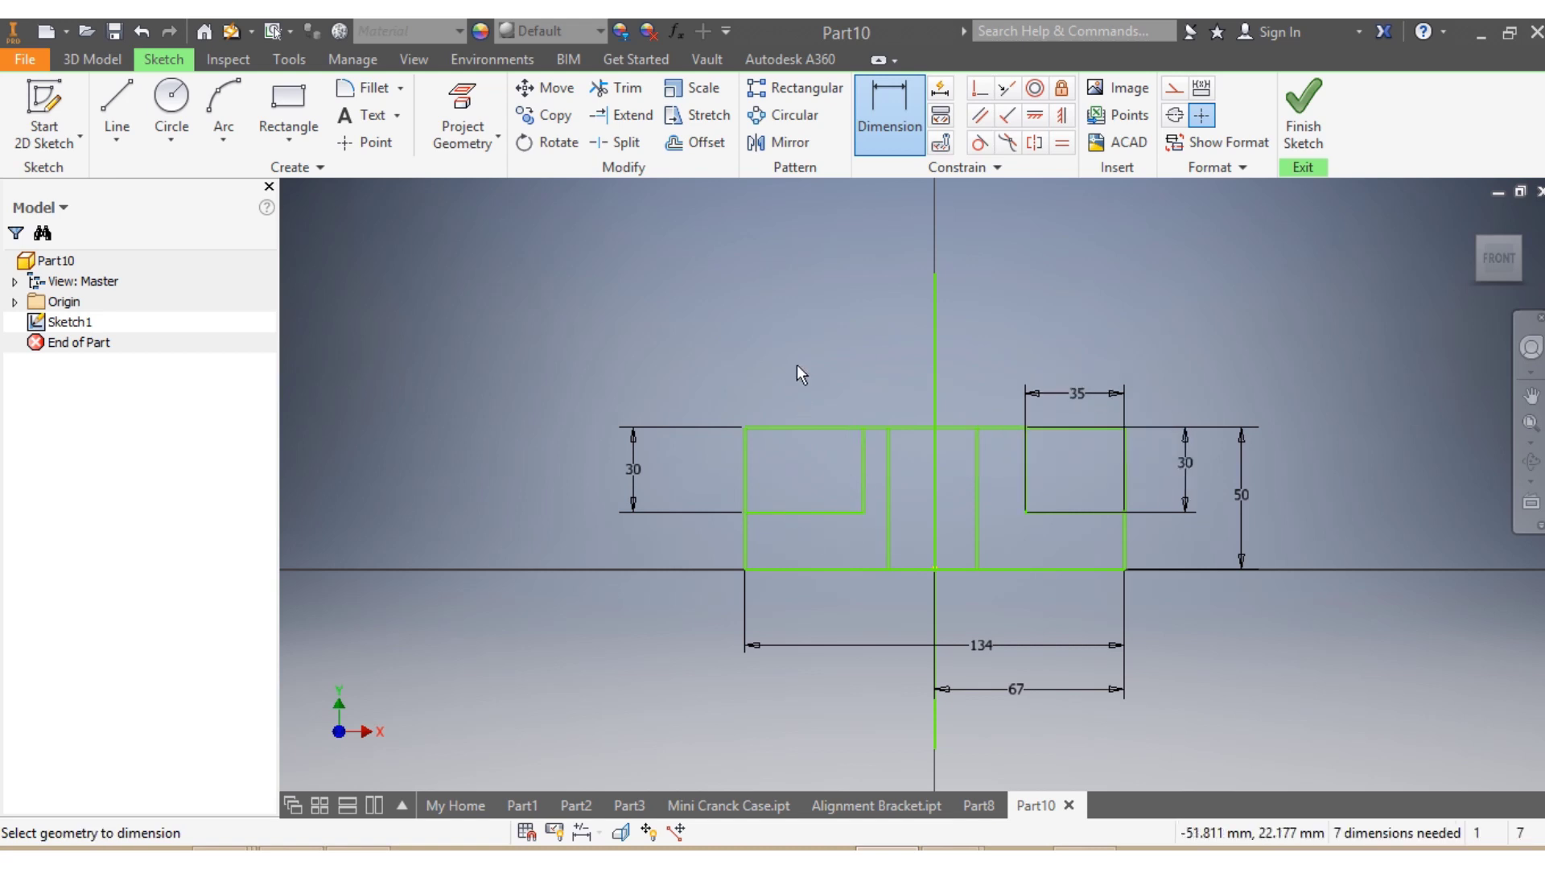
Dimension the width of the upper-left rectangle as 35 mm along its bottom edge.
click(814, 512)
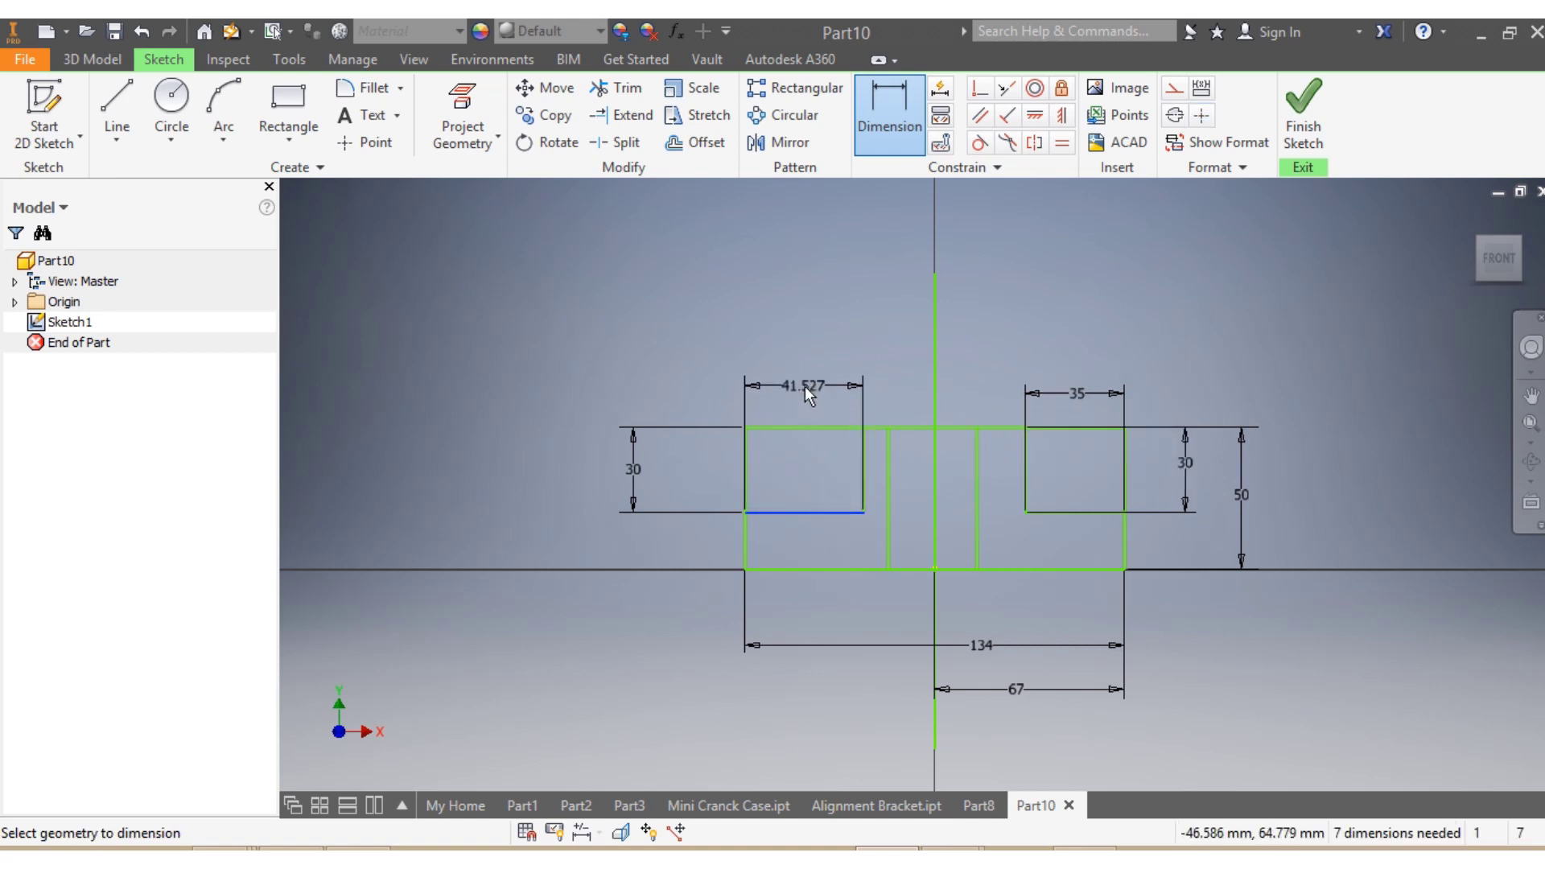
click(804, 387)
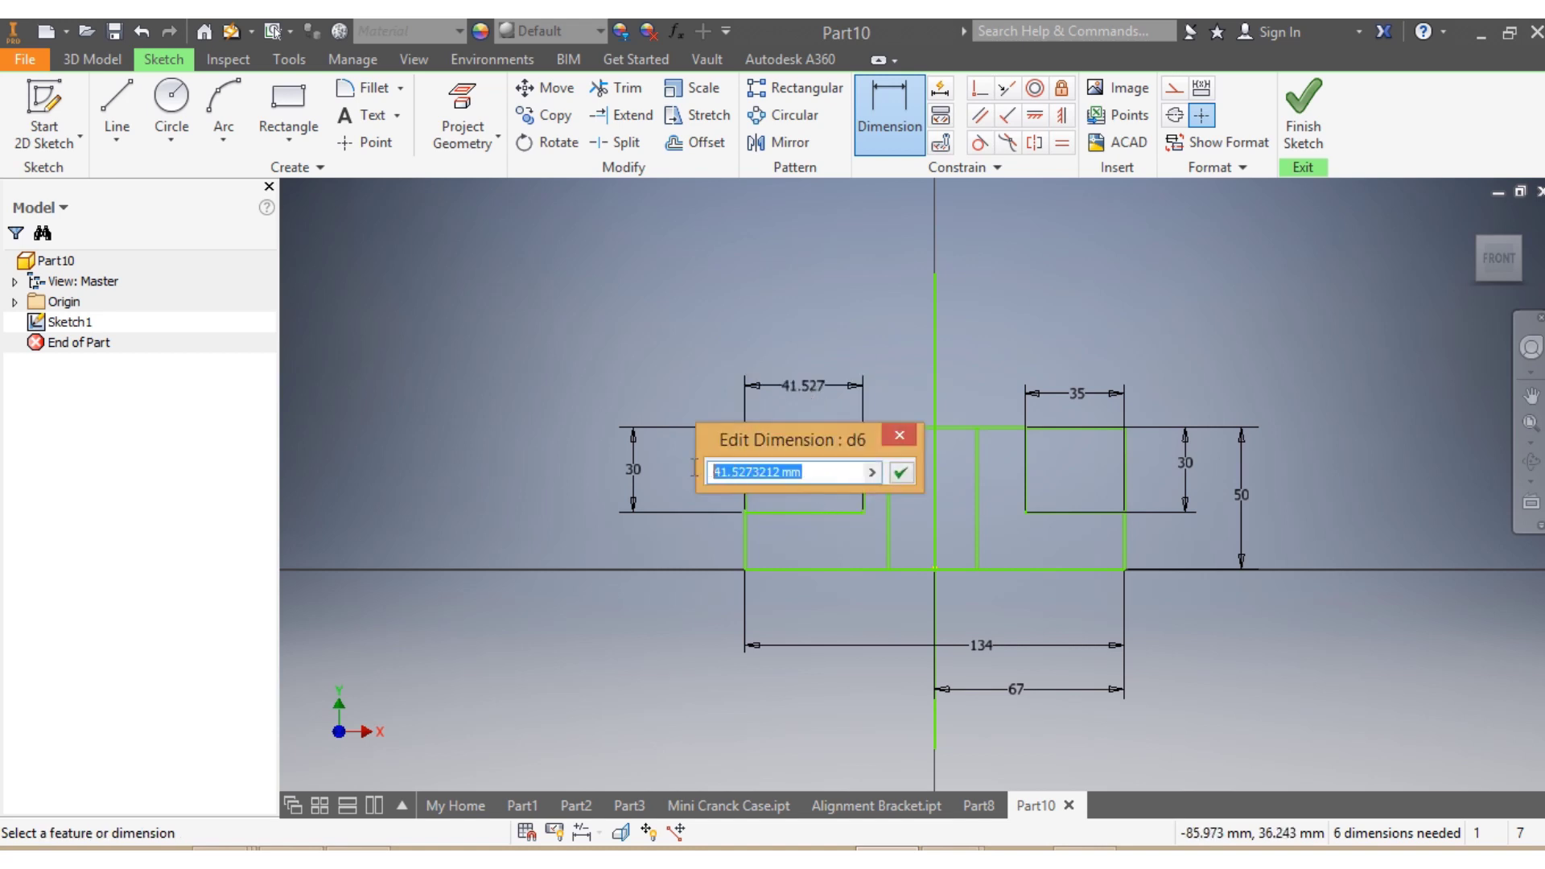
text(35)
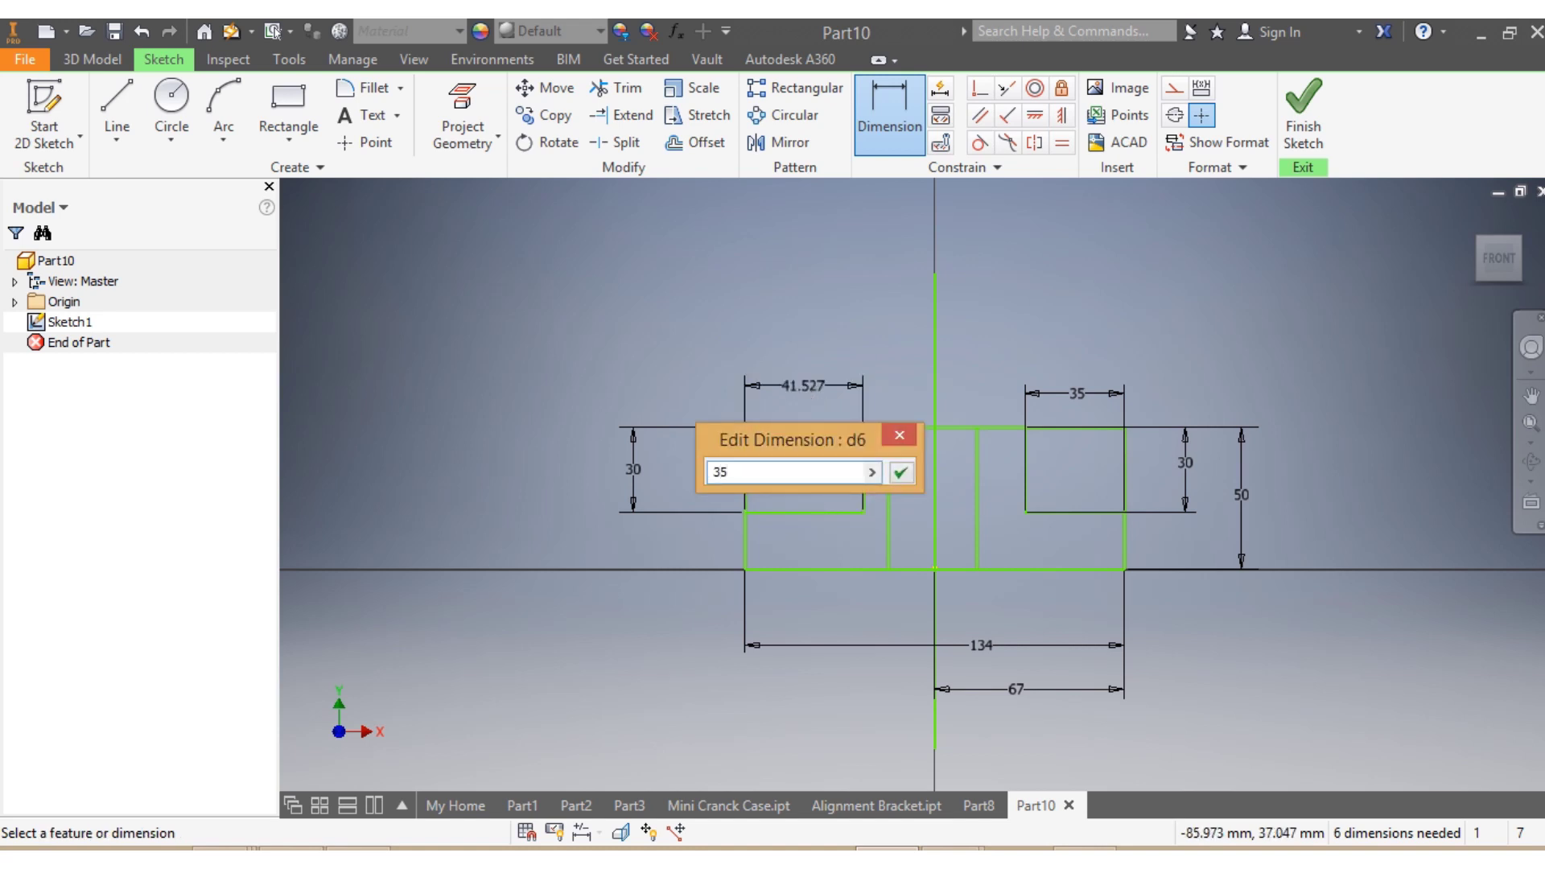
key(Return)
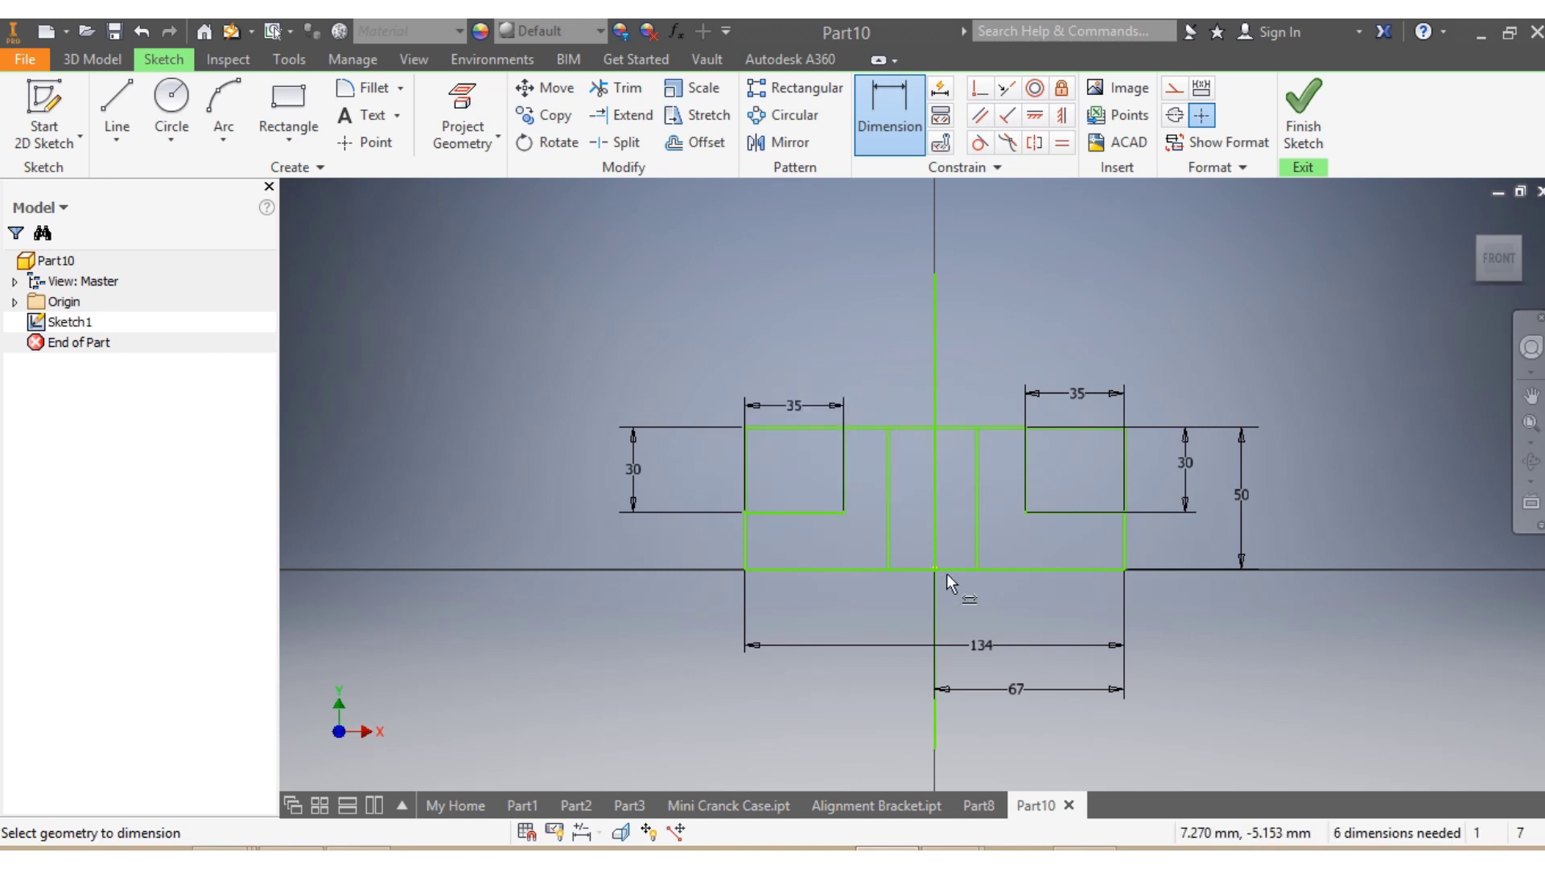
Dimension the central rectangle's width as 46 mm between its two vertical sides.
click(891, 525)
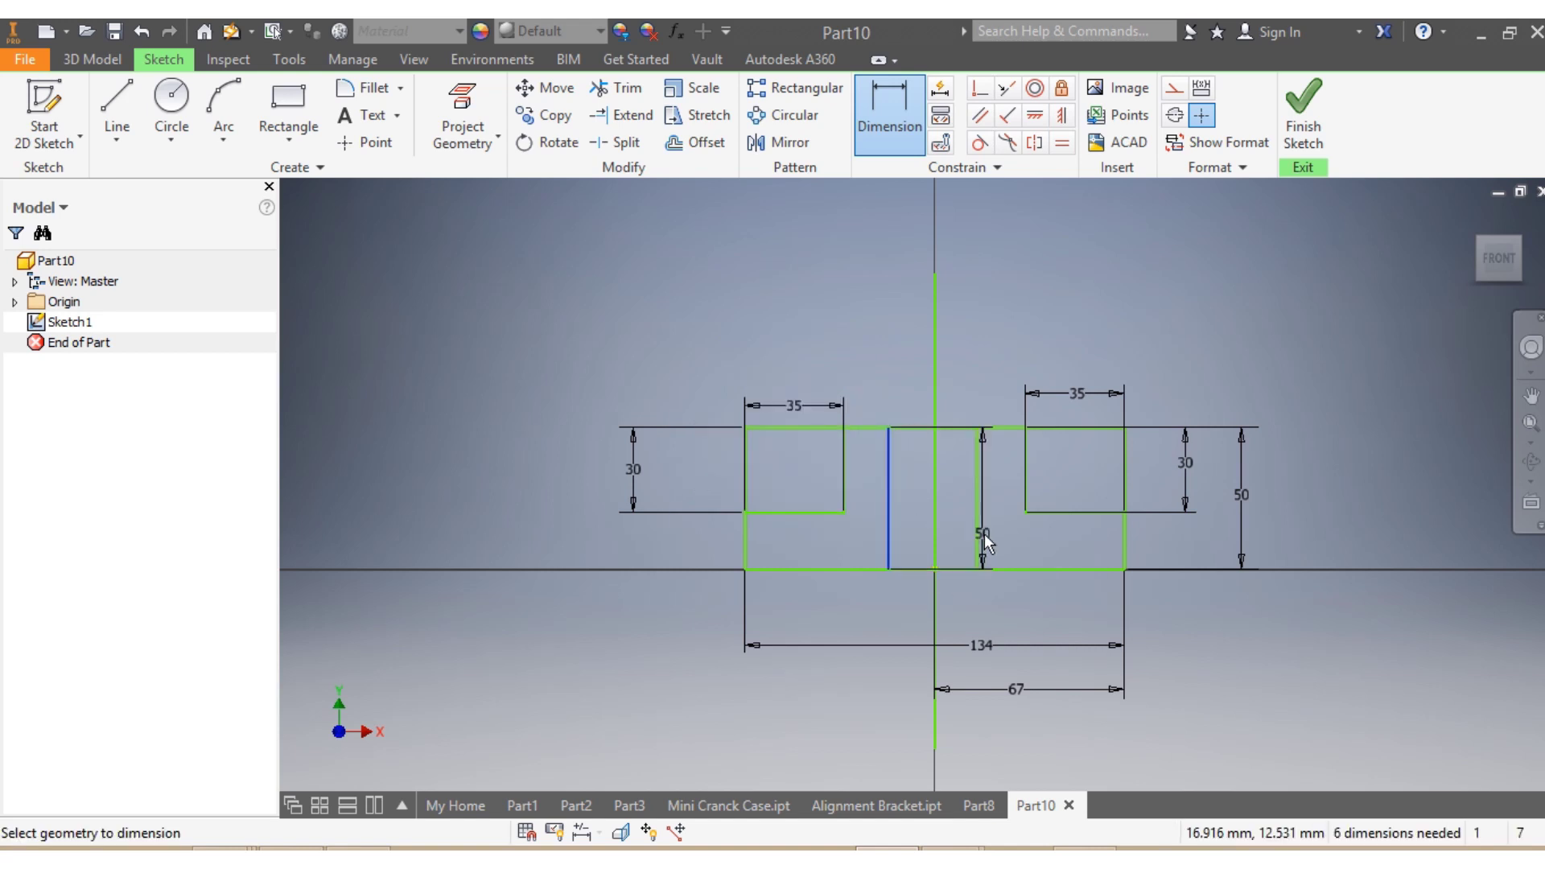
click(977, 534)
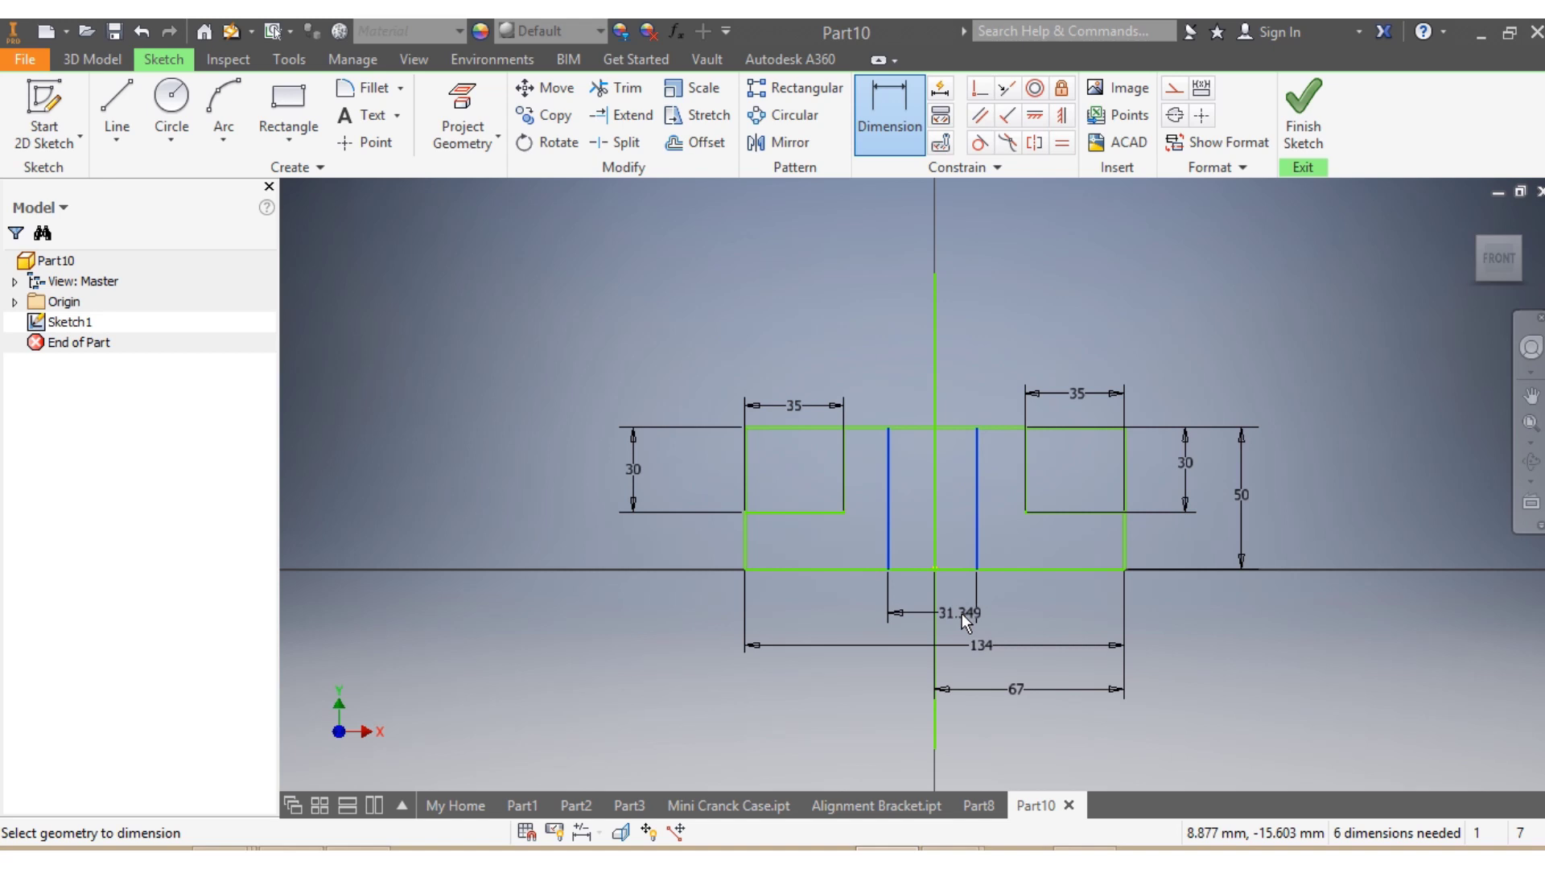
click(963, 613)
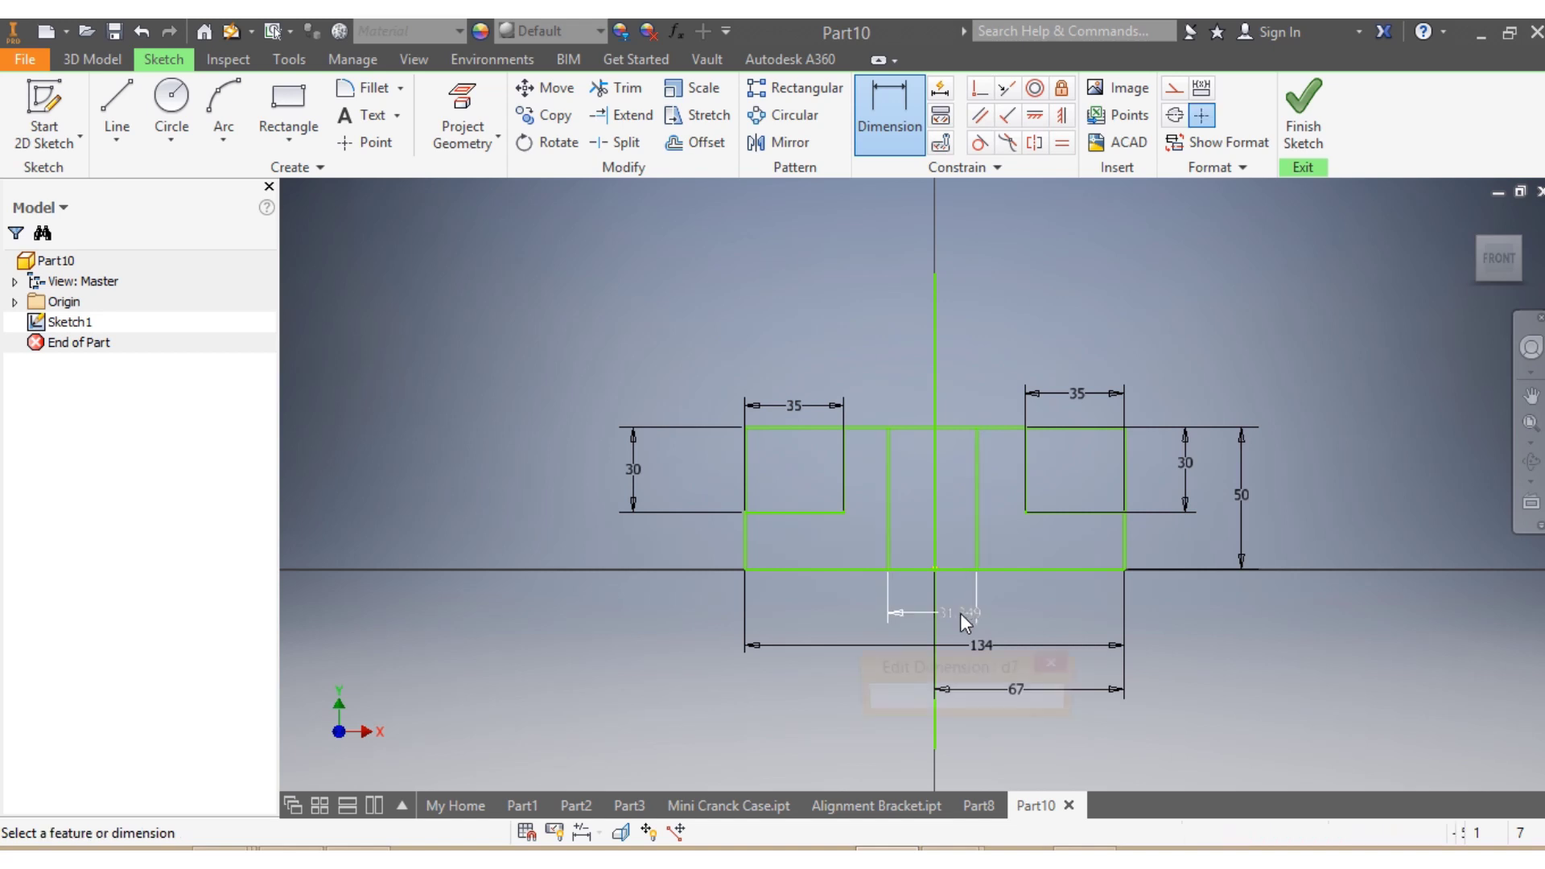
text(4)
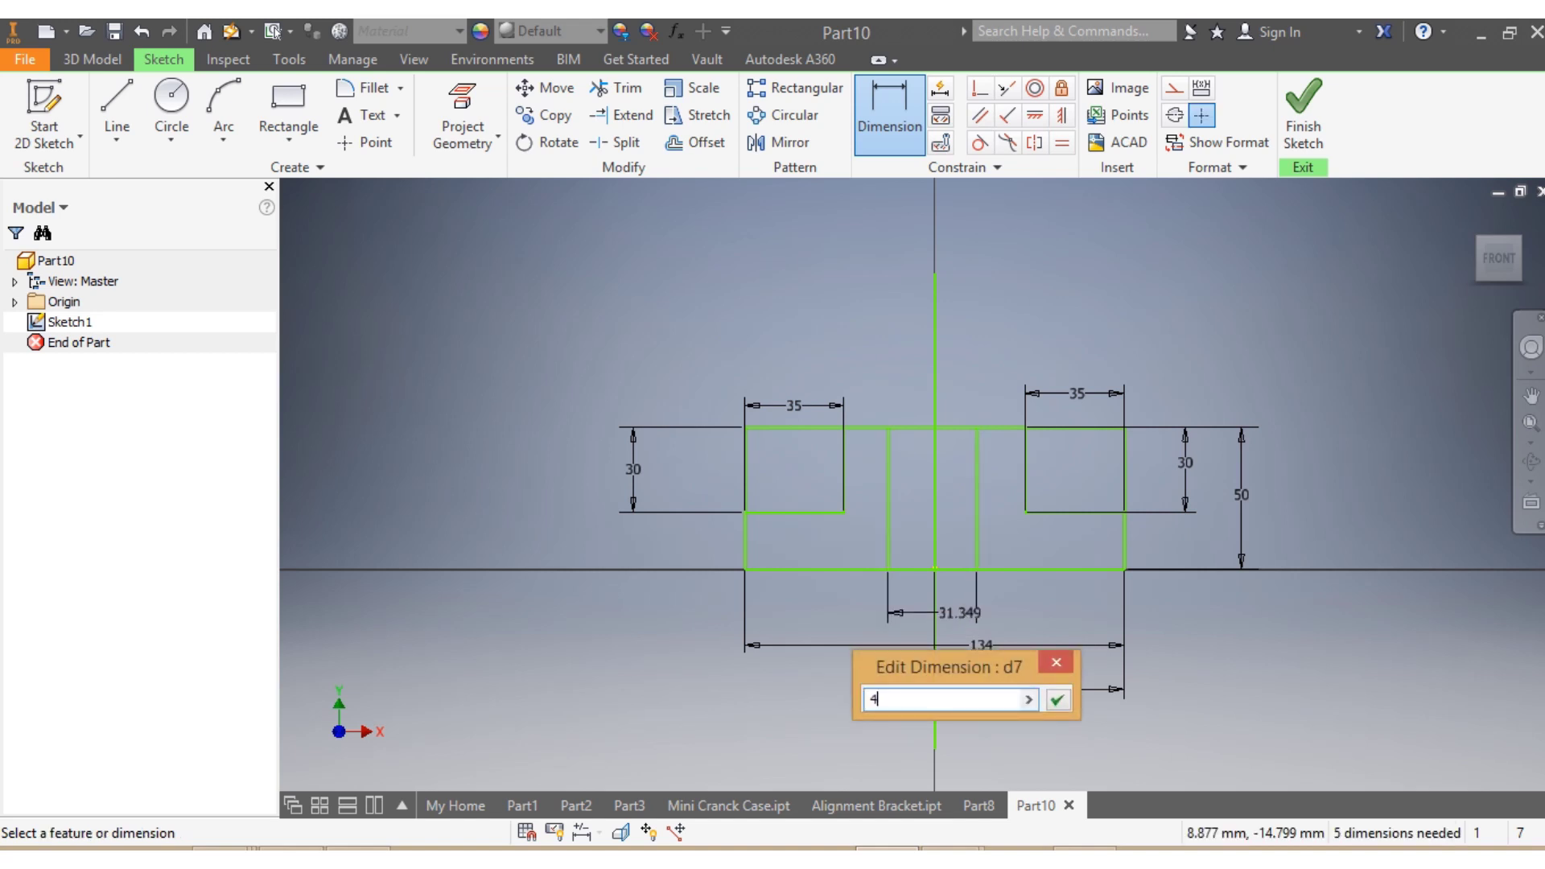
text(6)
key(Return)
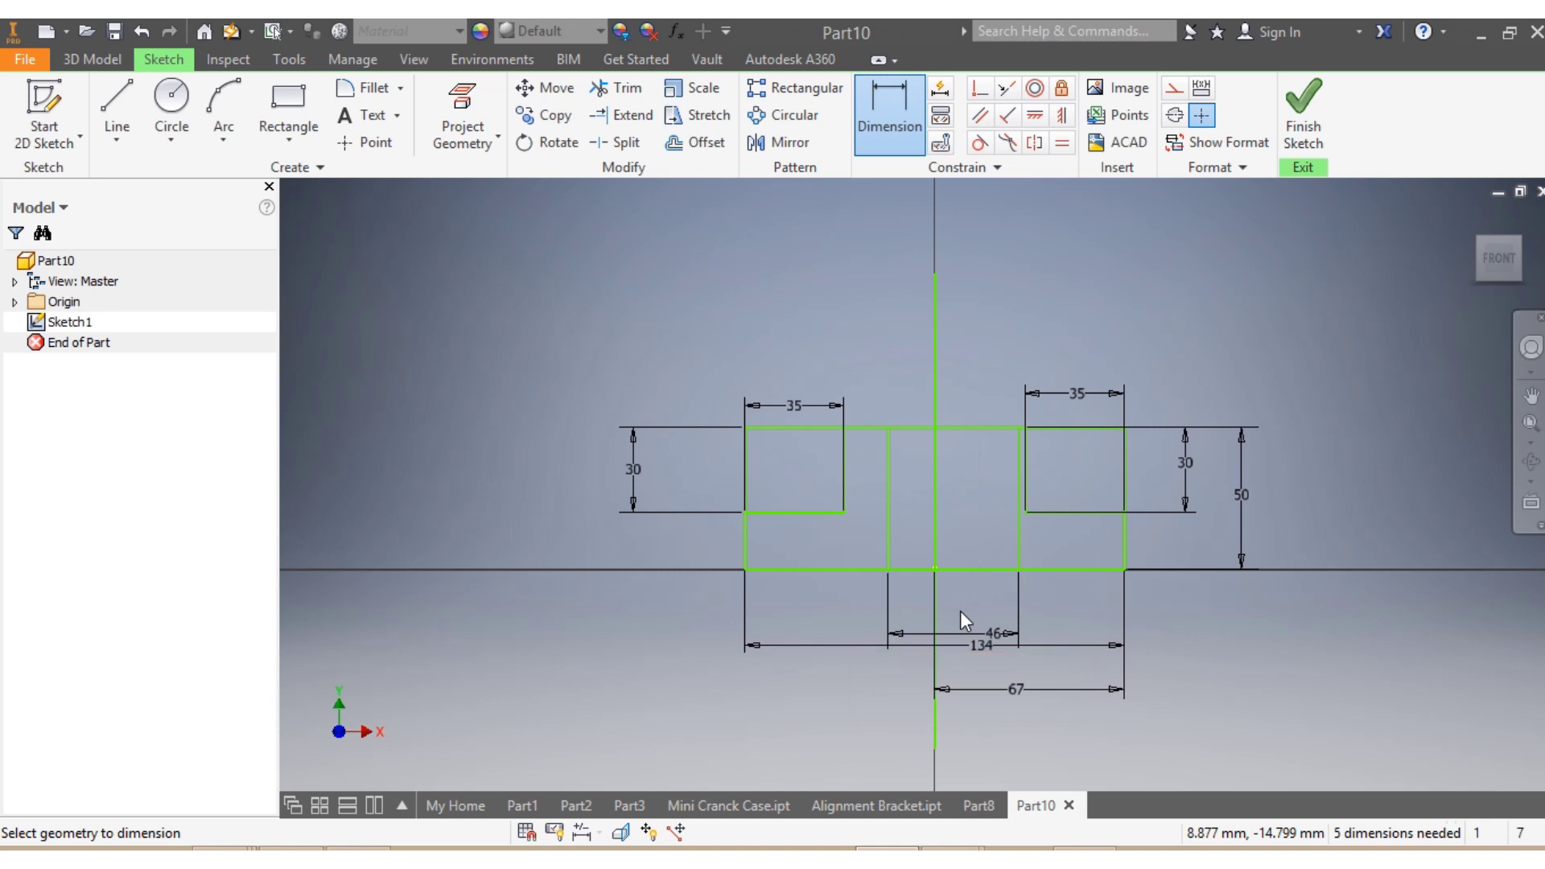
Centre the middle rectangle by dimensioning its left side 23 mm from the vertical centre line.
click(885, 539)
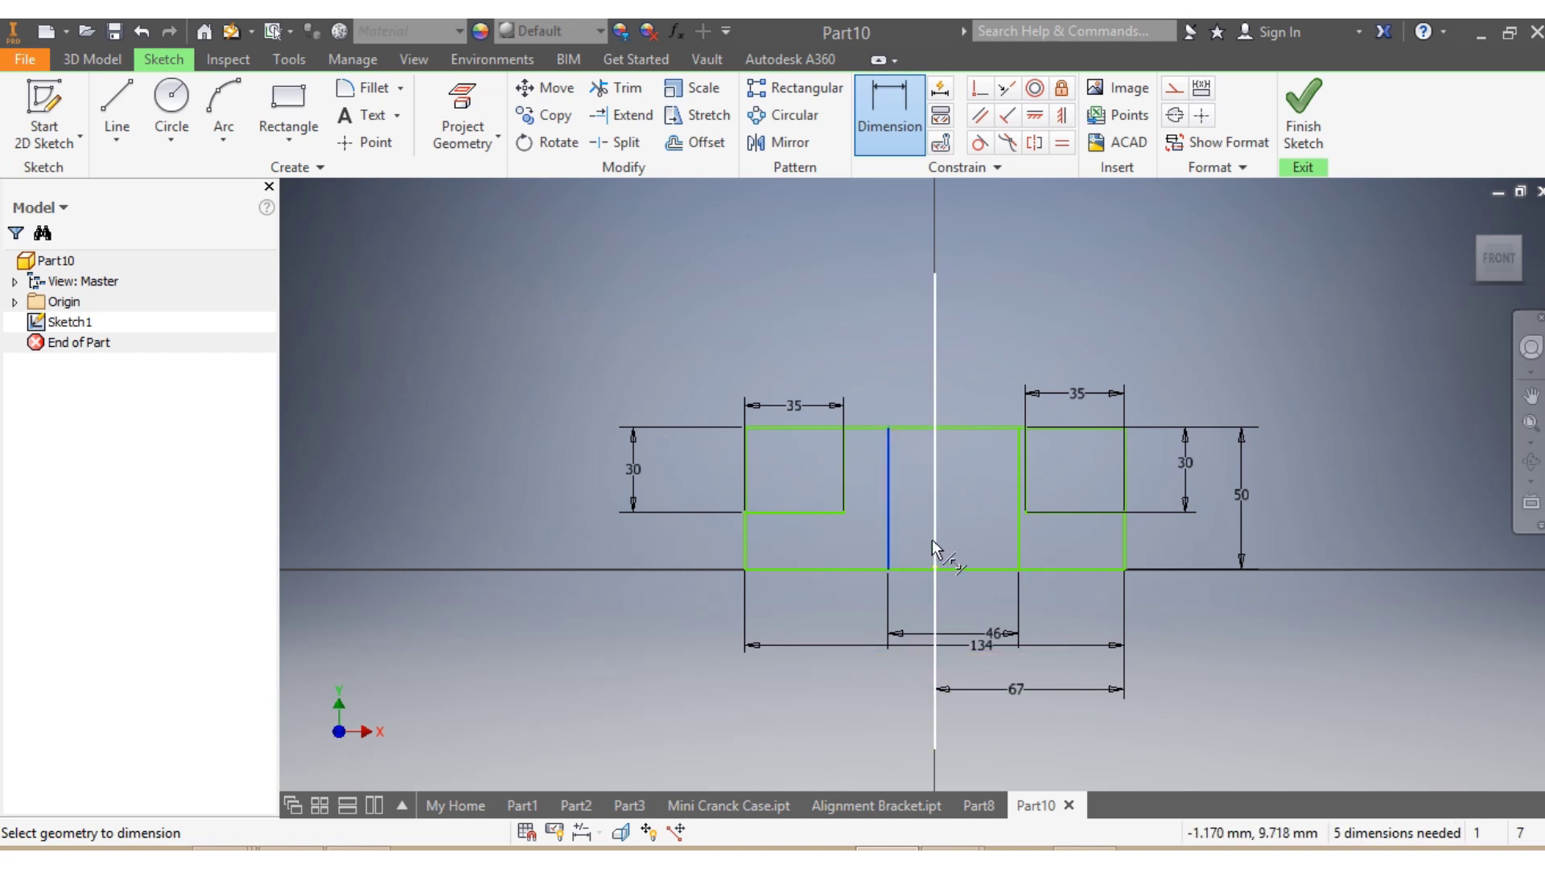
click(933, 554)
click(911, 600)
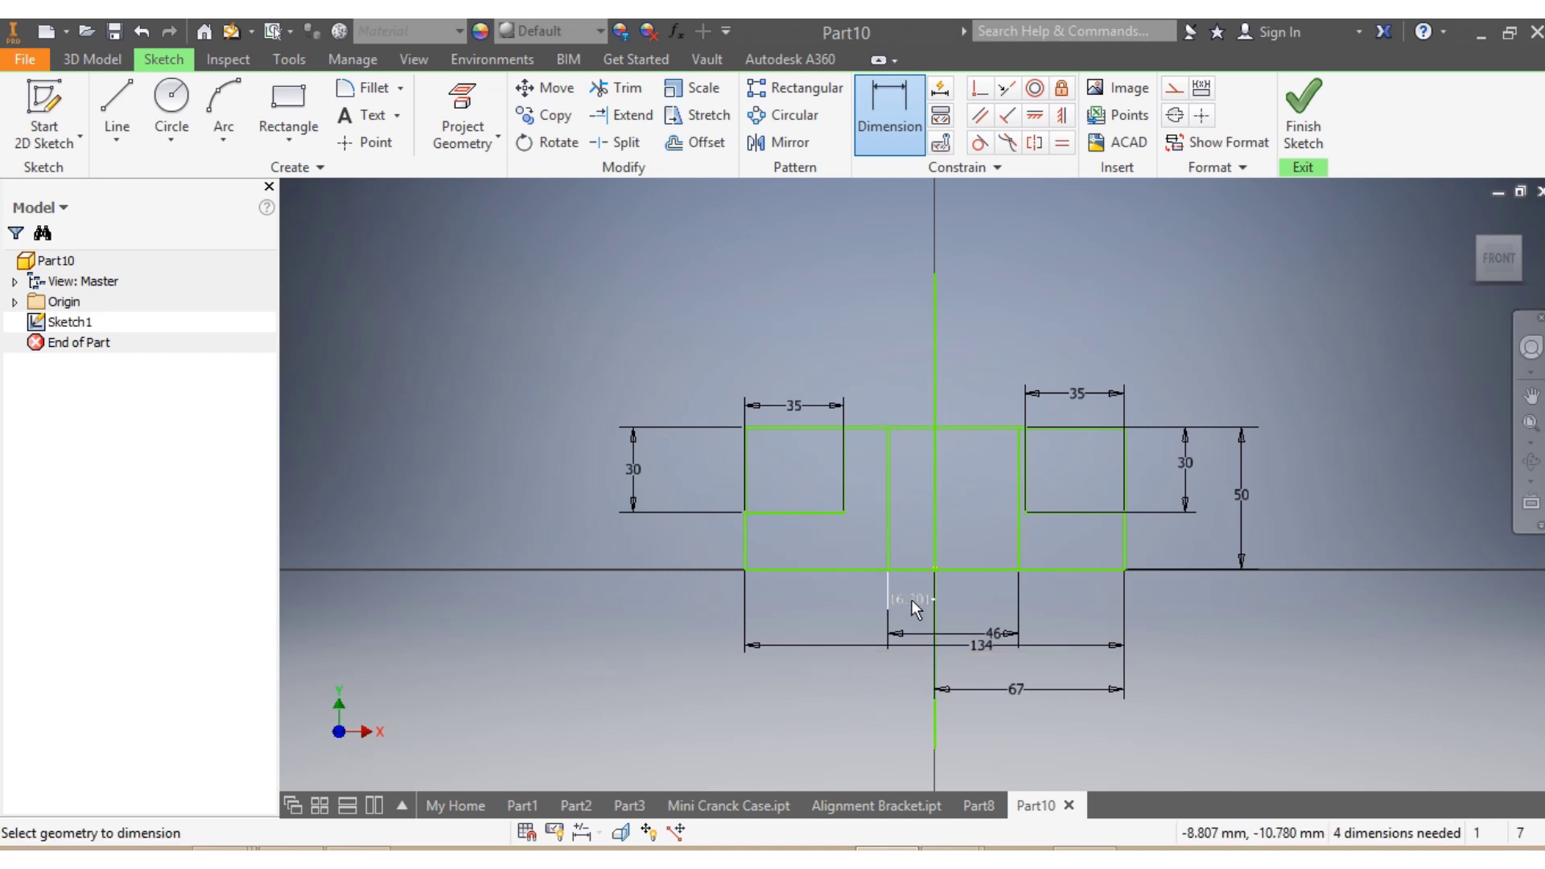
text(23)
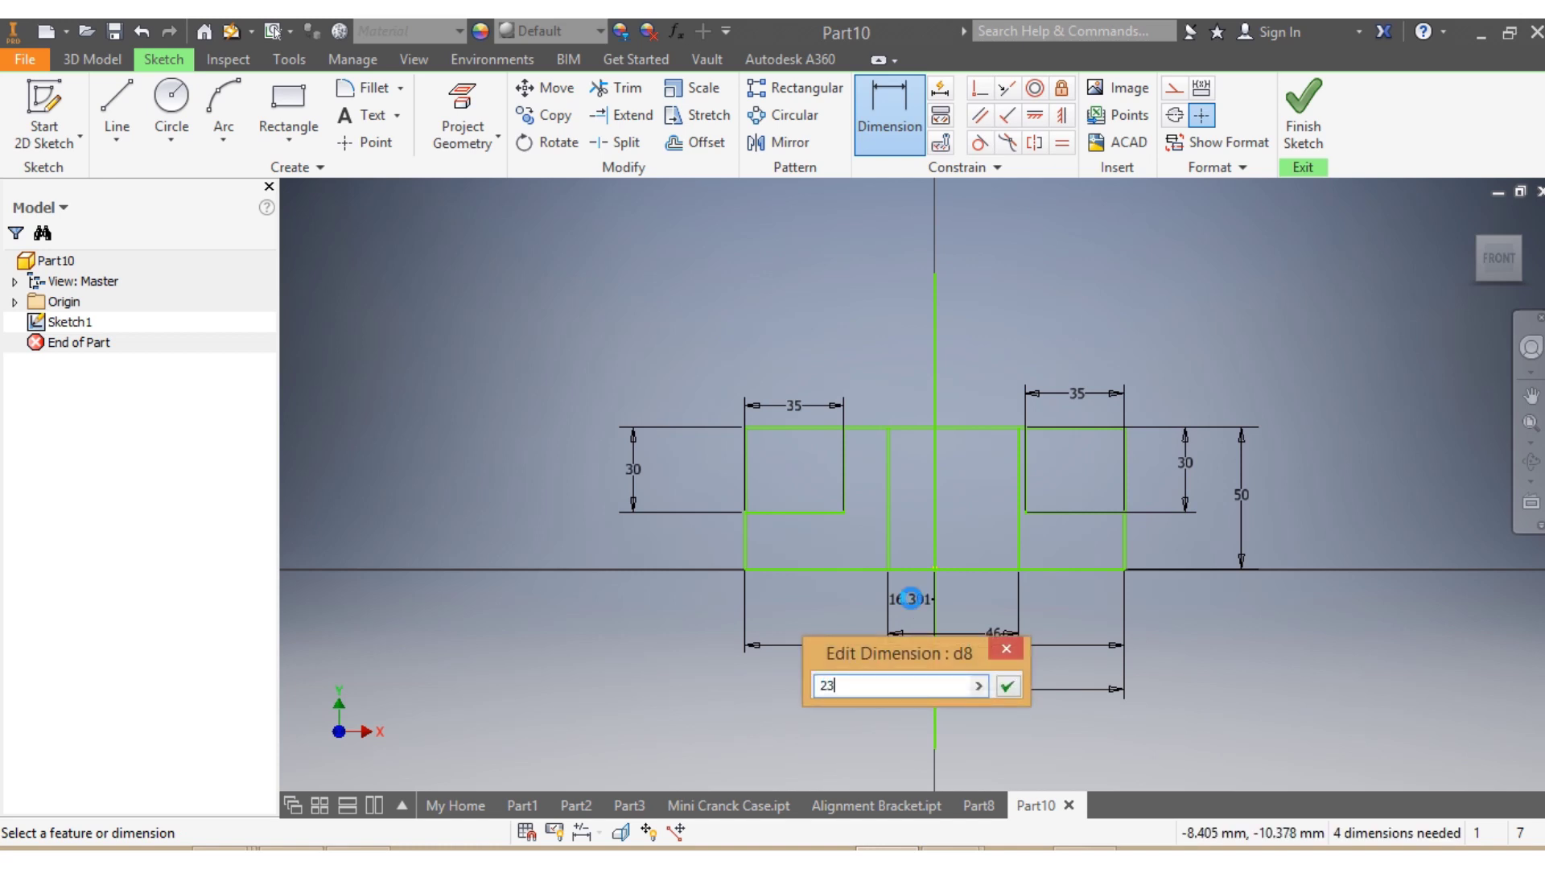
key(Return)
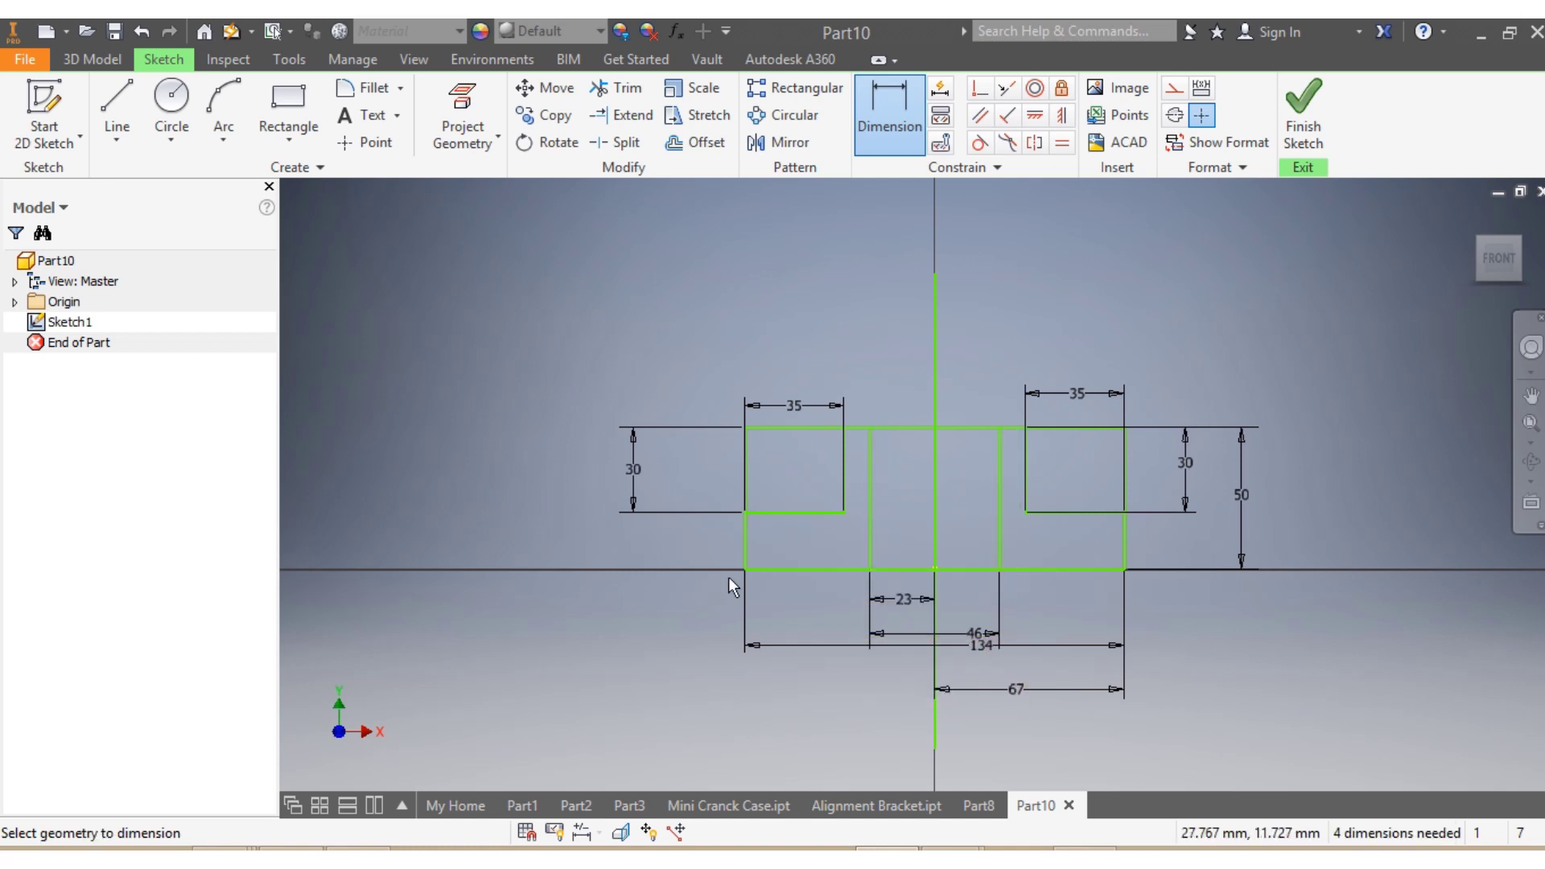
Sketch a circle about 19 mm in diameter, centred on the vertical centre line inside the central rectangle's lower half.
click(171, 97)
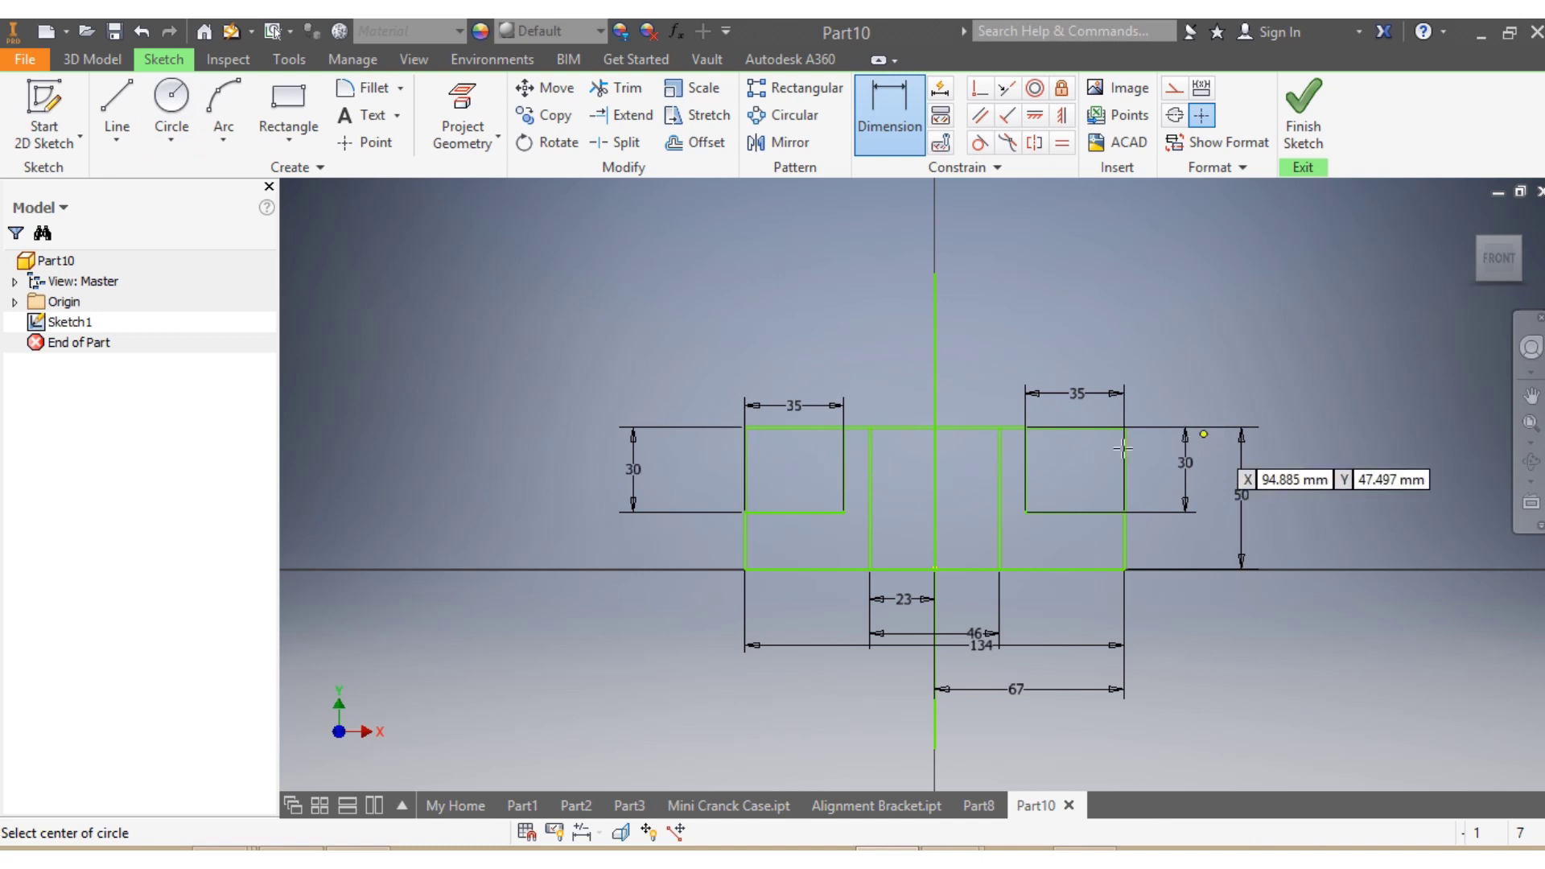
click(932, 521)
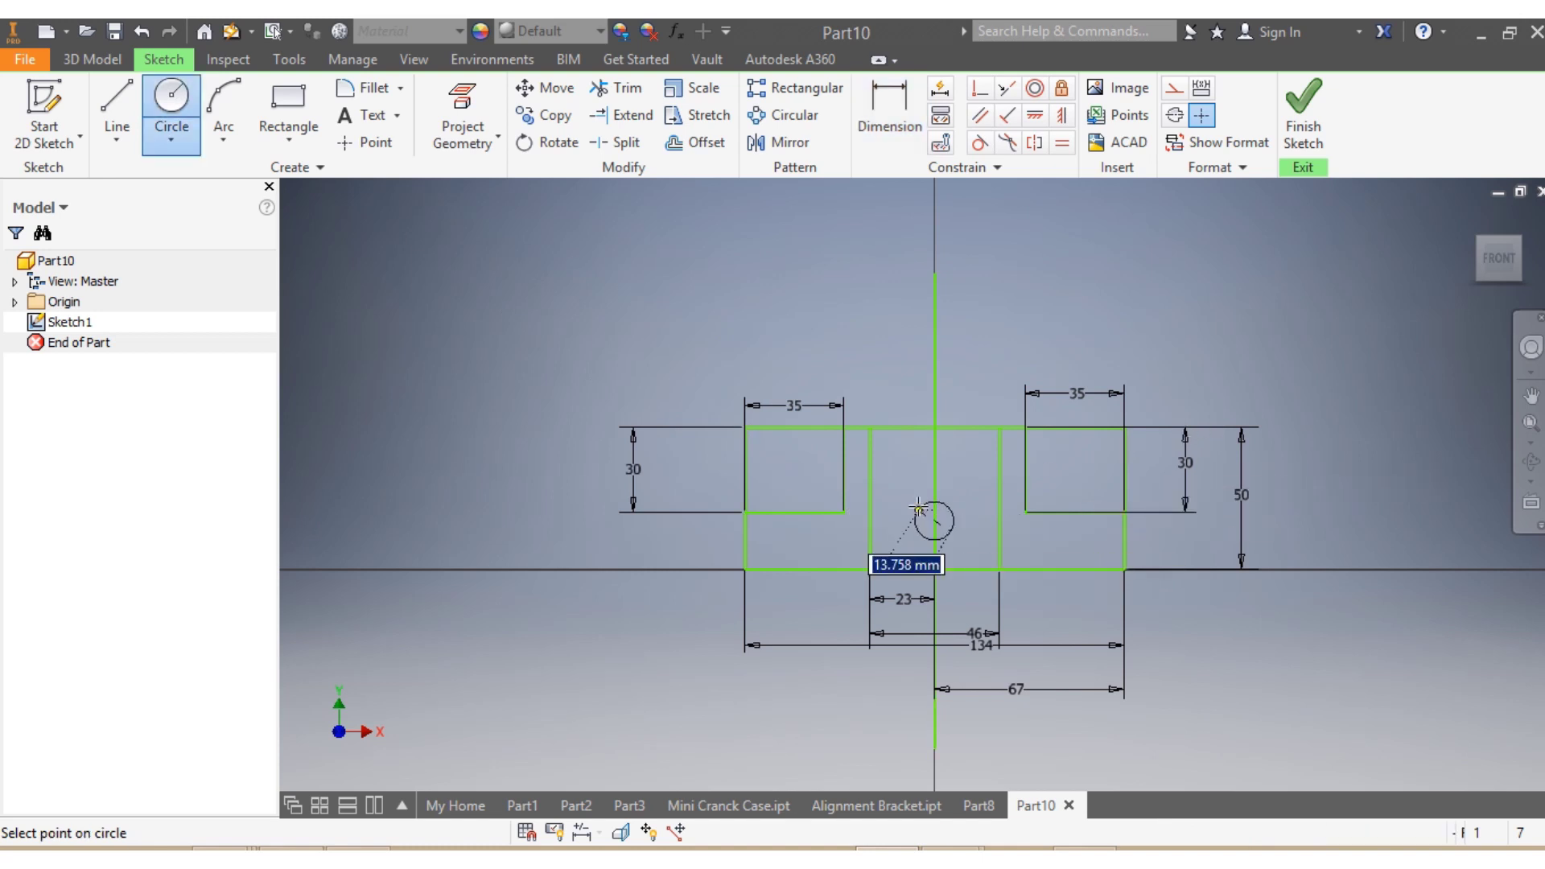
click(912, 506)
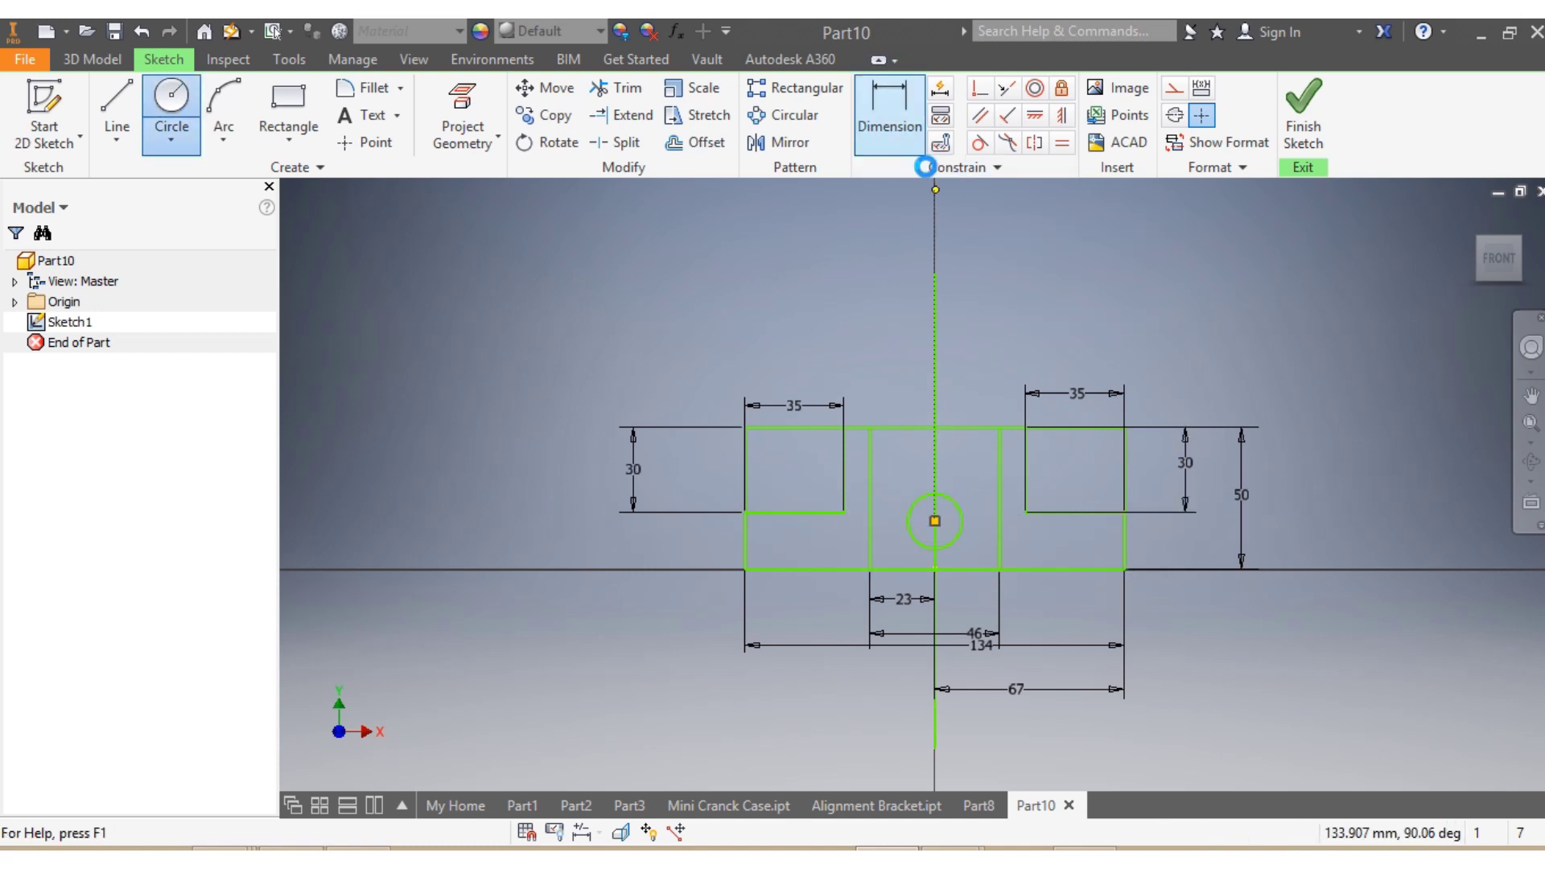
Dimension the diameter of the circle in the central rectangle as 5.5 mm.
click(892, 117)
click(959, 517)
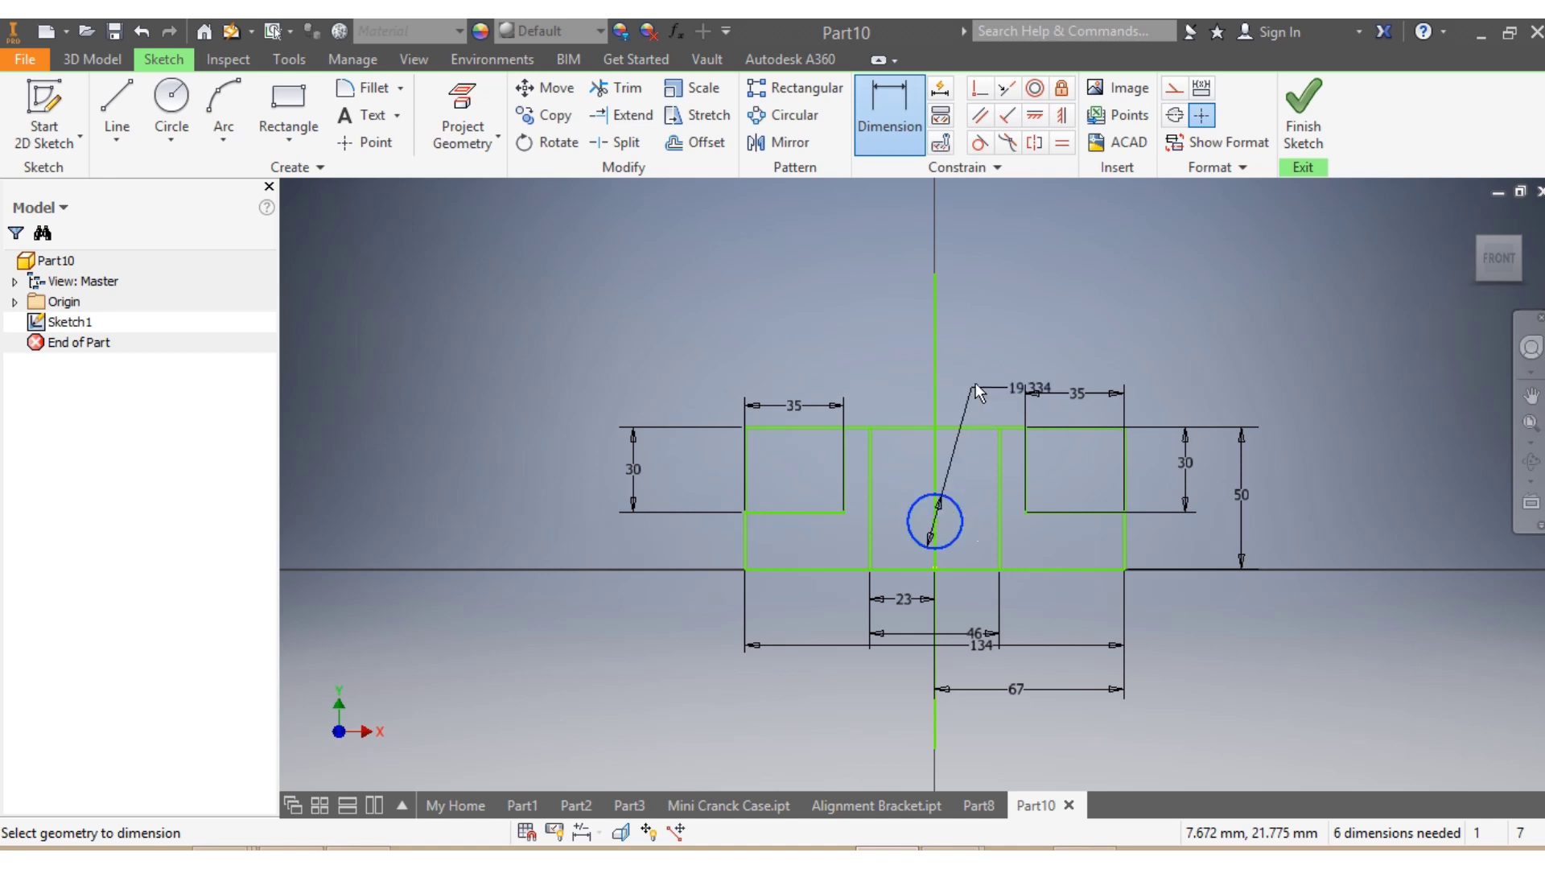
click(1012, 364)
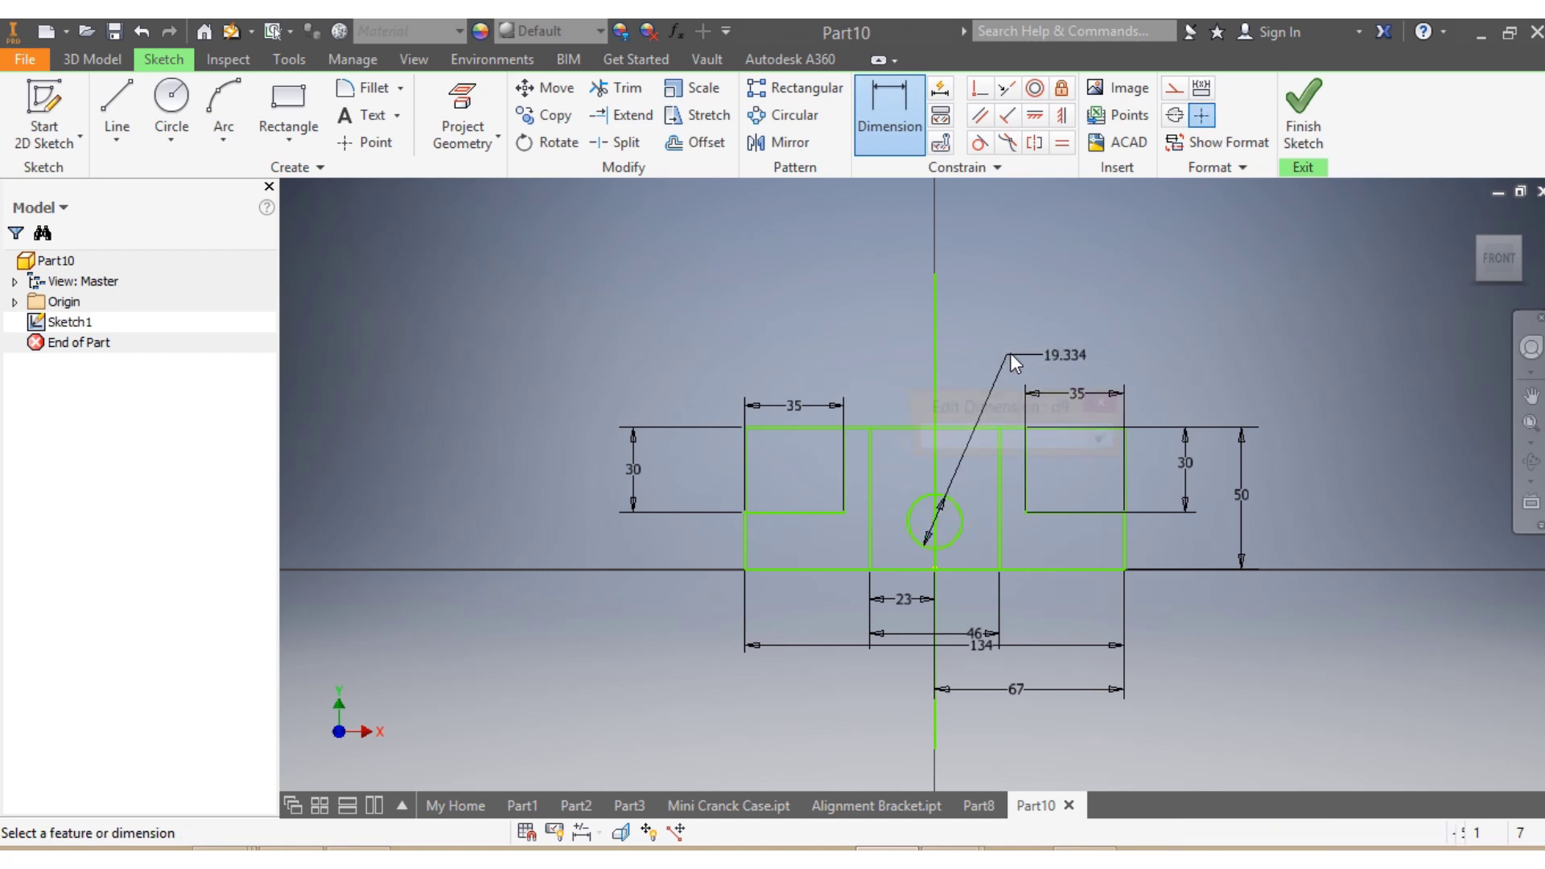
text(5.5)
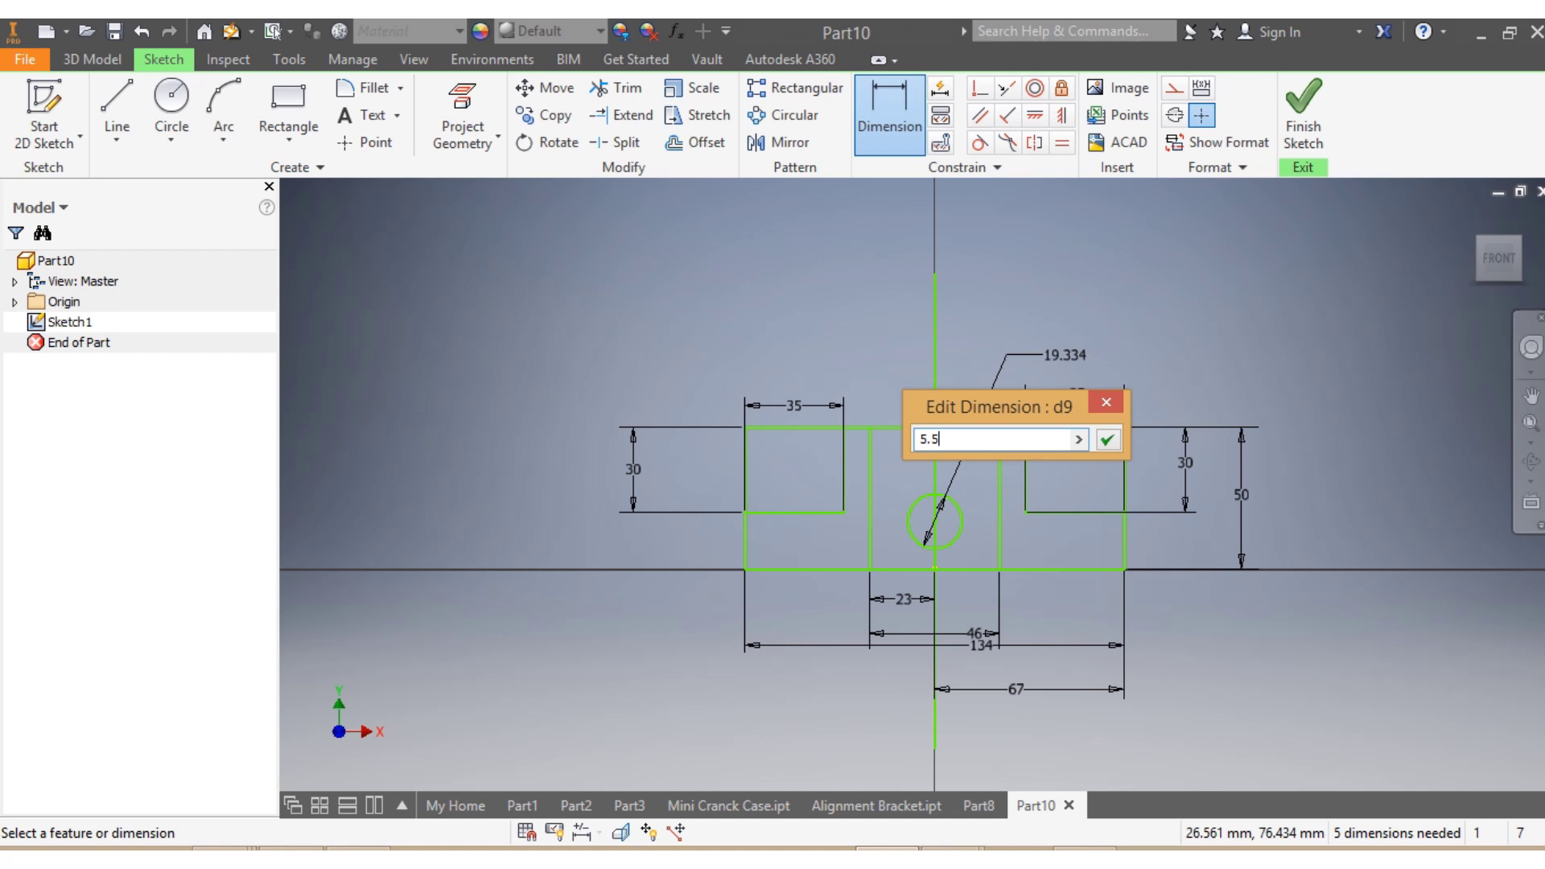
key(Return)
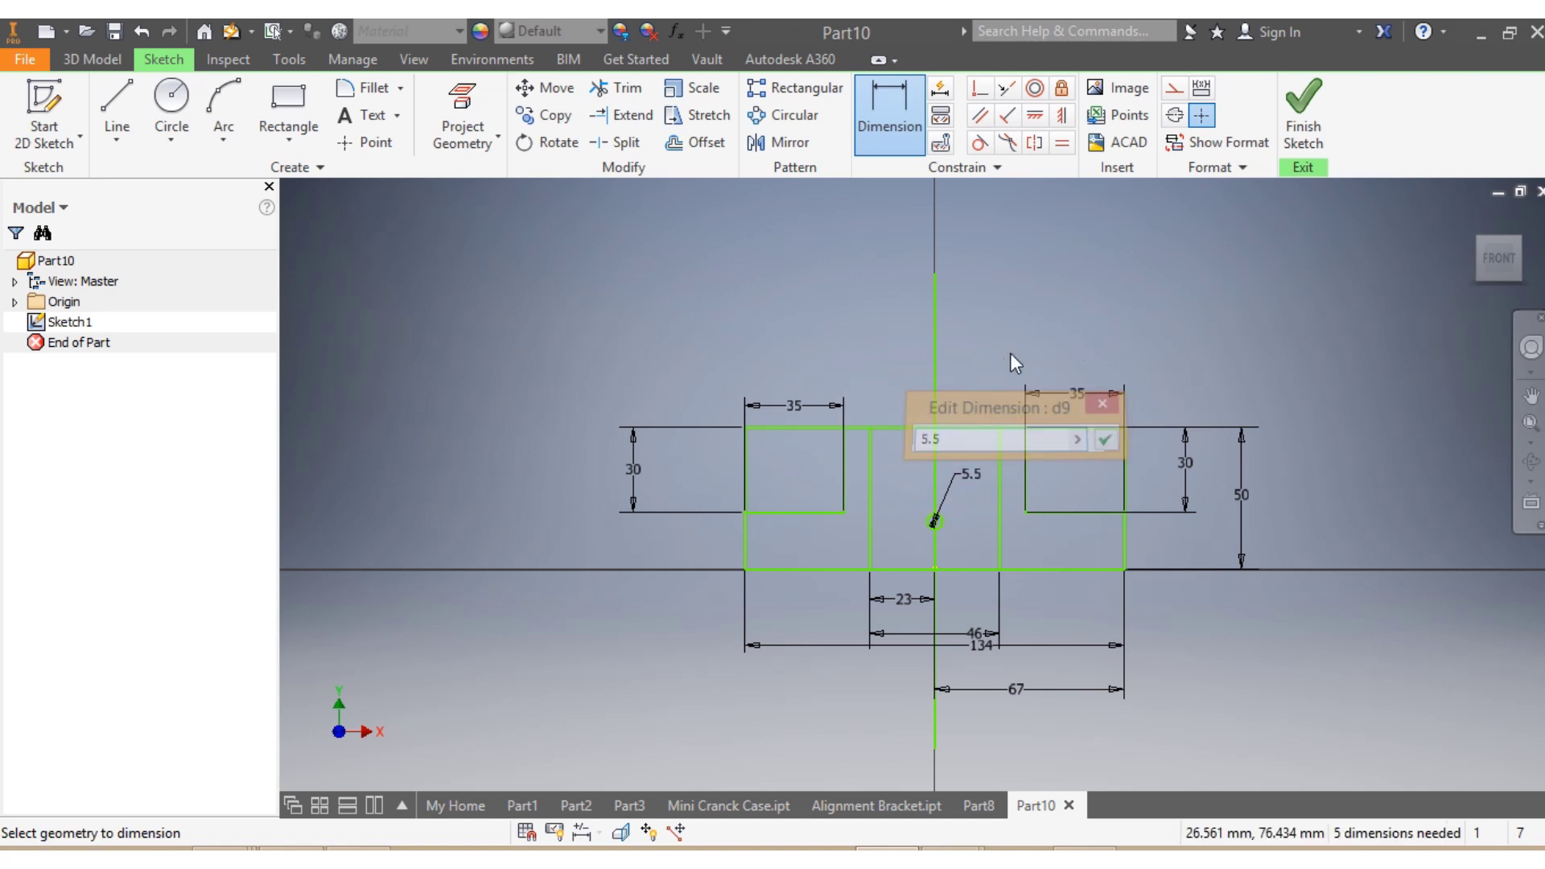
Place the small circle's centre 14 mm above the profile's bottom edge with a vertical dimension.
scroll(950, 555, up, 2)
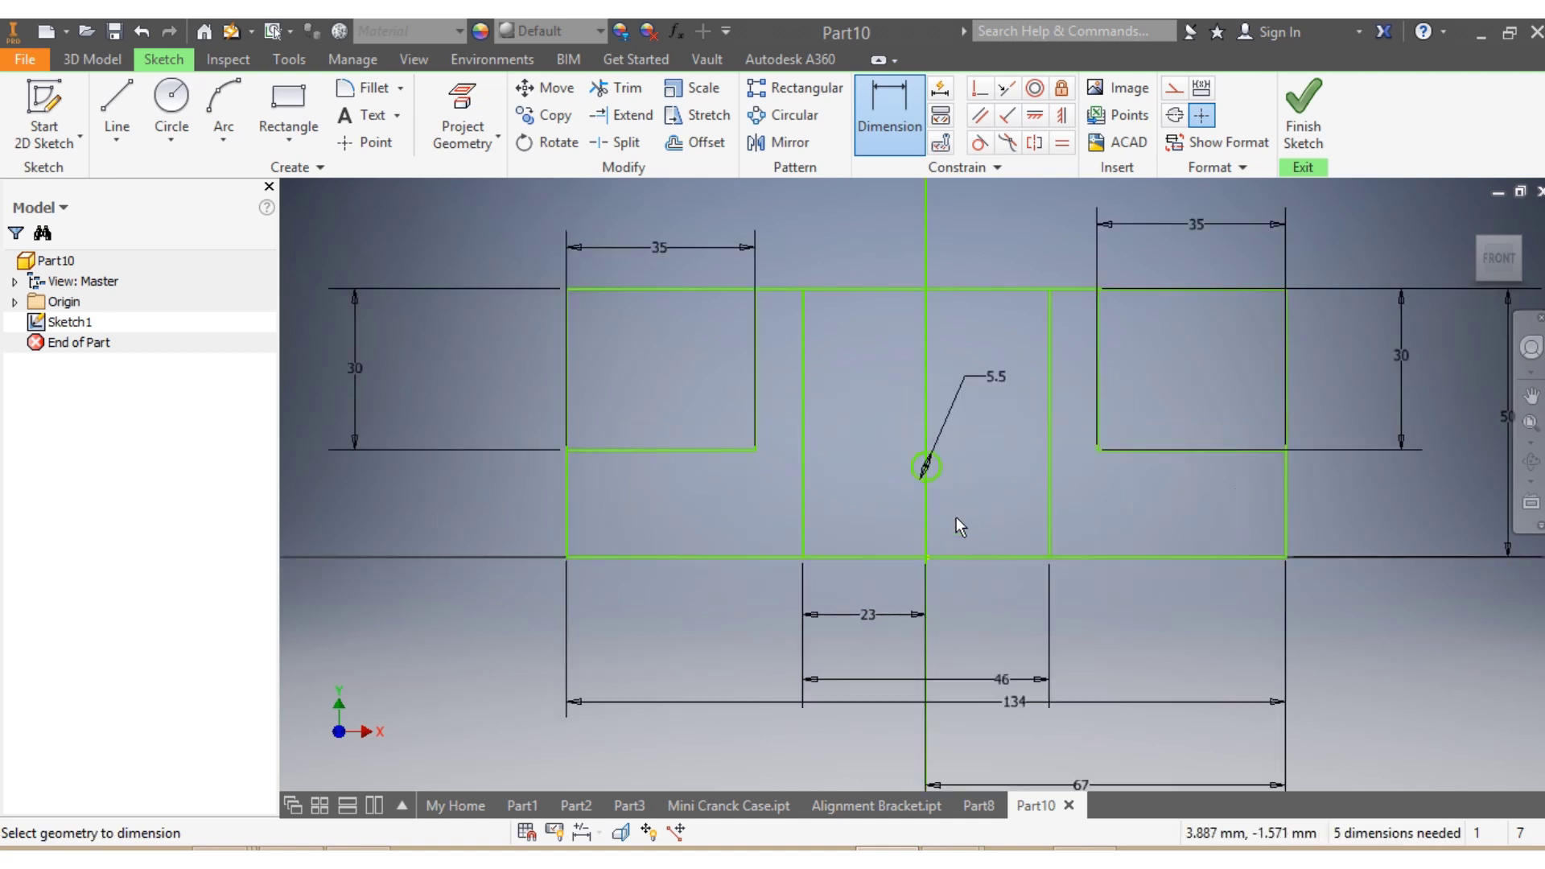
scroll(953, 514, up, 3)
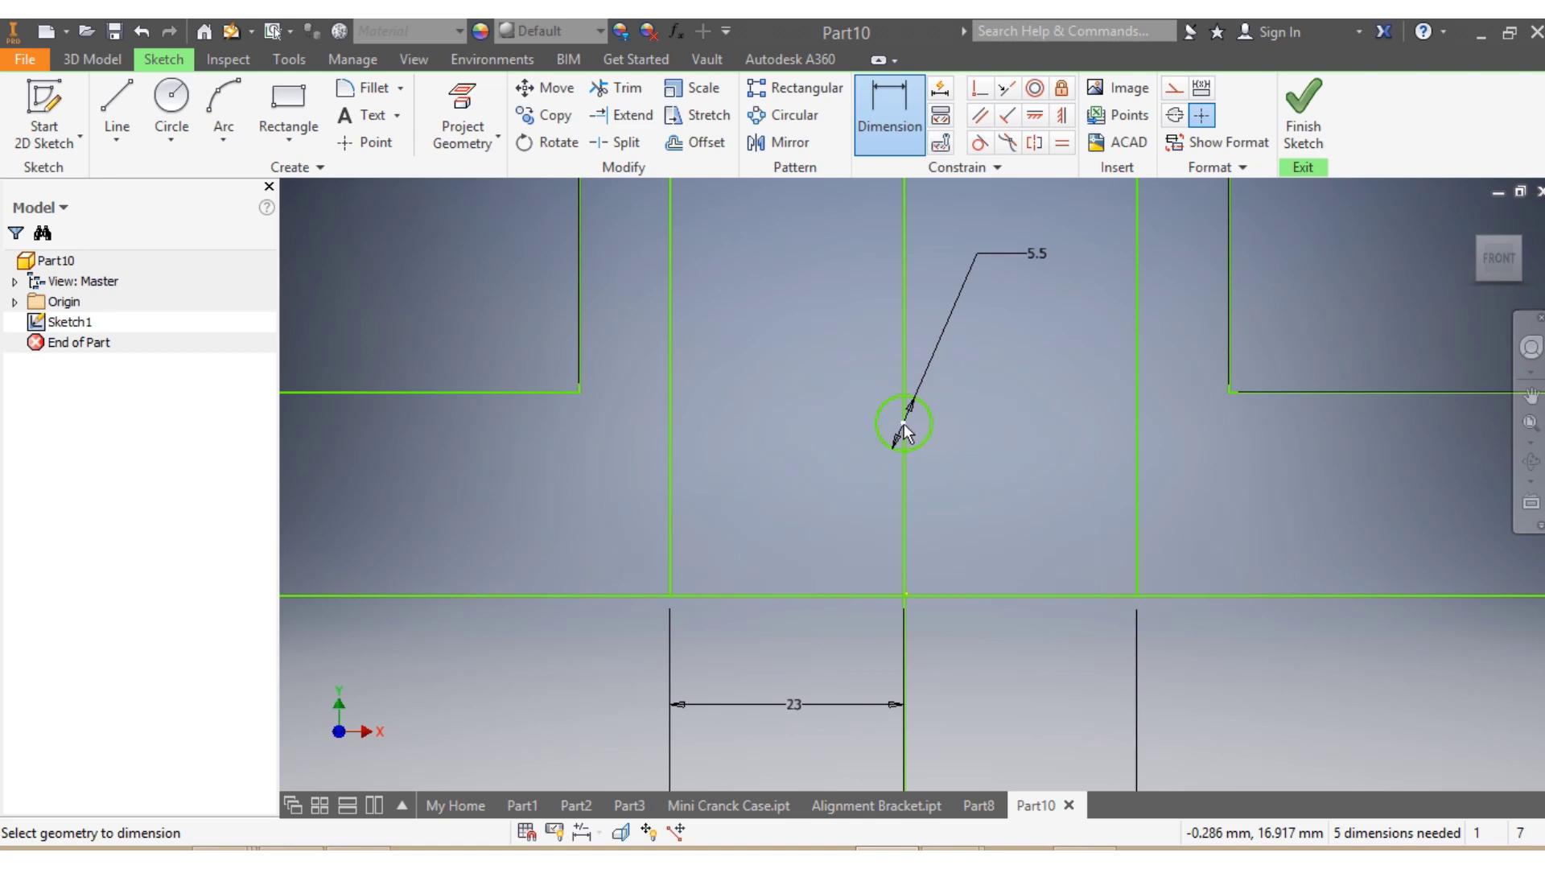
click(902, 423)
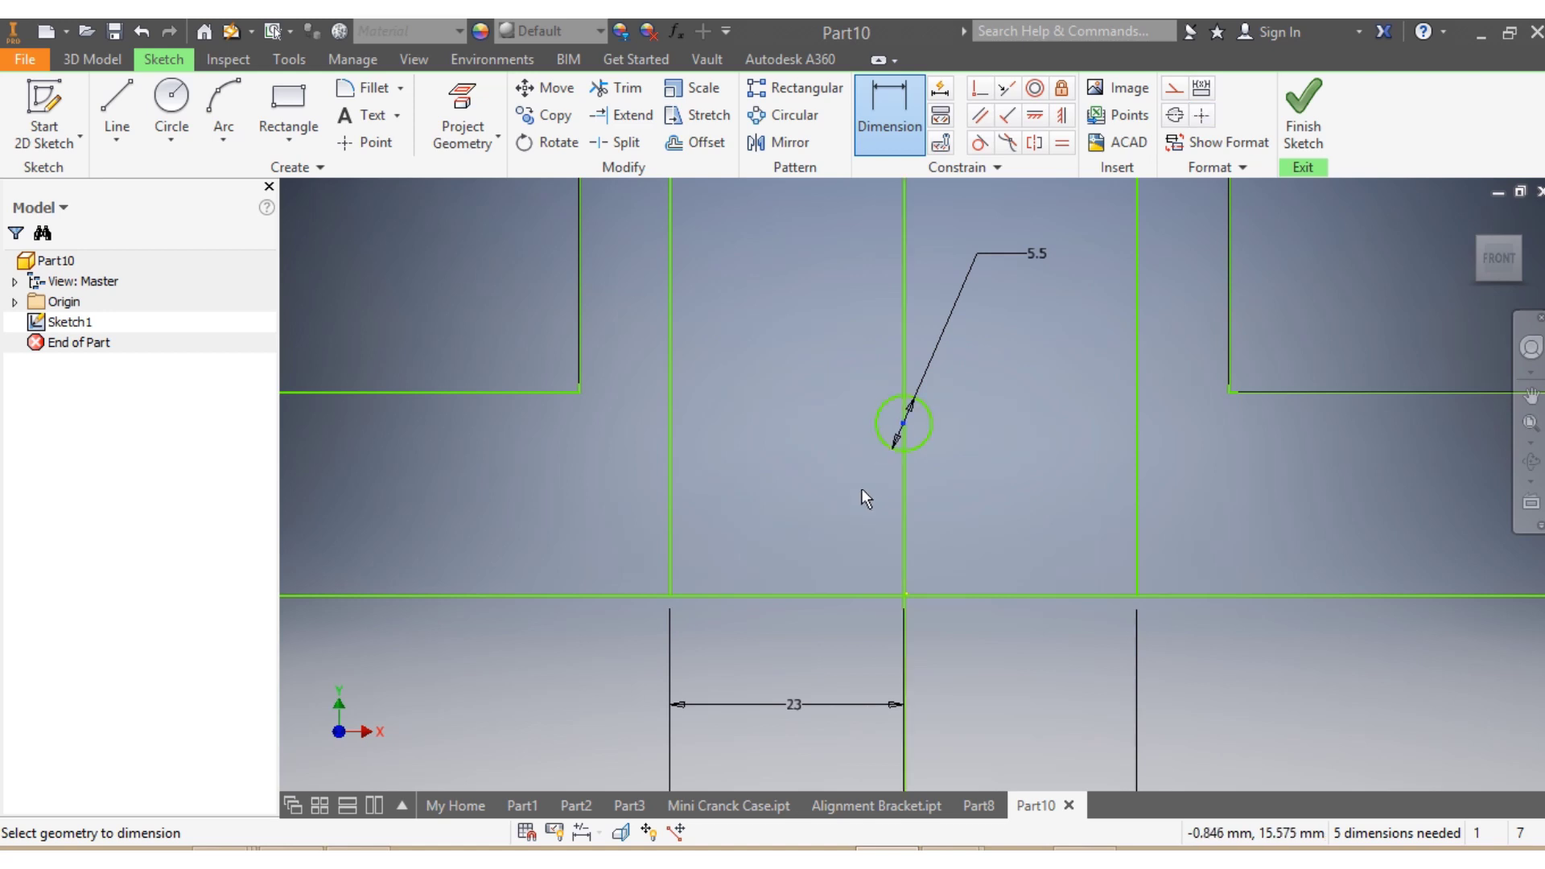
click(819, 595)
click(612, 544)
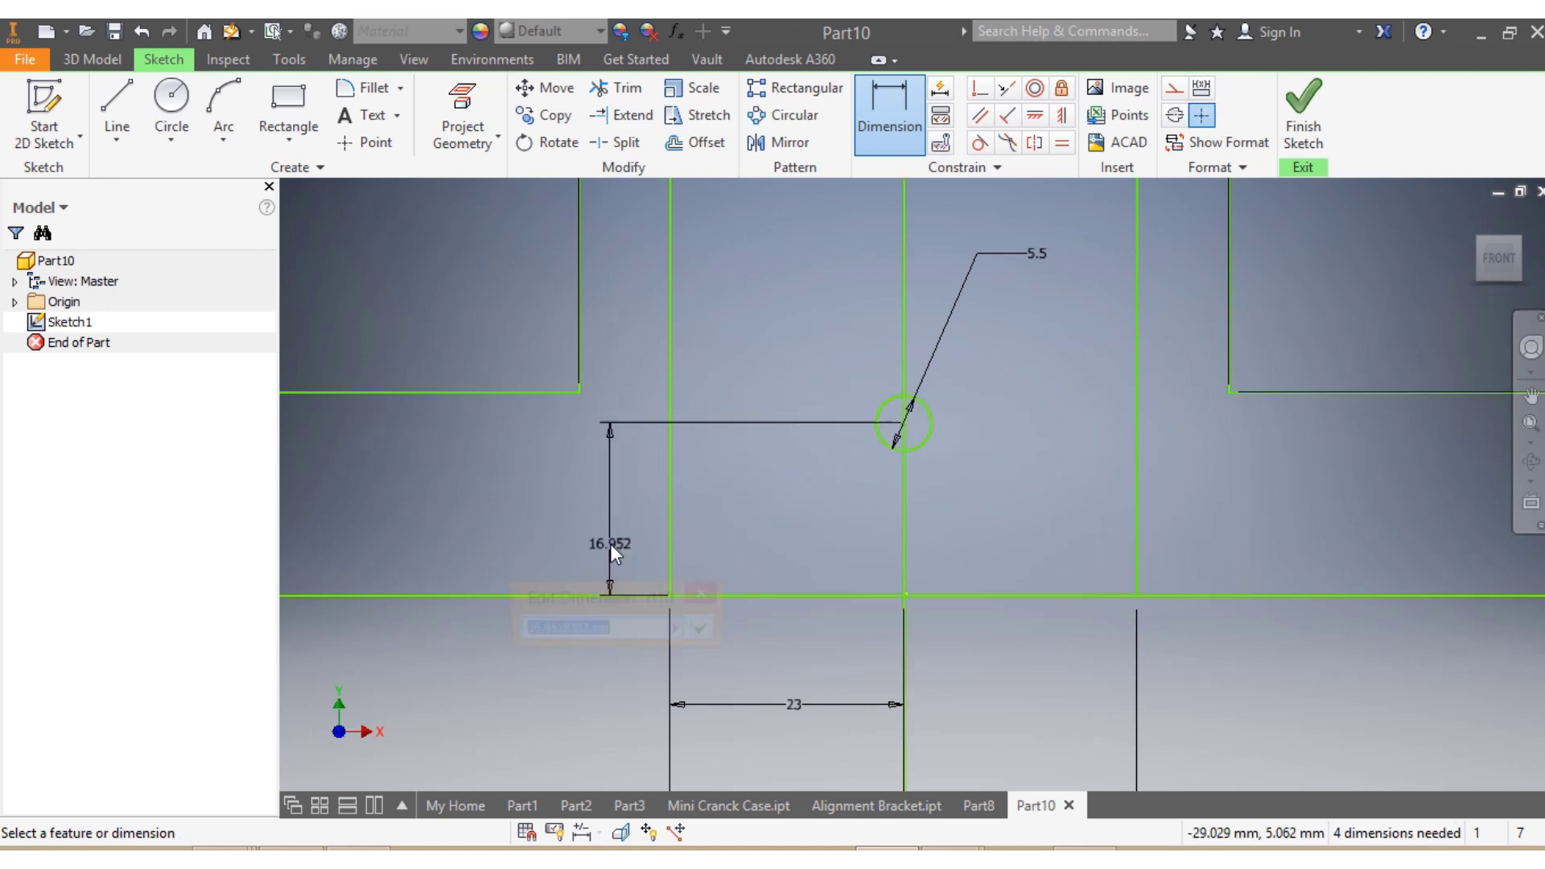
text(14)
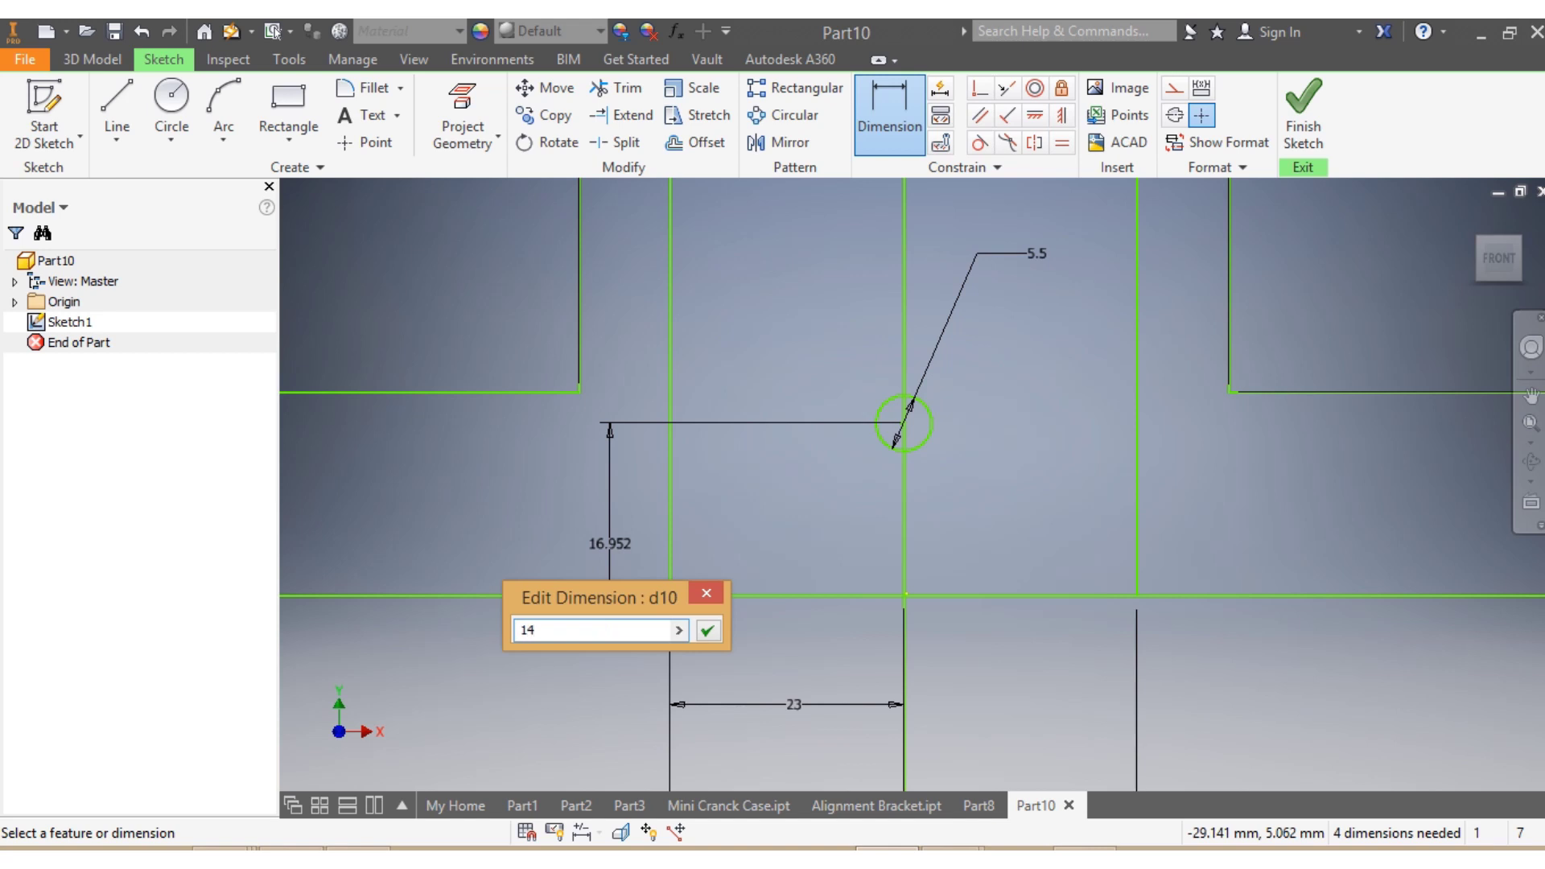
key(Return)
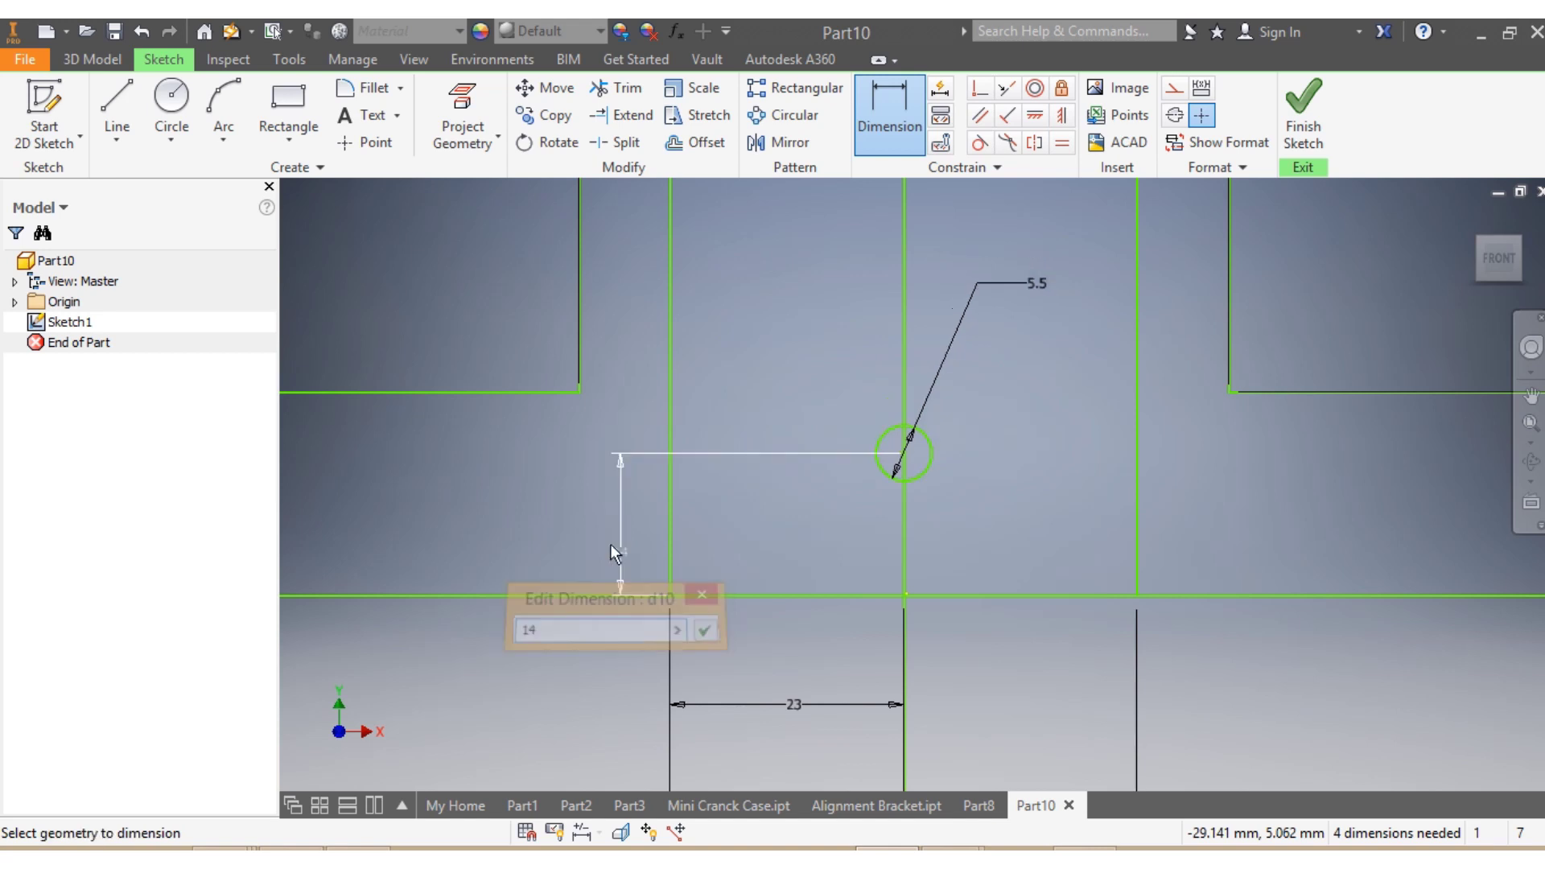
Draw a downward-bulging three-point arc of about 37 mm radius between the inner top corners of the two corner rectangles.
scroll(635, 541, down, 5)
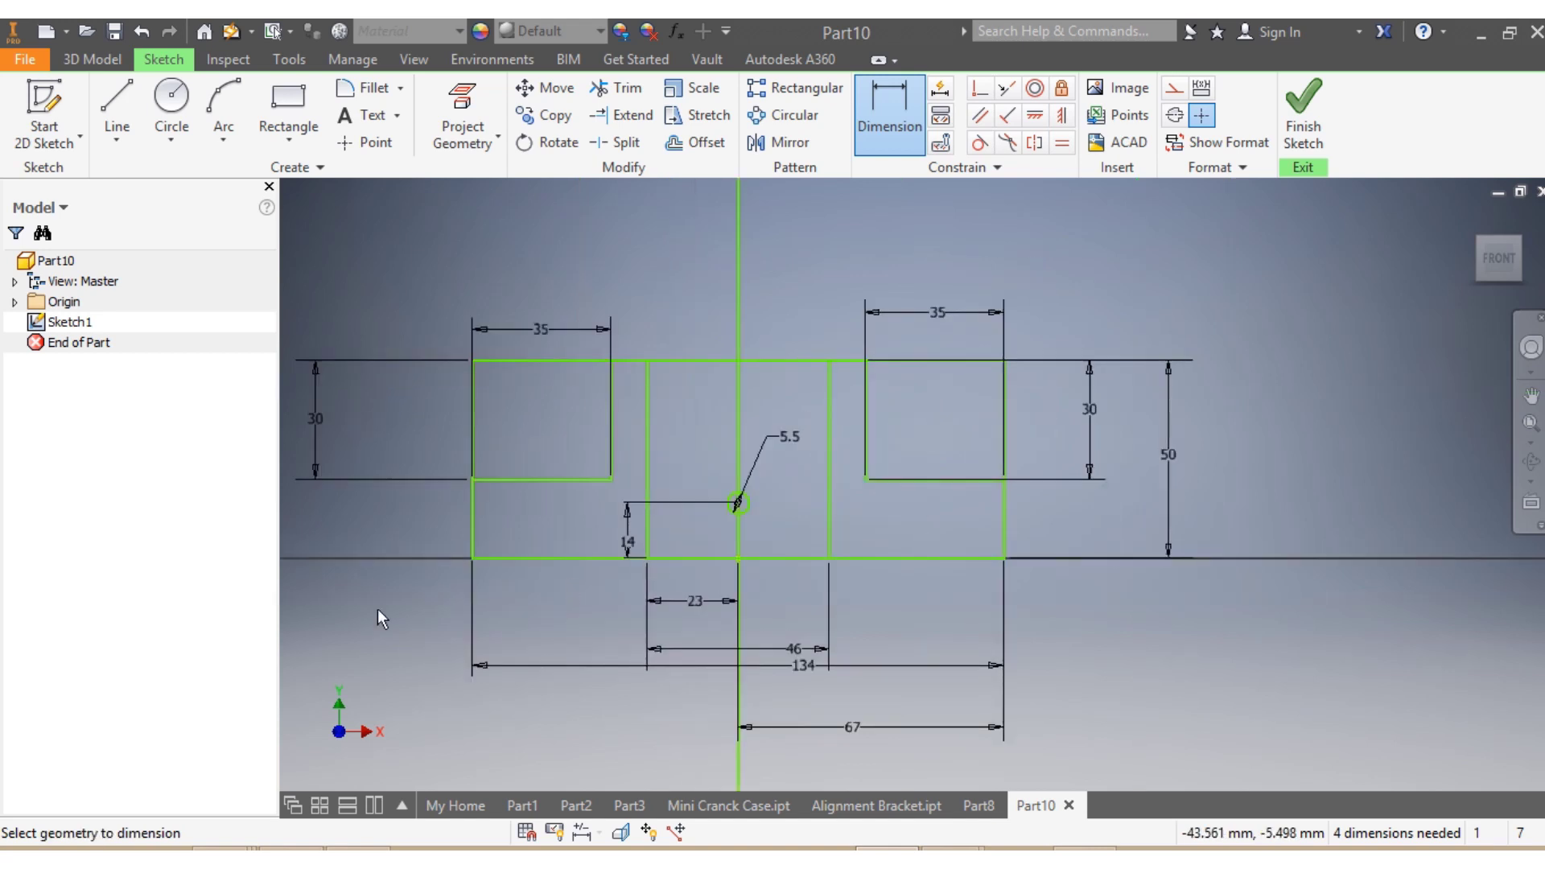
click(224, 100)
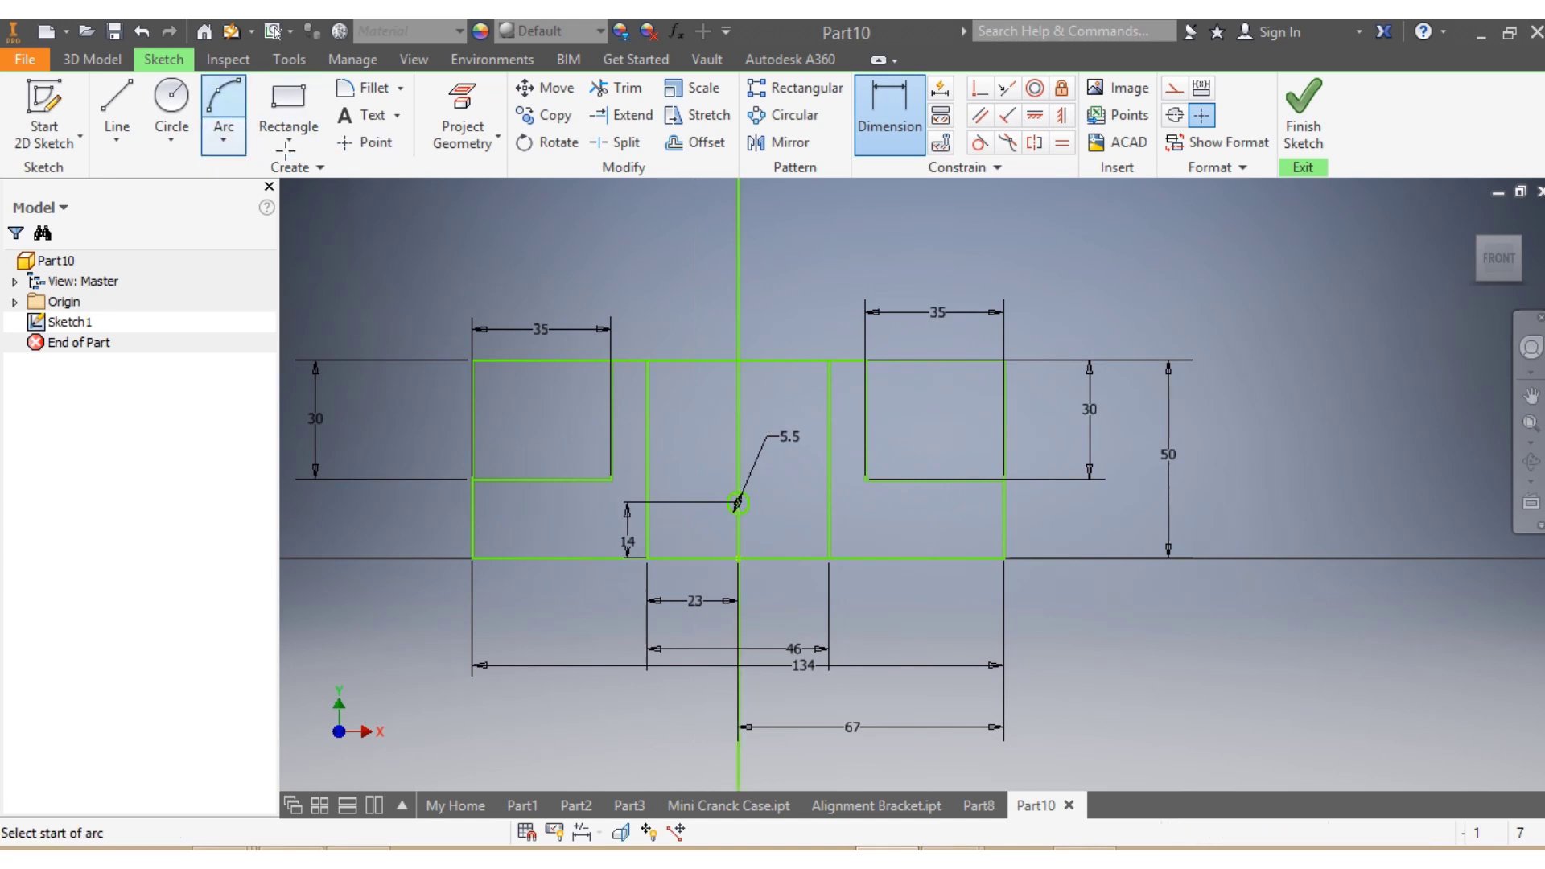
click(865, 360)
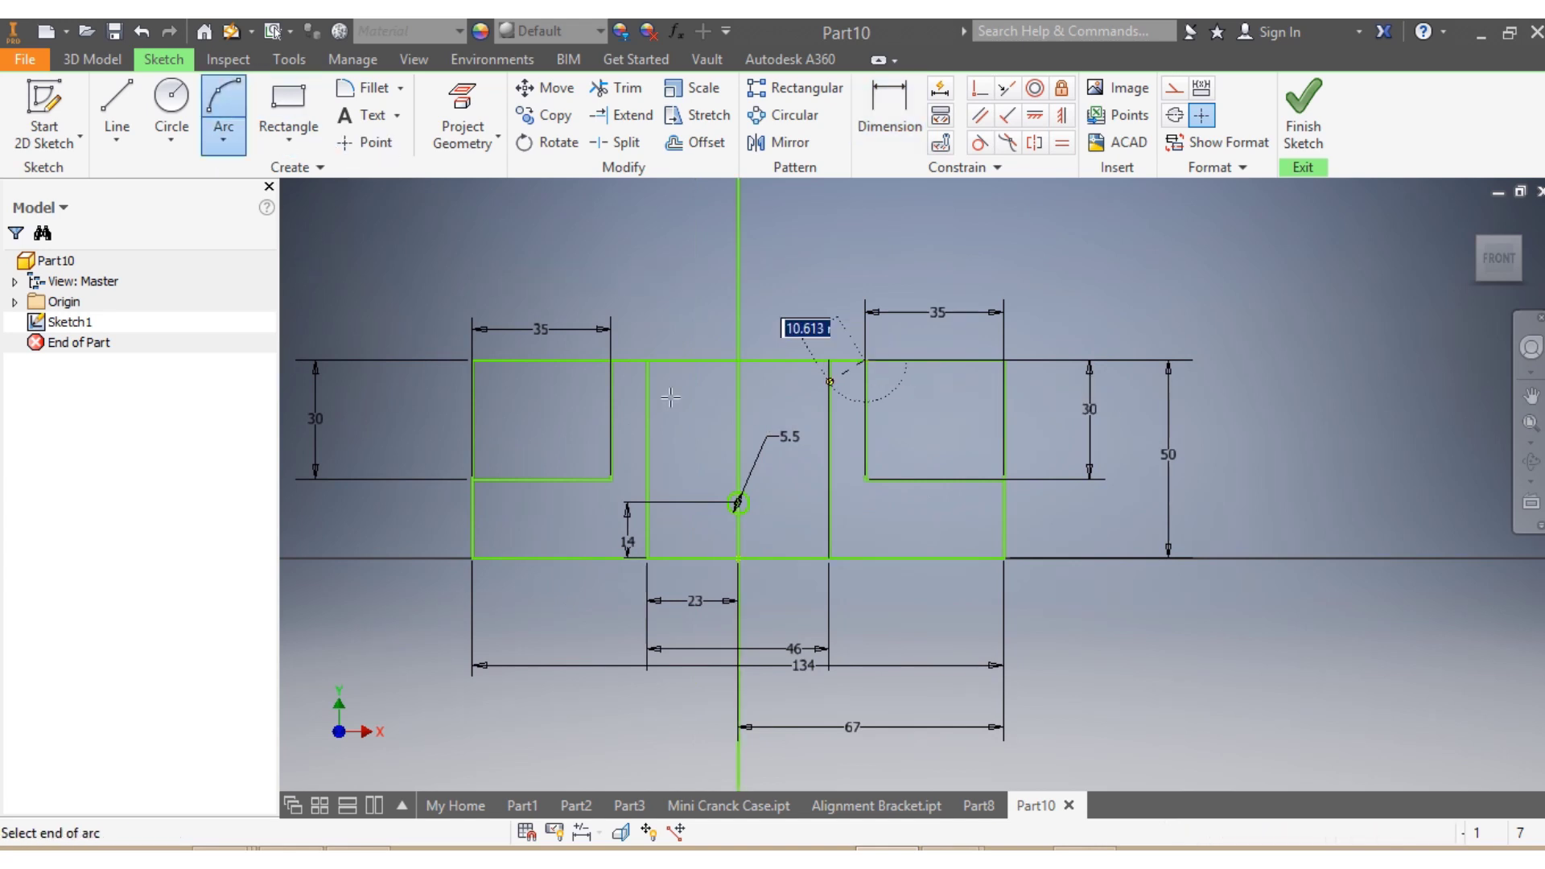
click(612, 361)
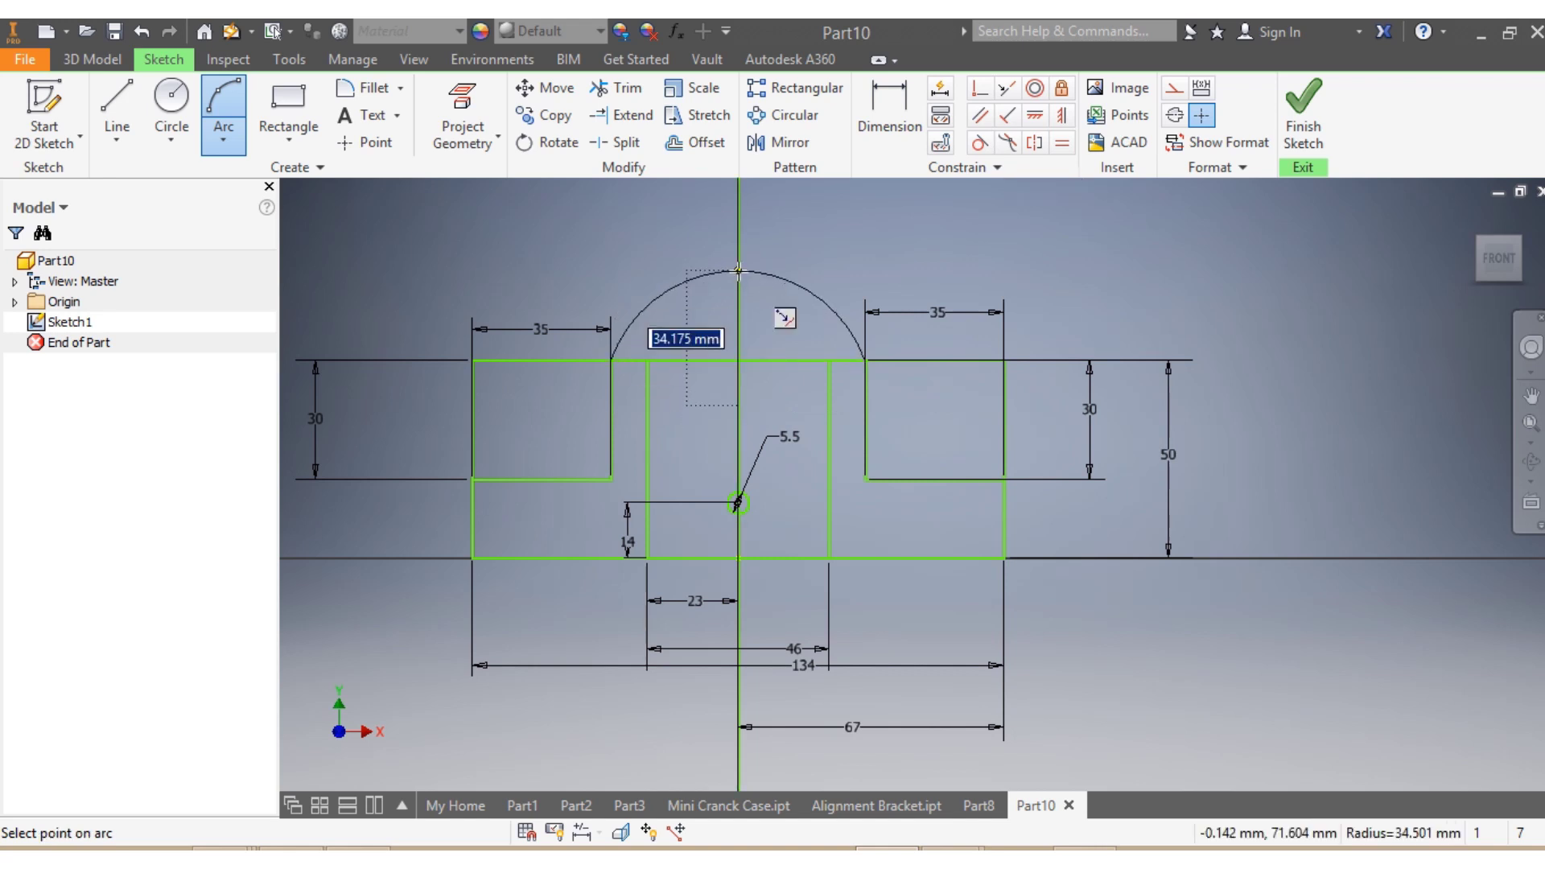
click(728, 435)
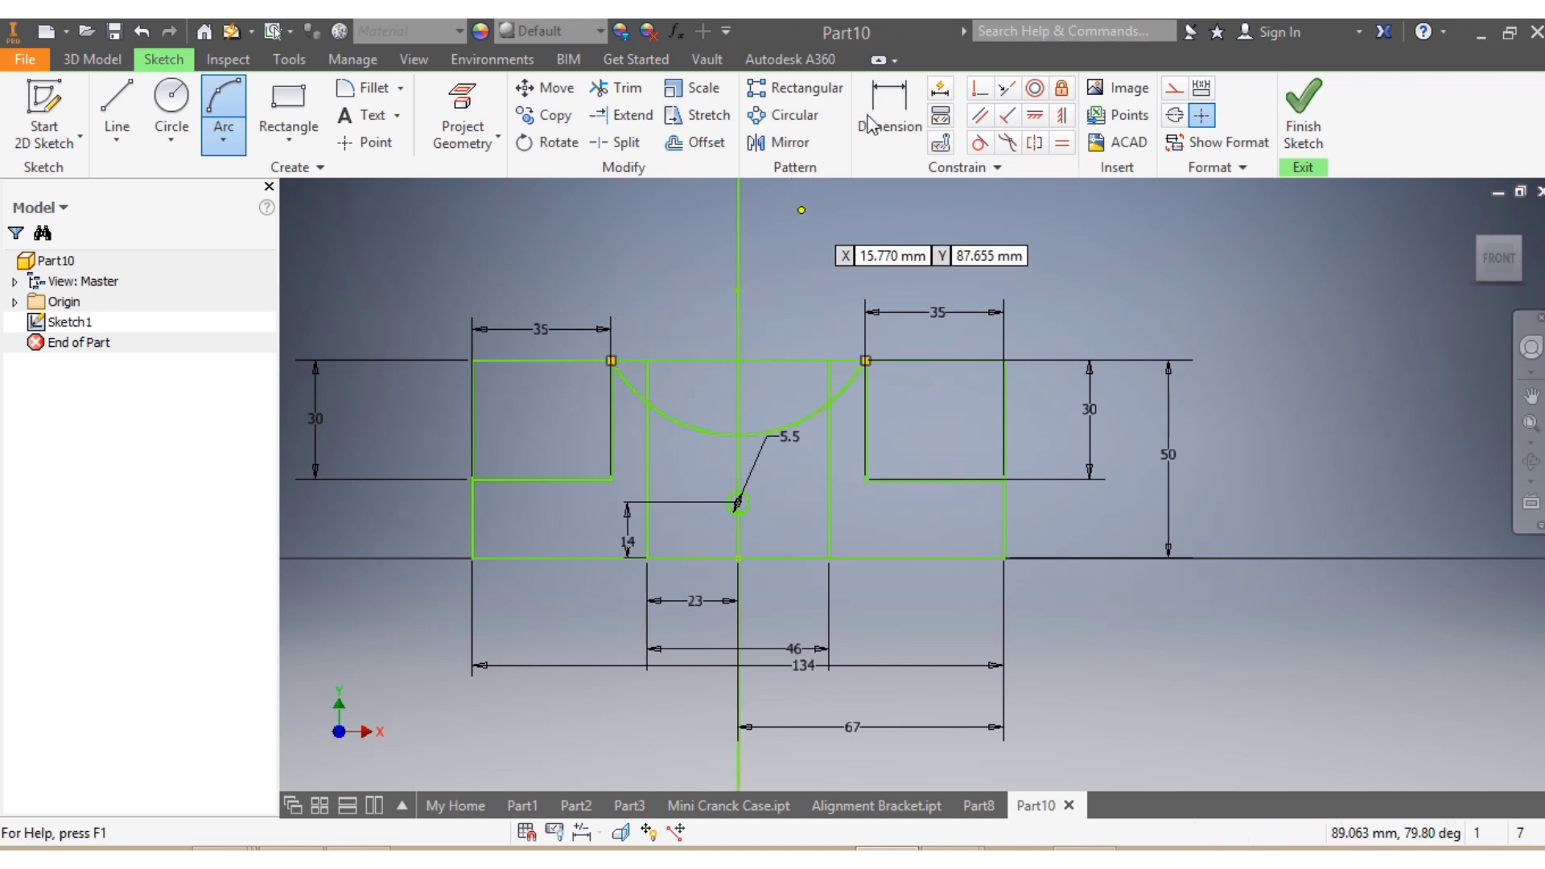
Dimension the radius of the arc between the corner rectangles as 42 mm.
key(d)
click(702, 425)
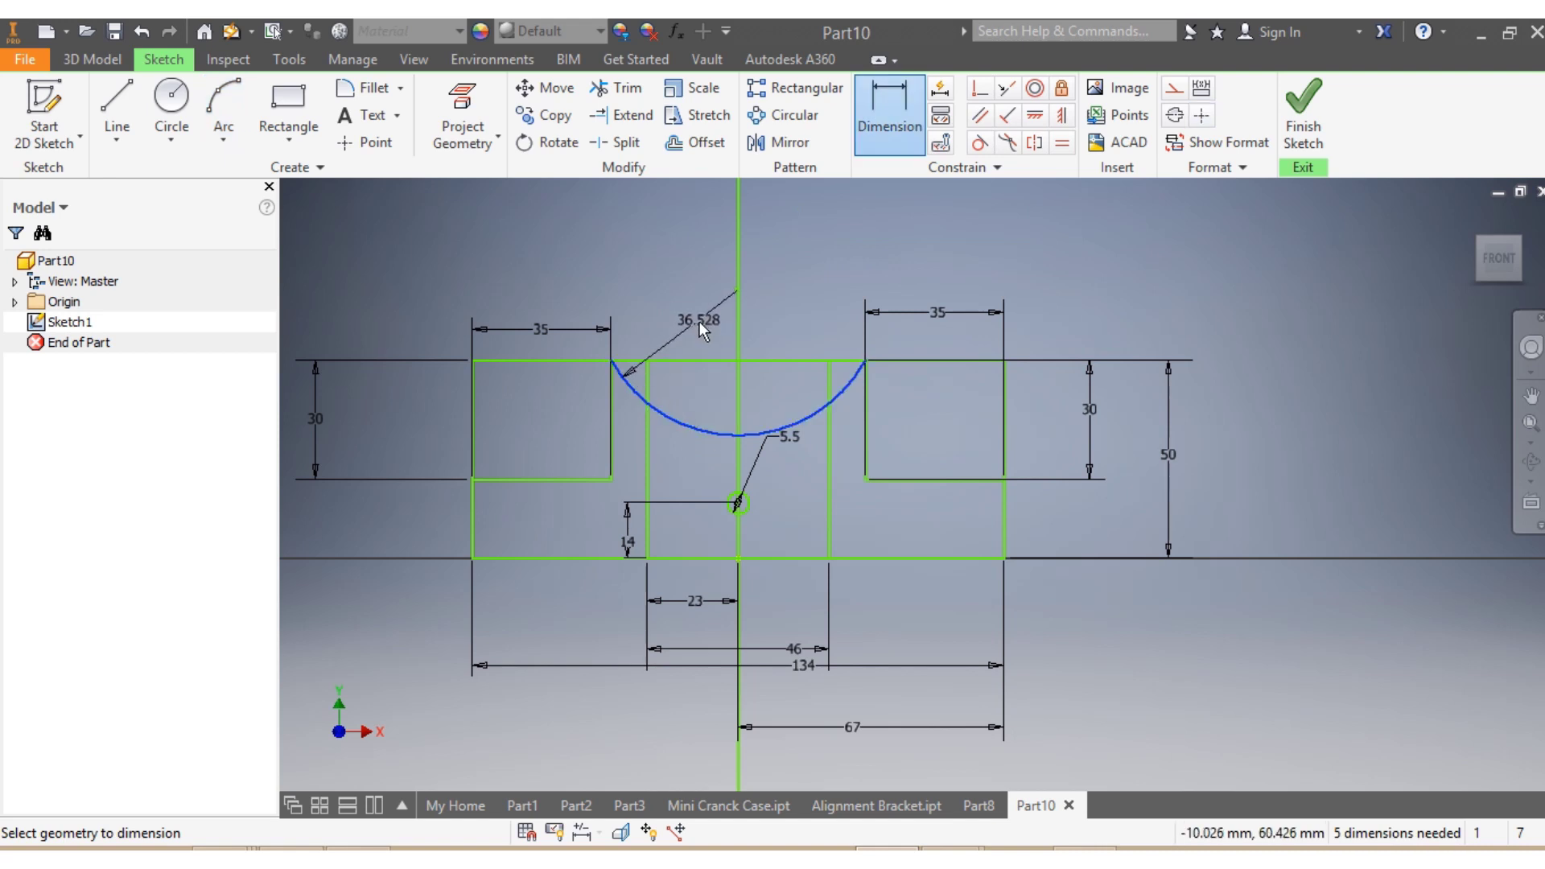
click(695, 338)
click(695, 340)
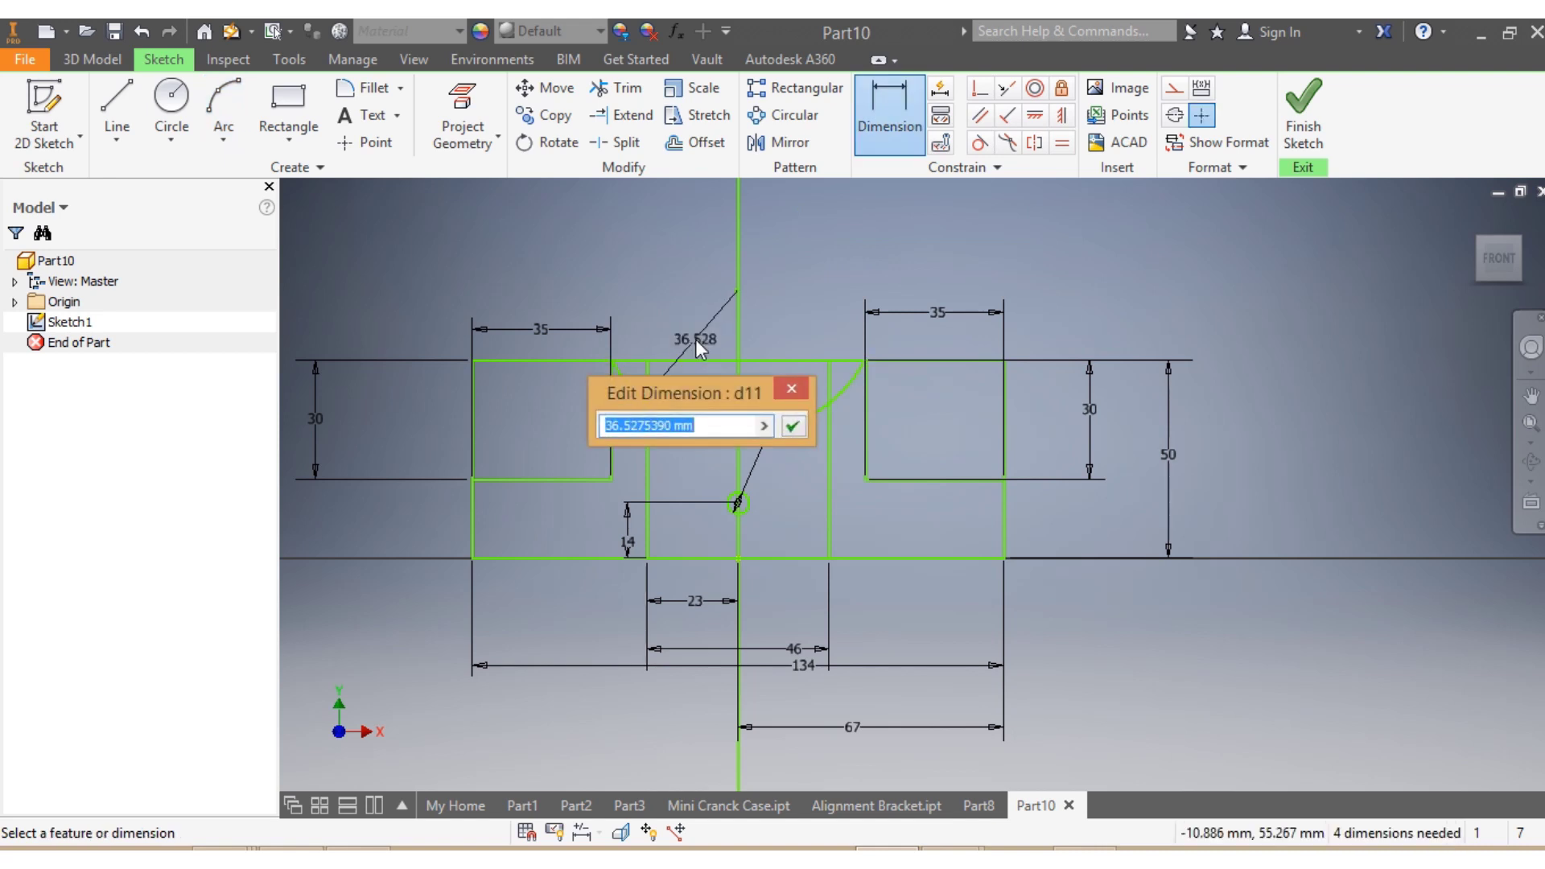
text(42)
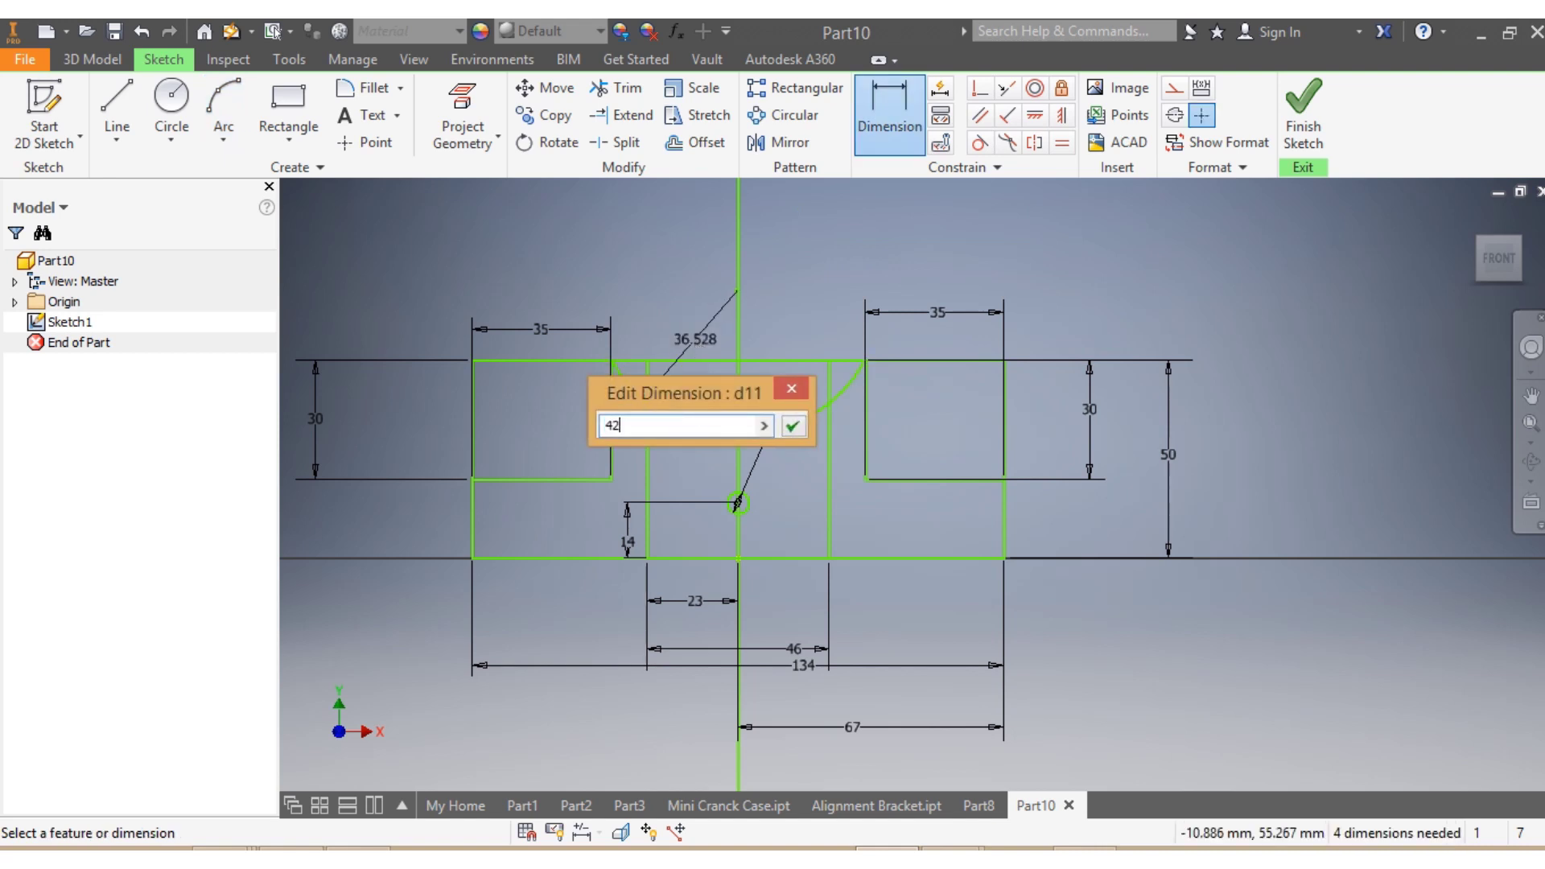
key(Return)
scroll(676, 410, up, 3)
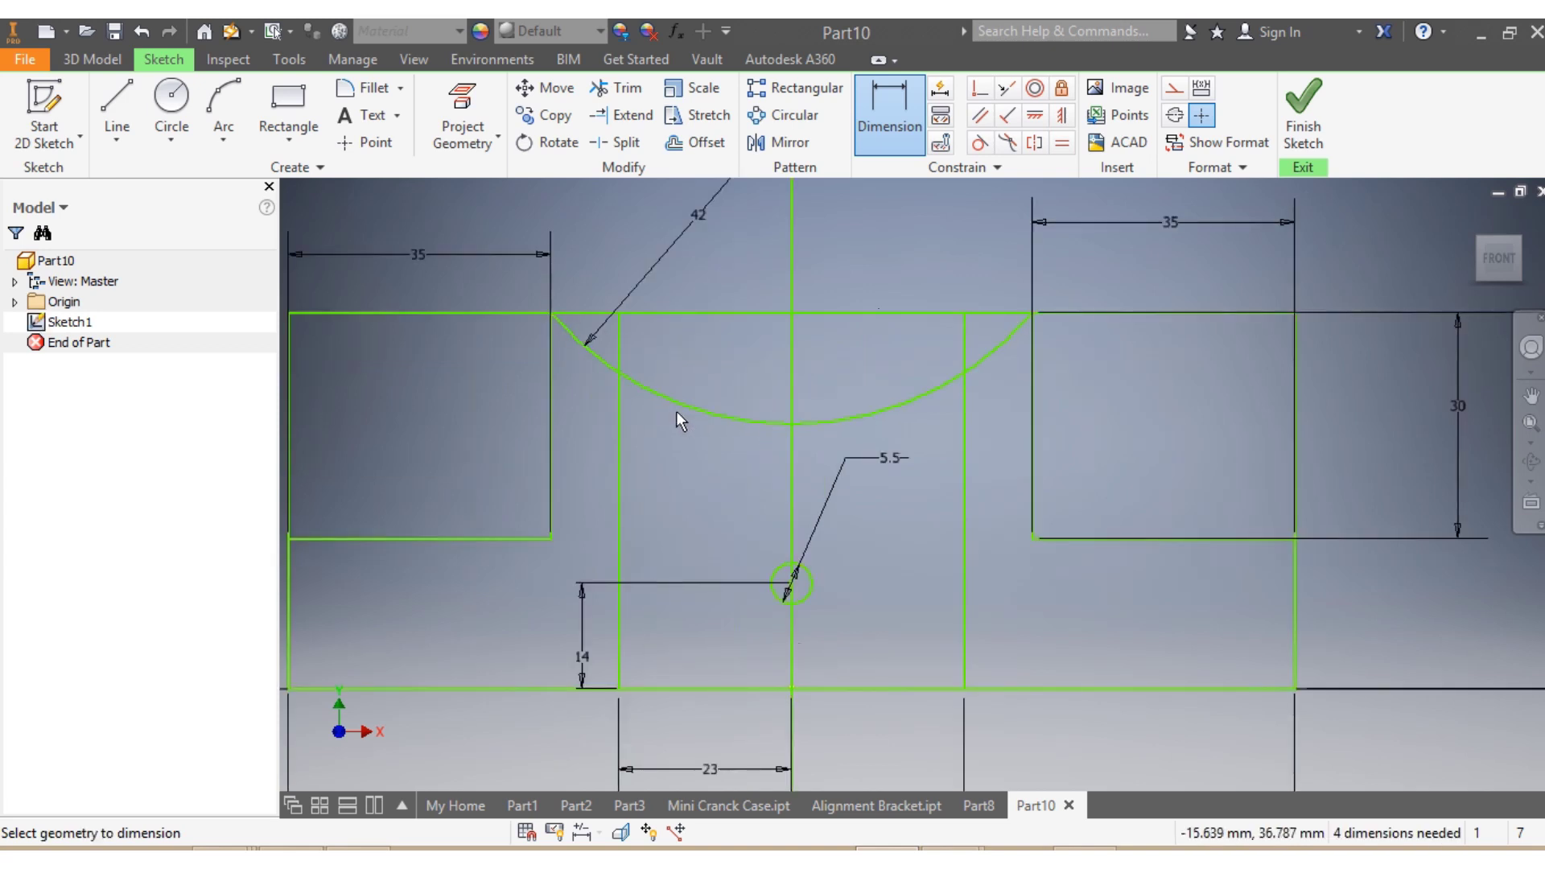
key(Escape)
Trim the parts of the central rectangle's two vertical sides that extend above the arc.
click(792, 379)
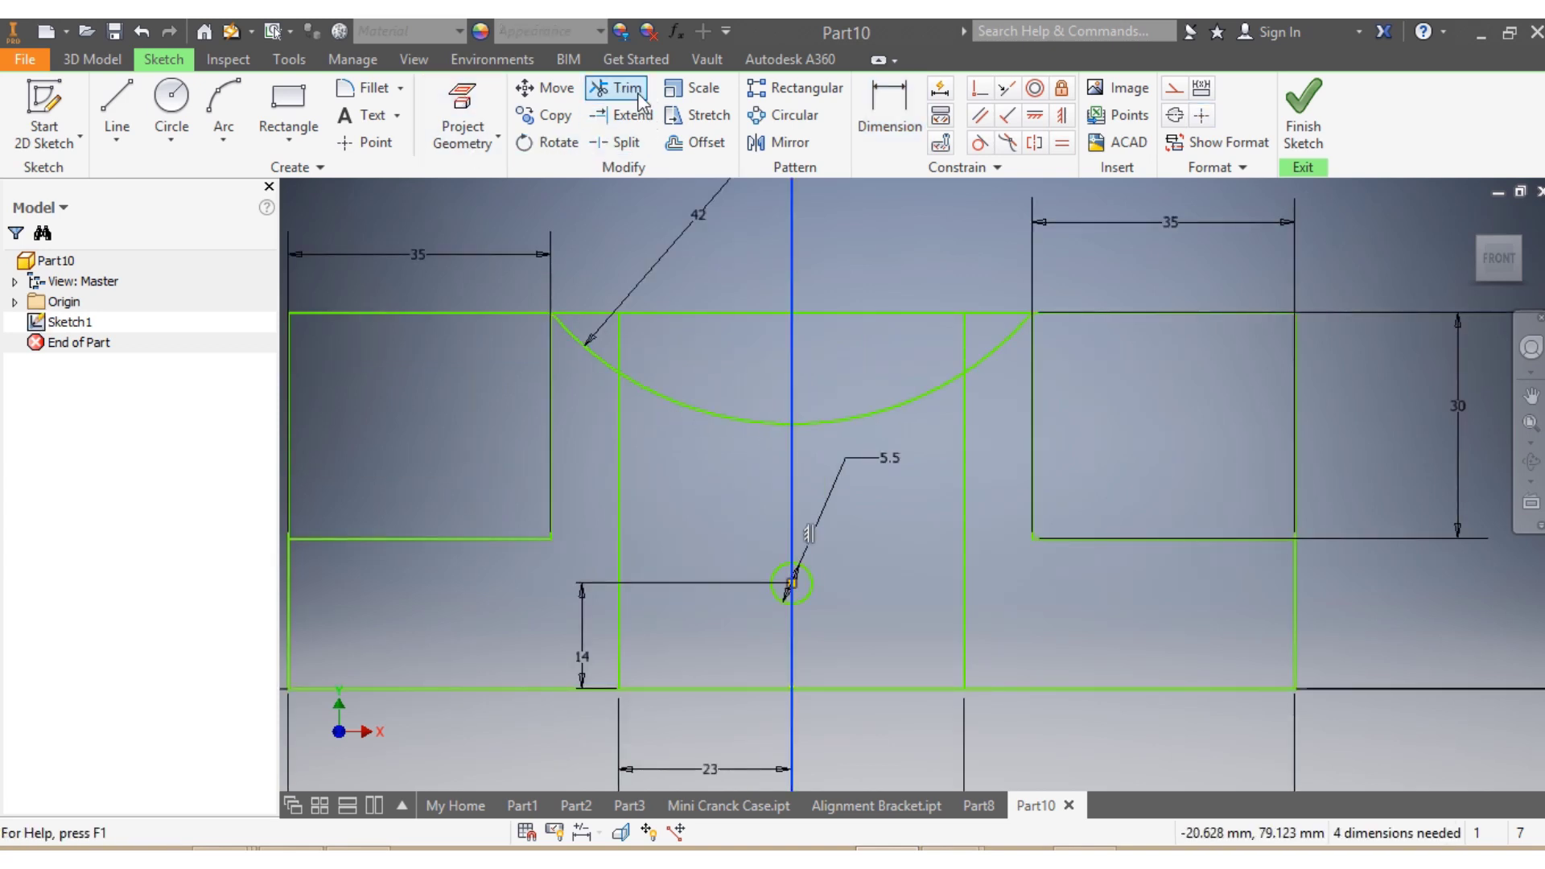
click(635, 92)
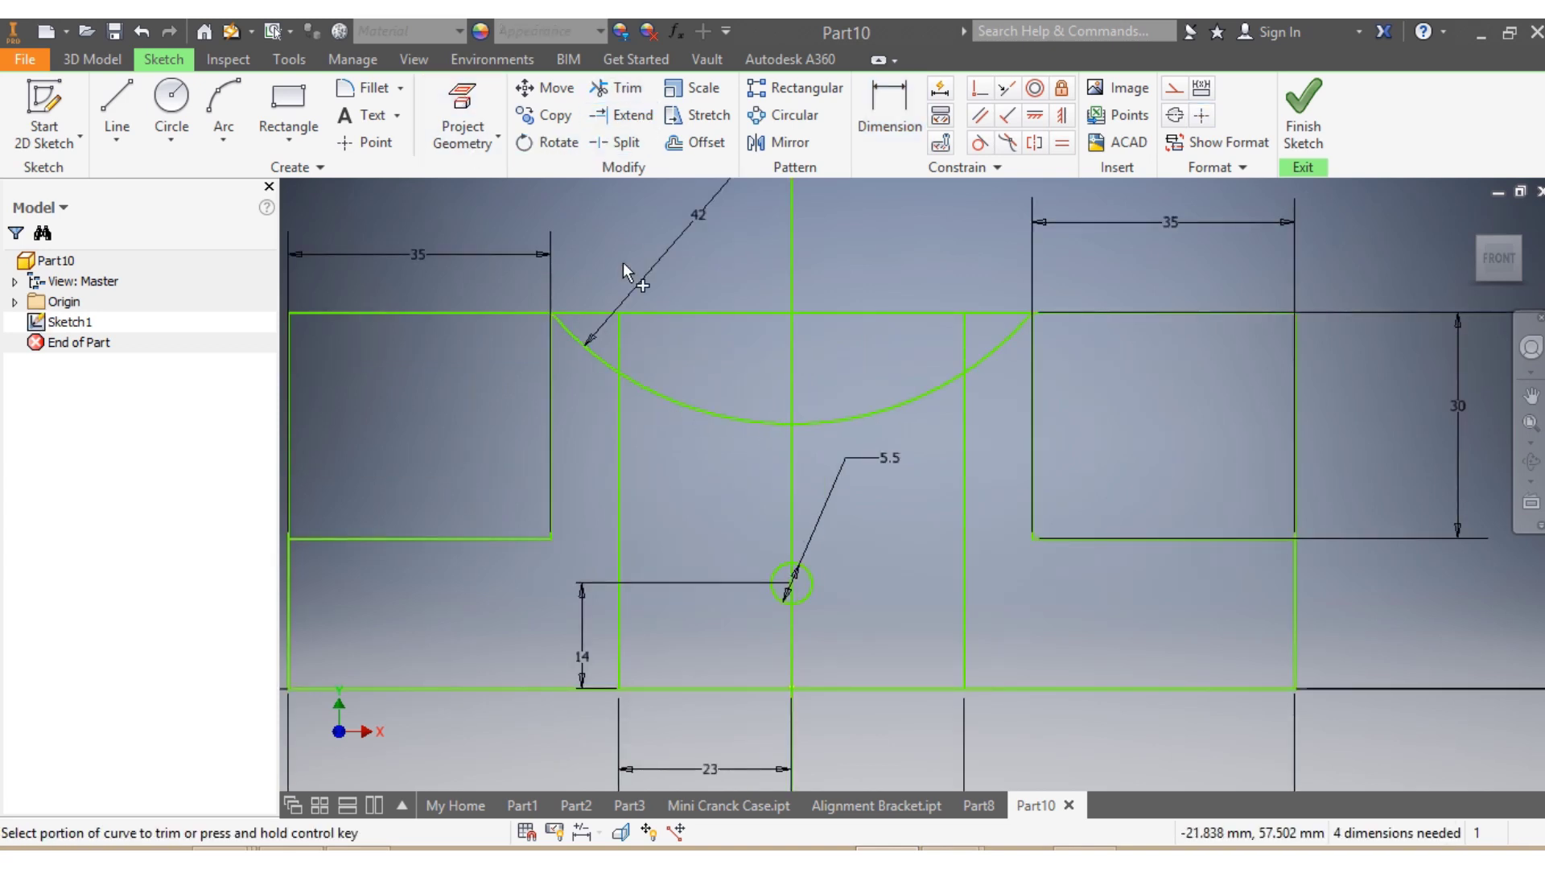
click(624, 346)
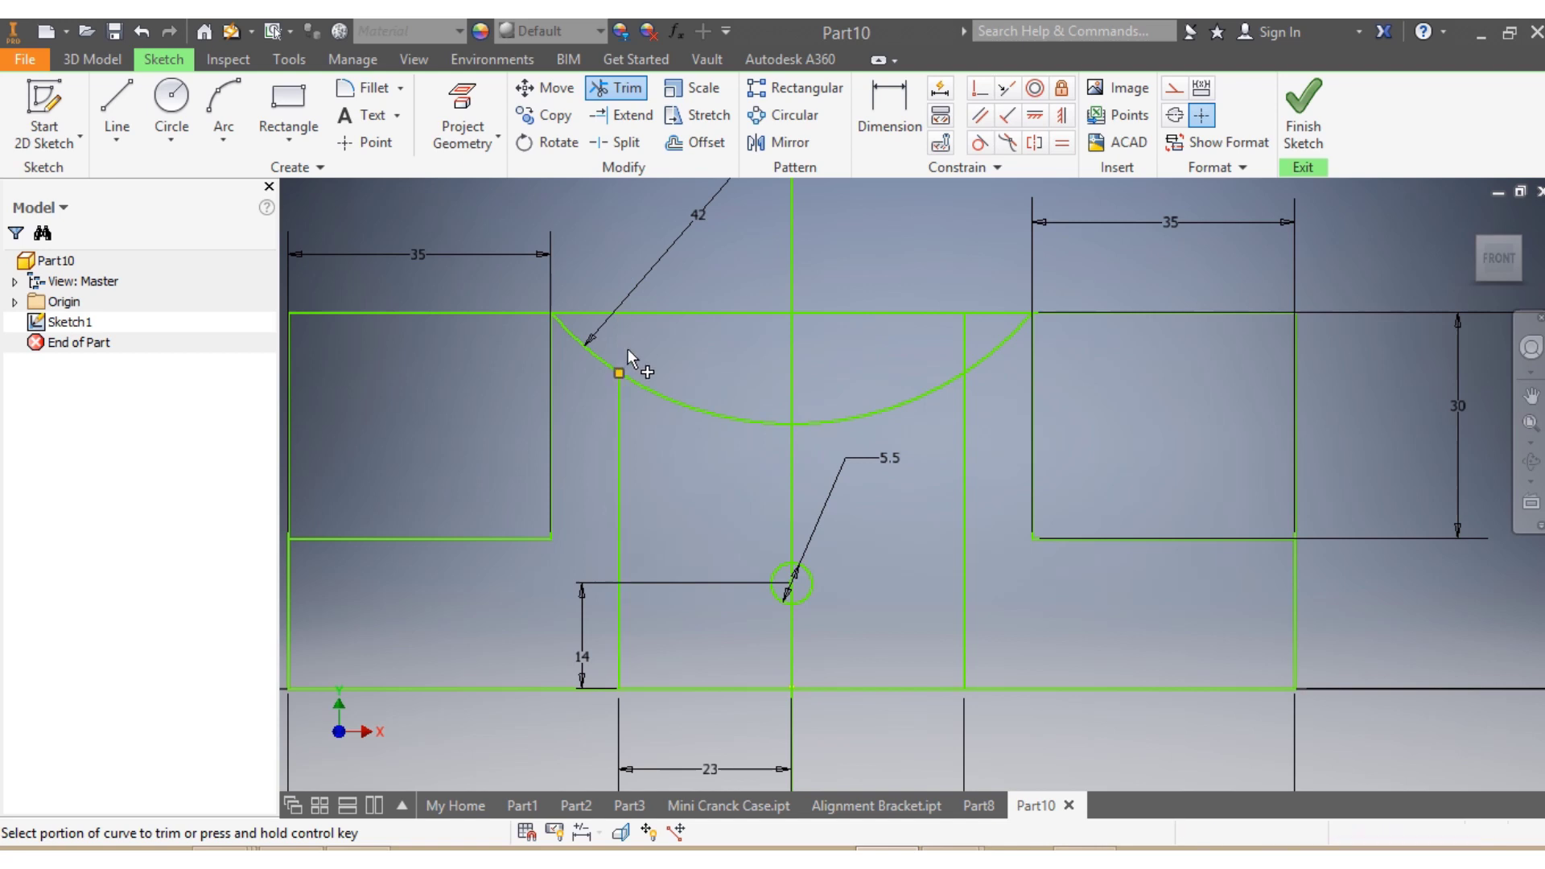
click(962, 336)
Trim away all segments of the top edge between the two corner rectangles, leaving the arc as the upper boundary.
click(977, 313)
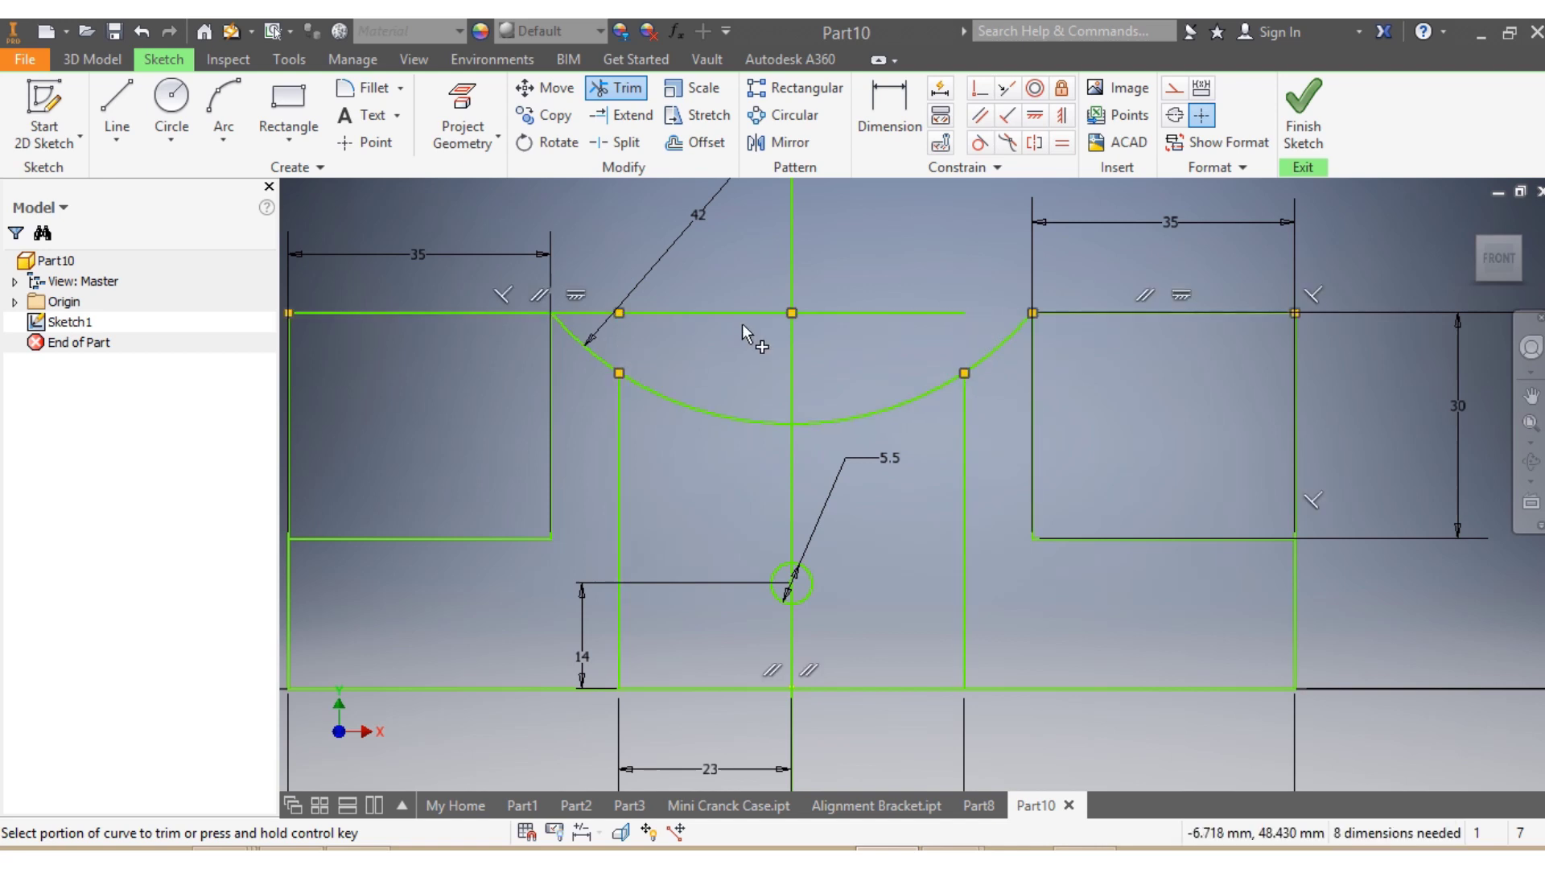
click(746, 312)
click(596, 314)
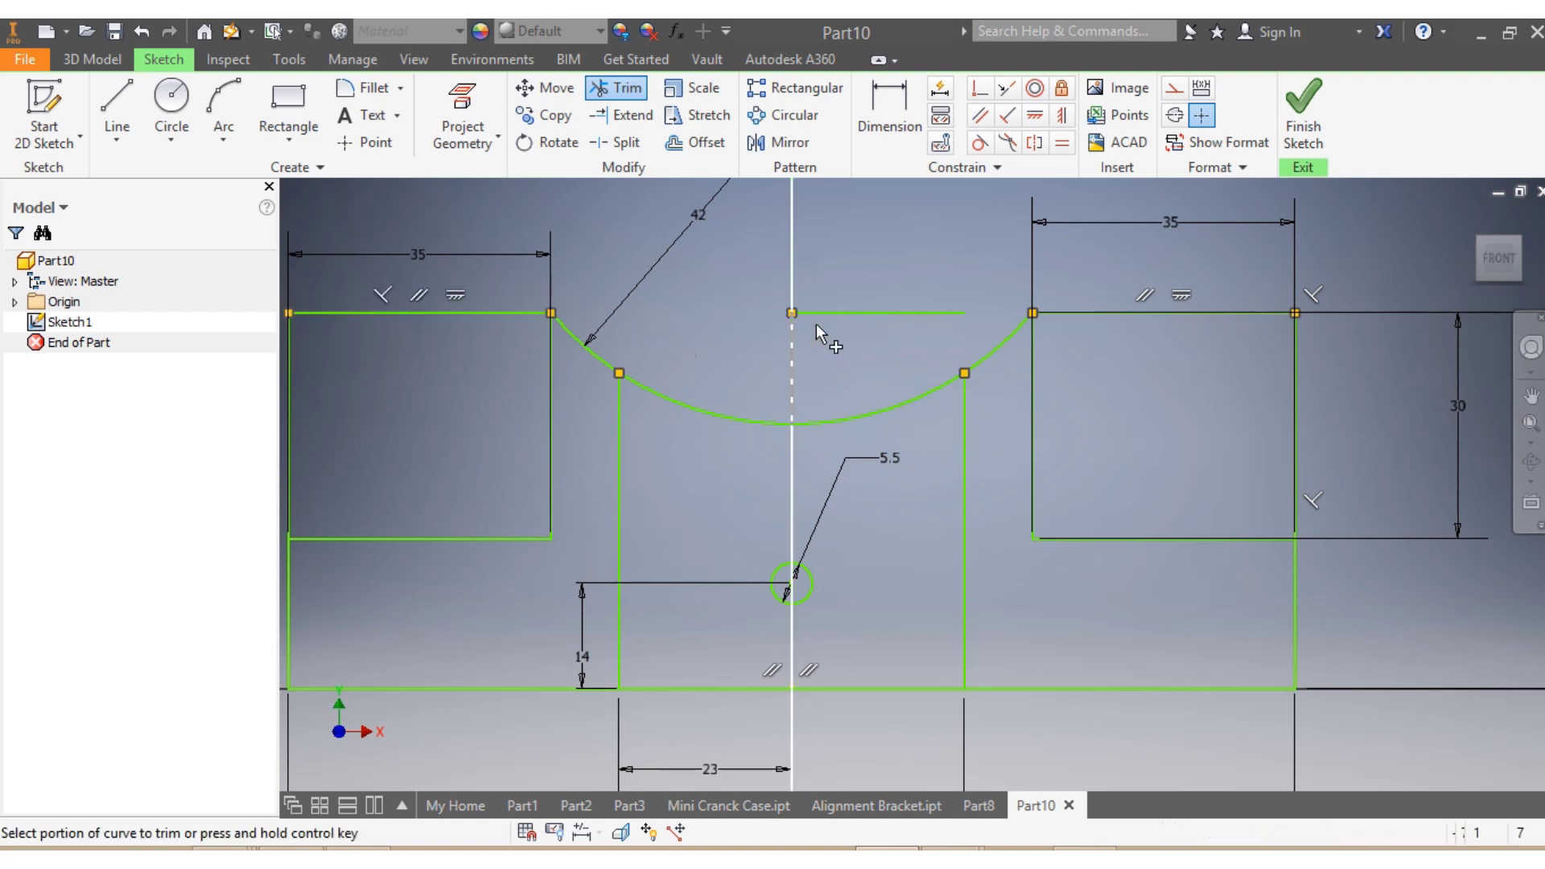
click(831, 313)
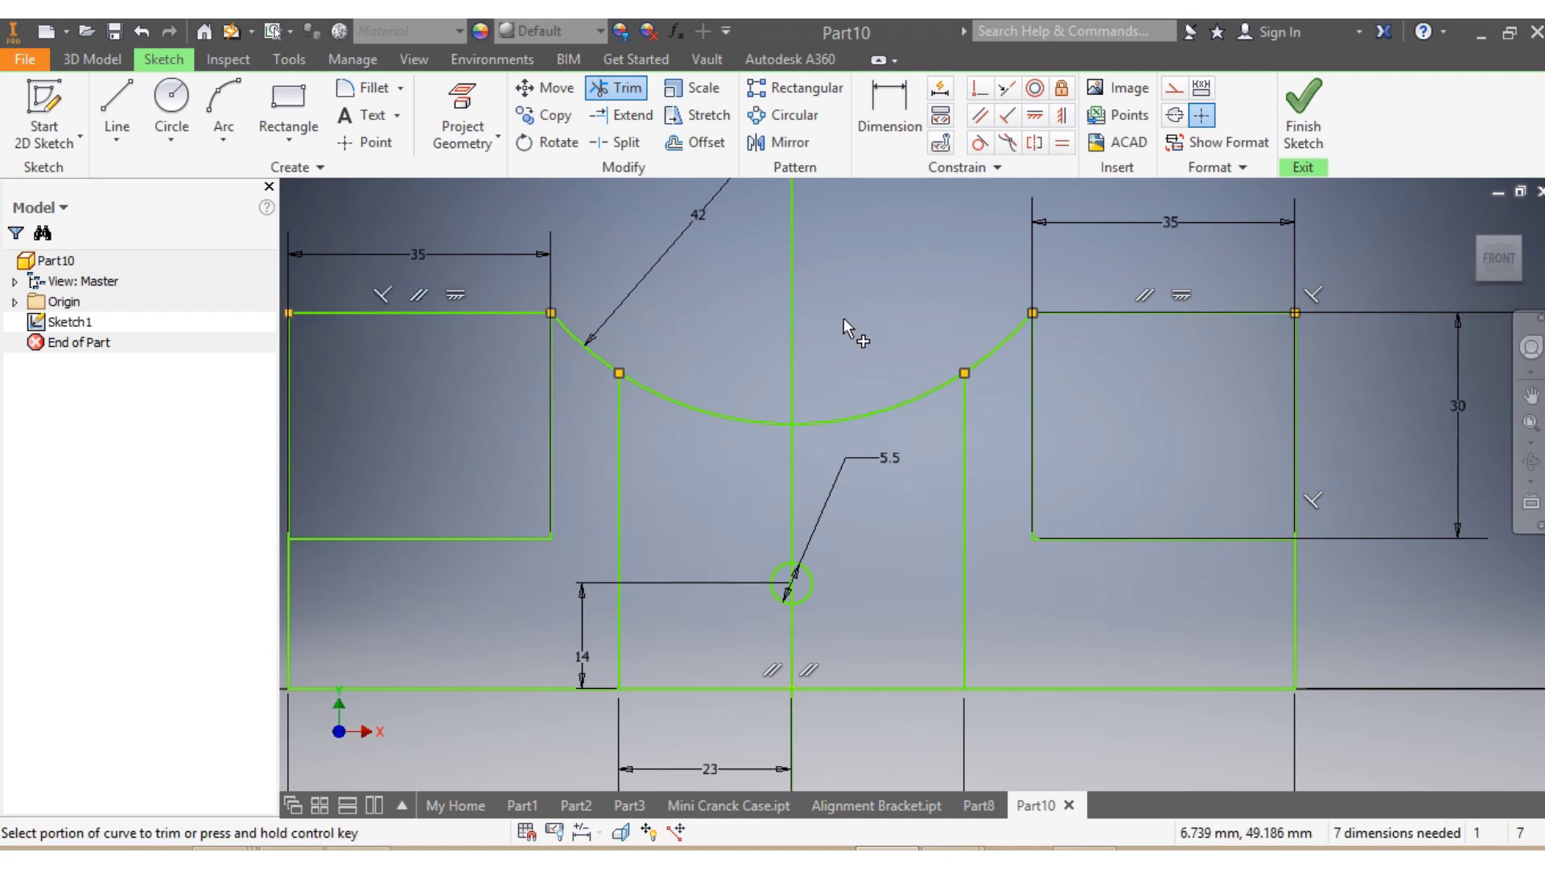
key(Escape)
Extrude the central region beneath the arc by 46 mm, leaving the small circle as a hole.
scroll(803, 456, down, 3)
scroll(601, 544, up, 2)
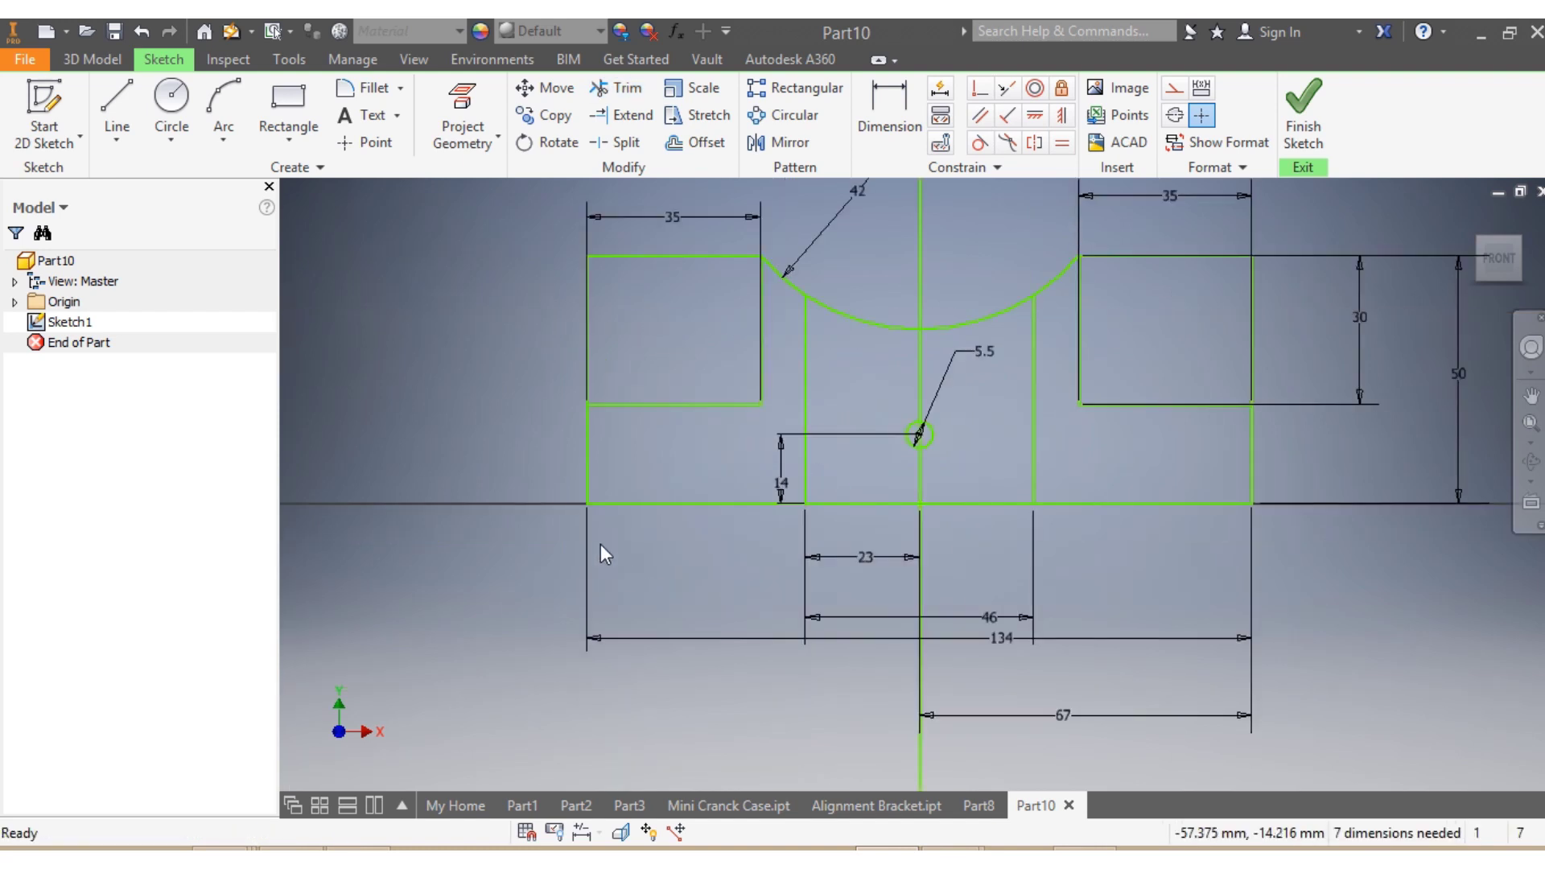
scroll(629, 518, down, 2)
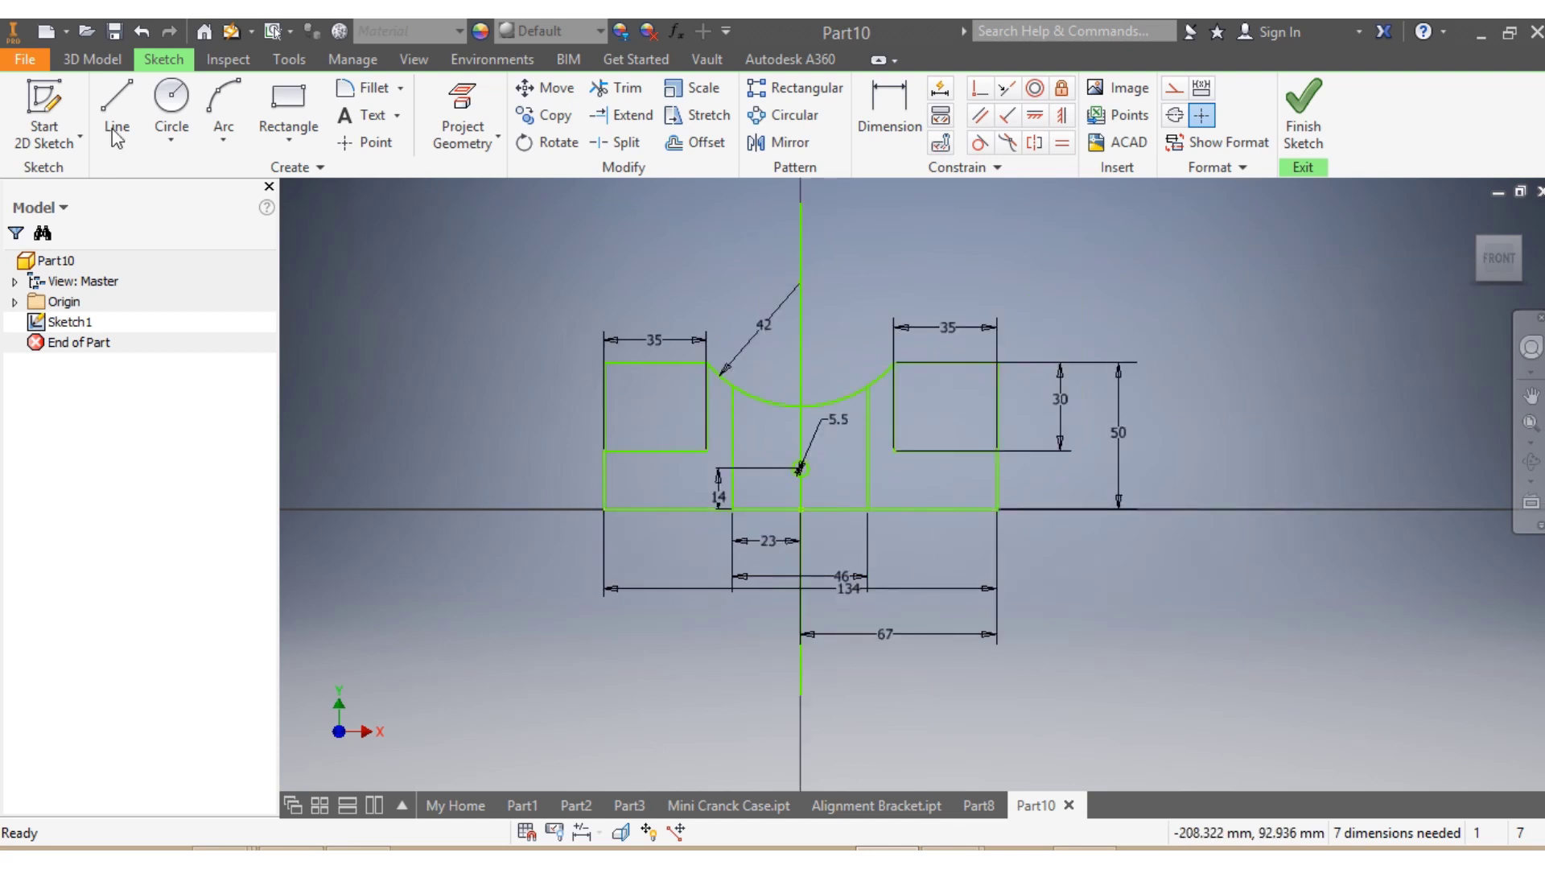
click(110, 66)
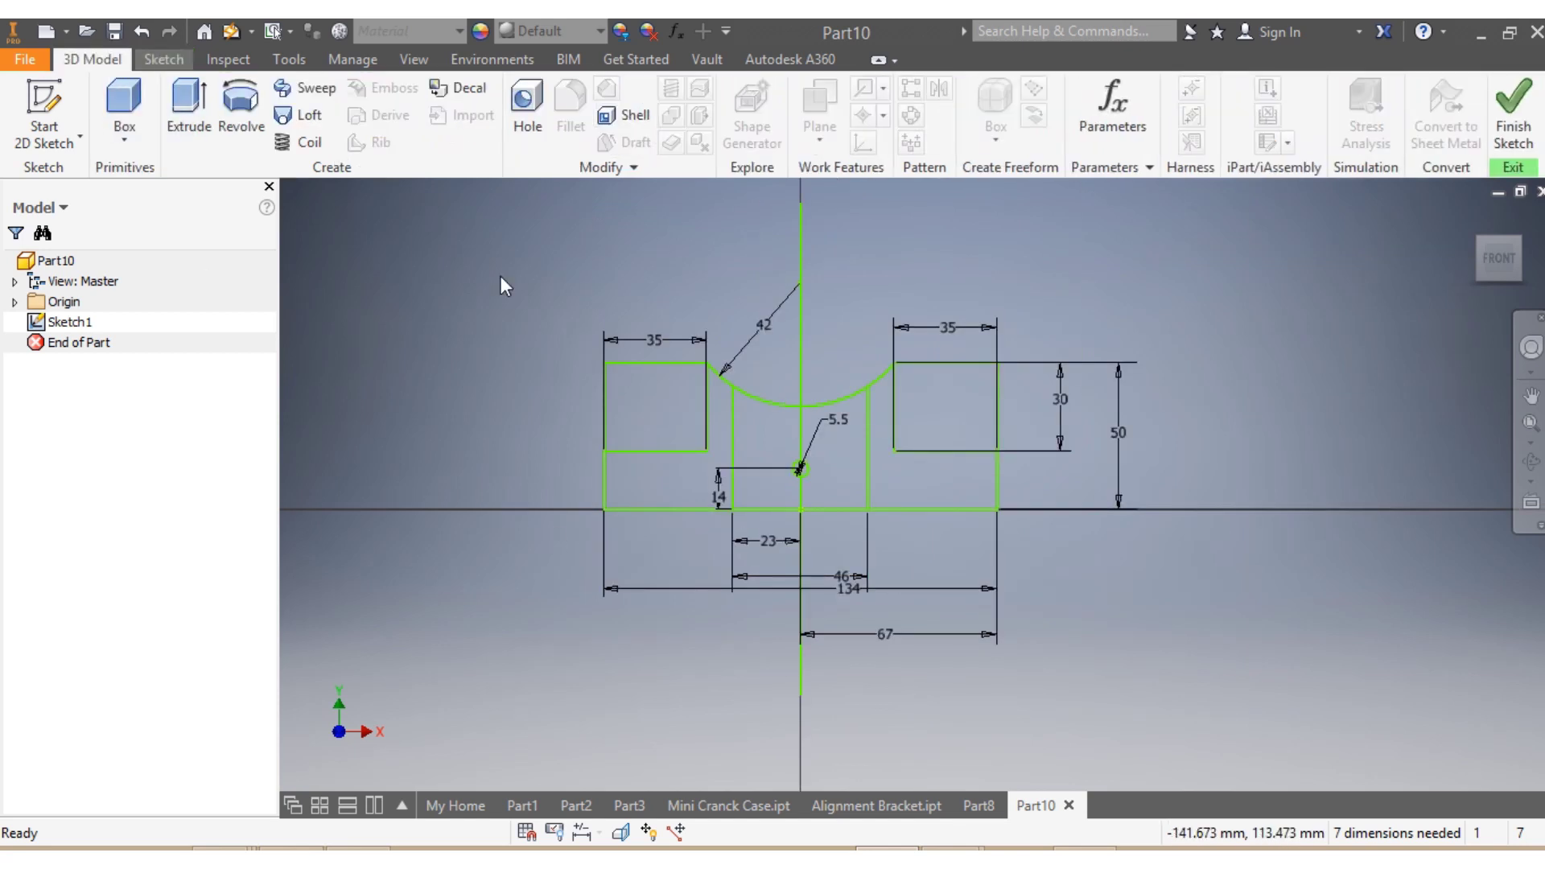
click(183, 103)
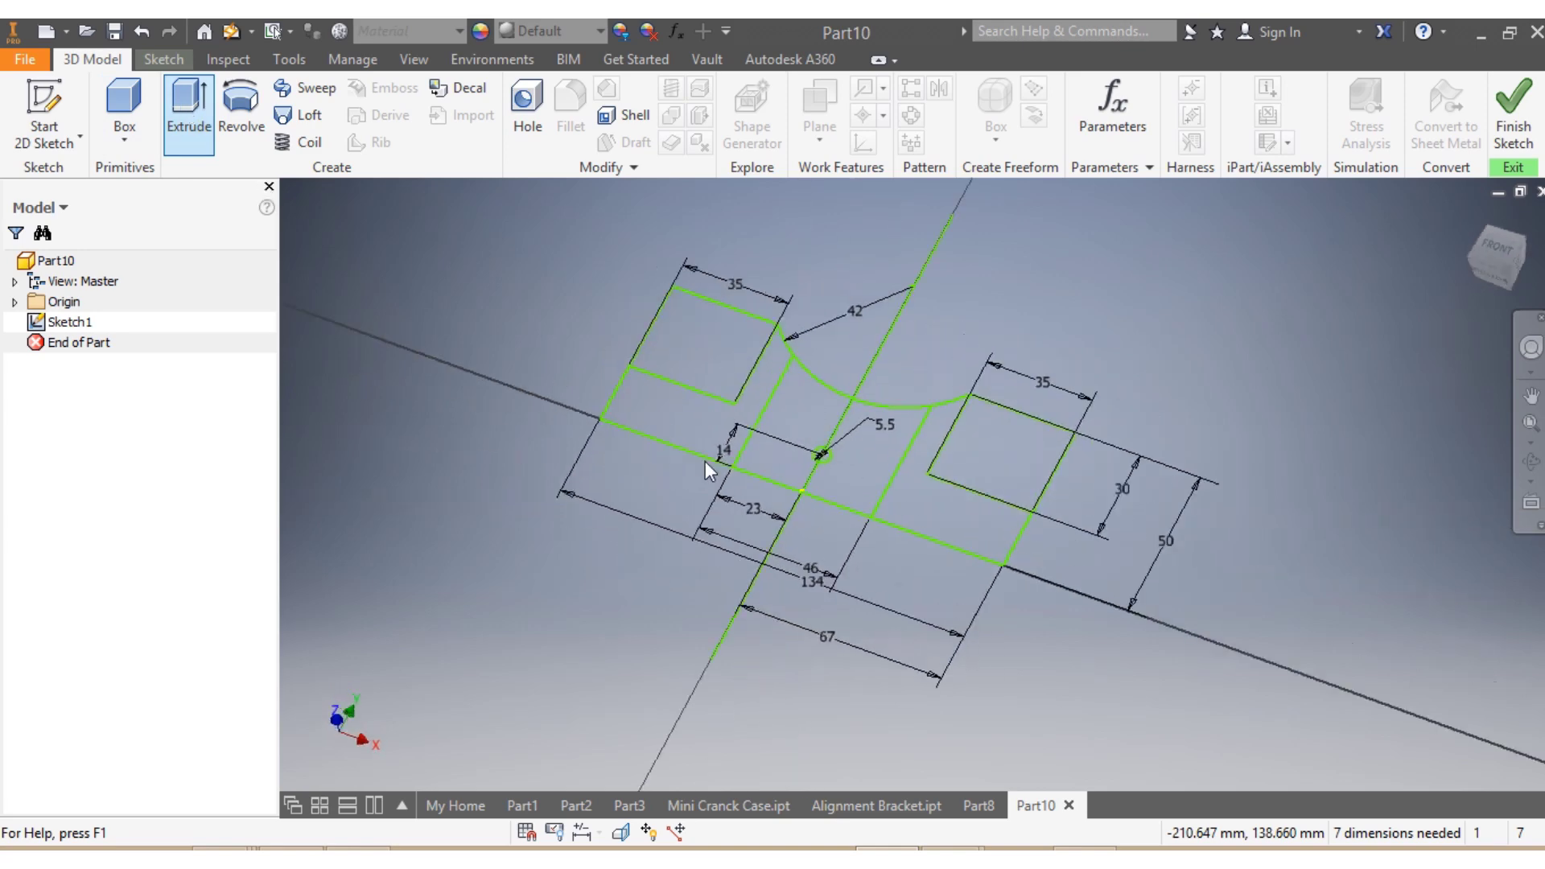
click(873, 486)
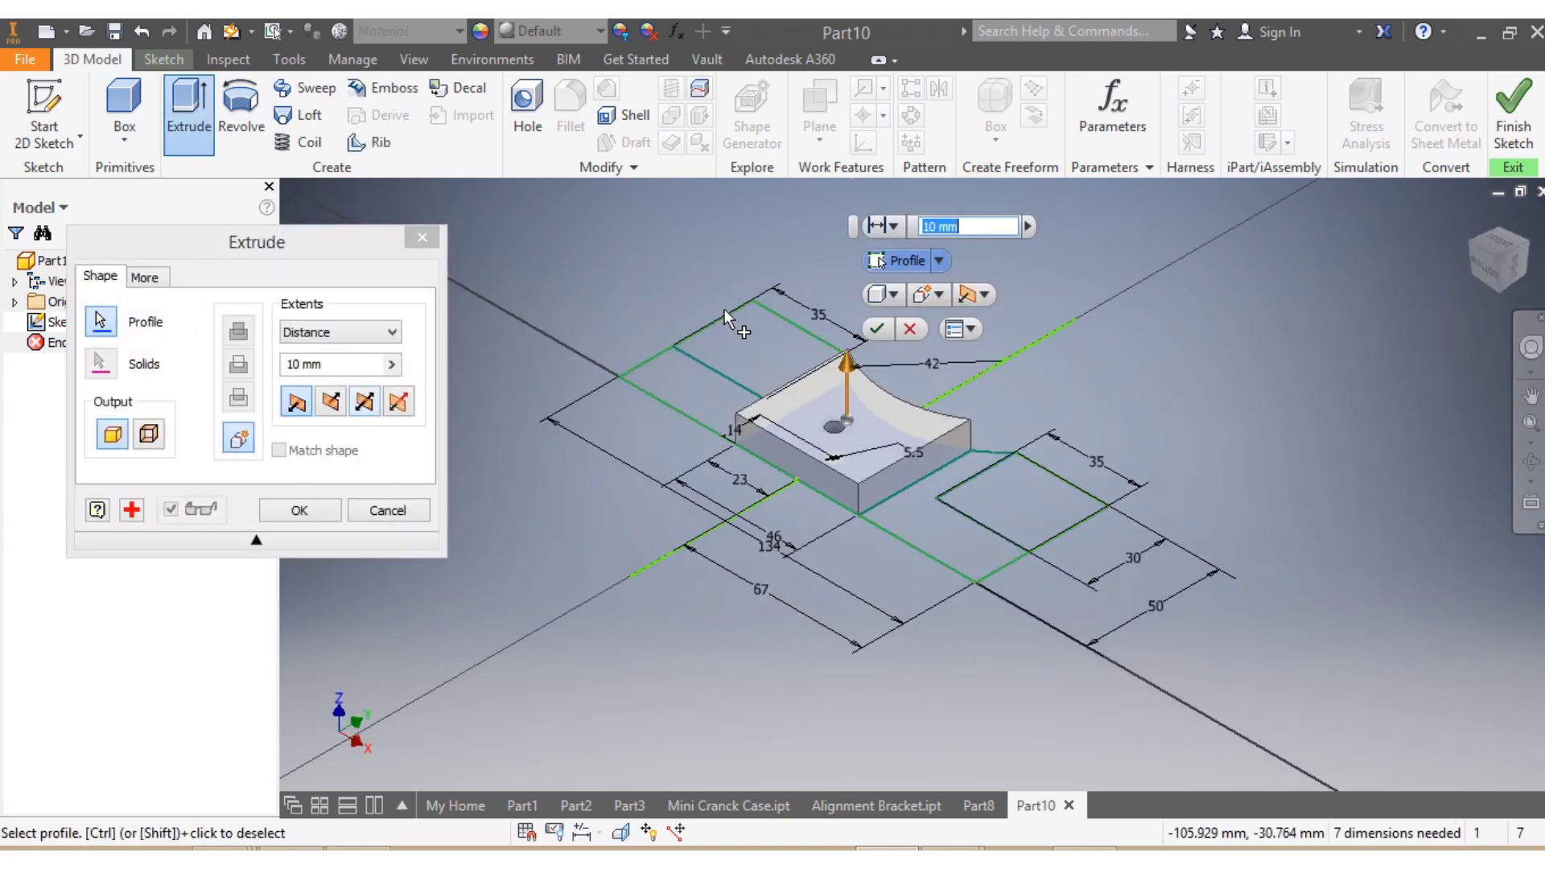
text(46)
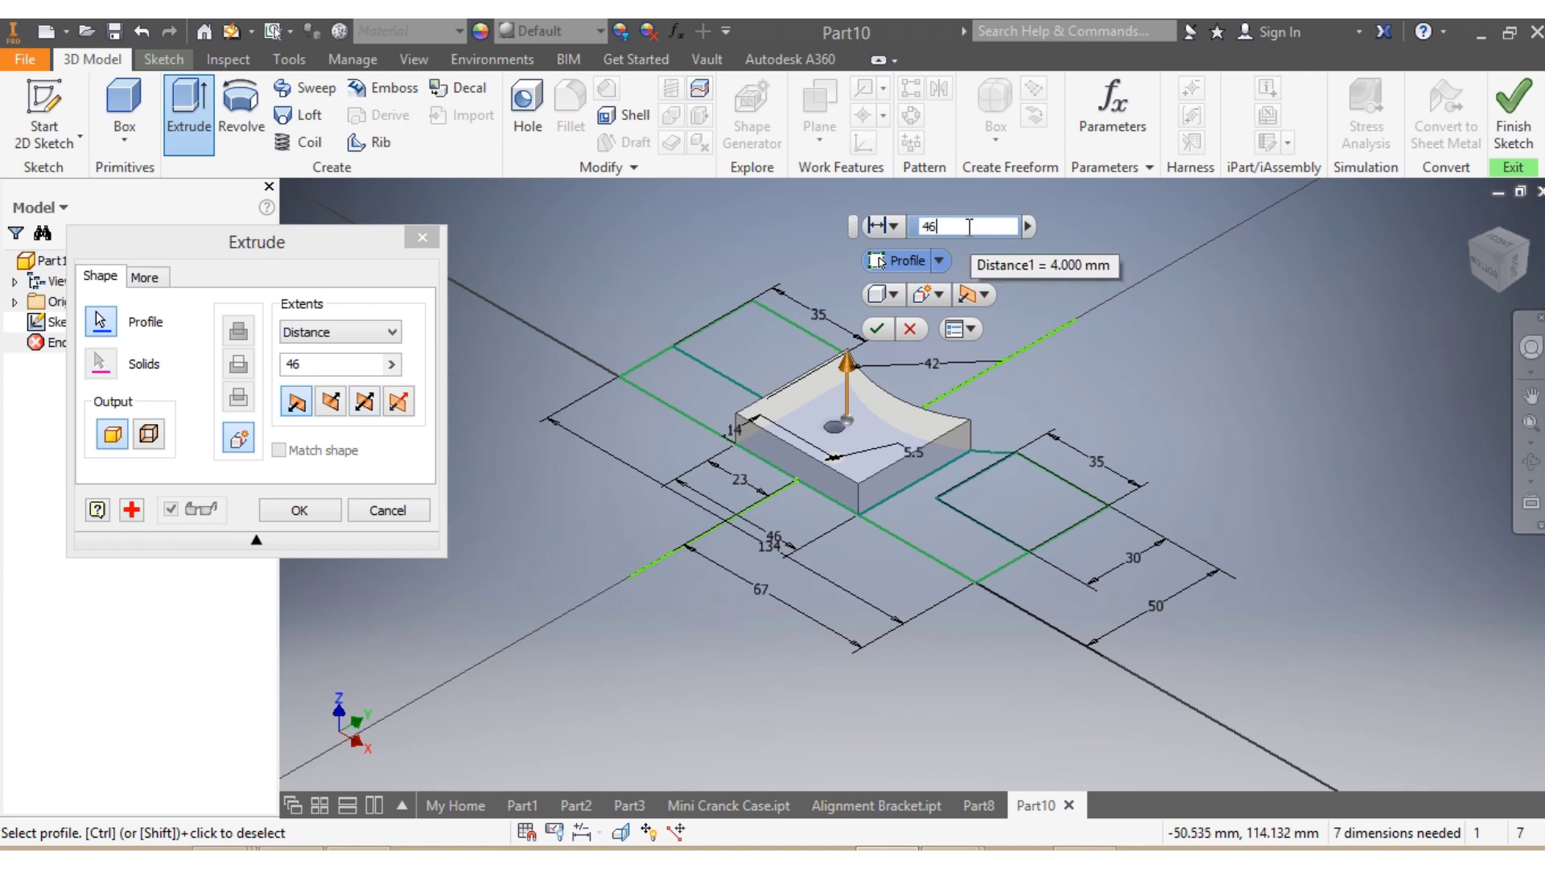
key(Return)
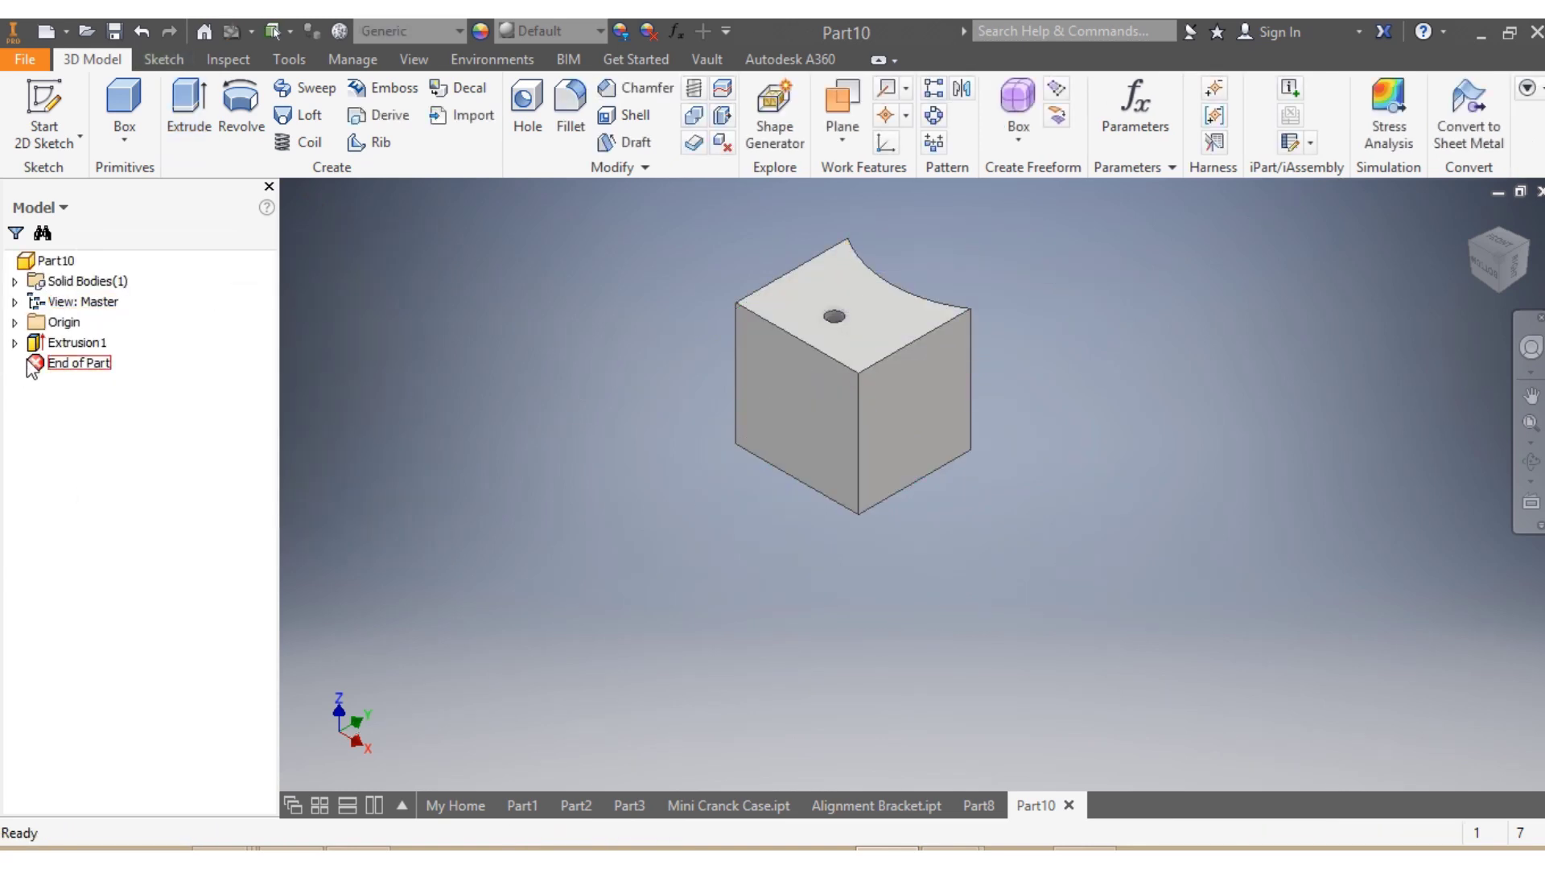
Make the base profile sketch used by the central block's extrusion visible again.
click(77, 365)
right_click(77, 365)
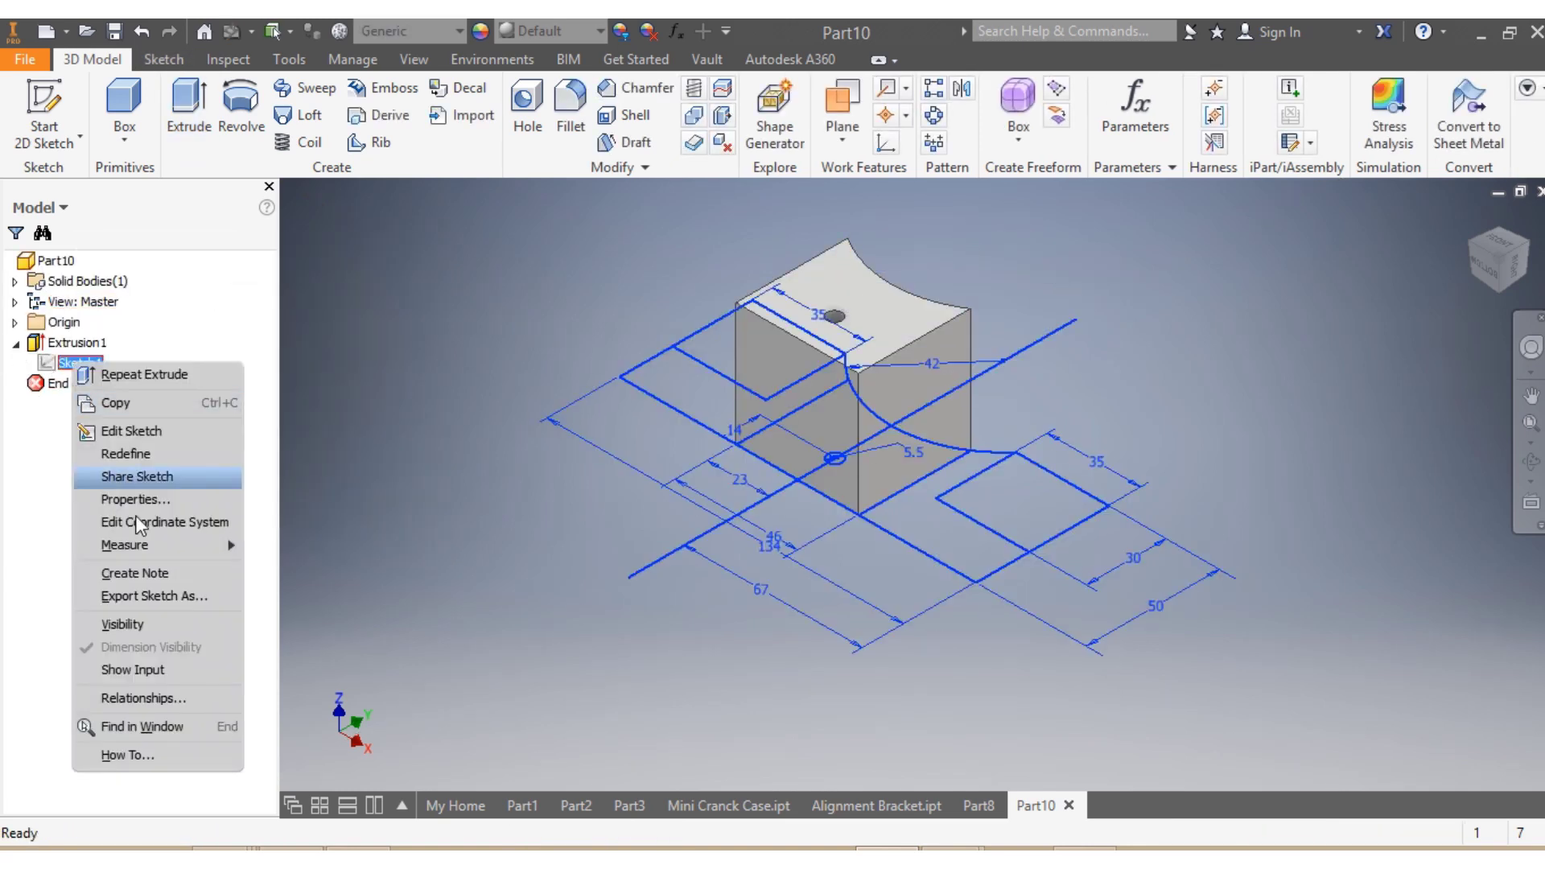
click(122, 625)
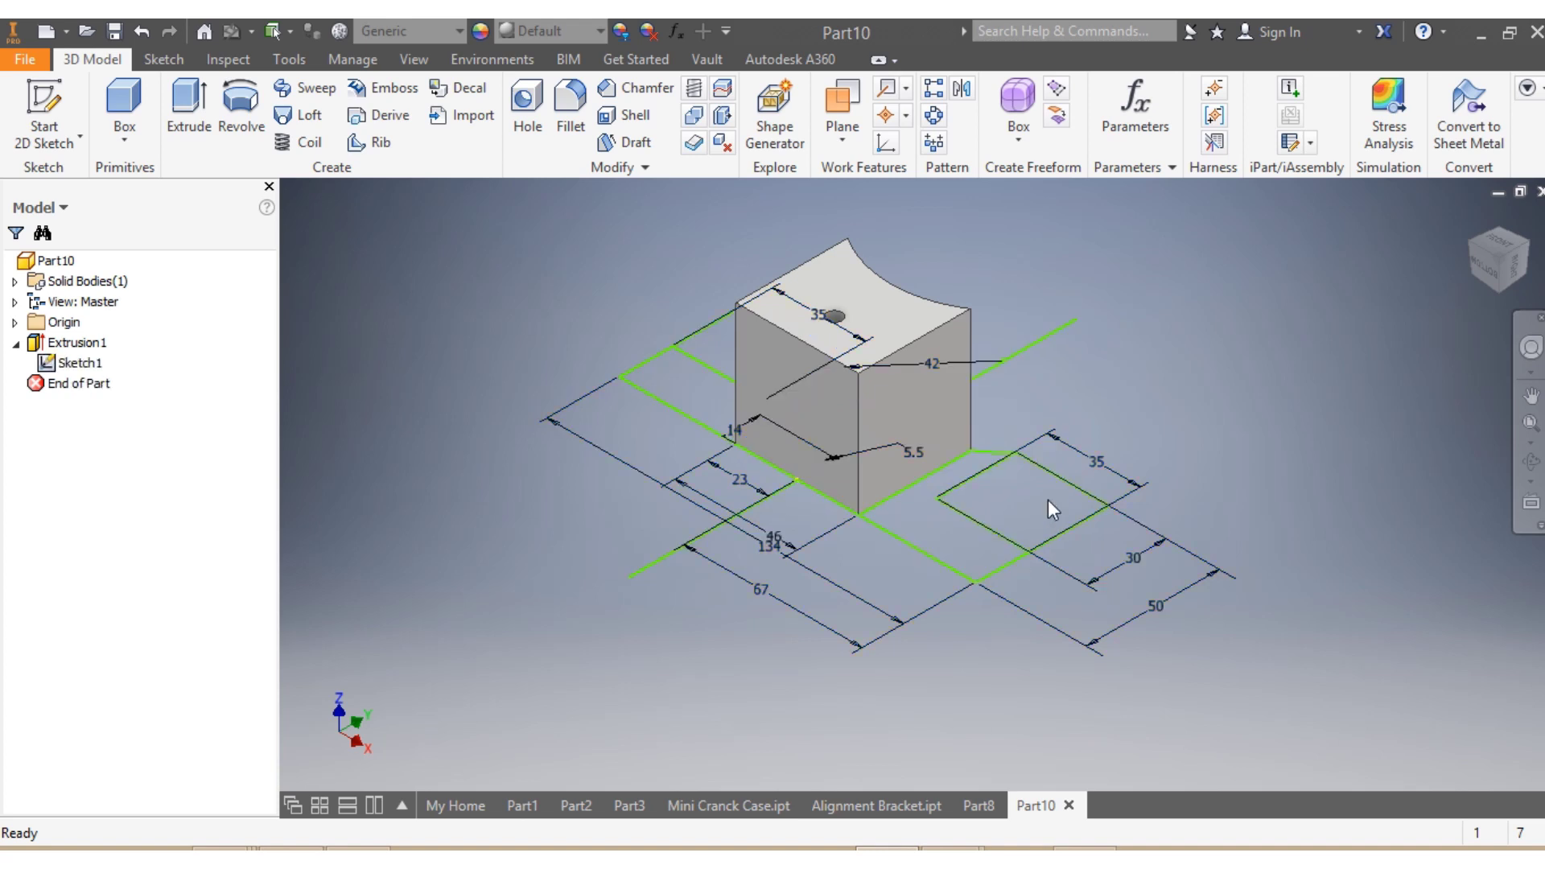
Extrude the two L-shaped regions on either side of the central block by 18 mm, joined to the body.
click(186, 113)
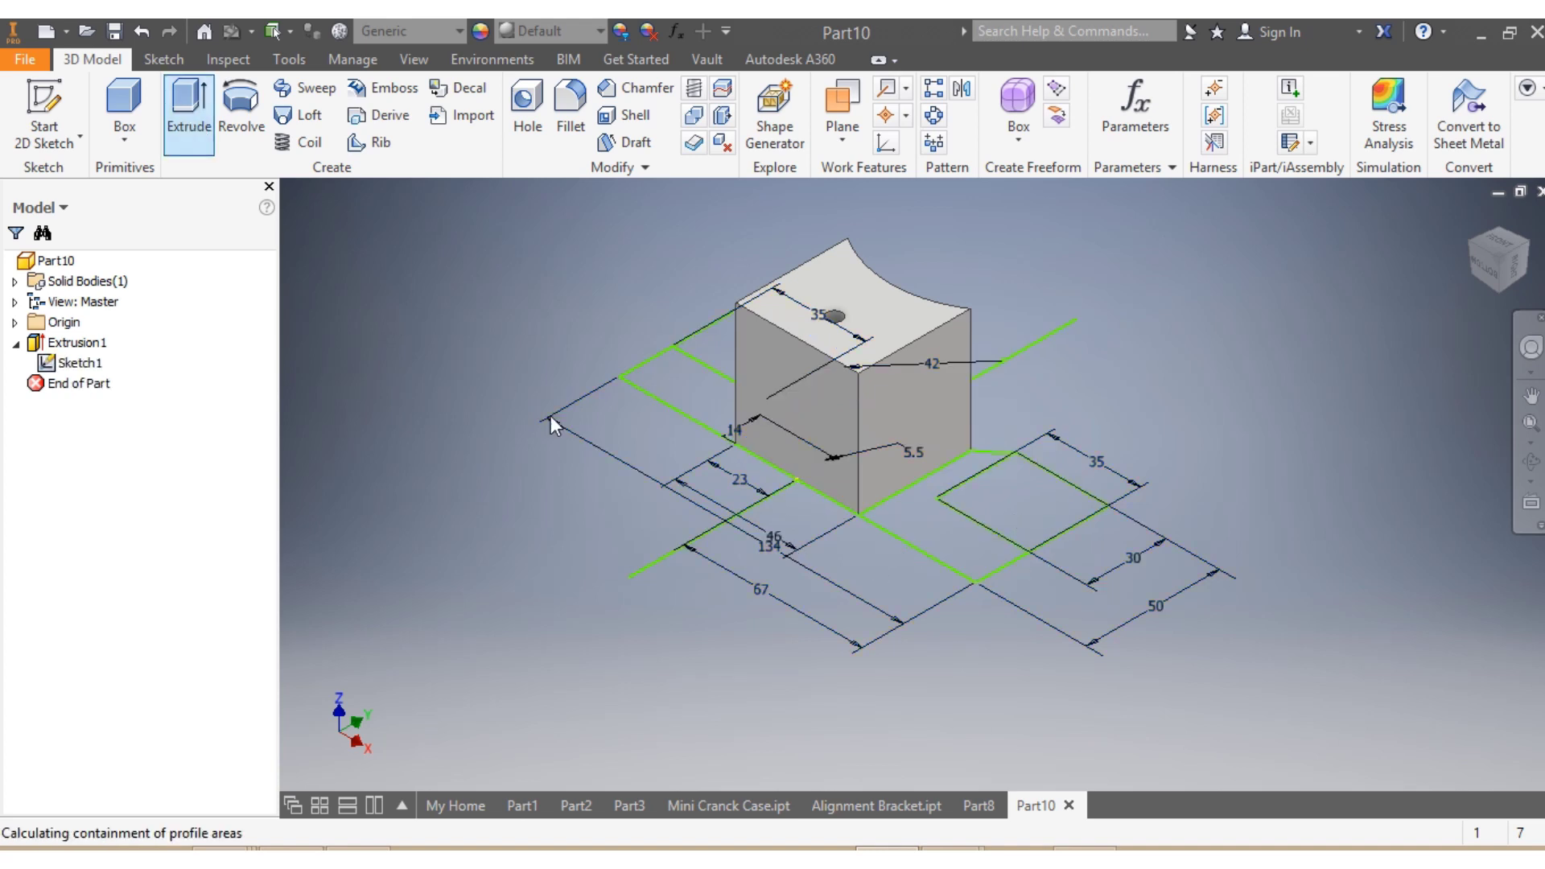
click(951, 548)
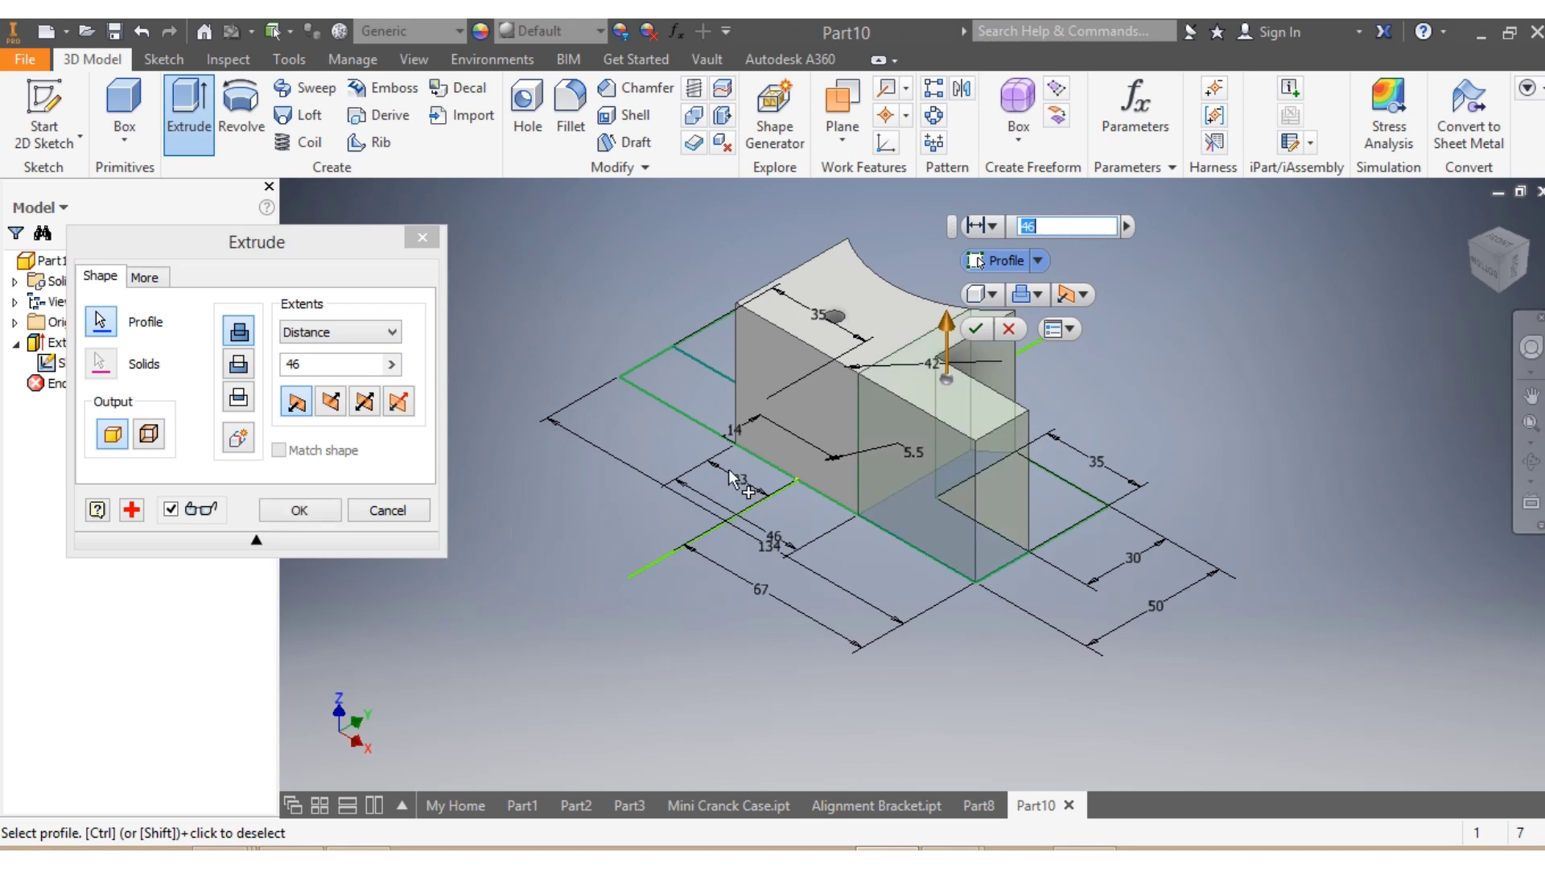
click(697, 409)
click(1052, 226)
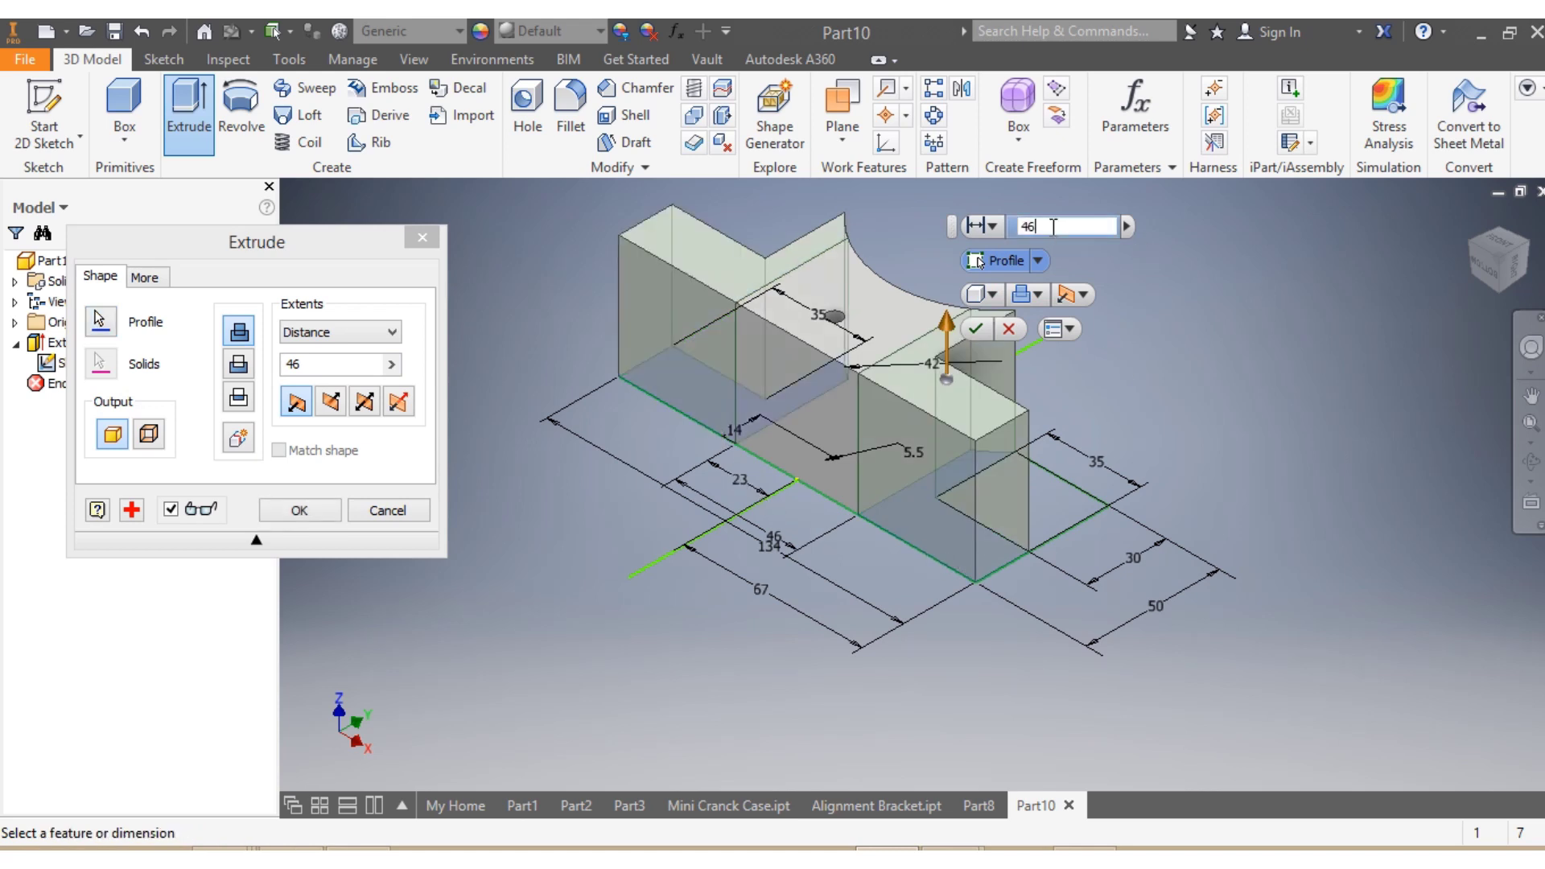
key(BackSpace)
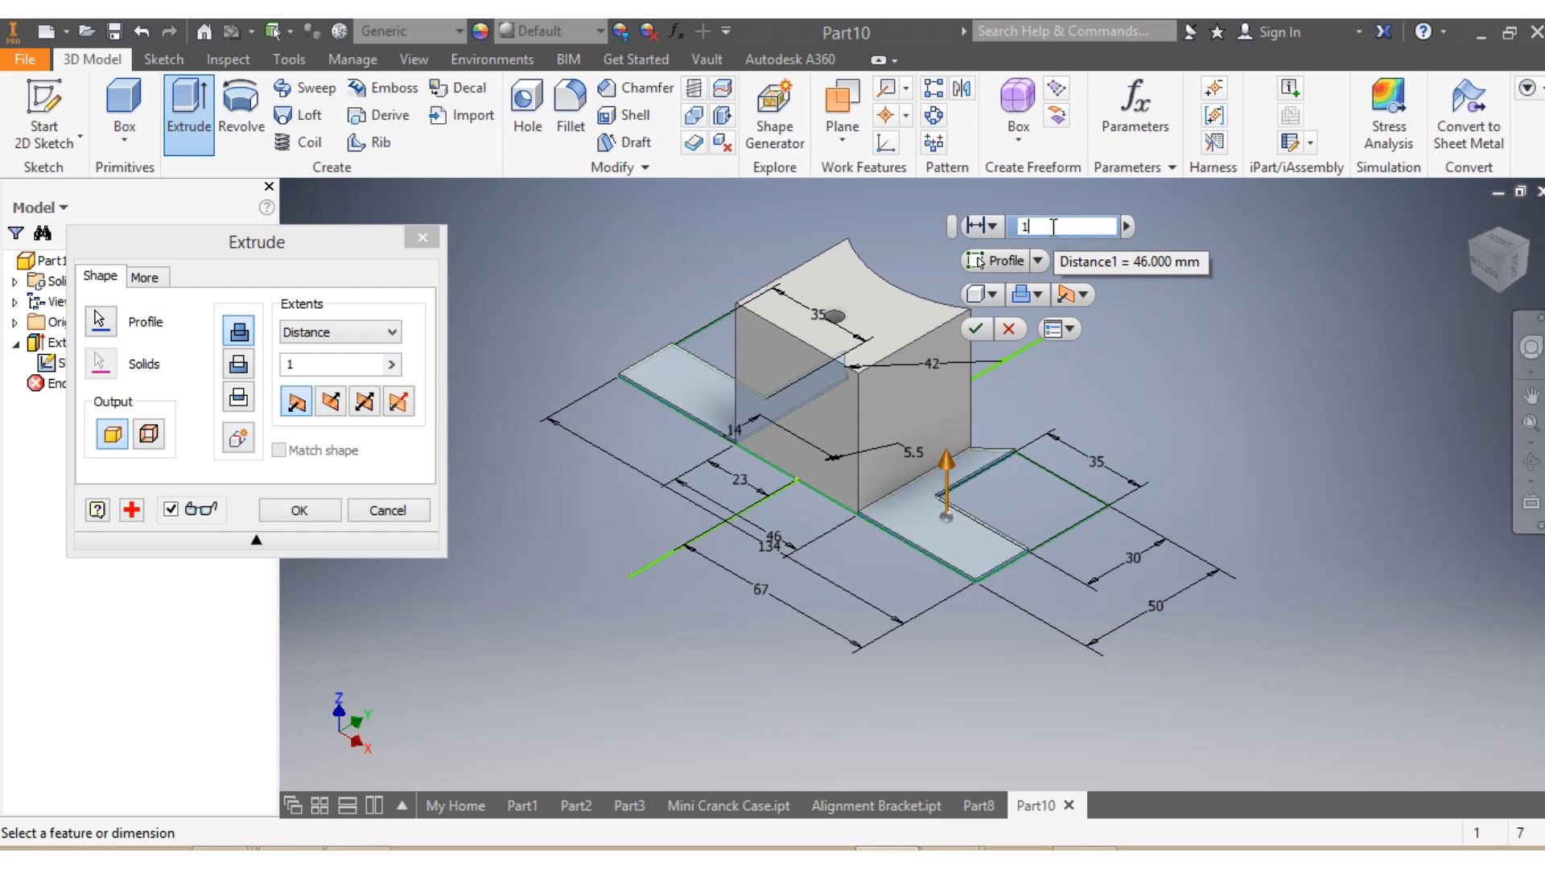
text(18)
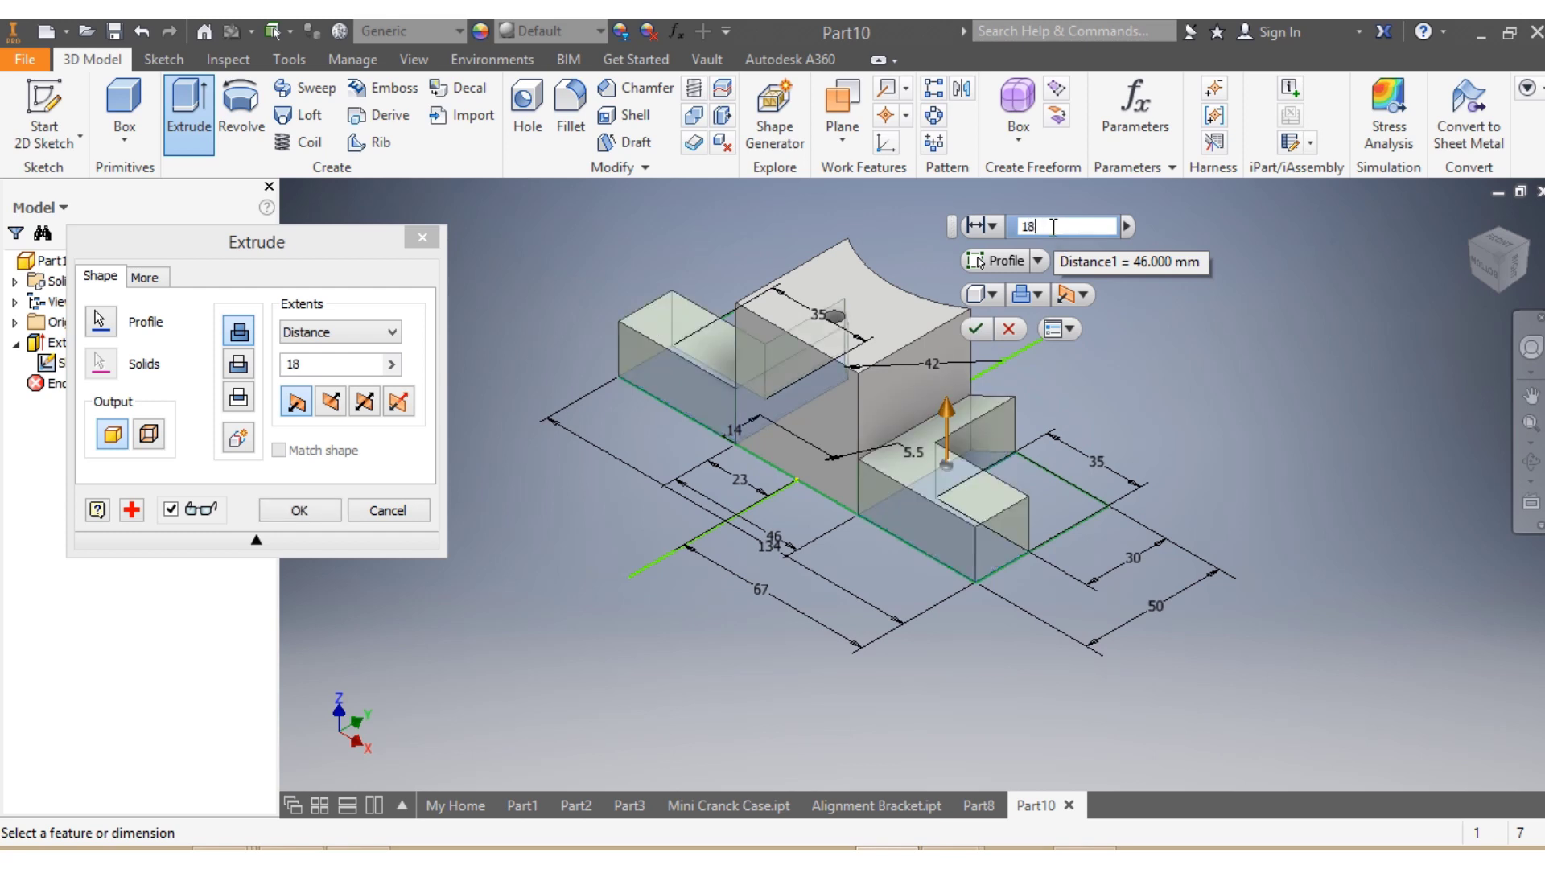
key(Return)
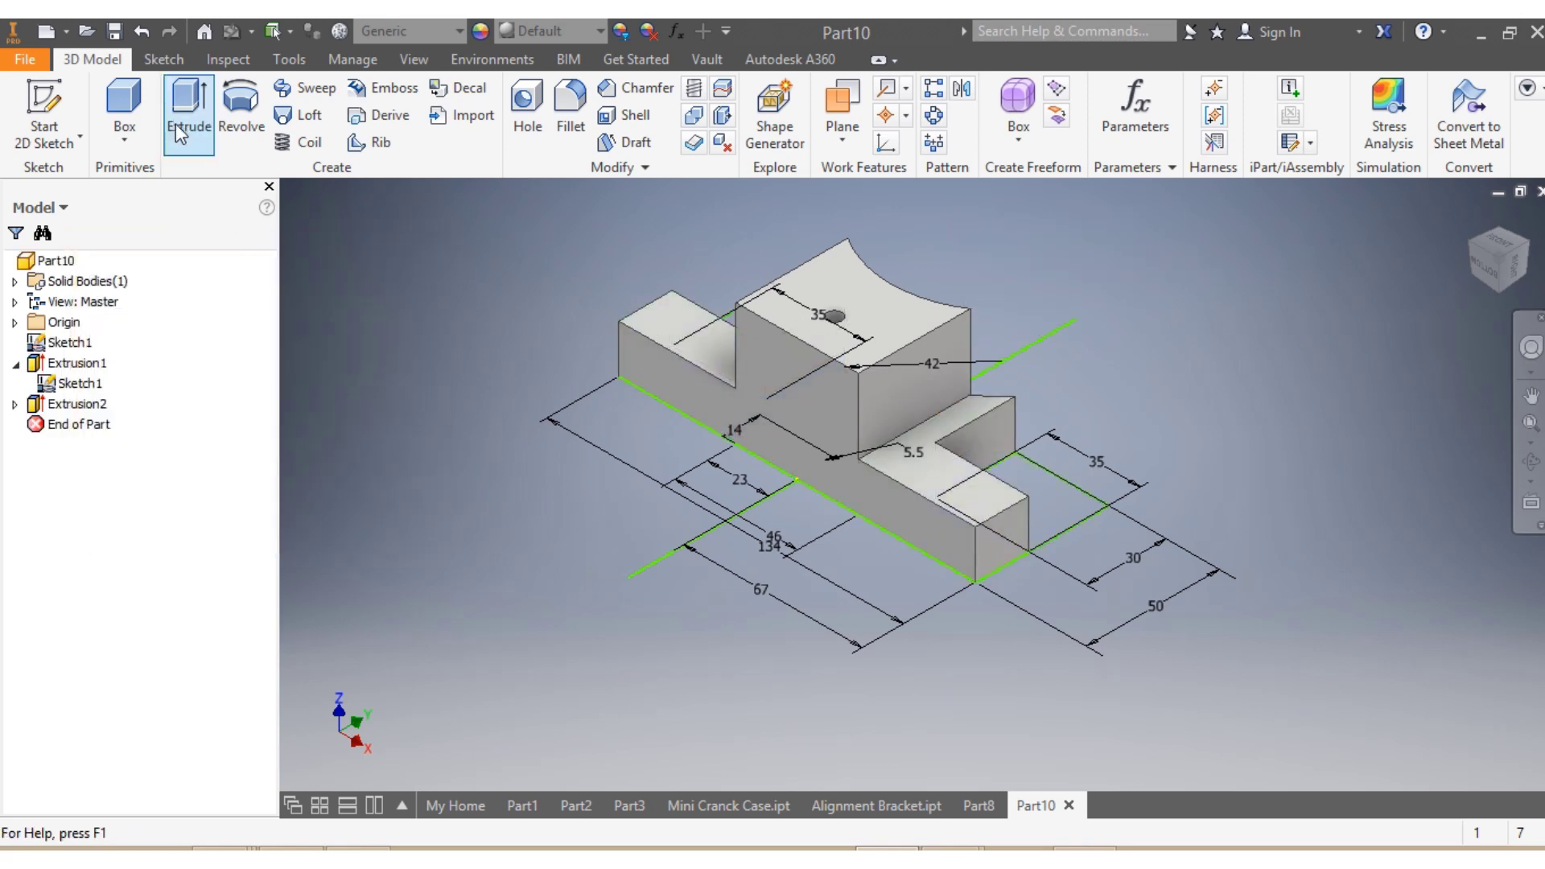
Extrude the two corner rectangles upward to a height between the side steps and the top of the central block.
click(180, 131)
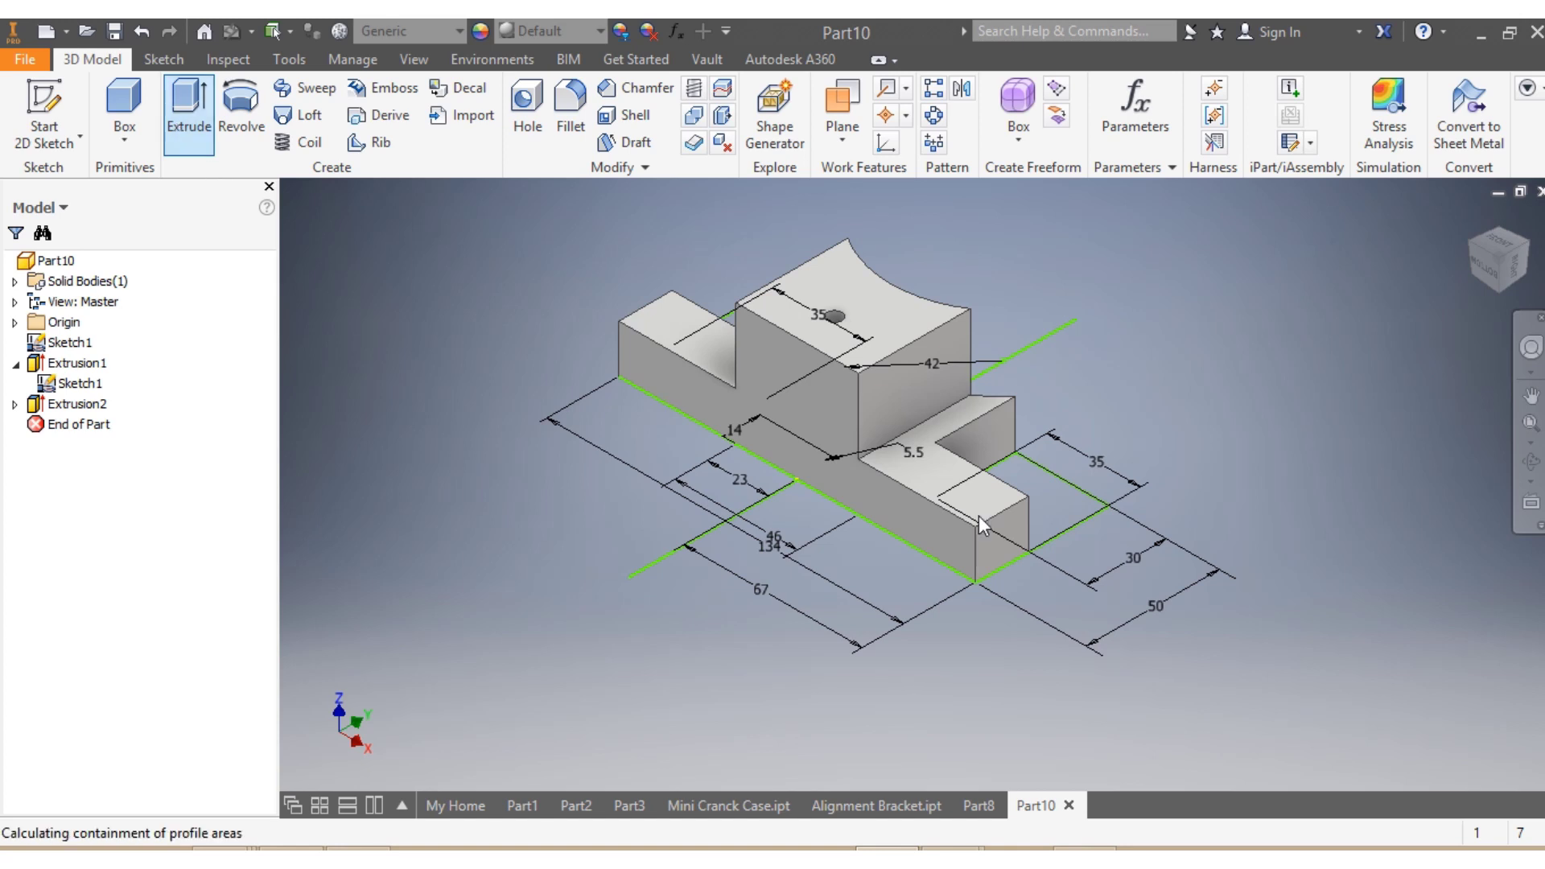
click(1060, 515)
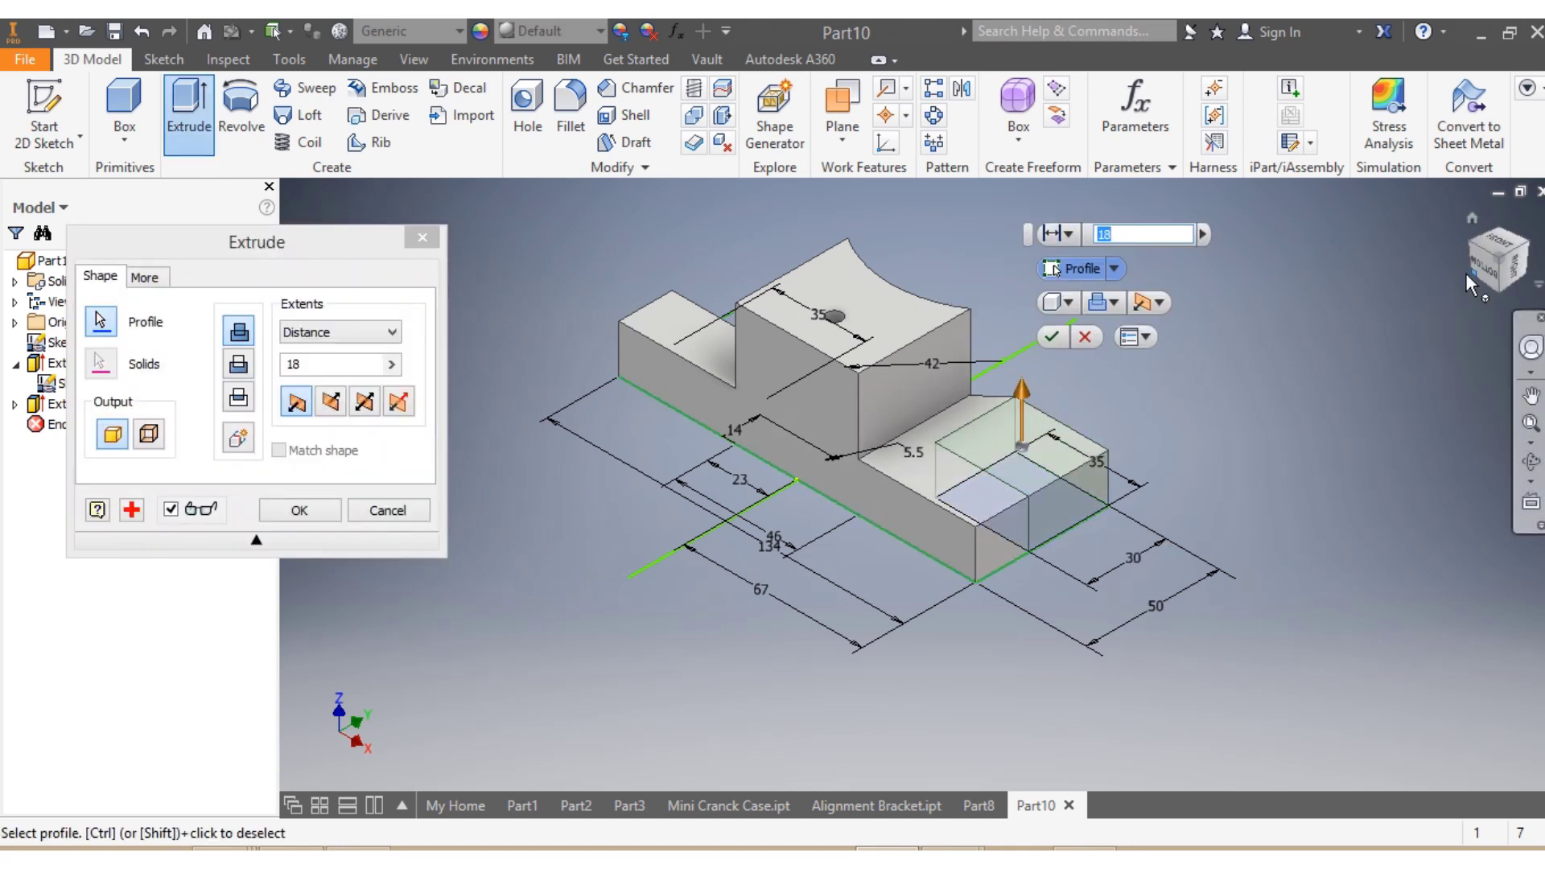
drag(1485, 284, 1531, 300)
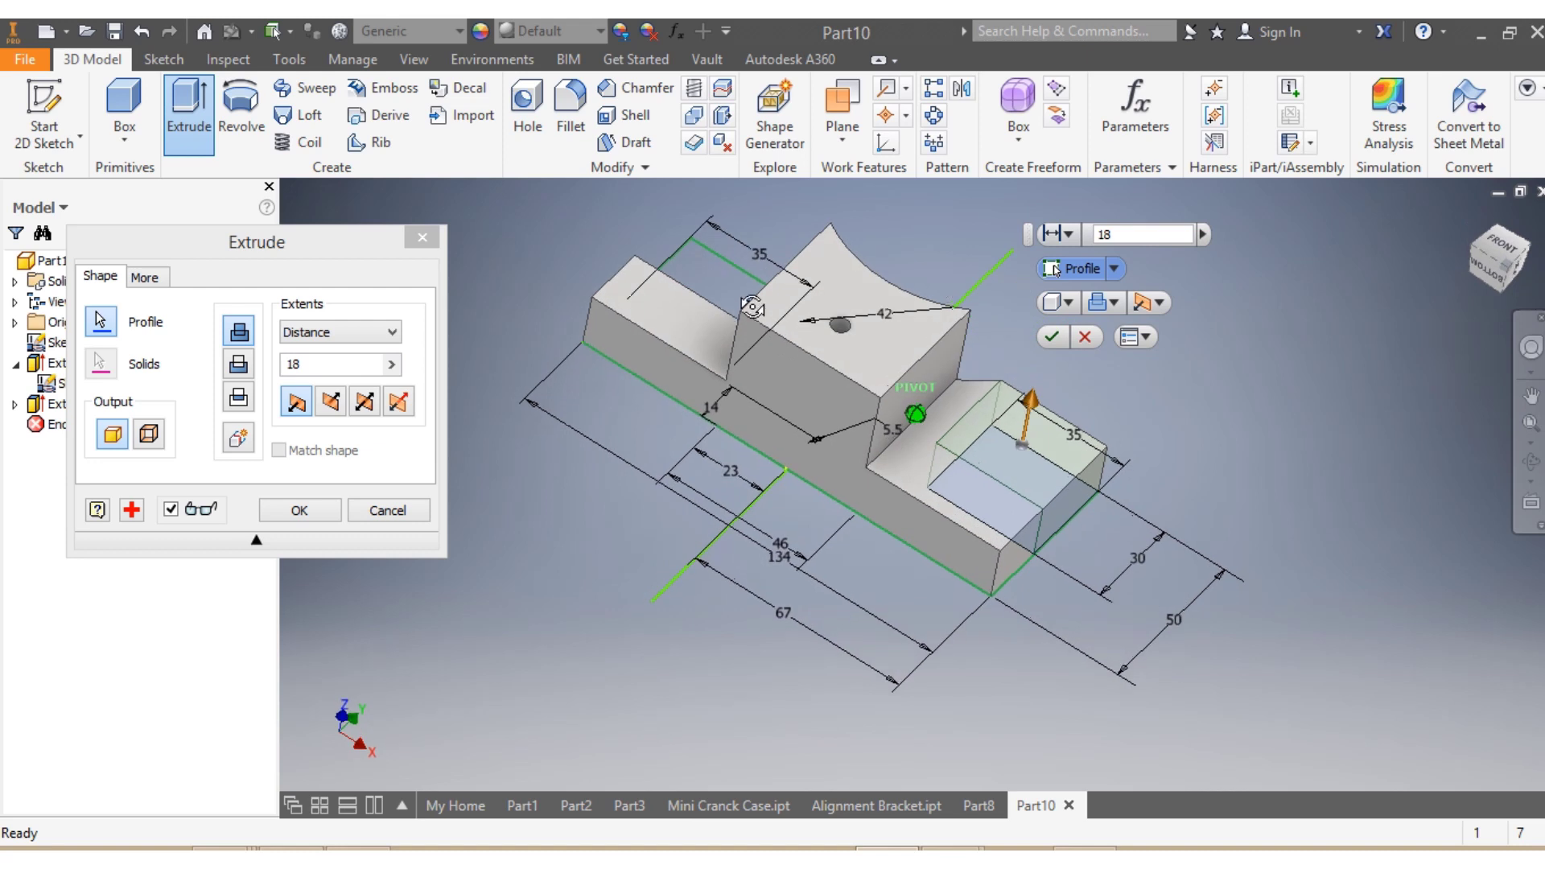
click(762, 296)
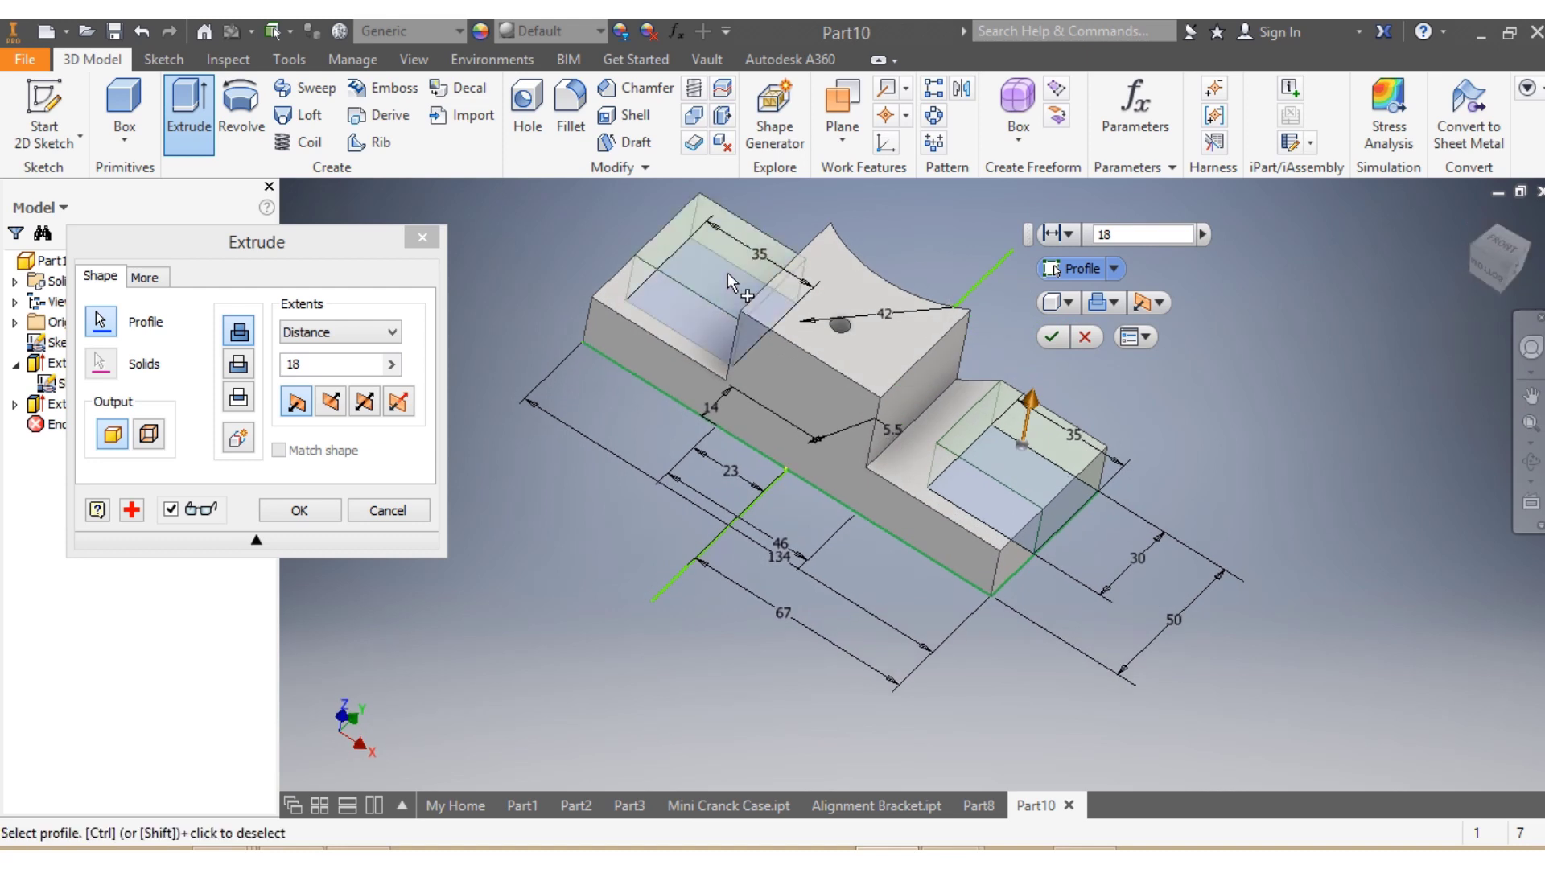
click(1116, 234)
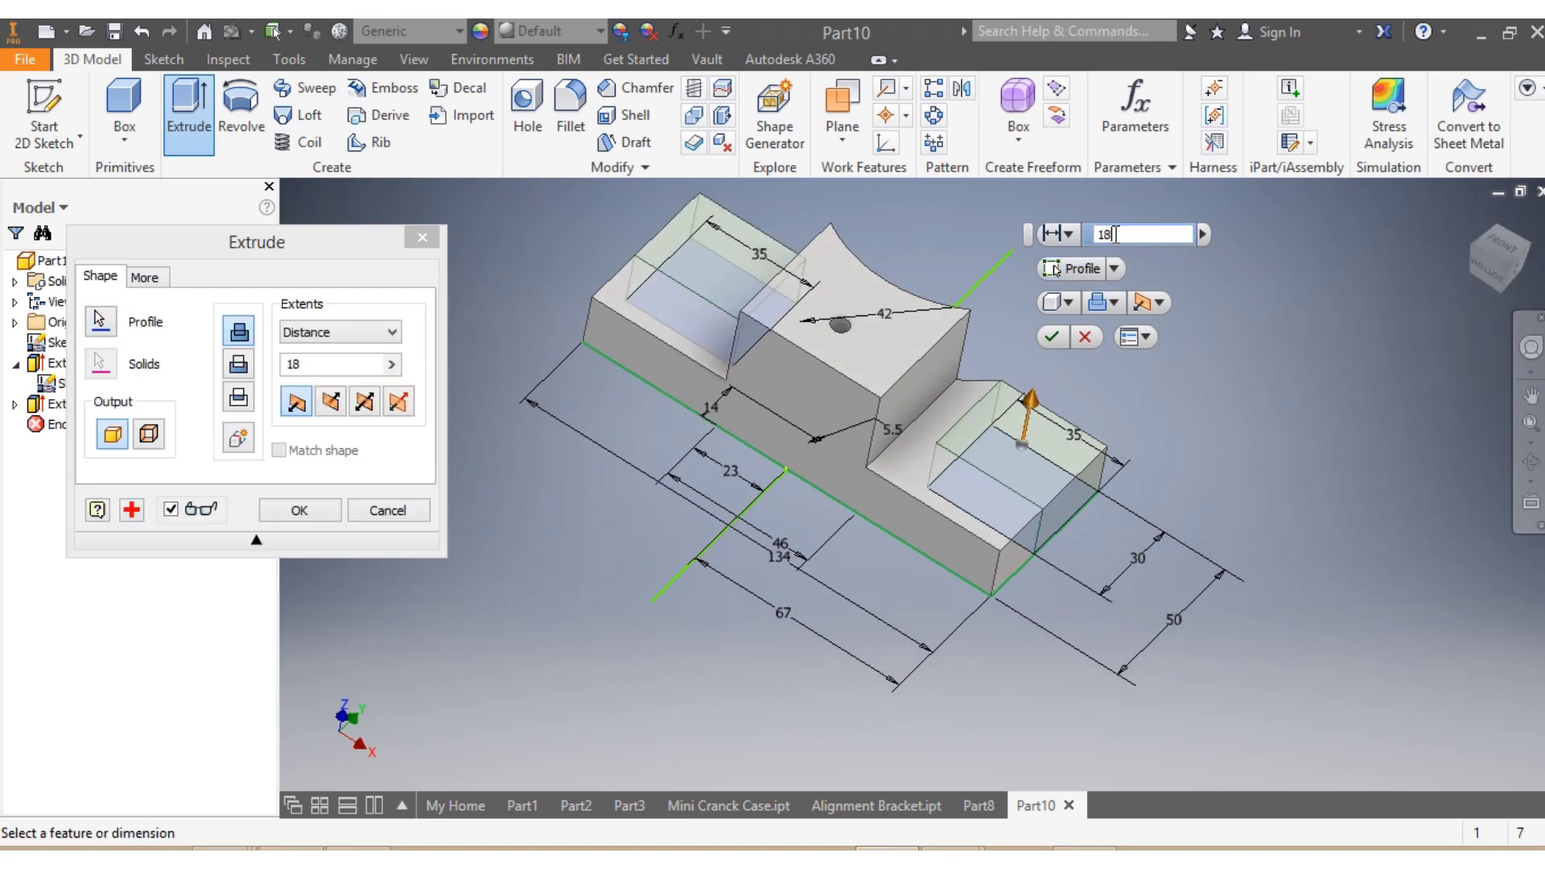
key(BackSpace)
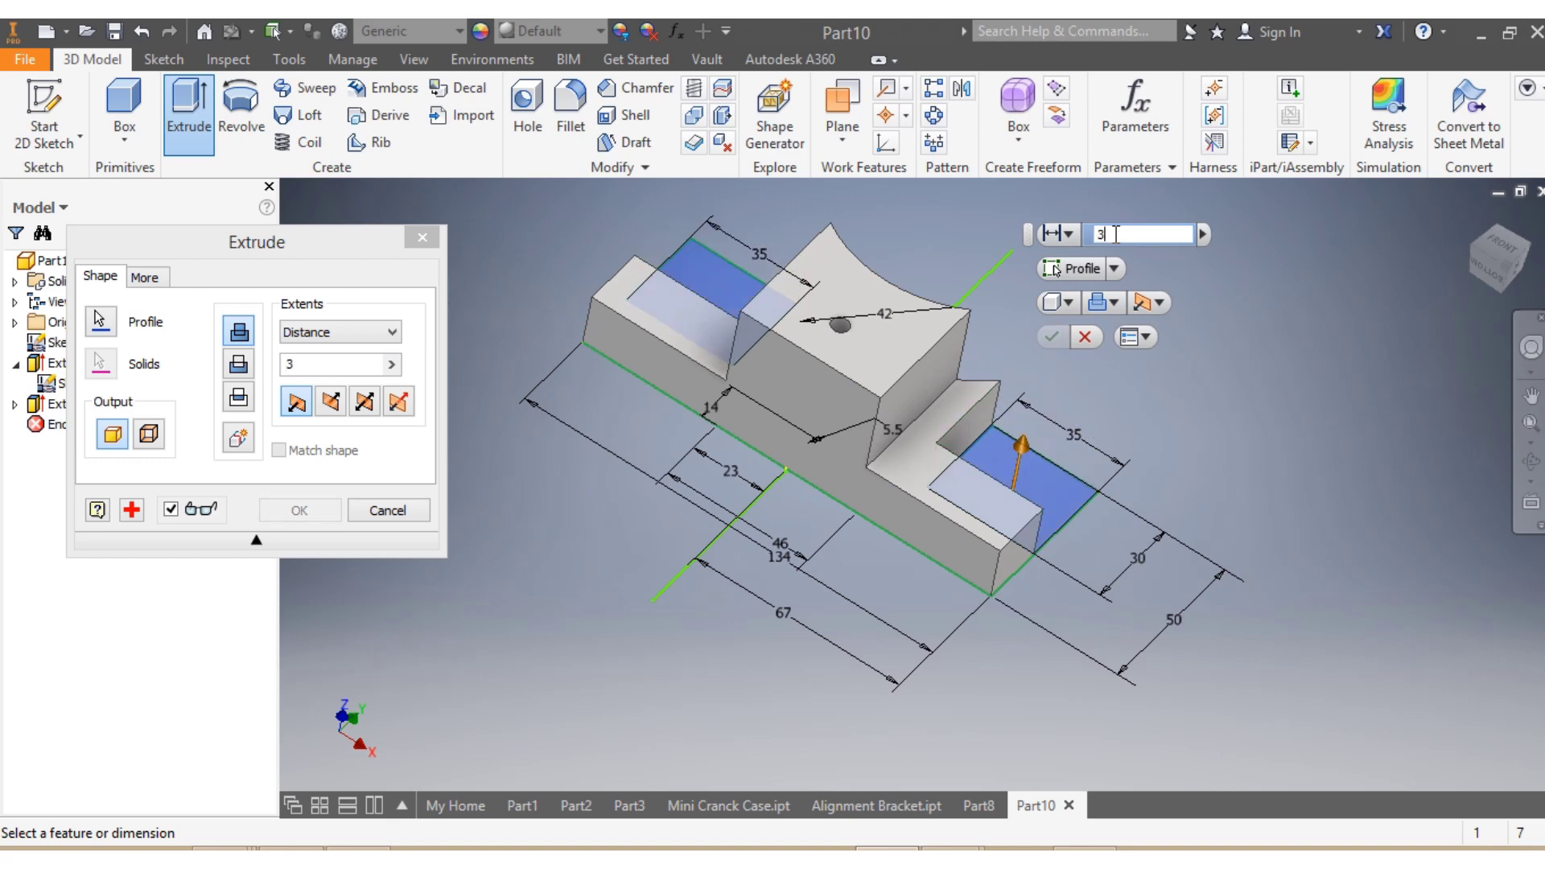
key(Return)
Sketch two concentric circles on the flat T-shaped face, centred above its bottom edge's midpoint, the outer about 41 mm in diameter.
scroll(1051, 303, down, 3)
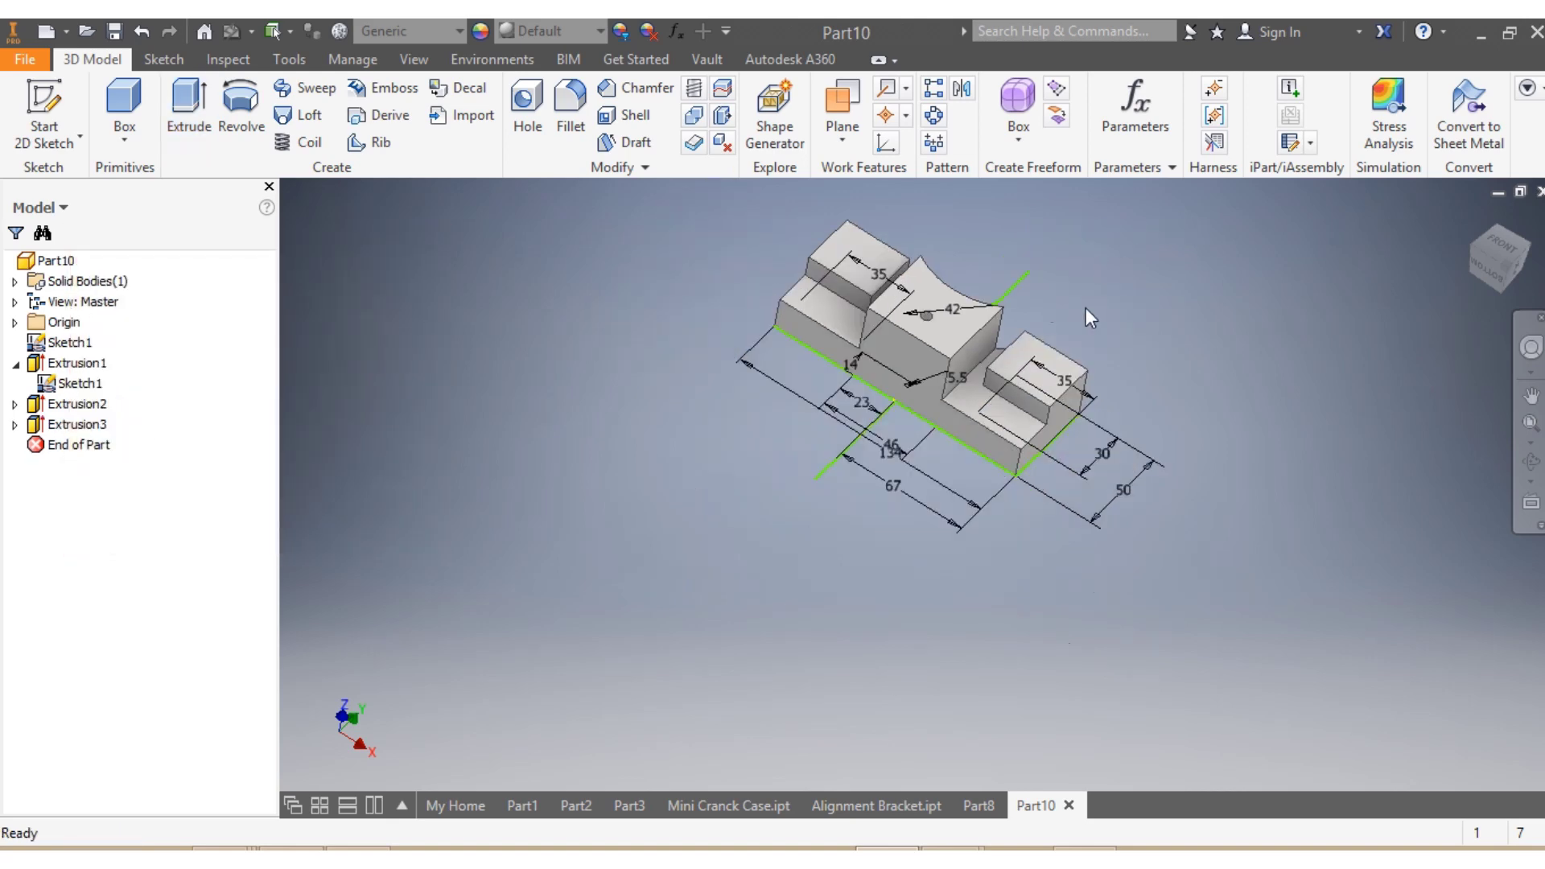
drag(1472, 269, 1460, 305)
click(1488, 275)
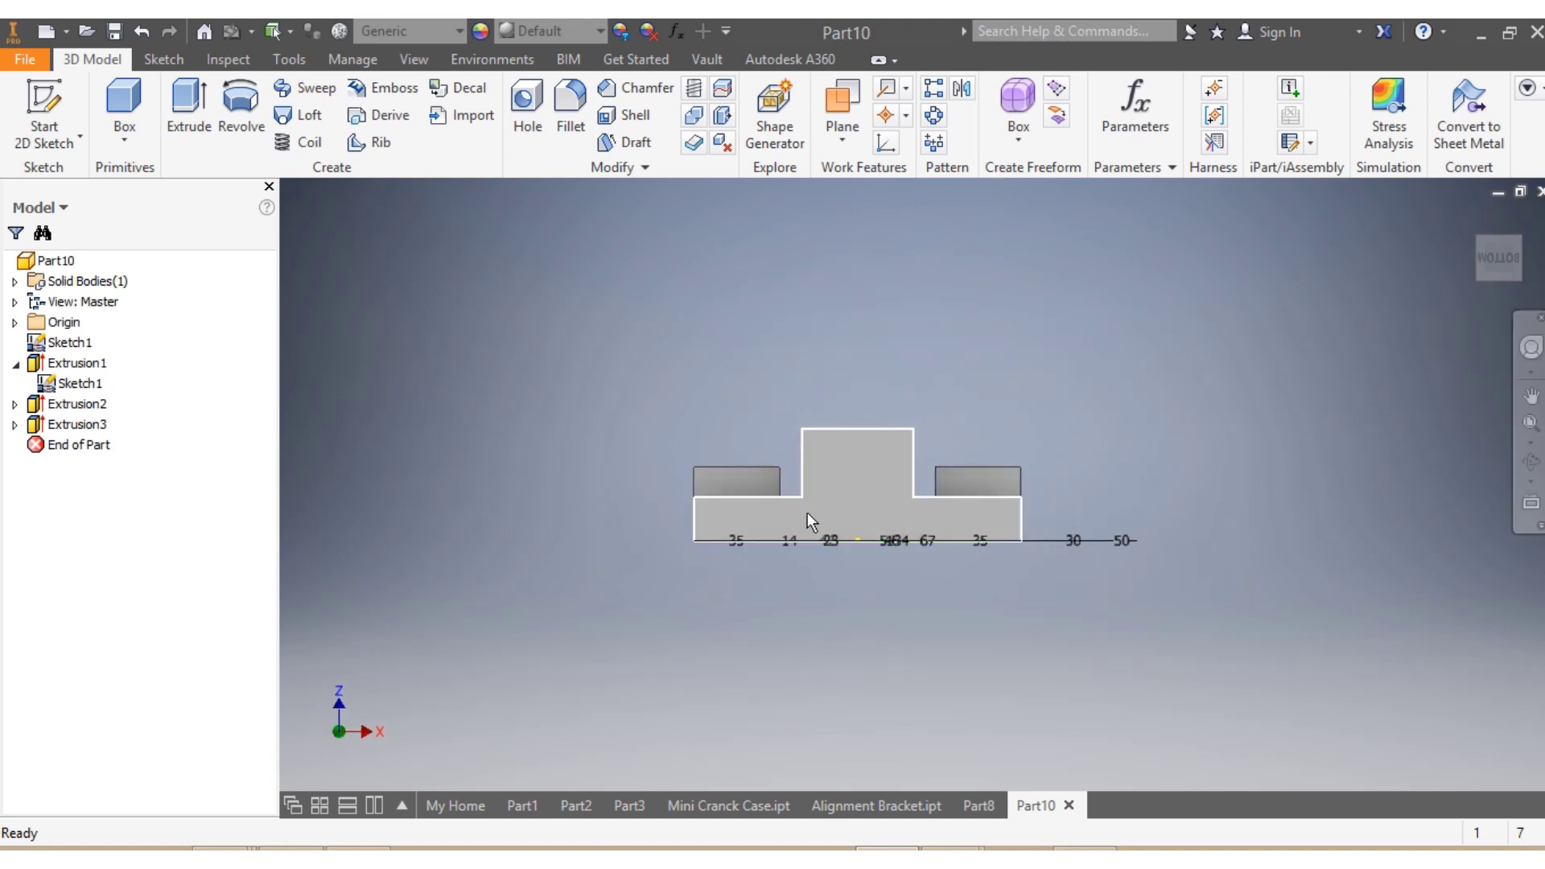
scroll(808, 512, down, 3)
right_click(898, 518)
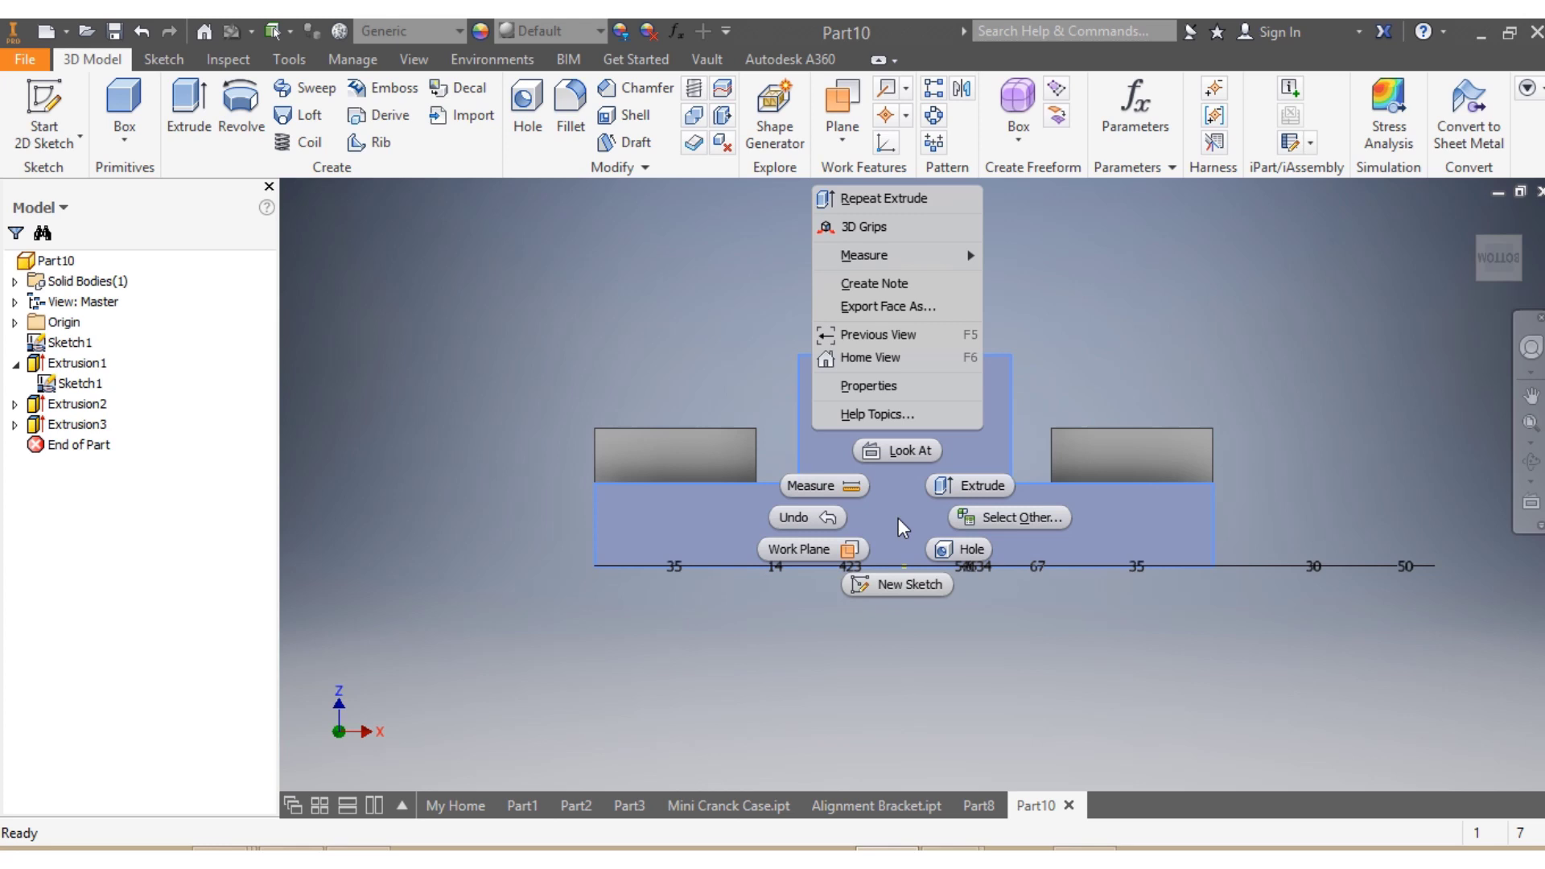
click(893, 581)
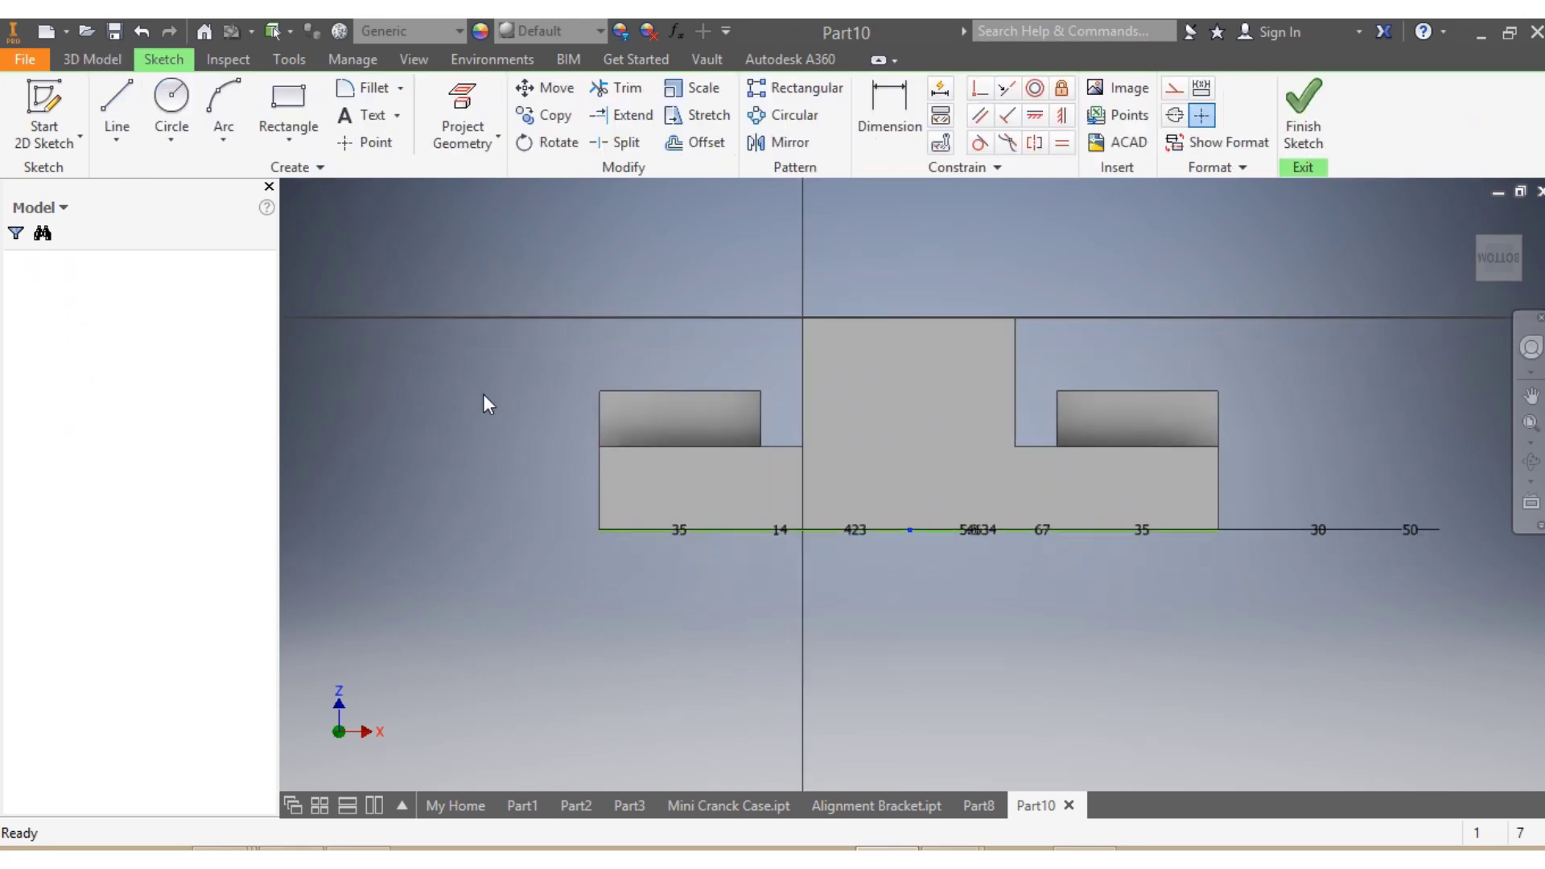
key(c)
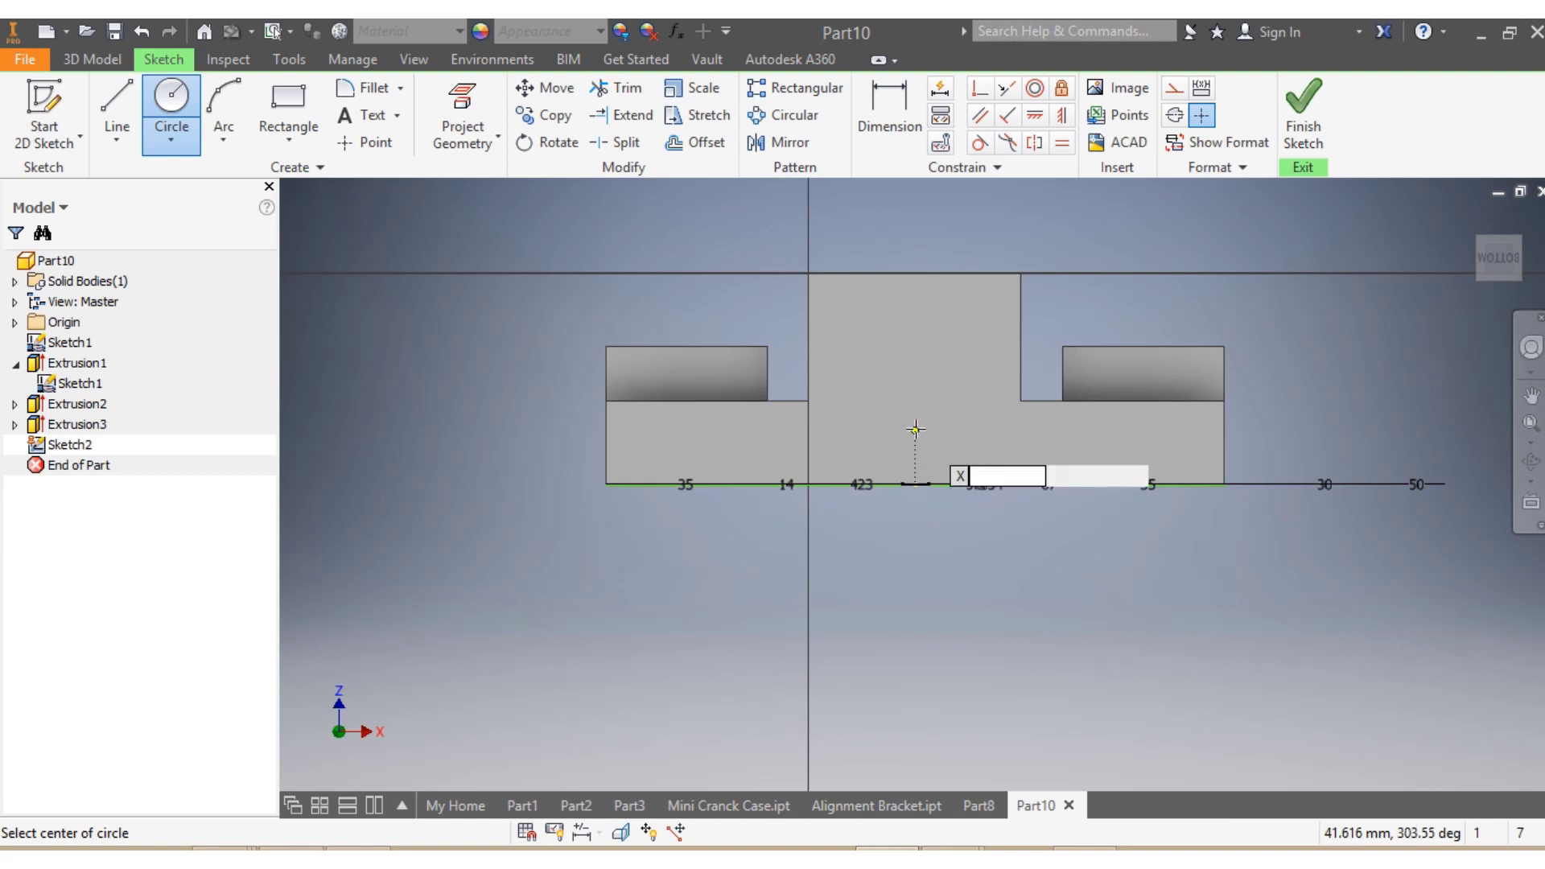
click(915, 422)
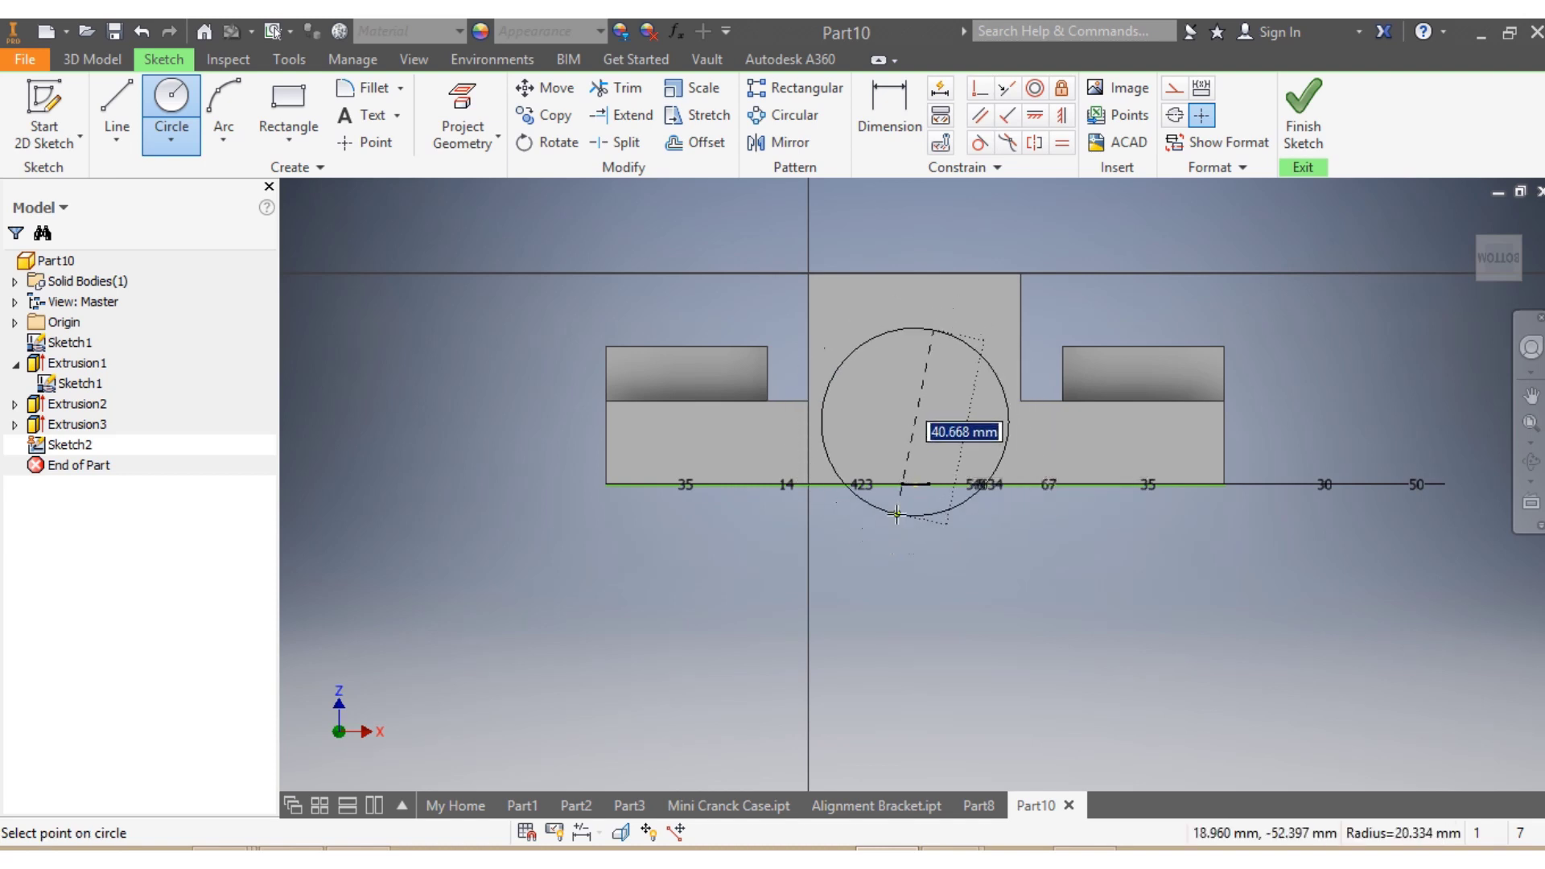
click(895, 515)
click(915, 422)
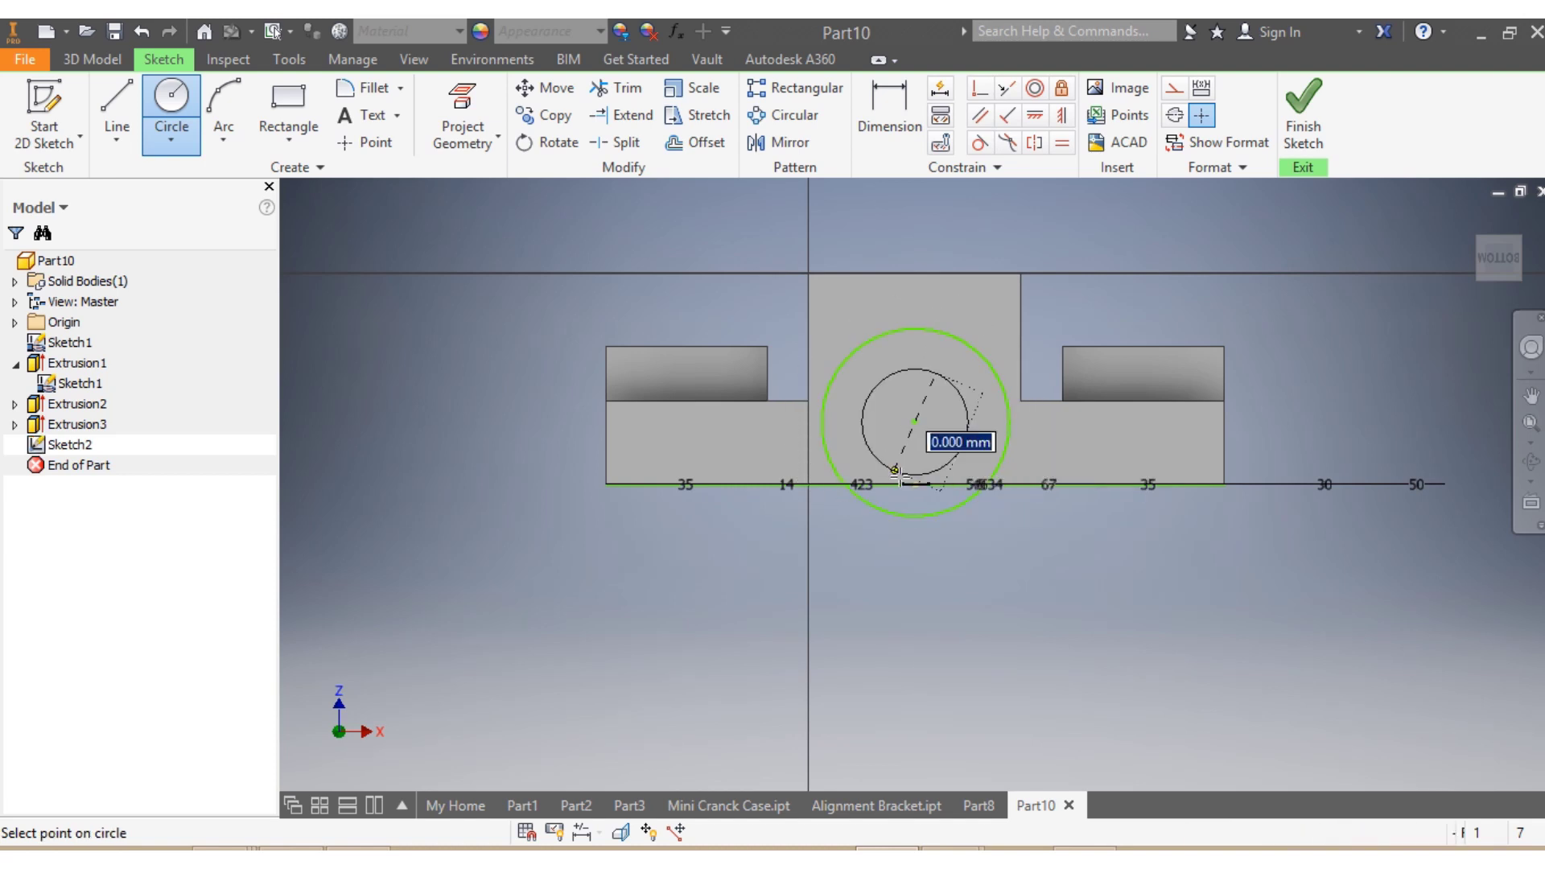
click(915, 501)
Dimension the two concentric circles with diameters of 45 mm for the outer and 25 mm for the inner.
key(d)
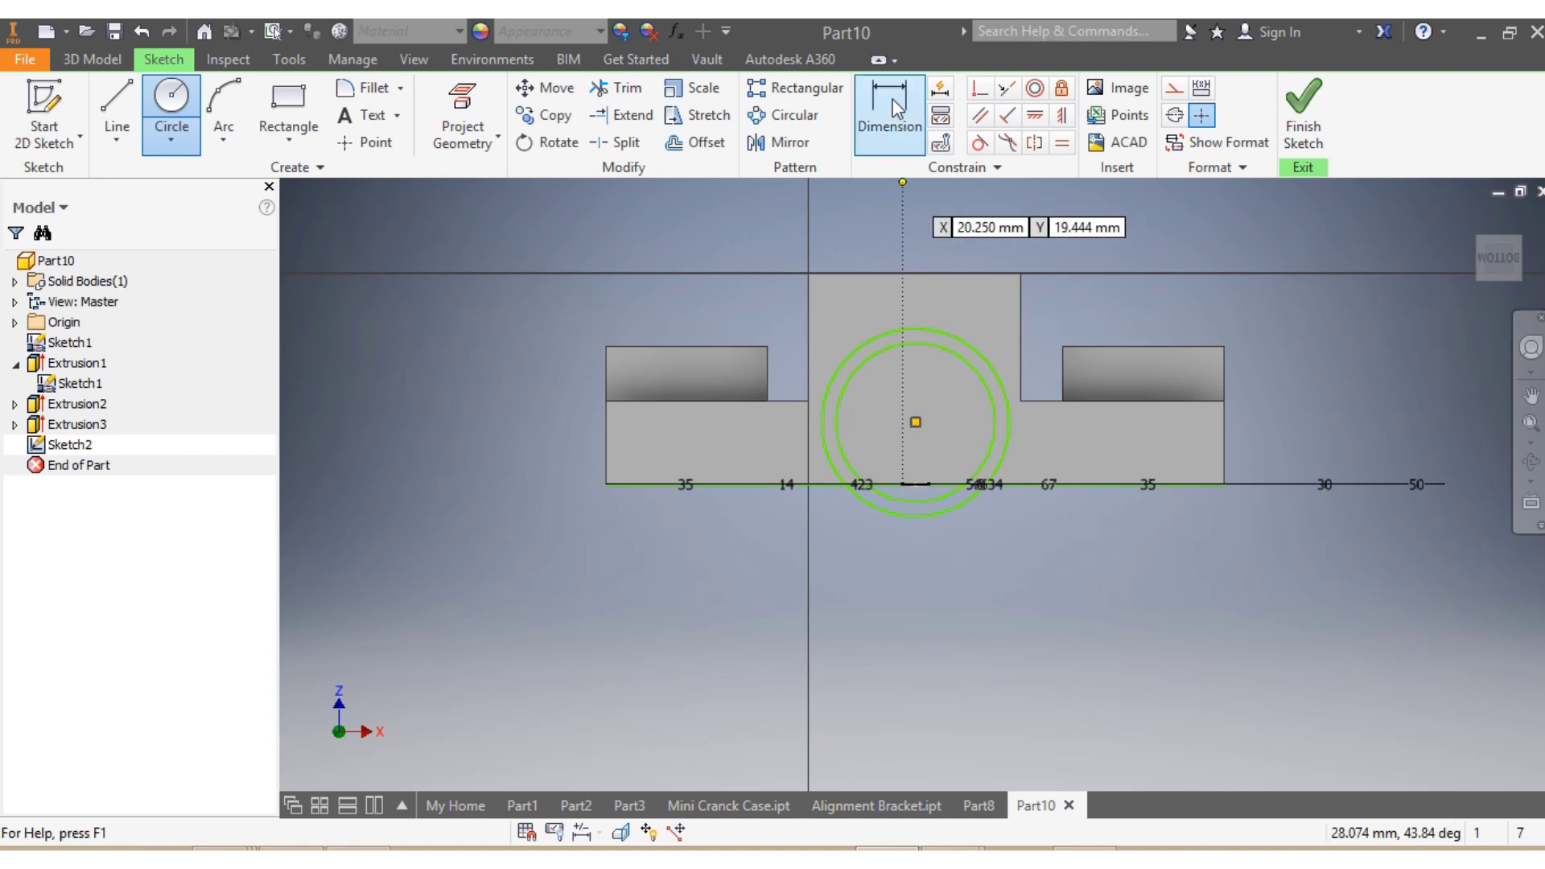
click(1004, 441)
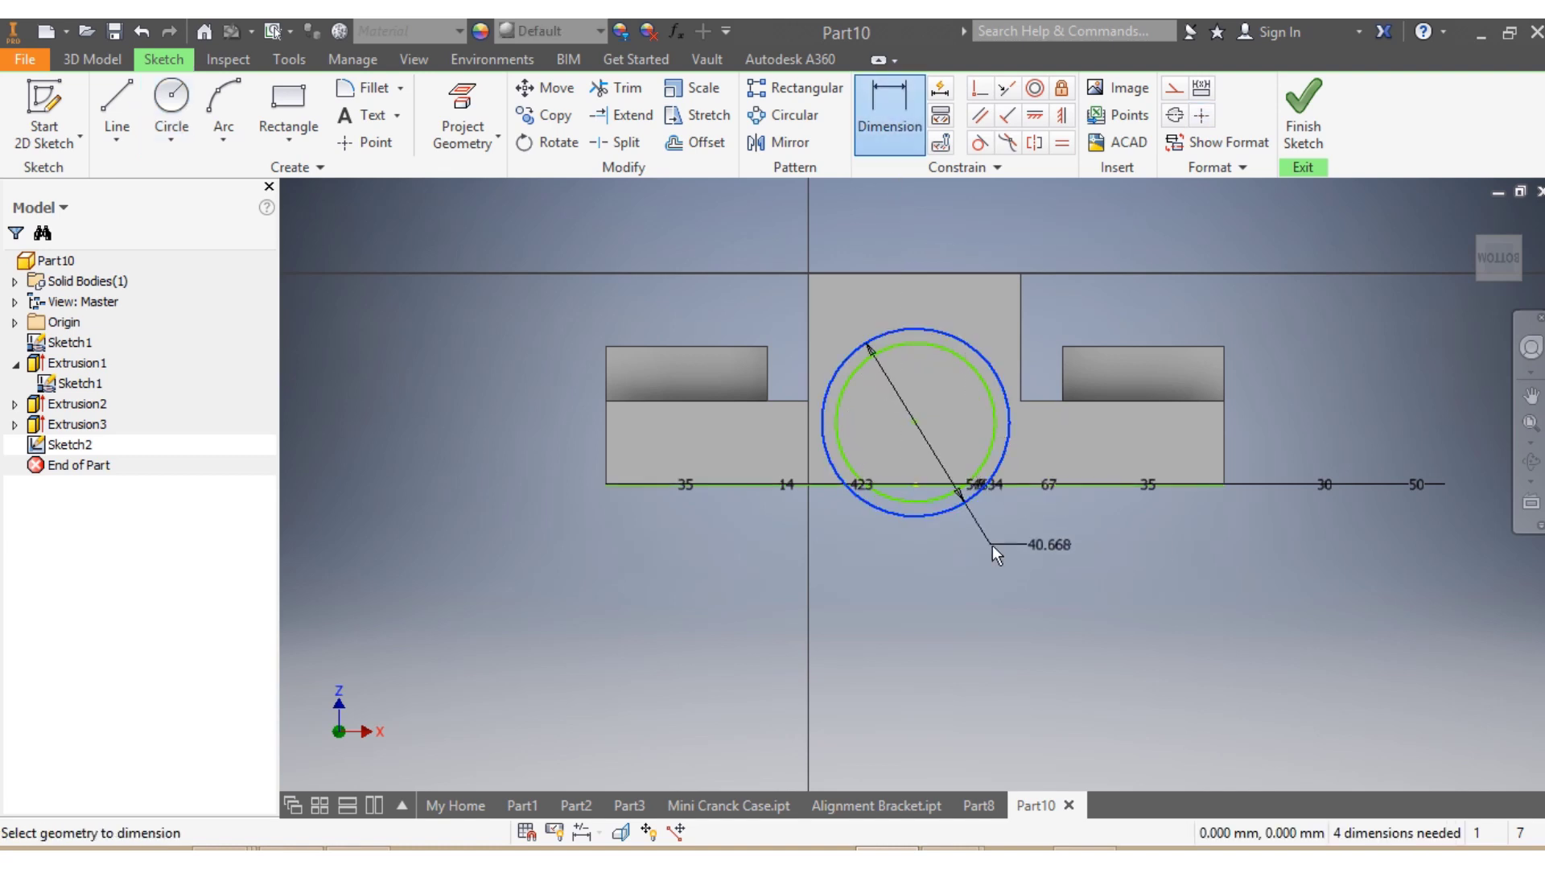
click(1014, 557)
click(1015, 557)
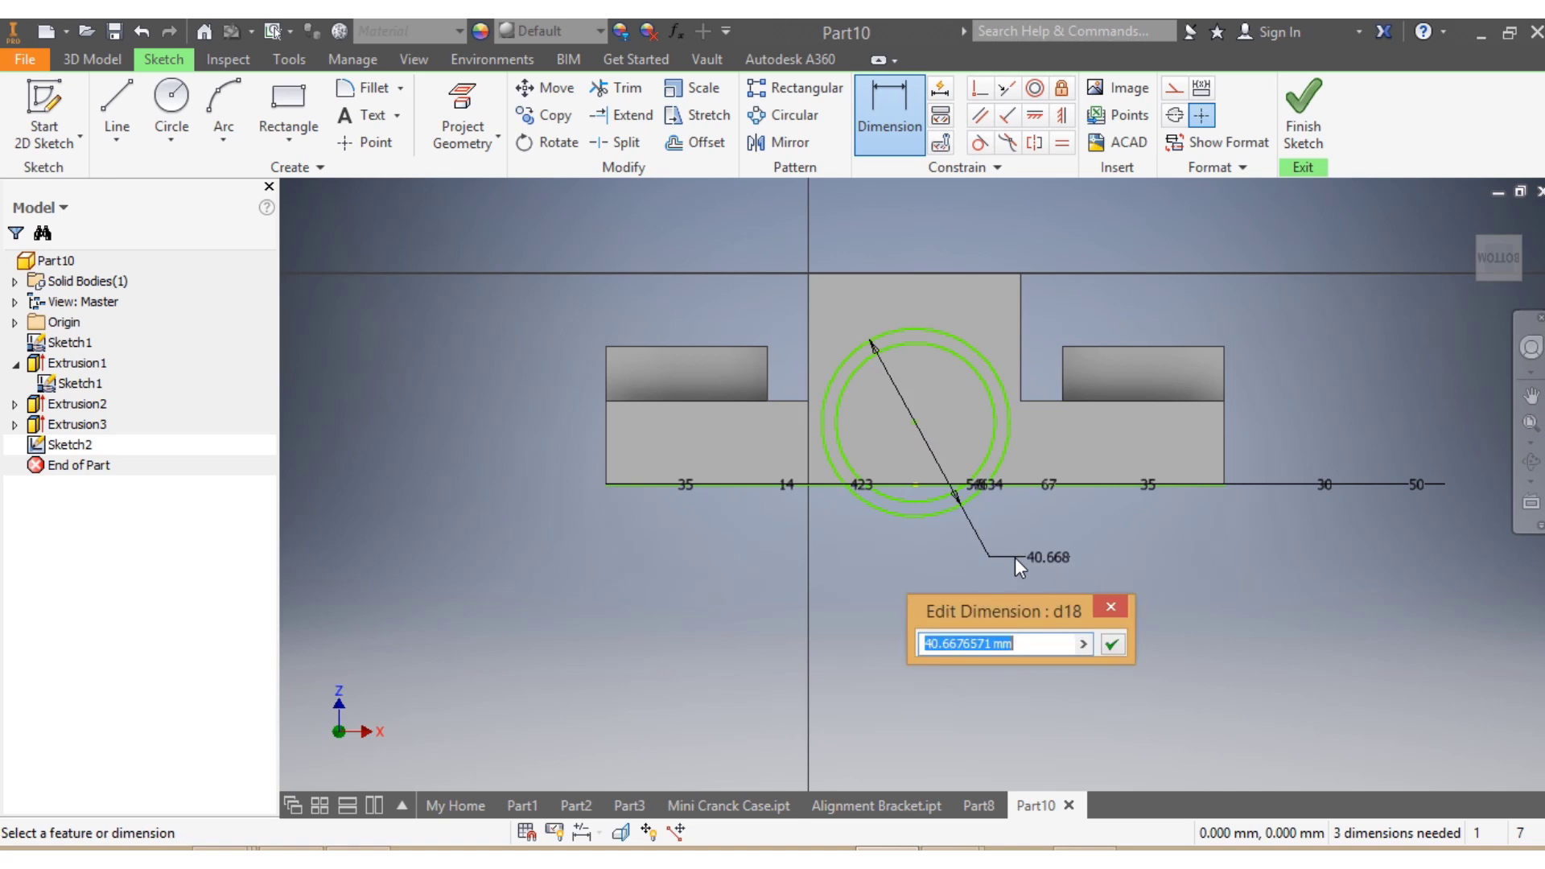
text(45)
key(Return)
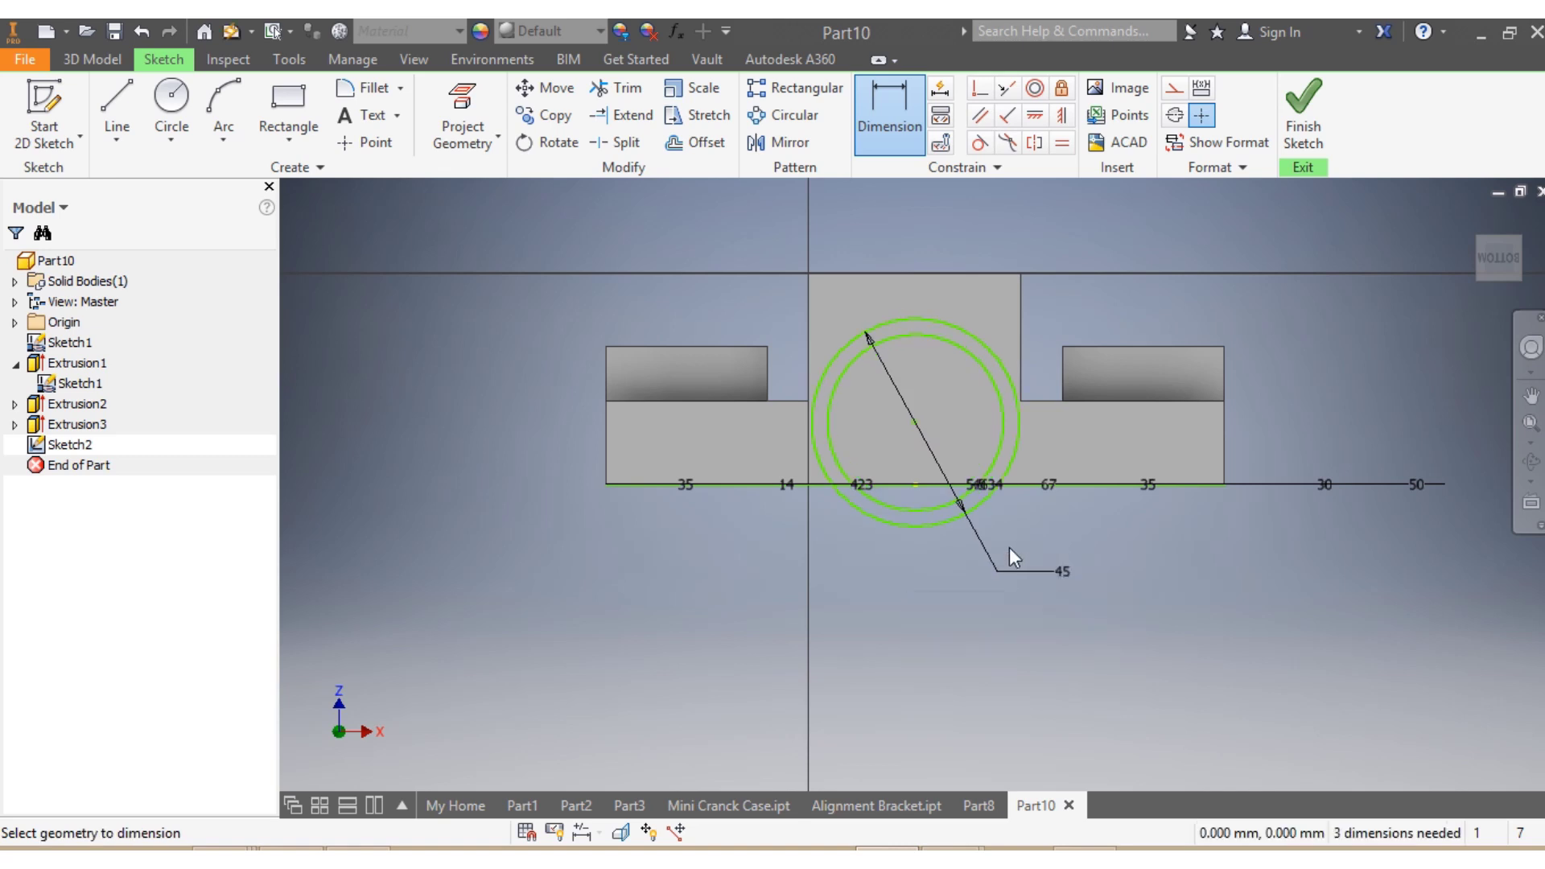
click(933, 504)
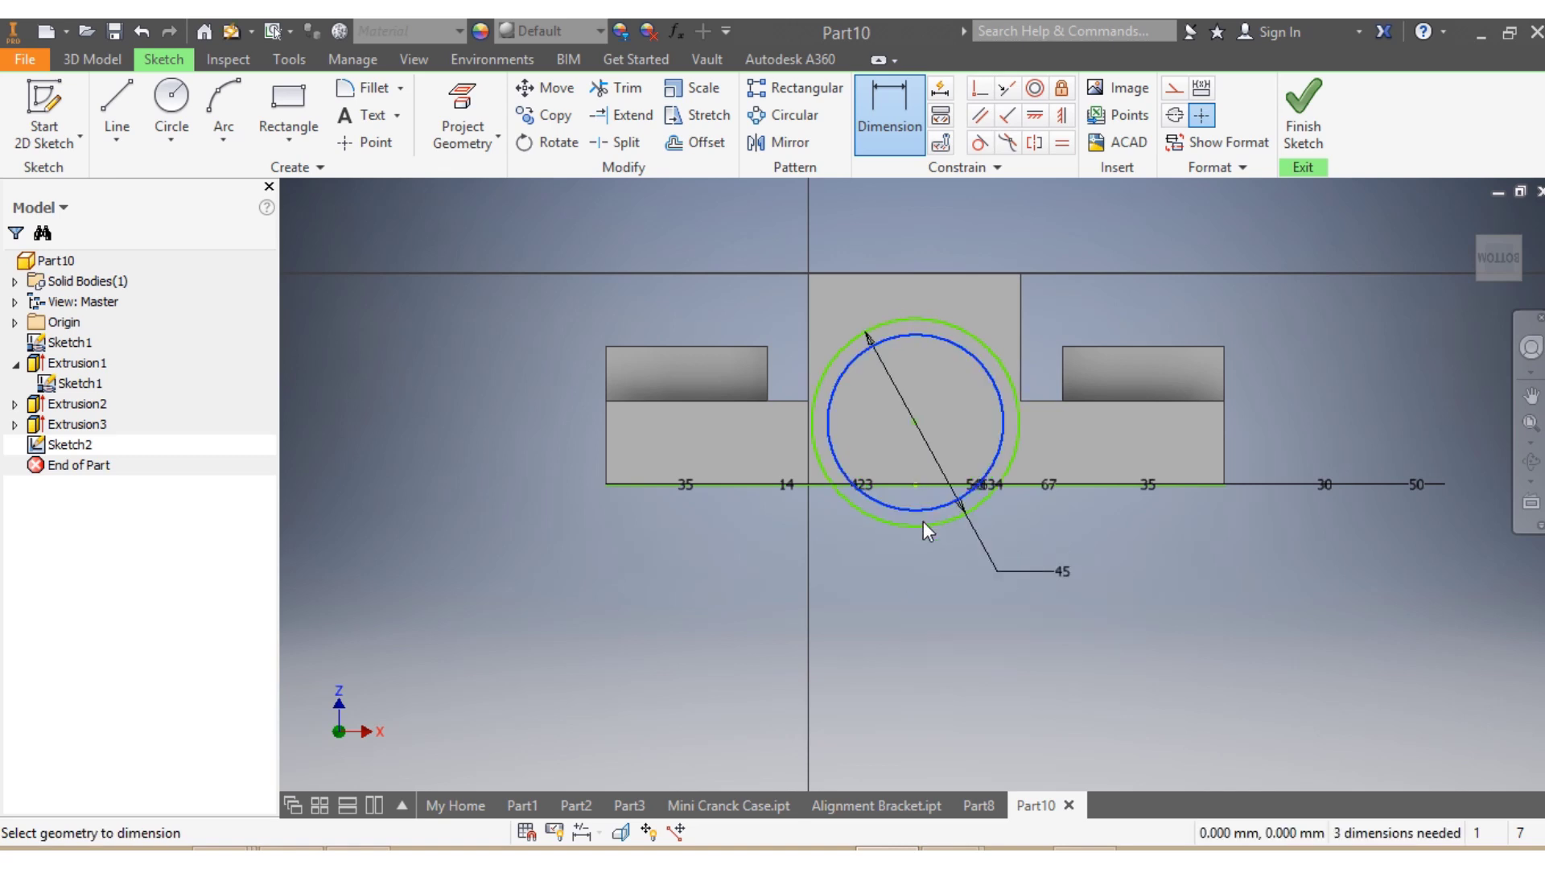
click(885, 572)
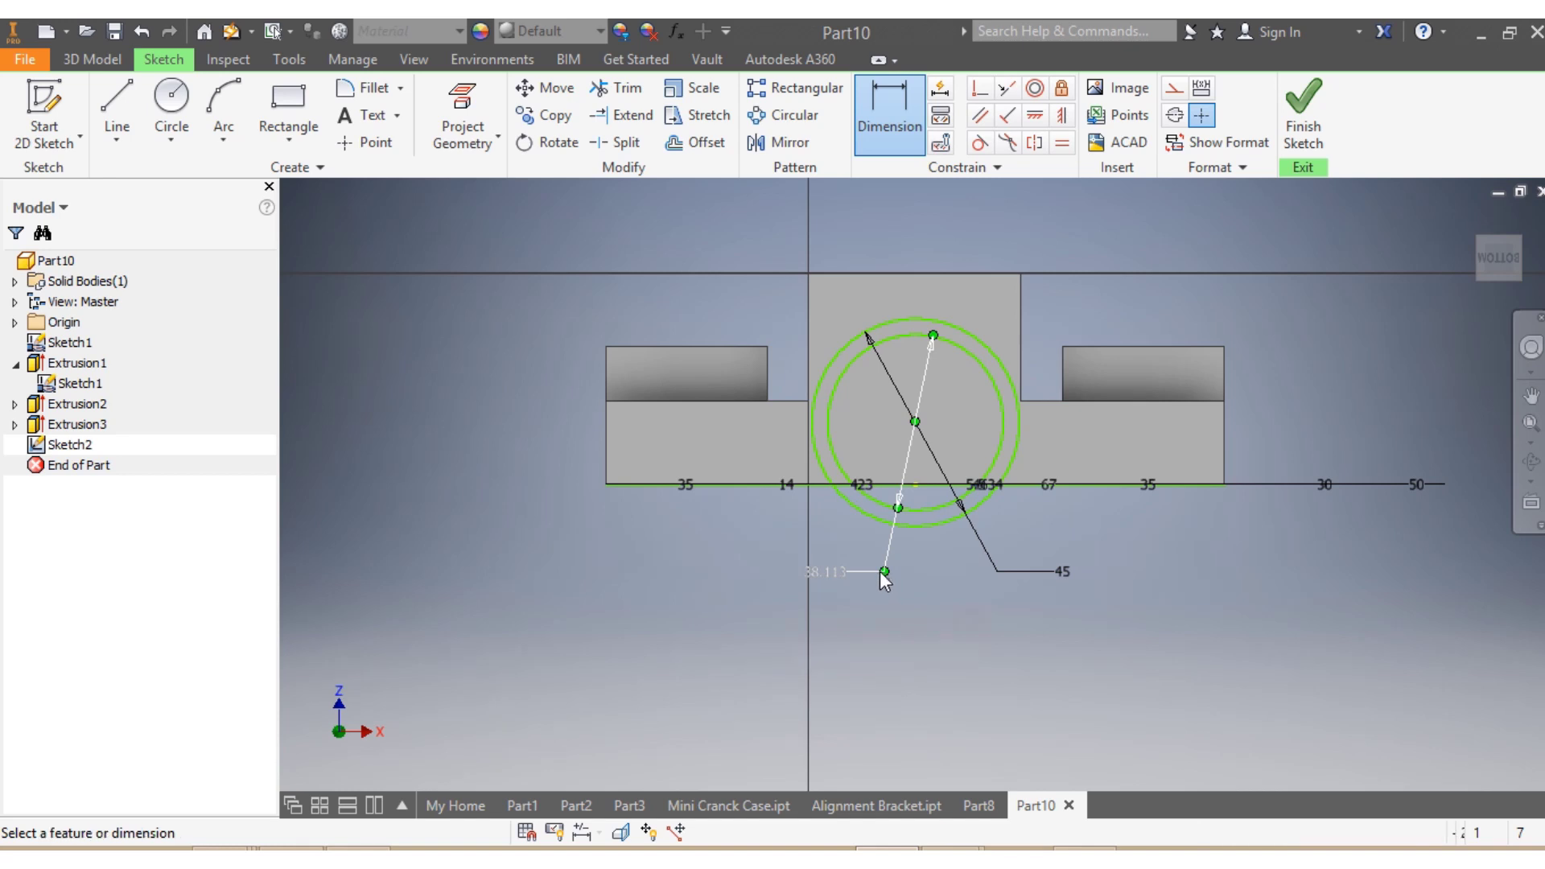
text(25)
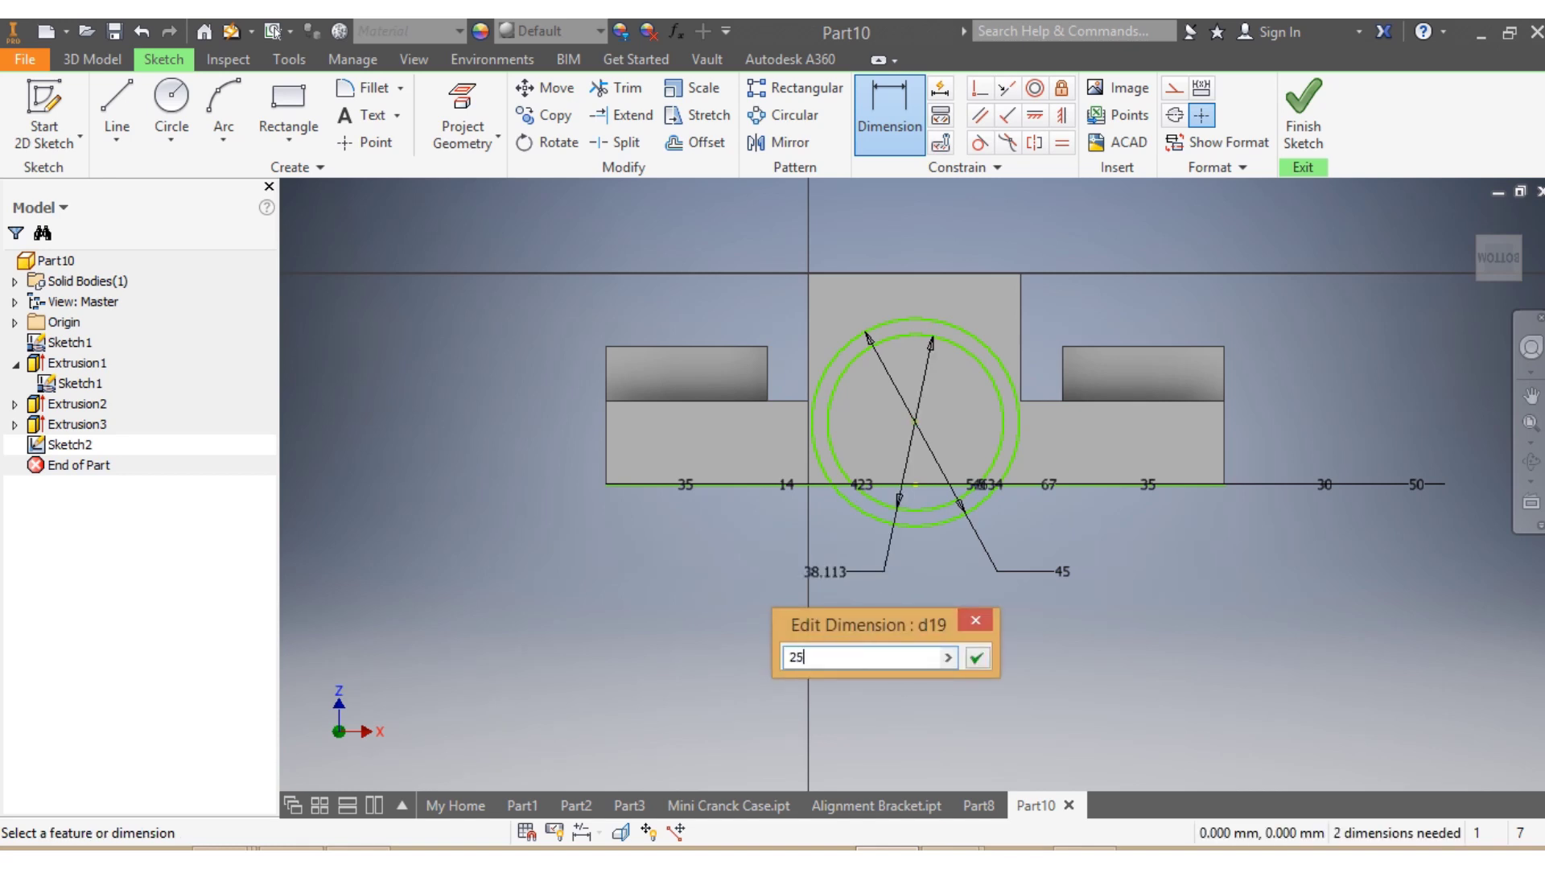
key(Return)
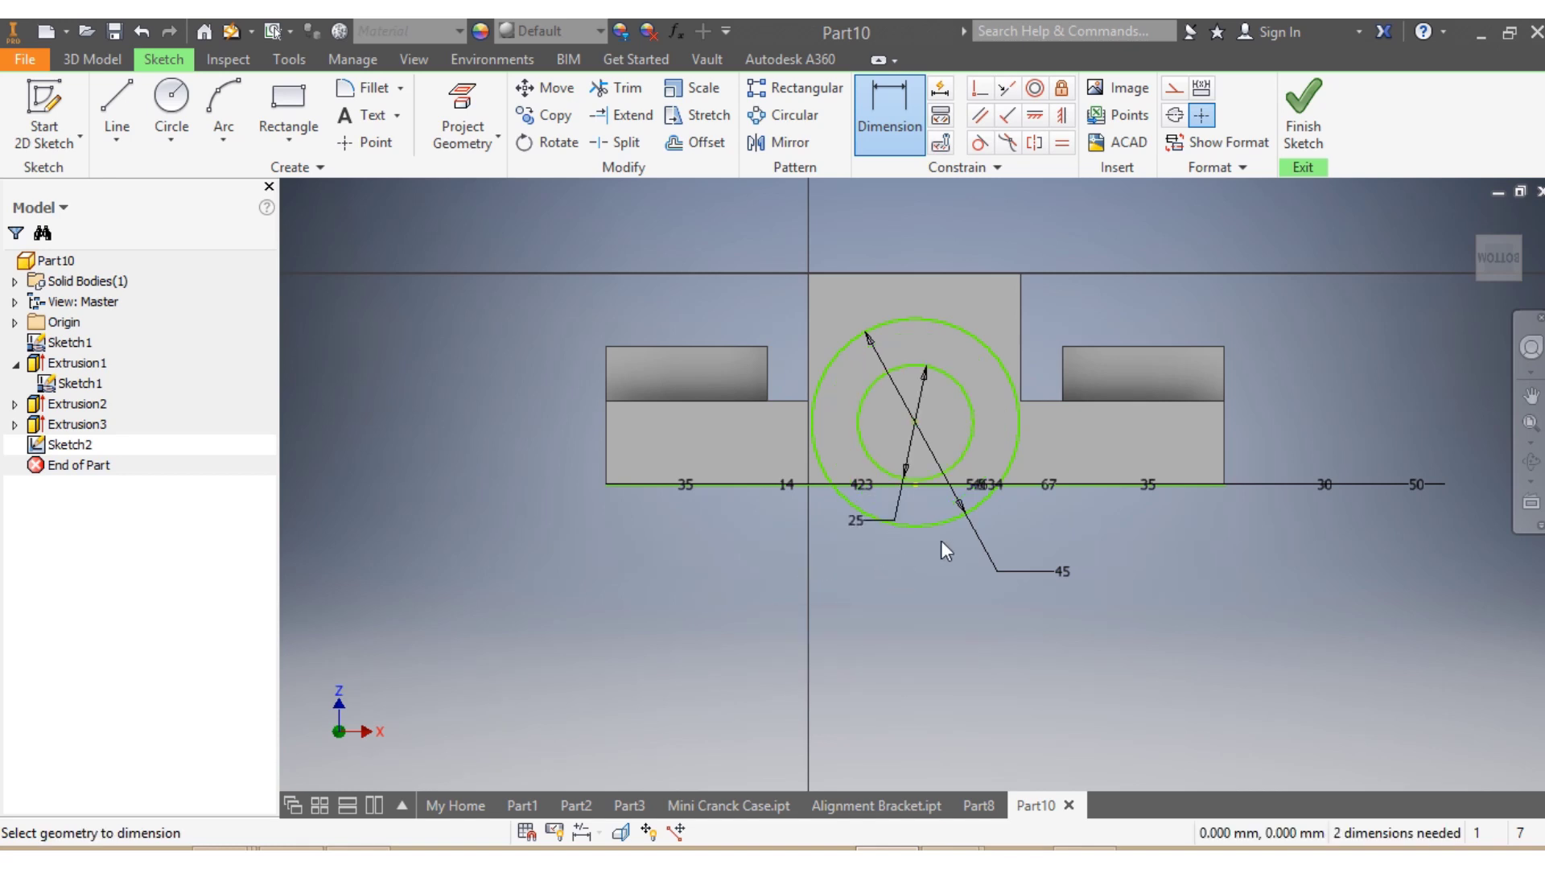
key(Escape)
Dimension the circles' common centre 10 mm above the bottom edge of the face.
scroll(1036, 501, up, 3)
scroll(915, 549, down, 3)
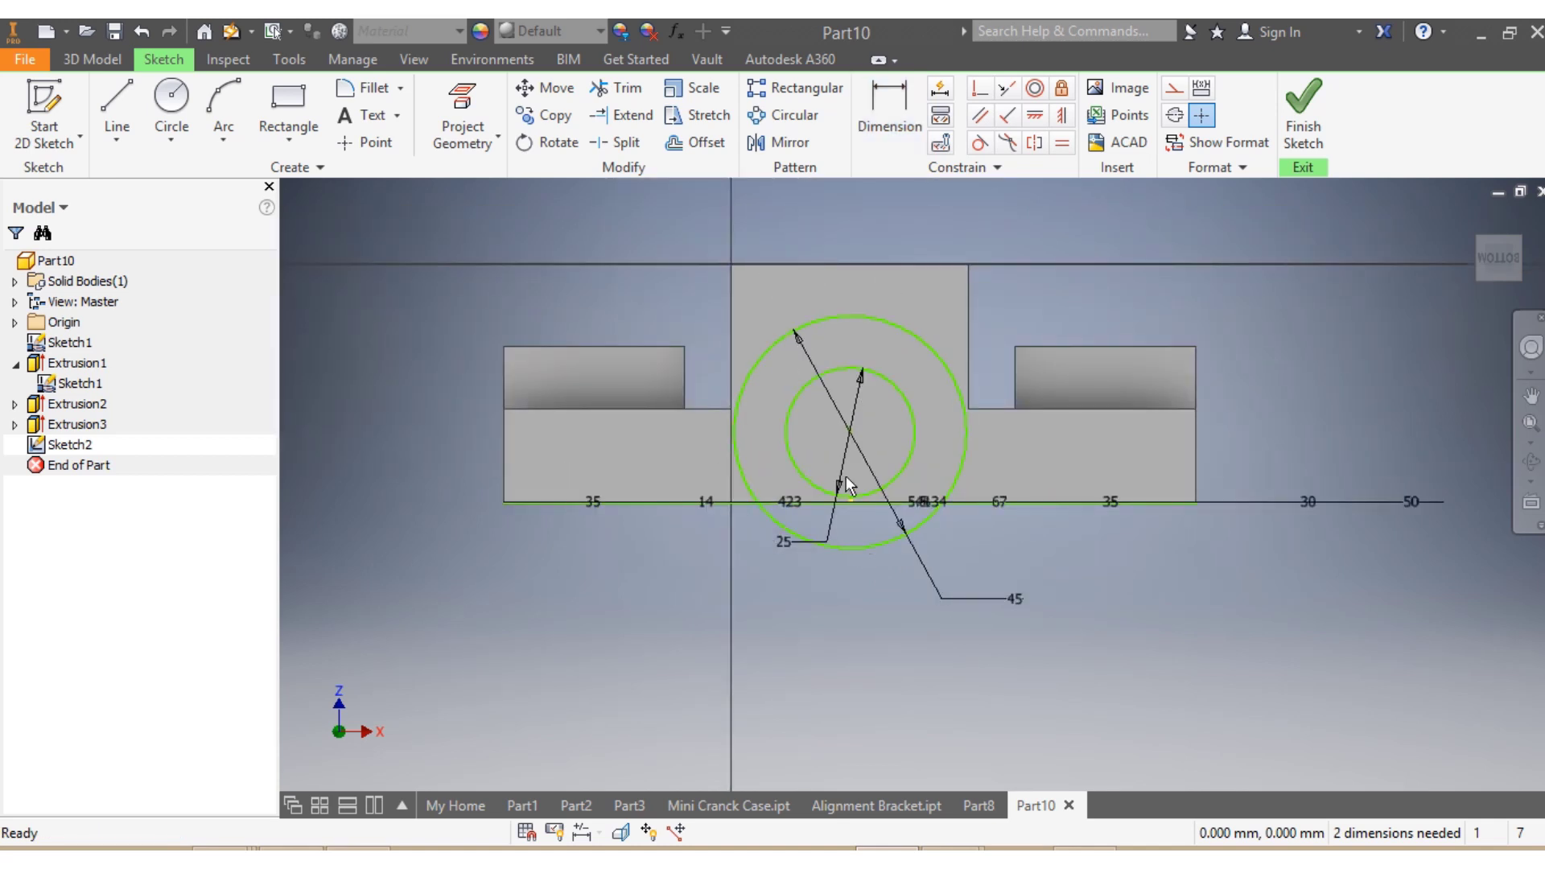
click(890, 117)
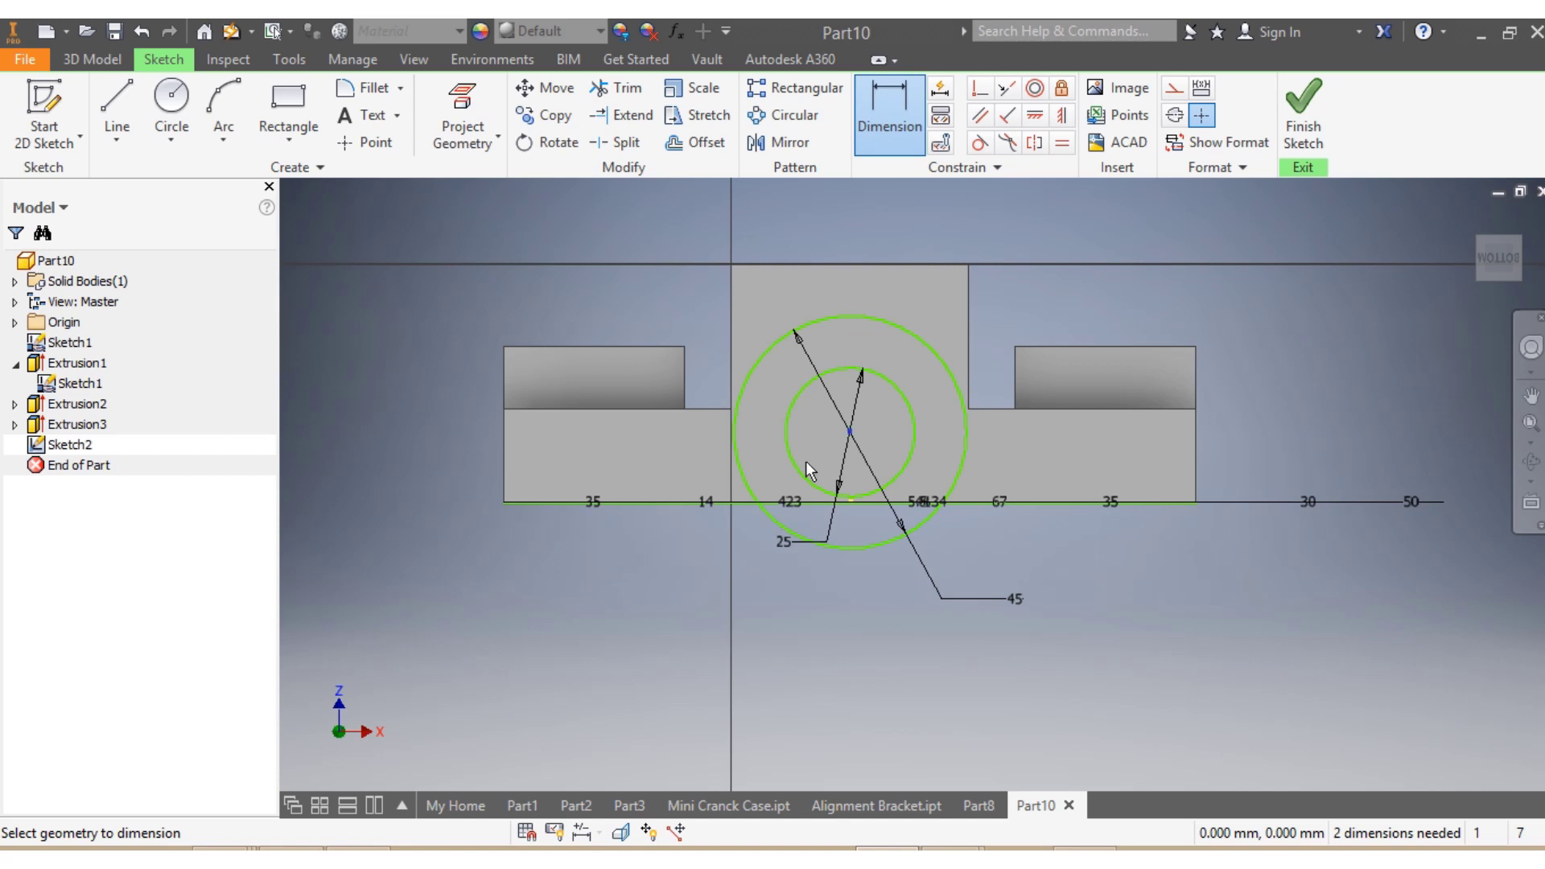
click(758, 498)
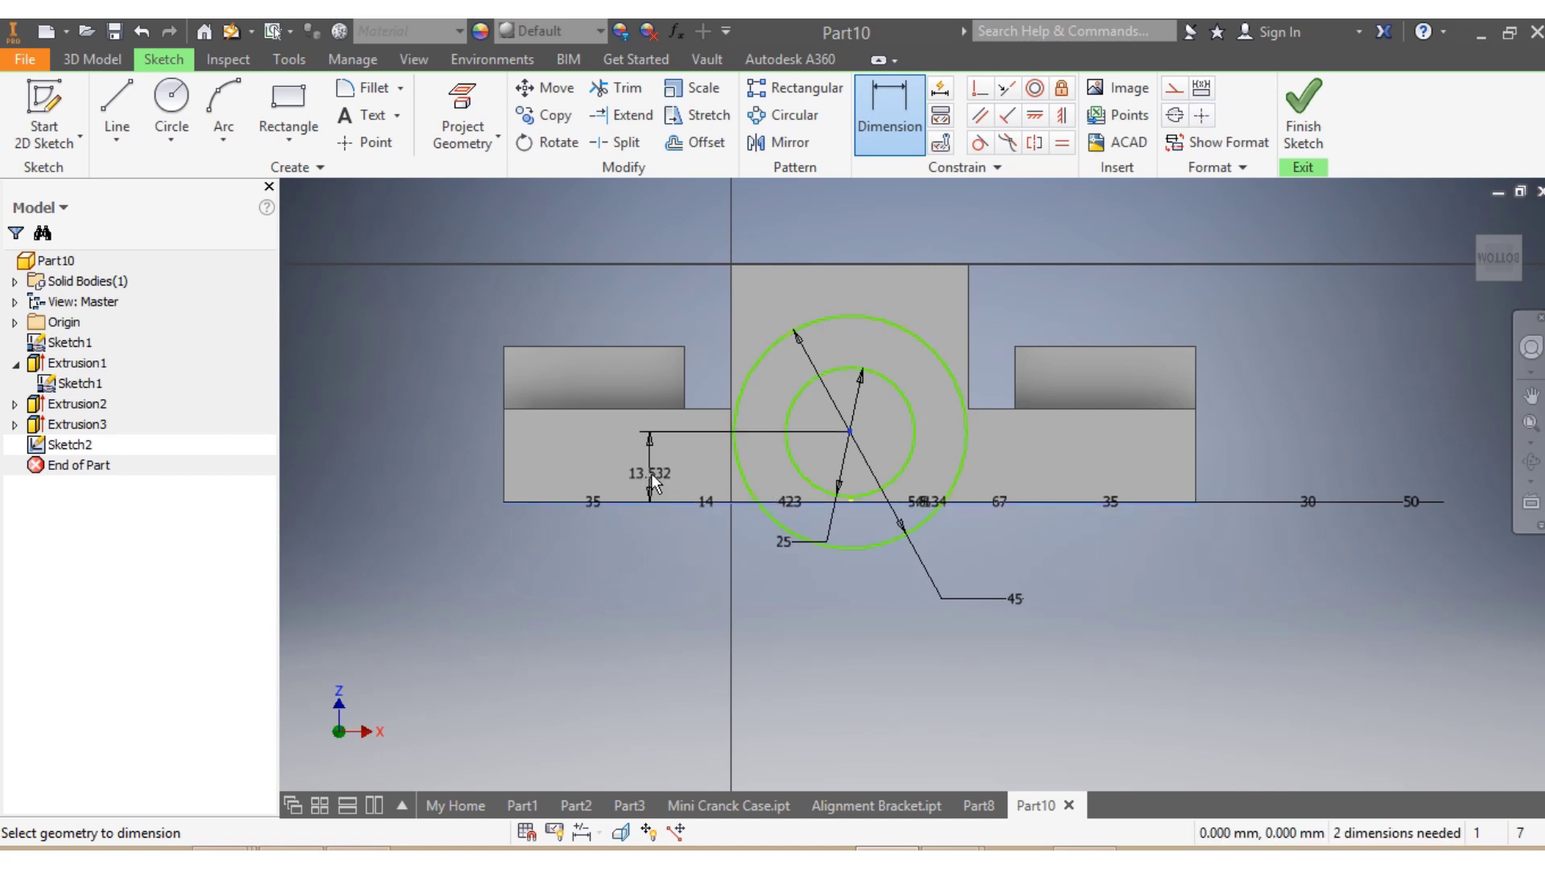
click(650, 473)
text(1)
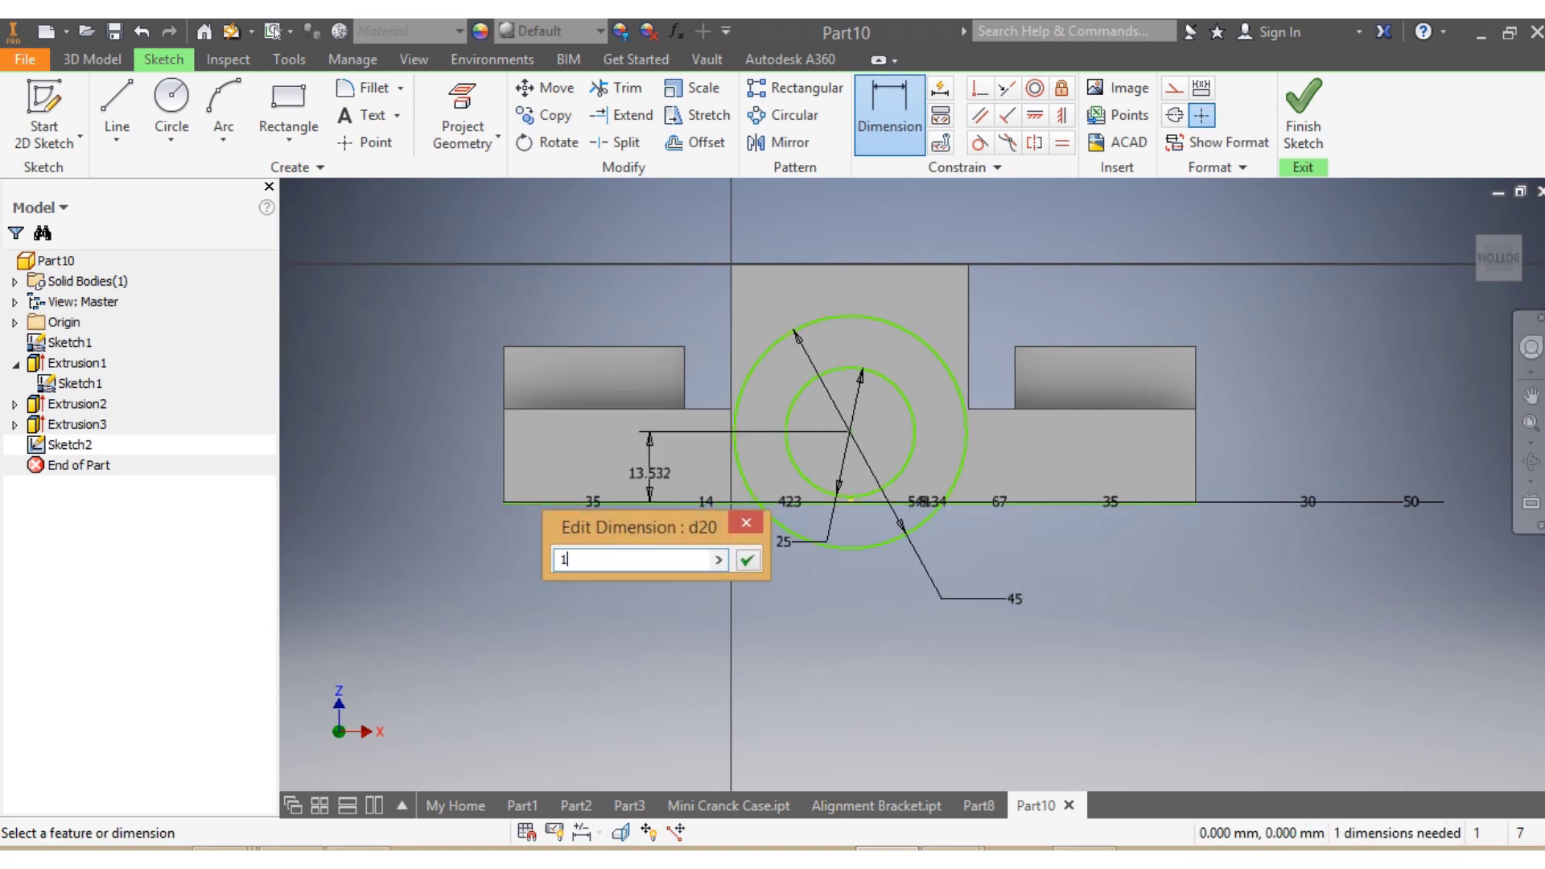
text(0)
key(Return)
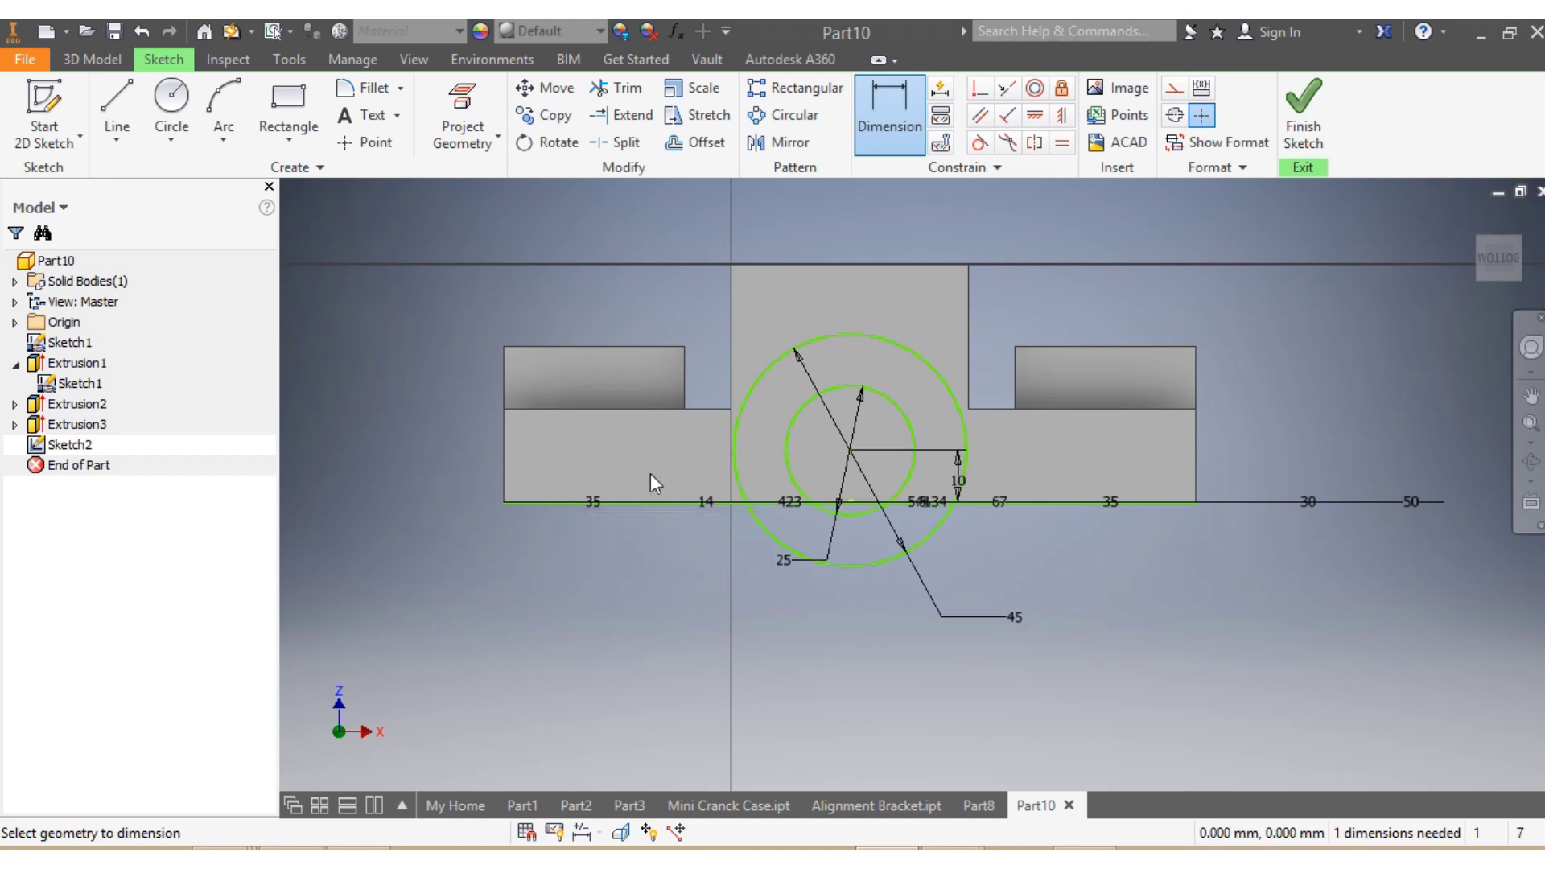
key(Escape)
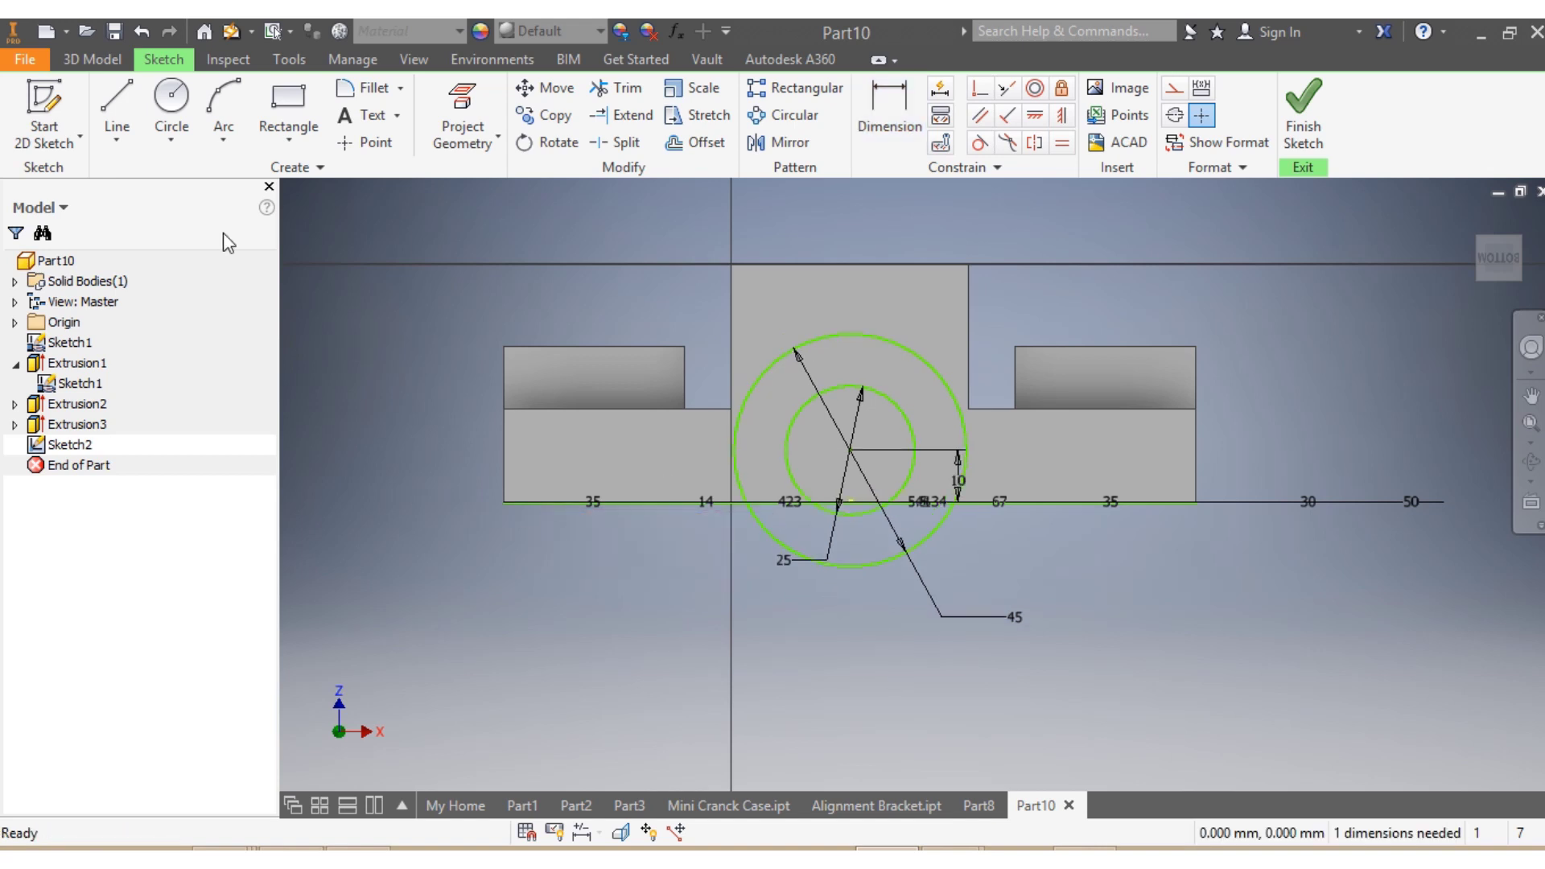
Extrude the ring between the 45 mm and 25 mm circles 40 mm in the flipped direction through the block, joined to the body.
click(93, 60)
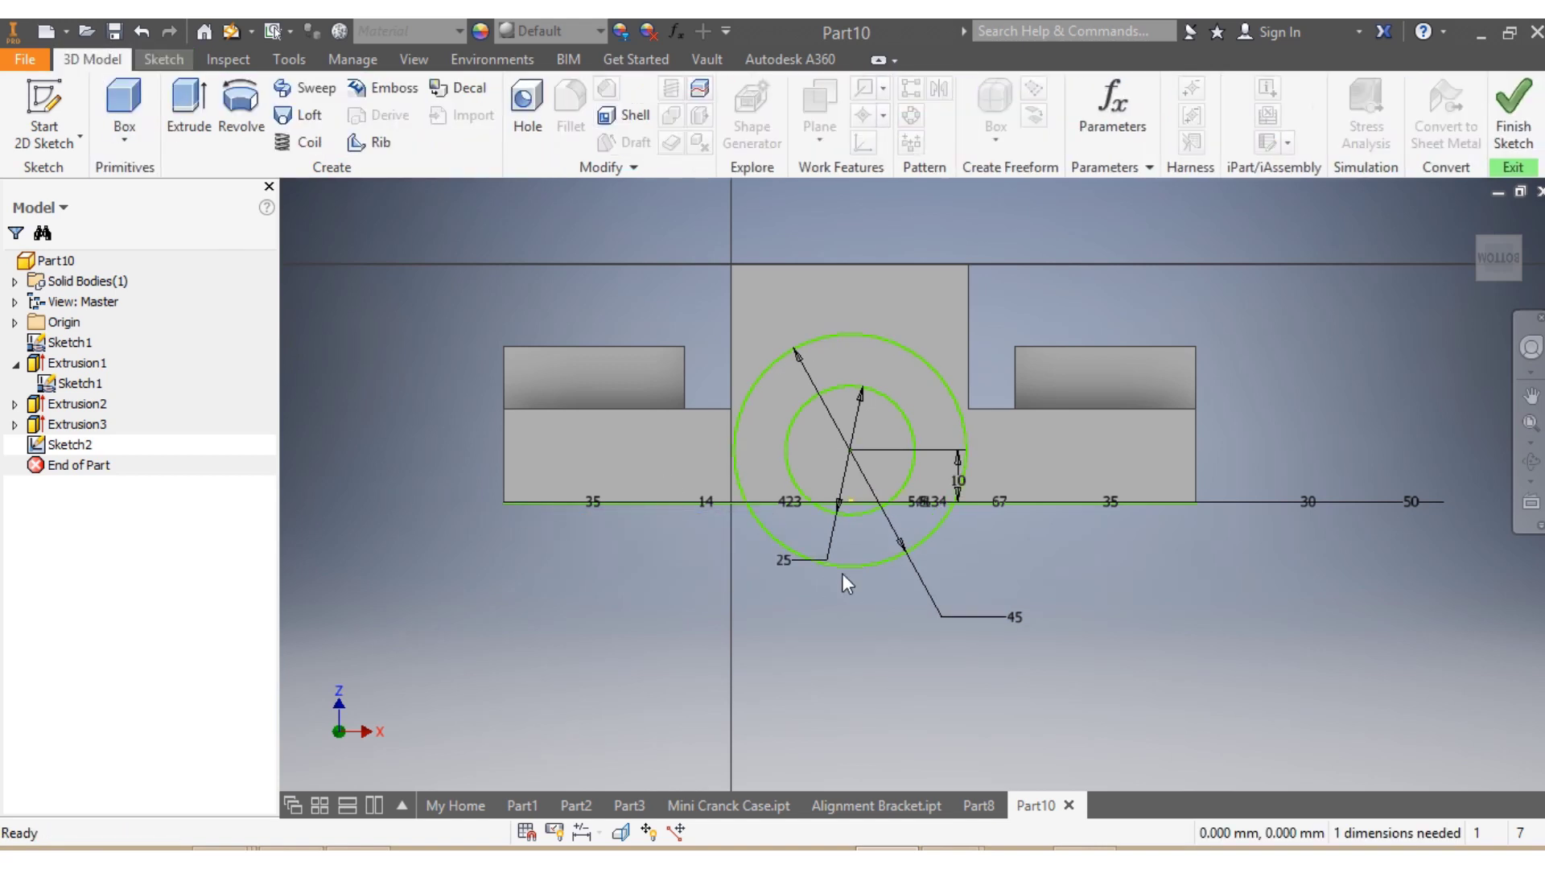
click(188, 109)
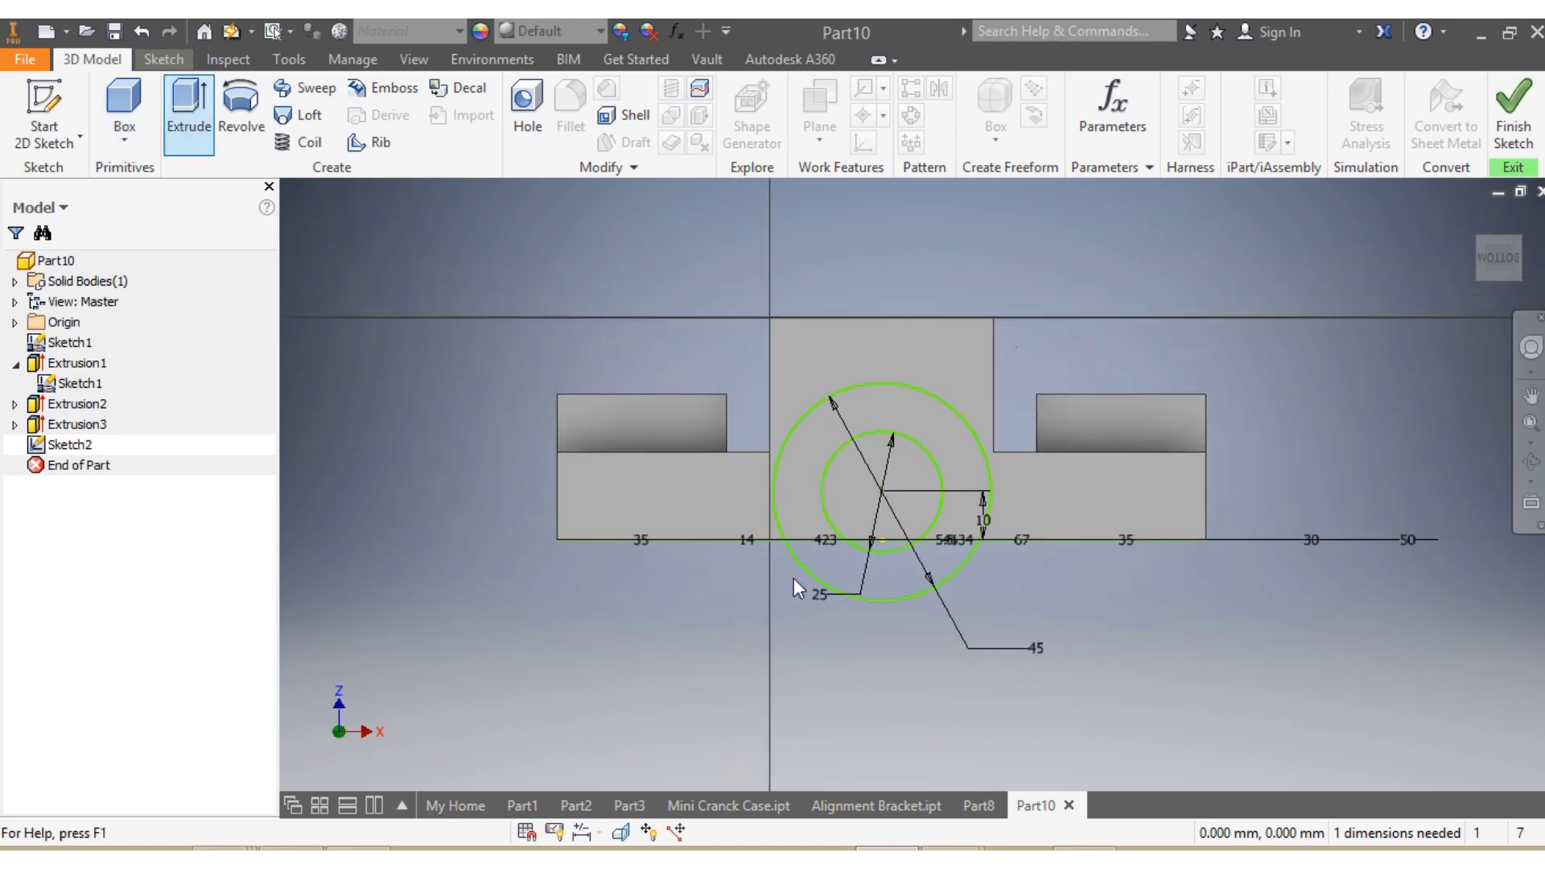
click(900, 602)
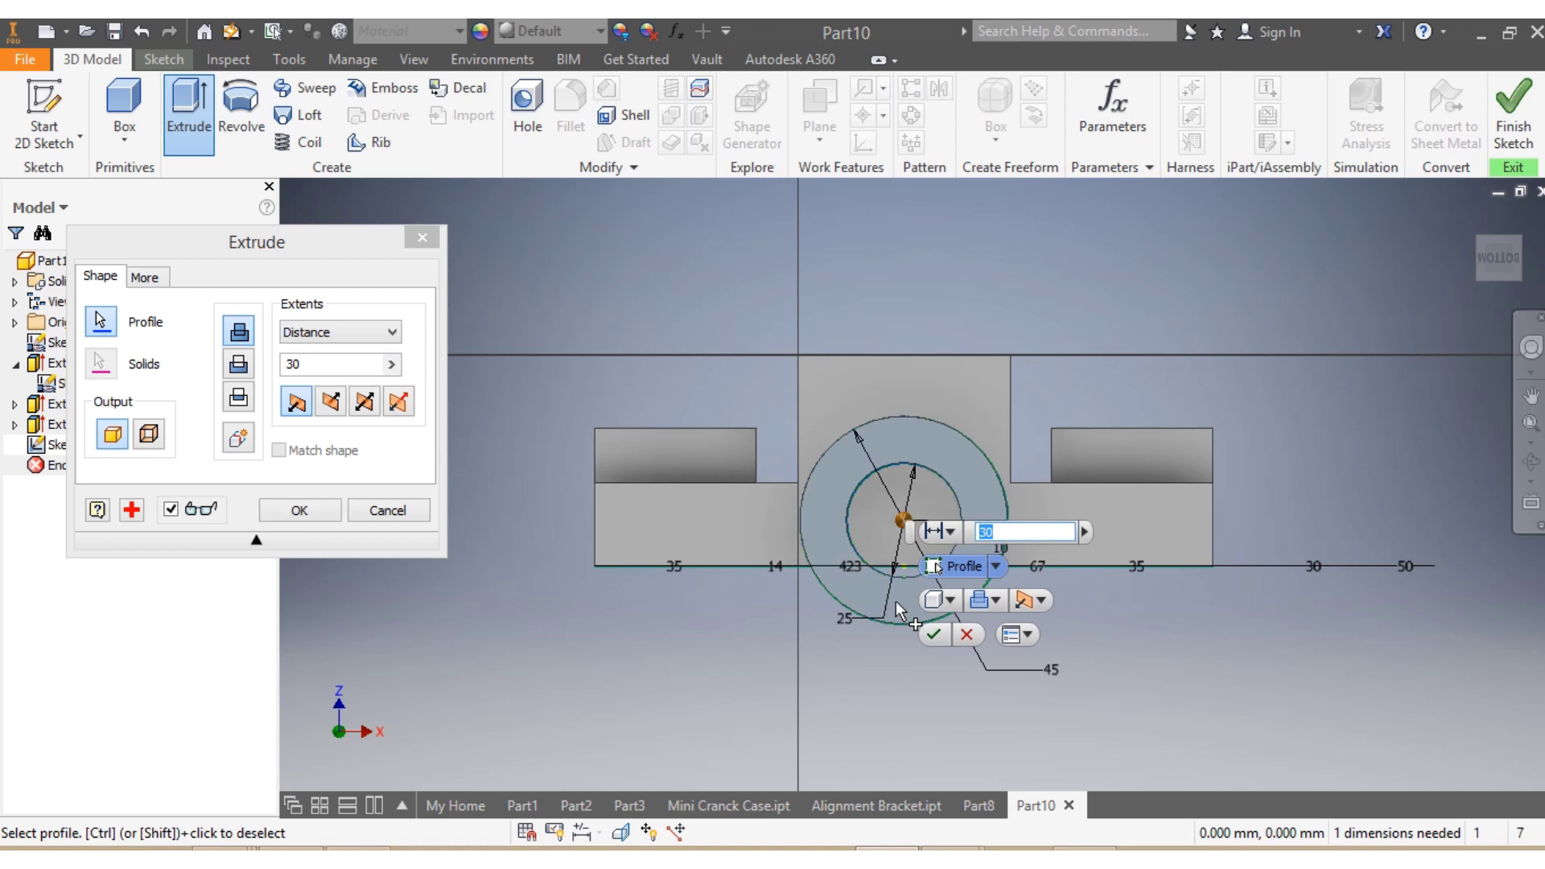
click(307, 366)
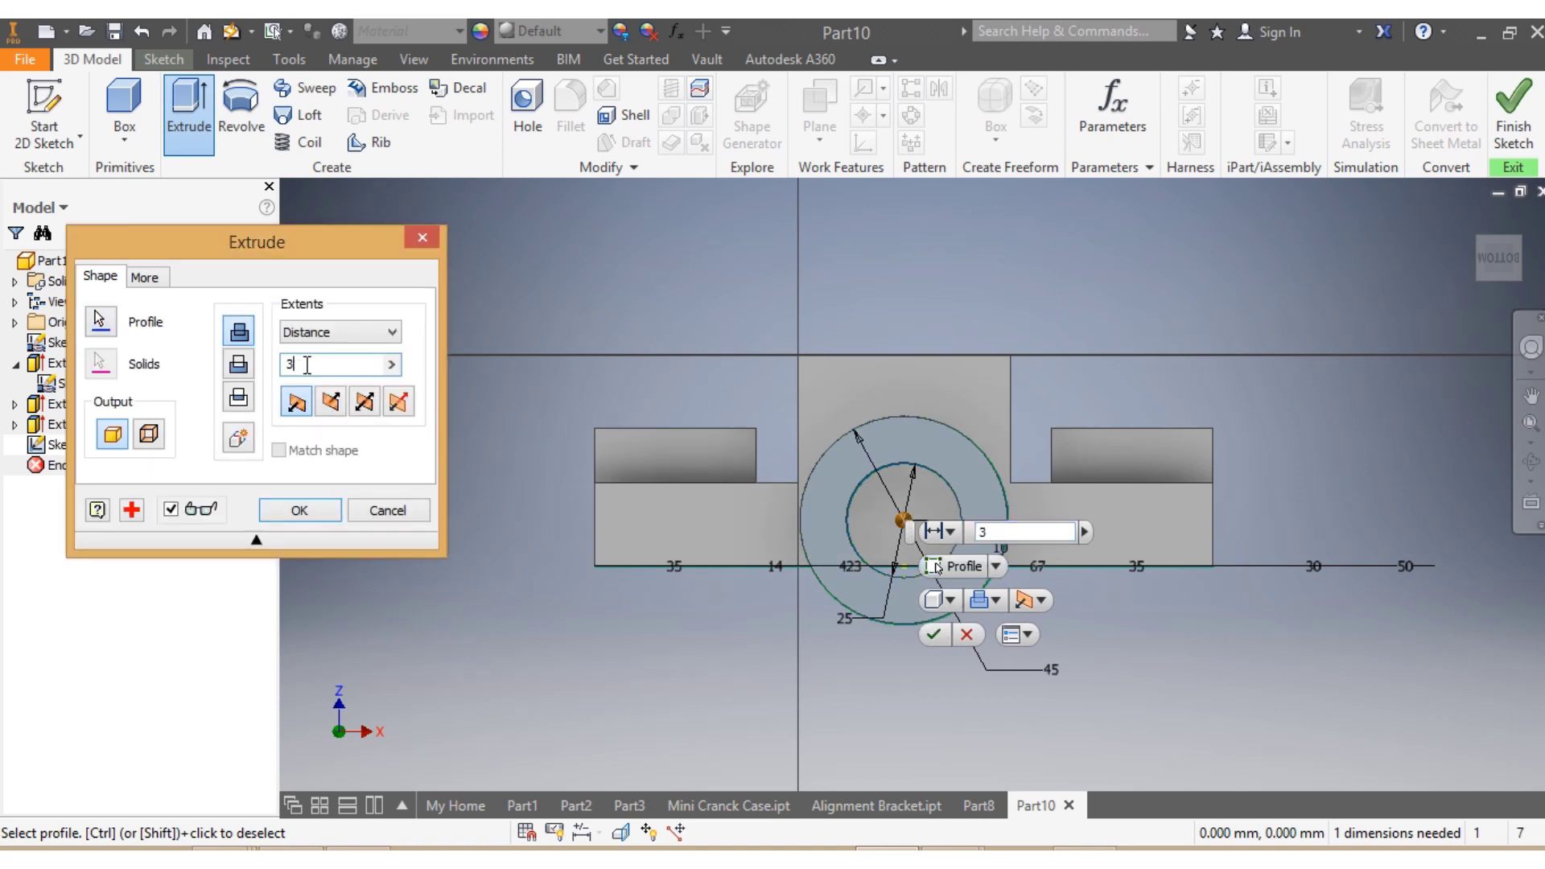
key(BackSpace)
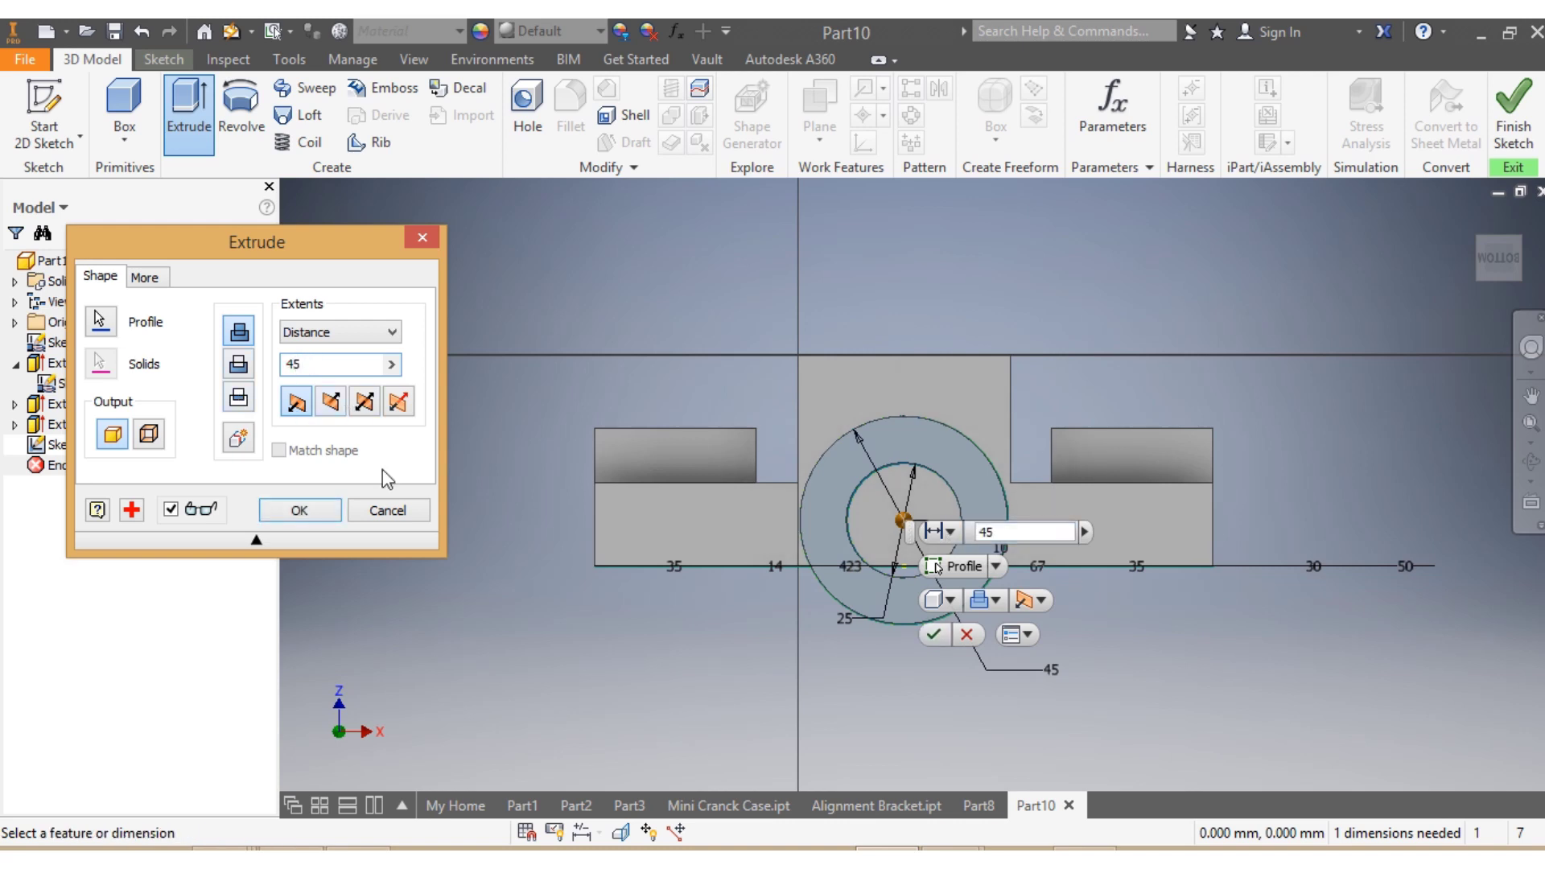
drag(1498, 275, 1415, 311)
click(330, 401)
click(239, 364)
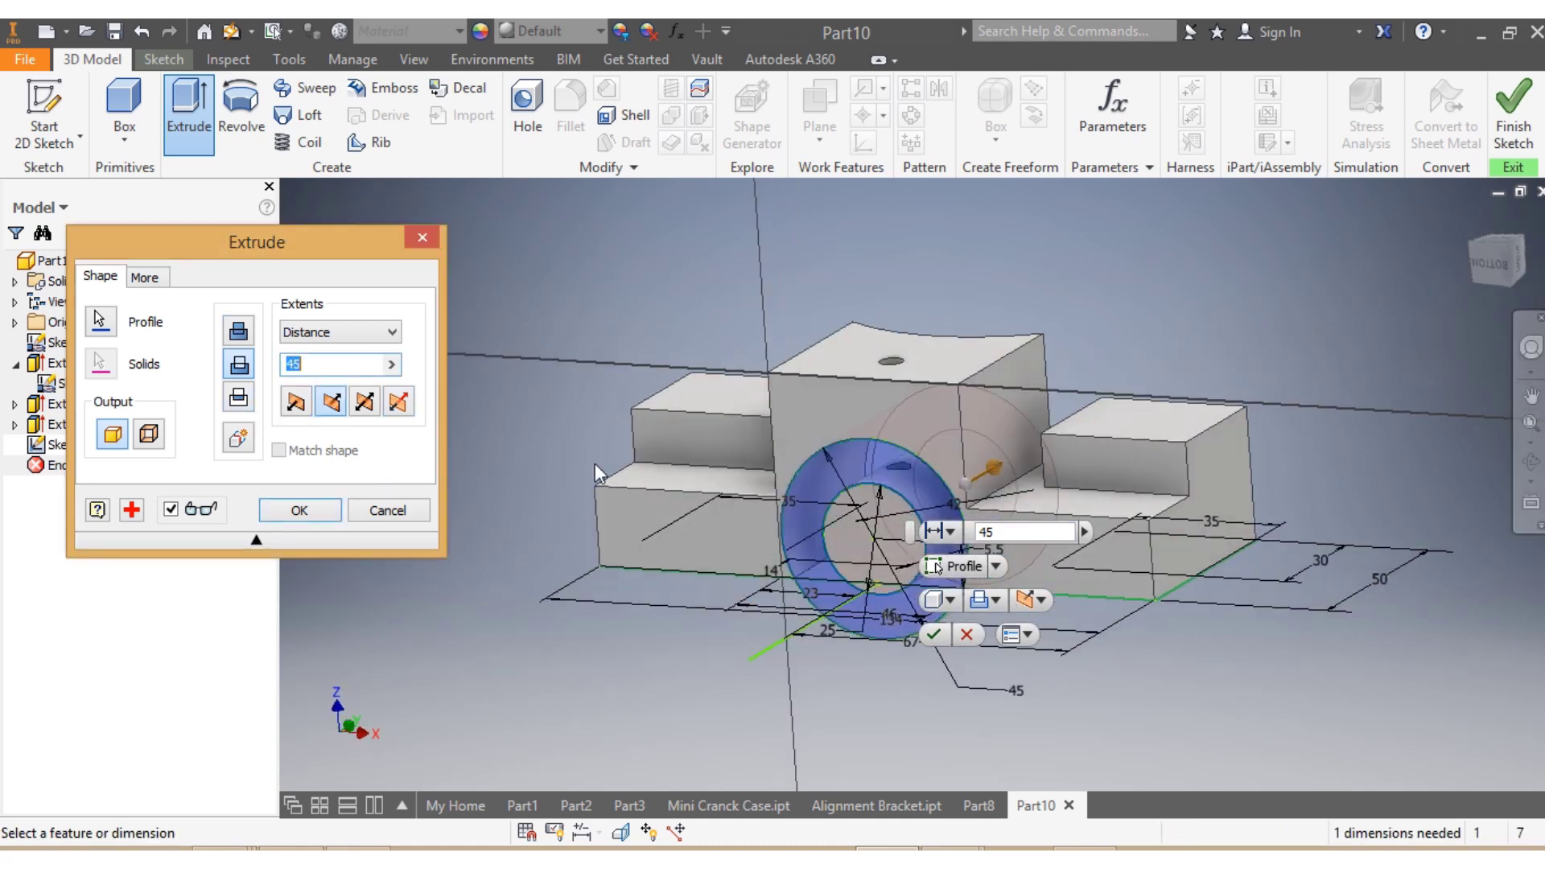
mouse_move(1493, 270)
mouse_down()
mouse_move(1439, 308)
mouse_move(1378, 420)
mouse_up()
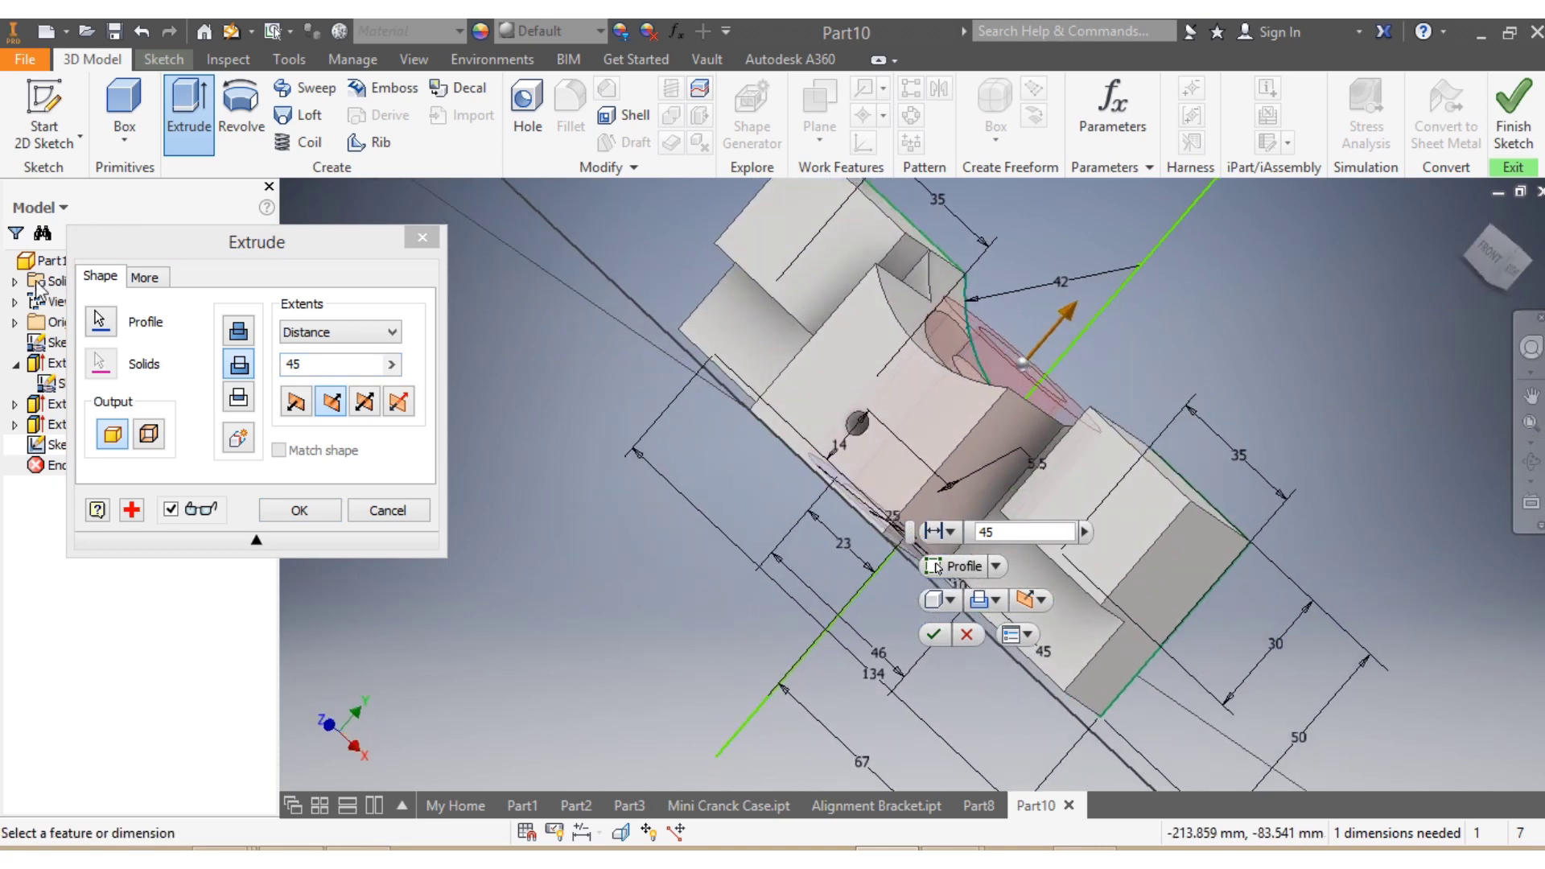
click(238, 330)
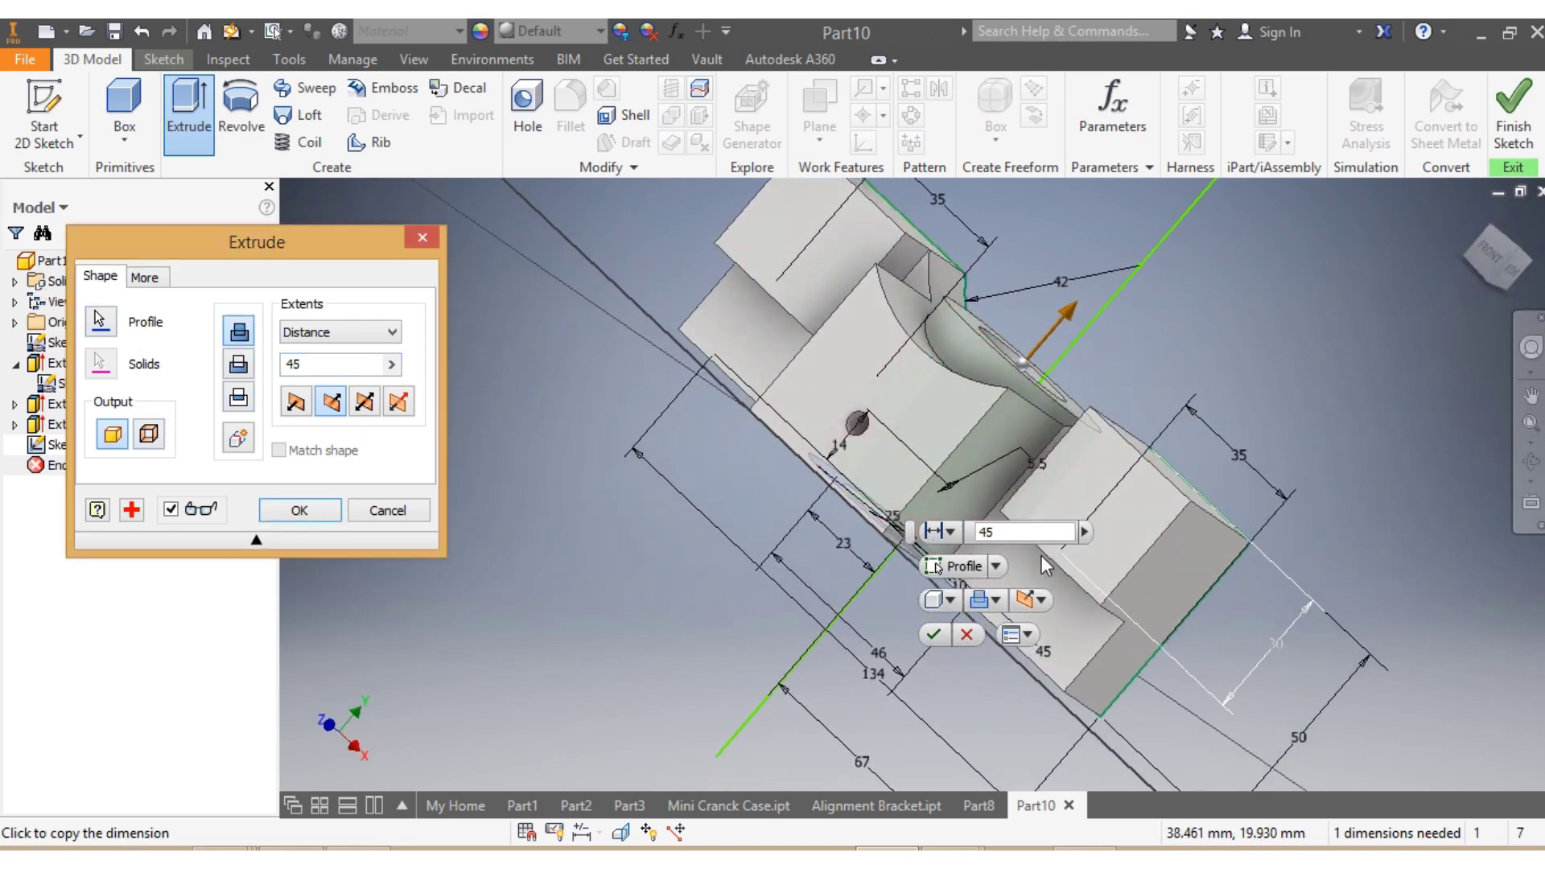
click(999, 532)
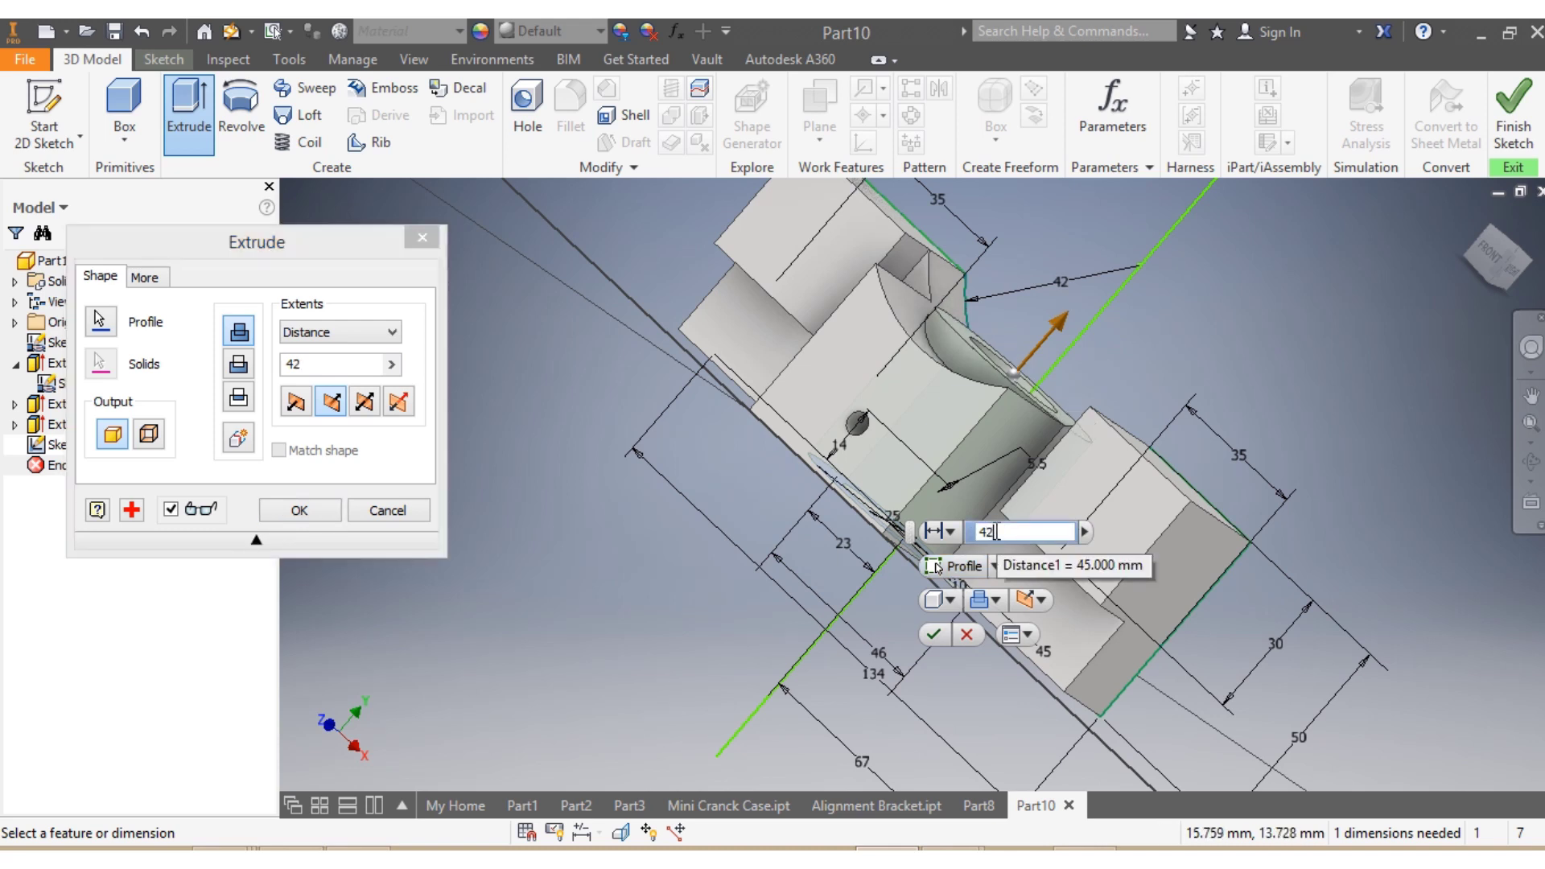
text(0)
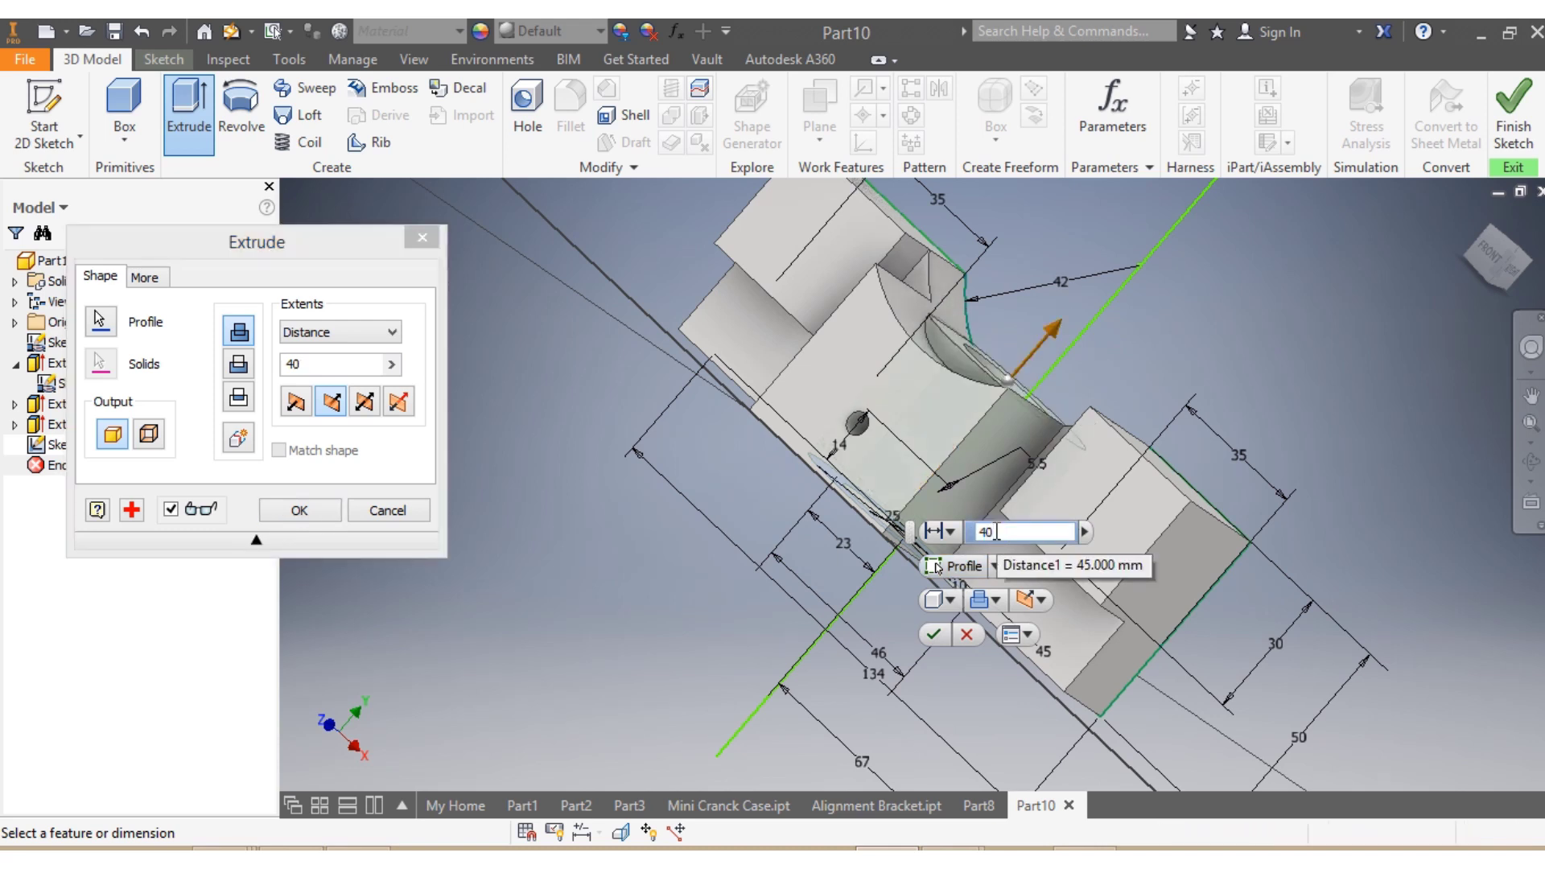
click(932, 635)
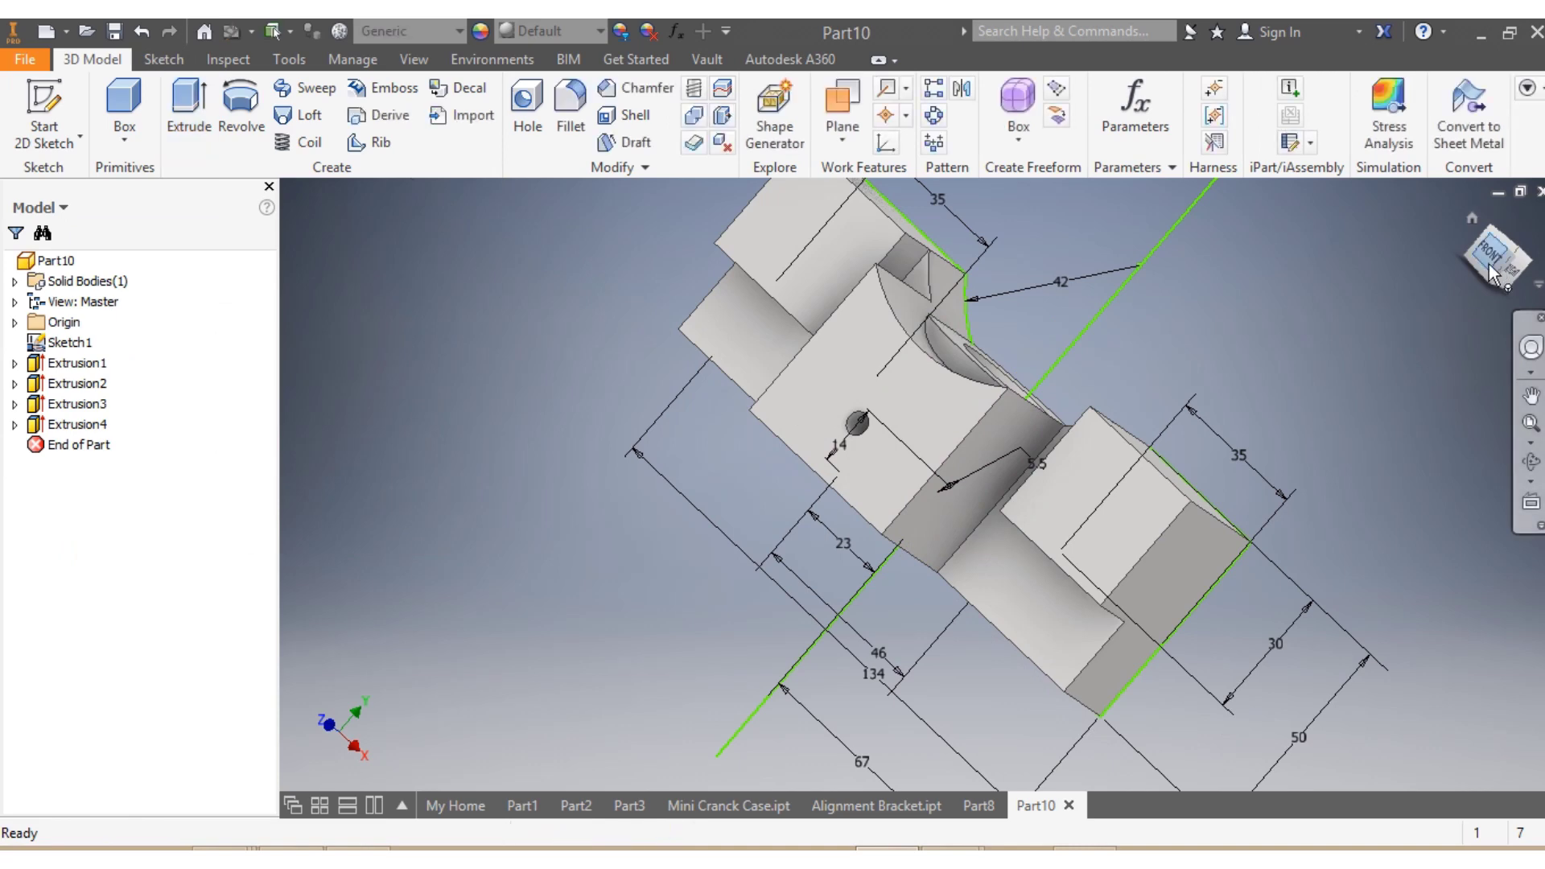
Make the concentric-circle sketch used by the ring extrusion visible again.
mouse_move(1489, 264)
mouse_down()
mouse_move(1384, 310)
mouse_move(1449, 205)
mouse_up()
shift+middle_drag(1022, 434, 1026, 422)
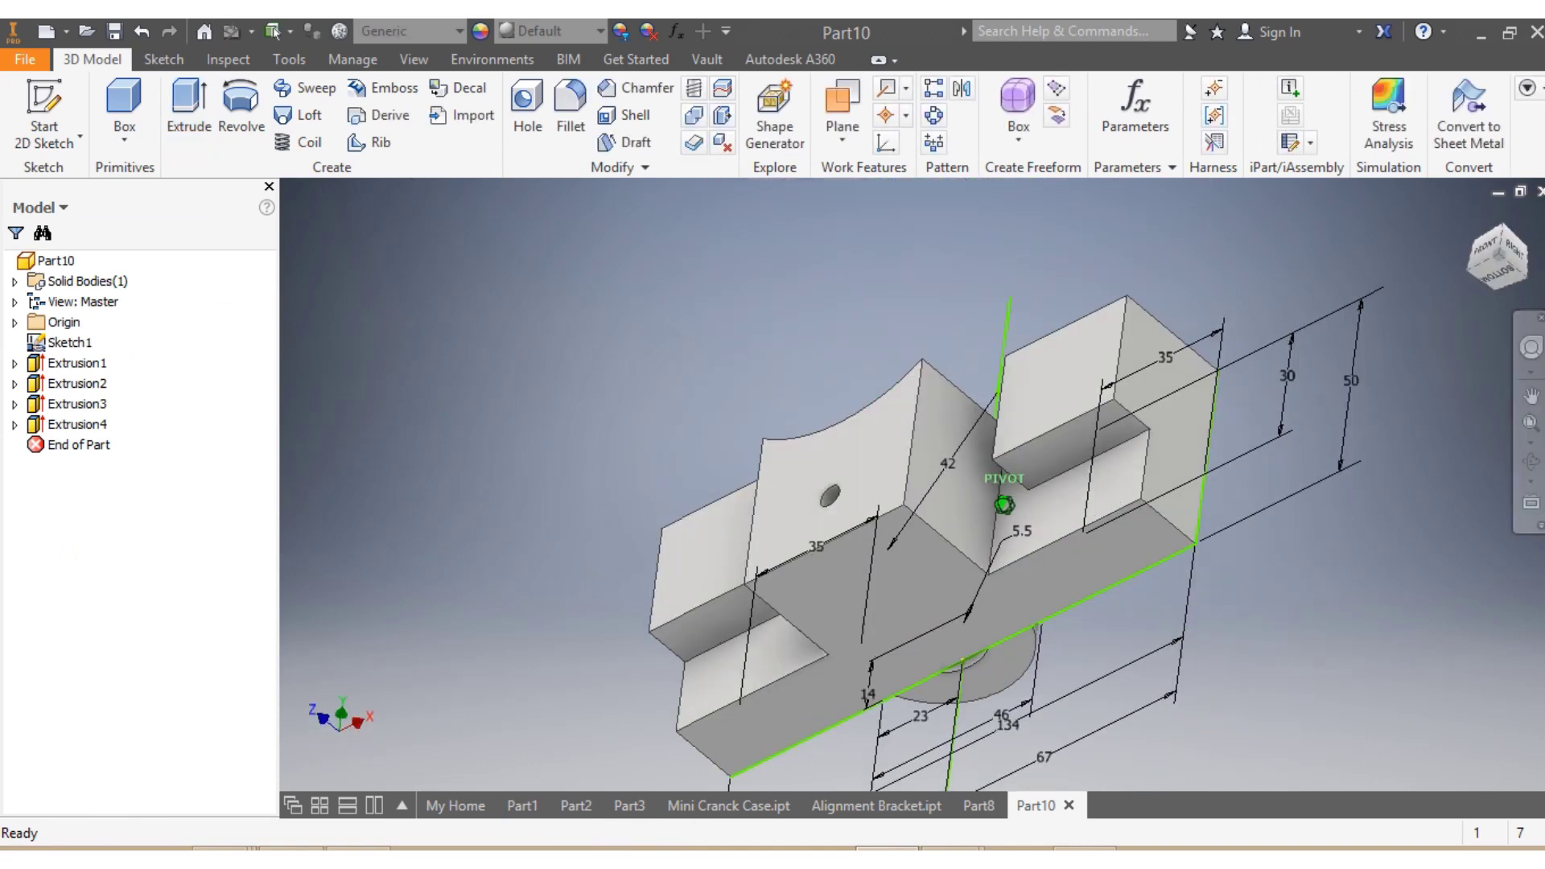
click(13, 424)
right_click(72, 448)
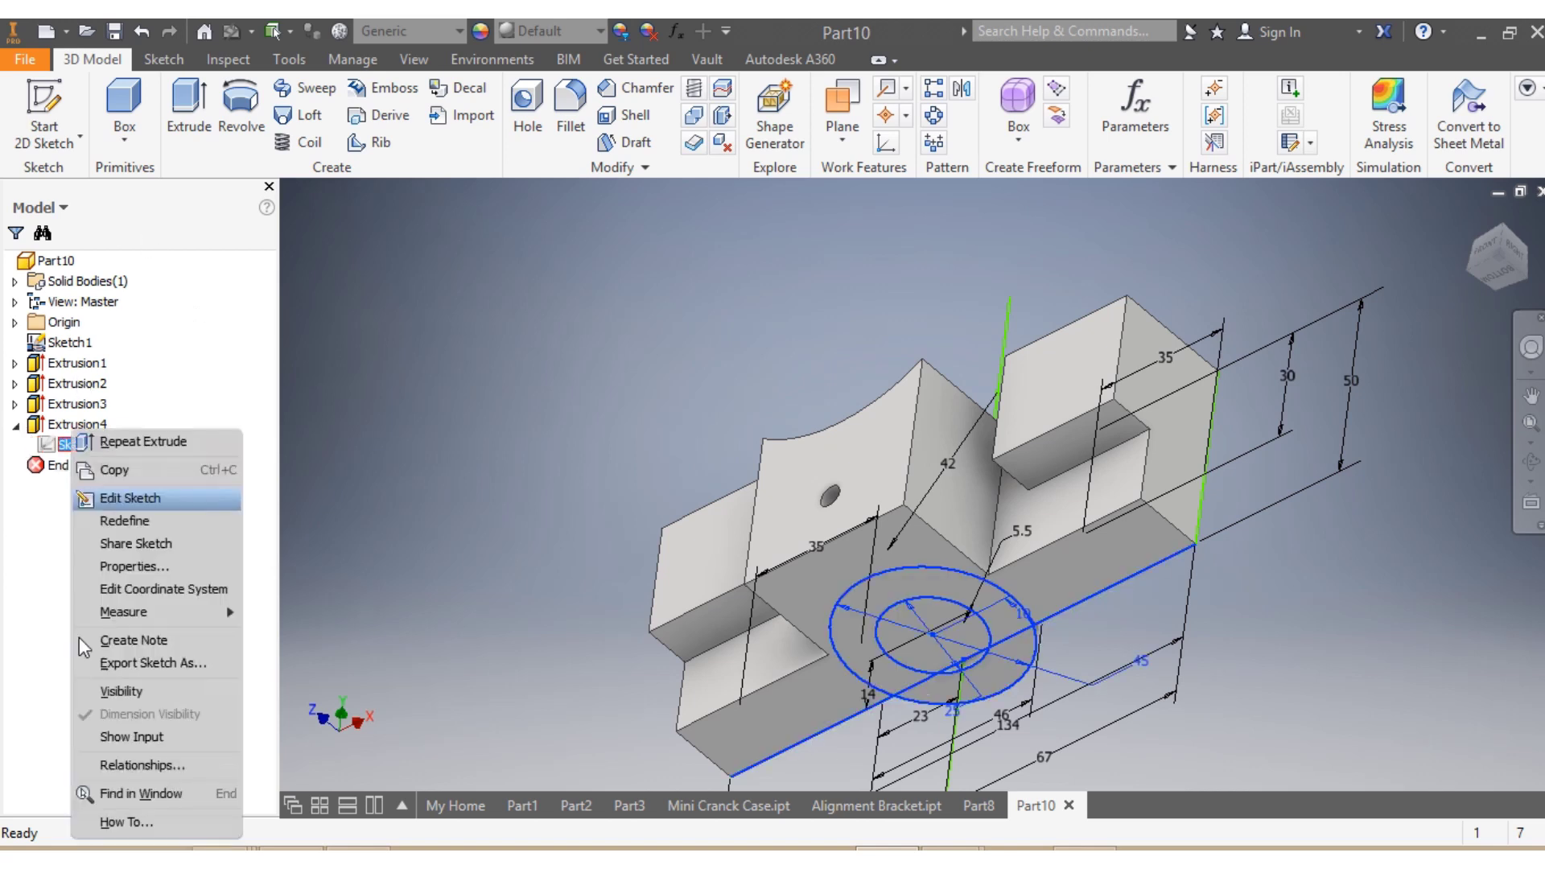
click(122, 691)
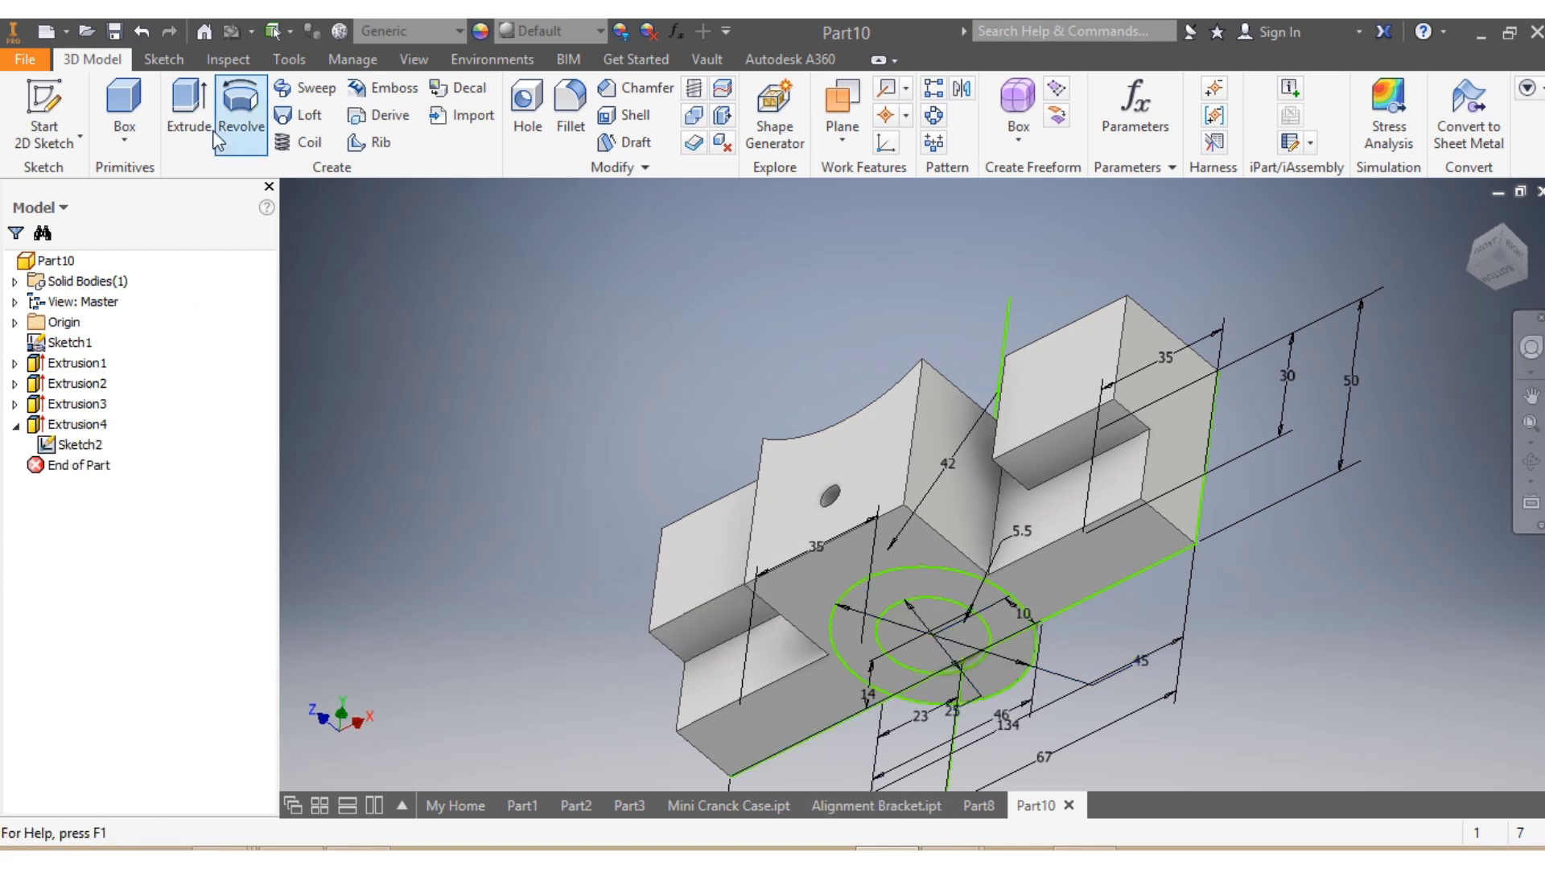
Cut the 25 mm inner circle 40 mm deep into the body to open the bore.
click(193, 117)
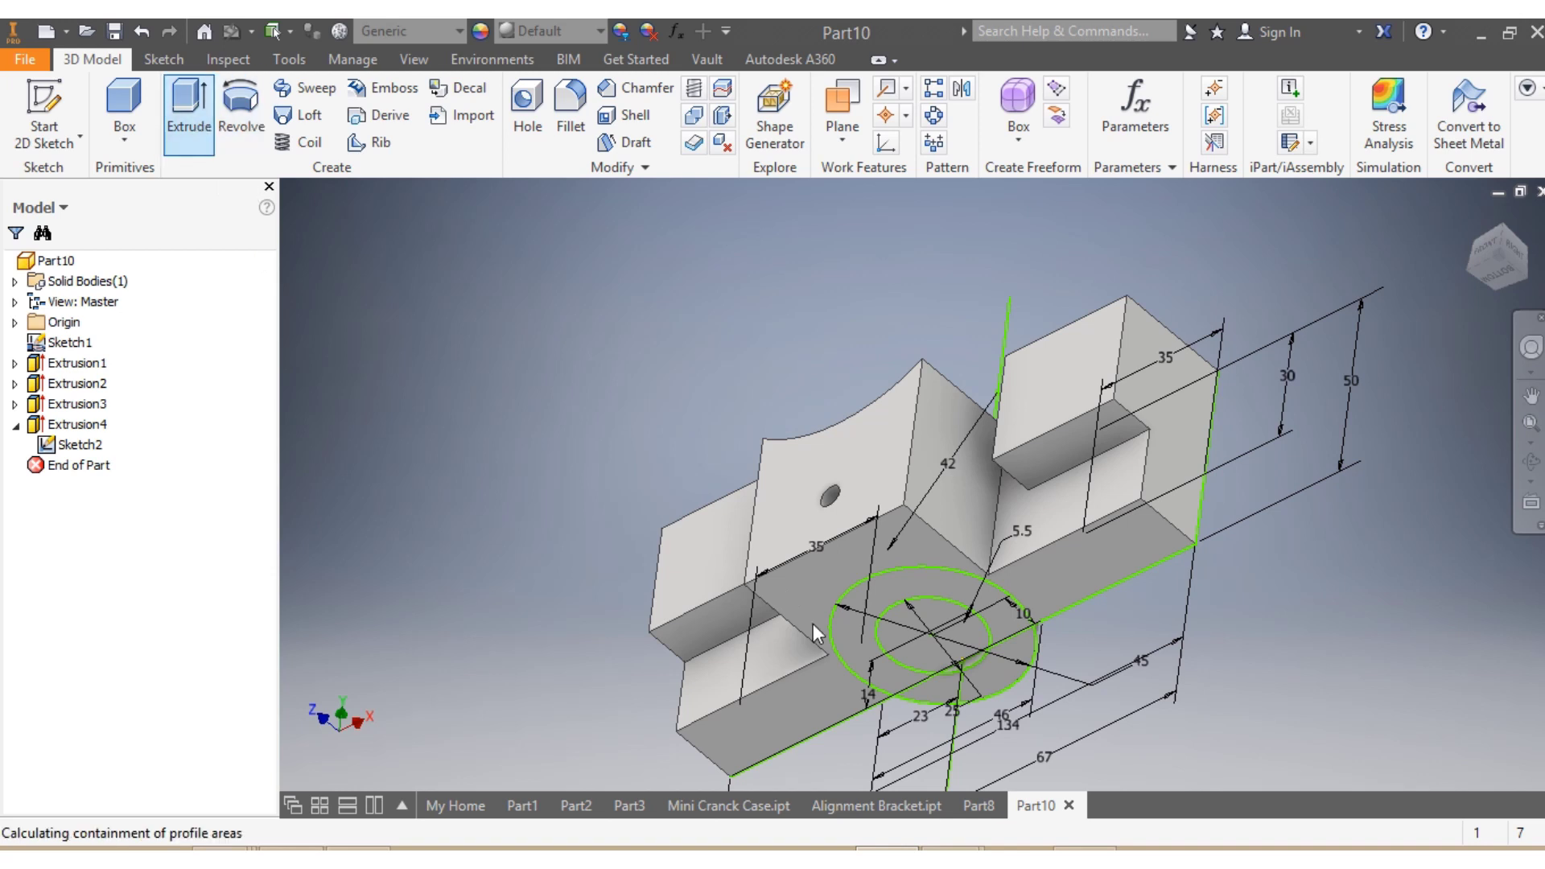
click(948, 641)
click(239, 366)
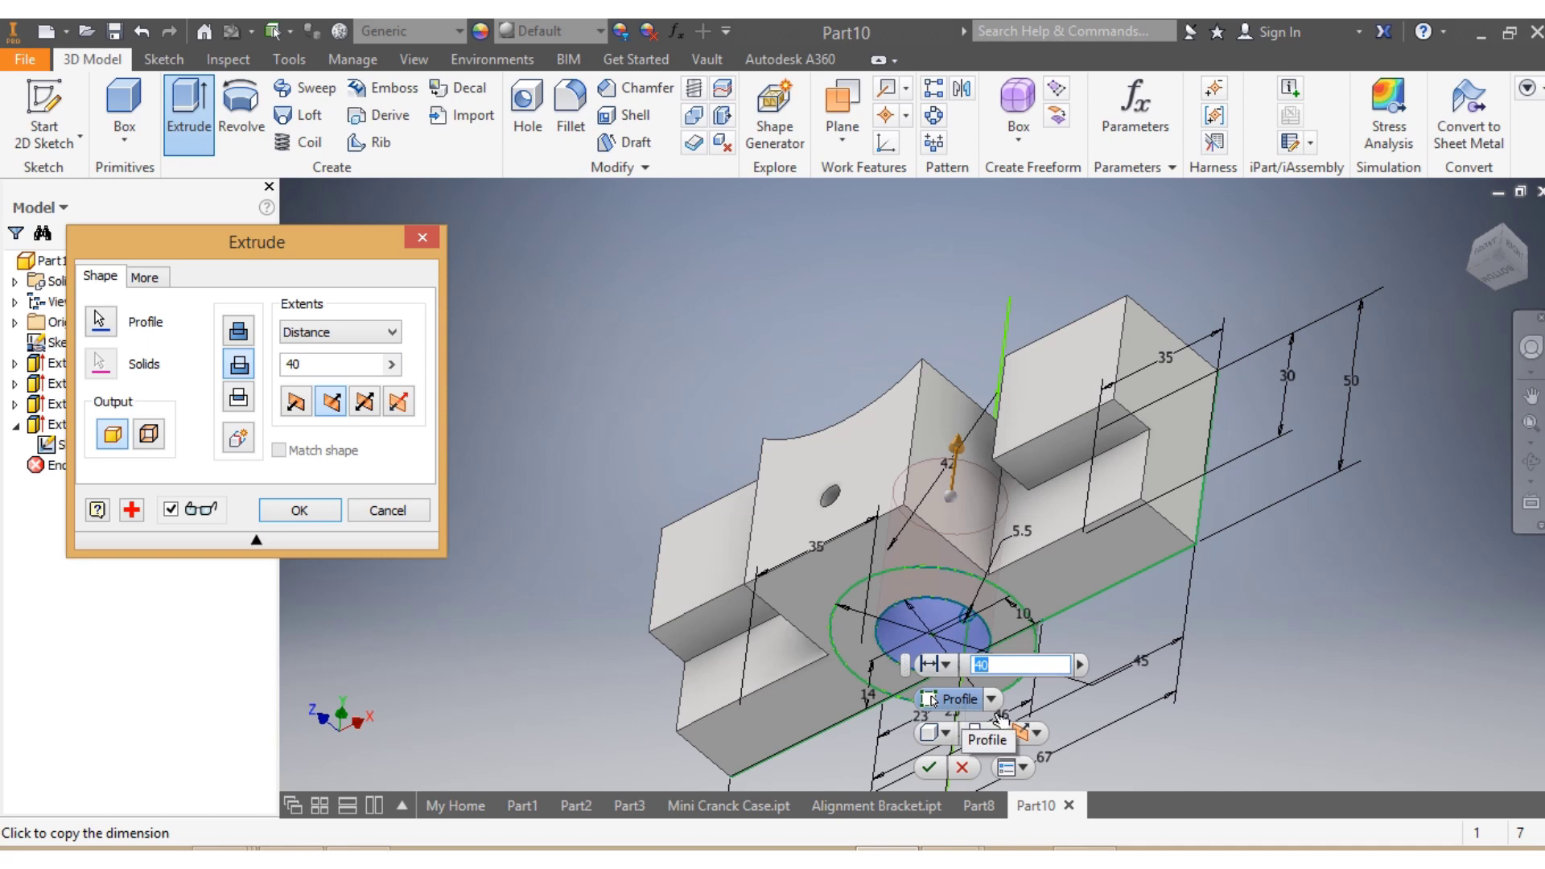
mouse_move(1498, 278)
mouse_down()
mouse_move(1476, 297)
mouse_move(1504, 269)
mouse_up()
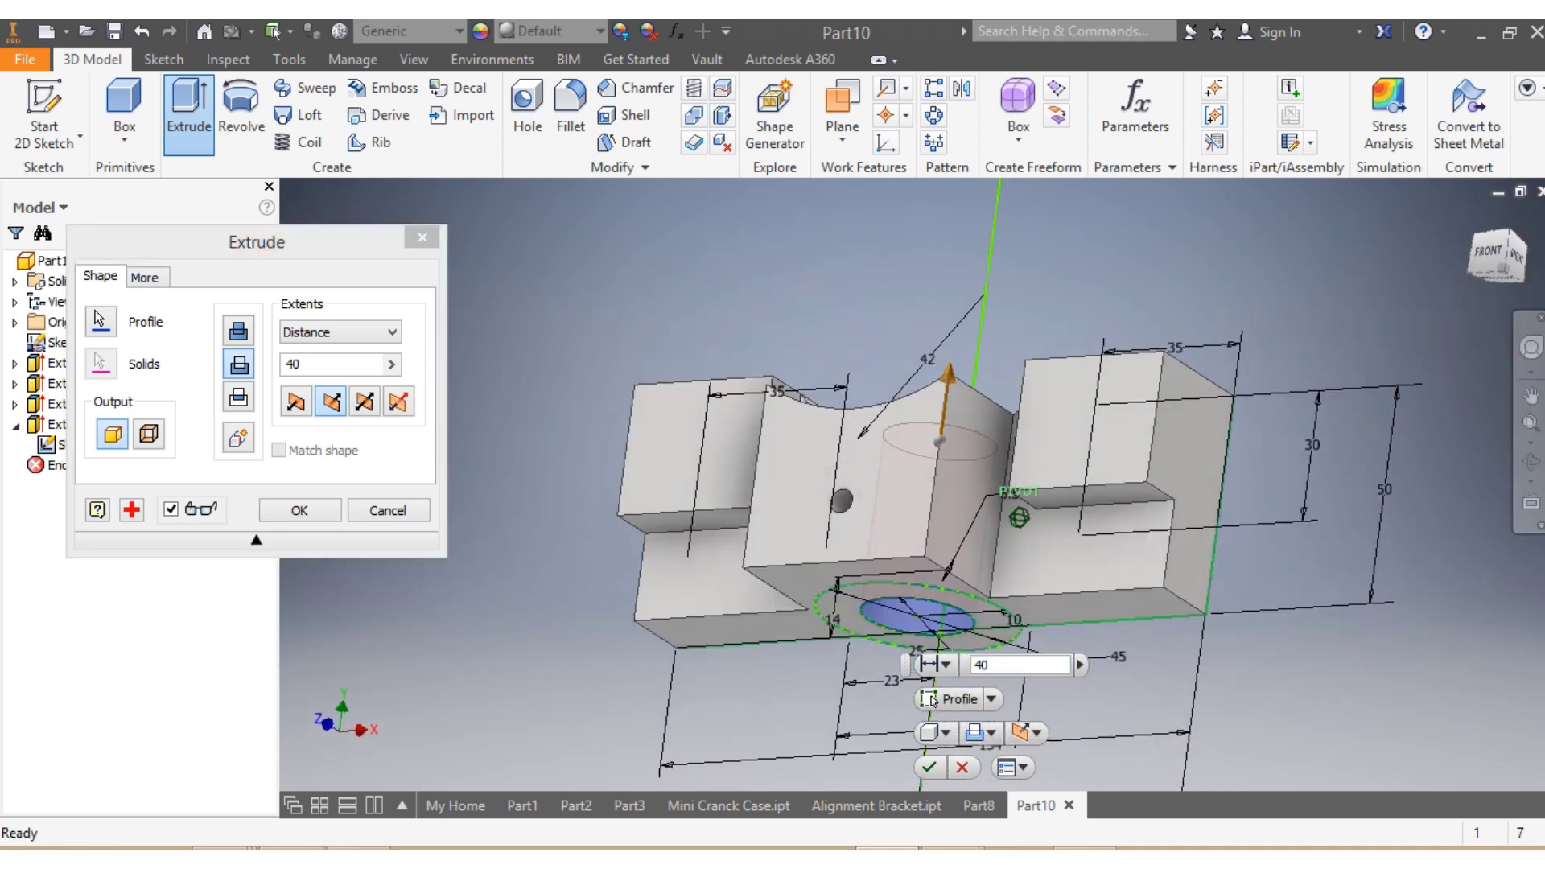
click(928, 767)
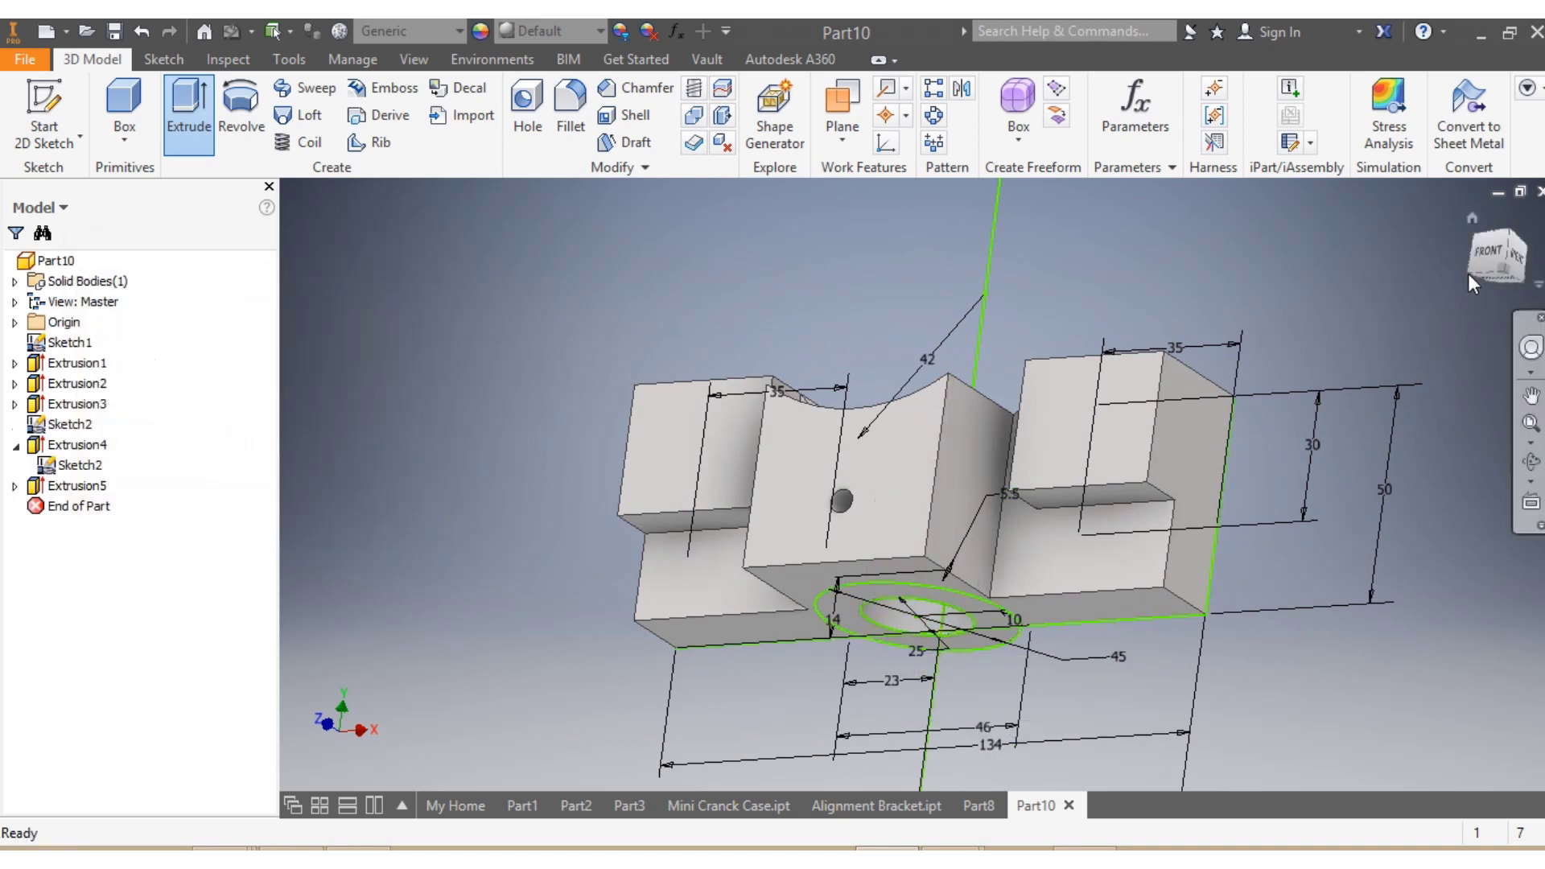
Edit the base profile sketch and close the 42 mm arc with a horizontal line between its two upper endpoints.
mouse_move(1493, 263)
mouse_down()
mouse_move(1479, 283)
mouse_move(1490, 266)
mouse_up()
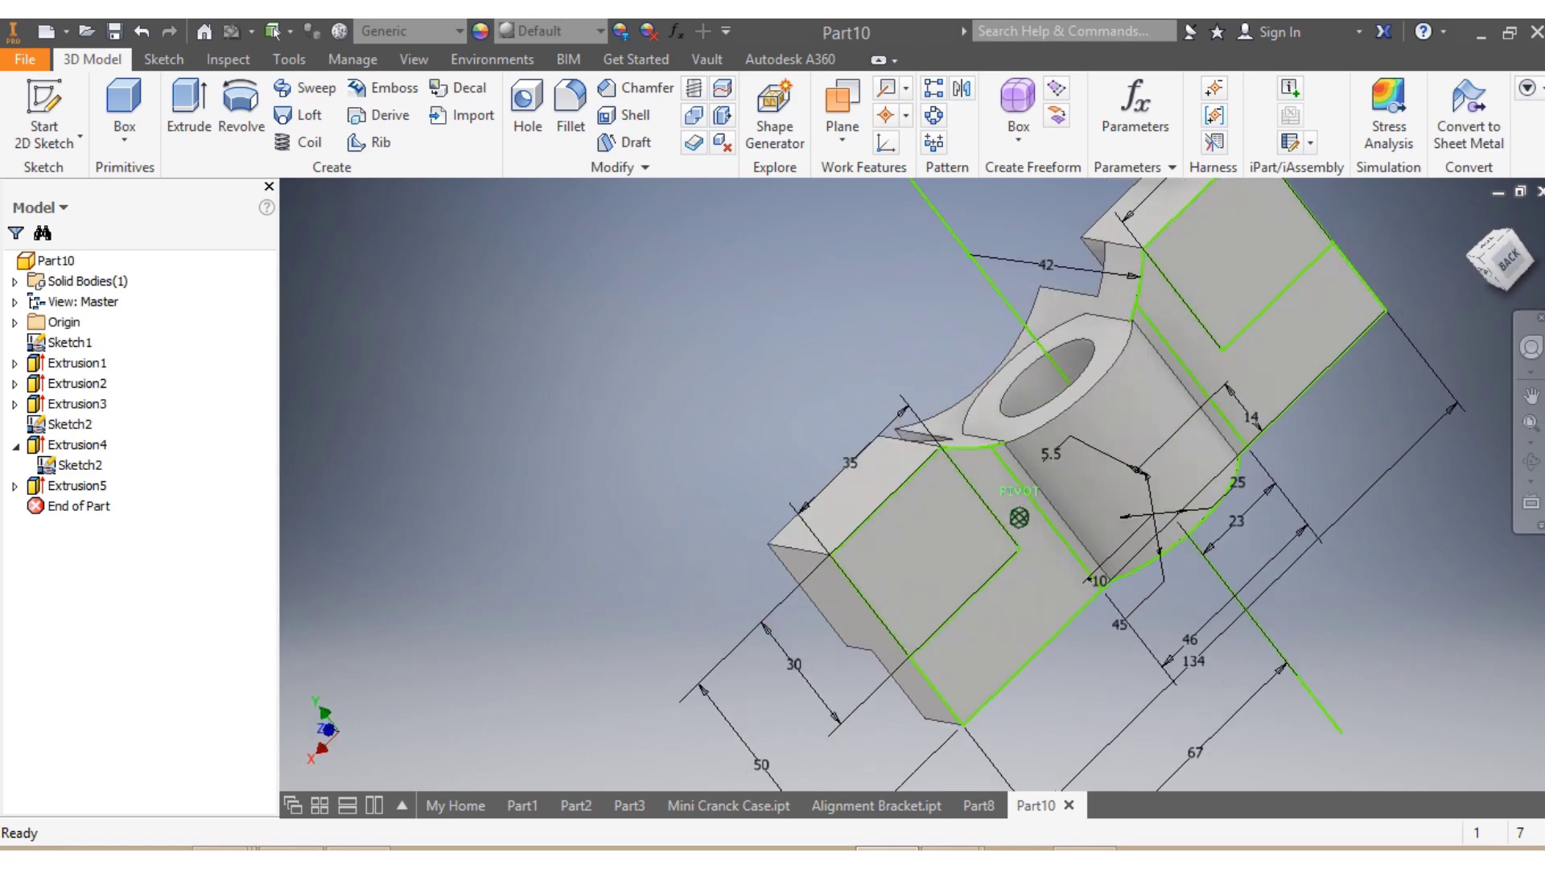
right_click(64, 348)
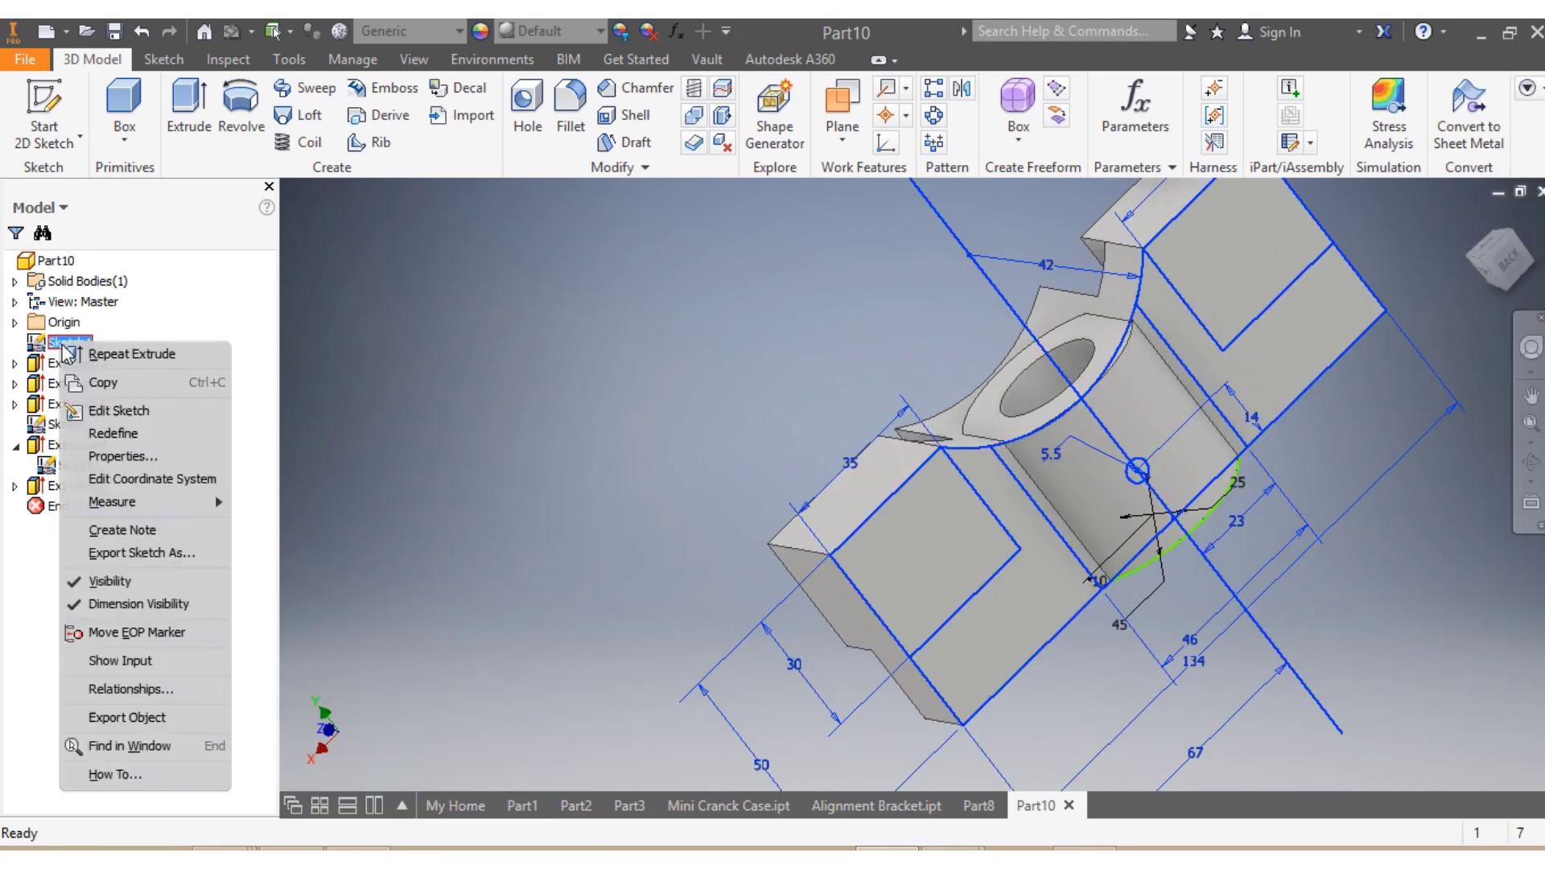
click(119, 411)
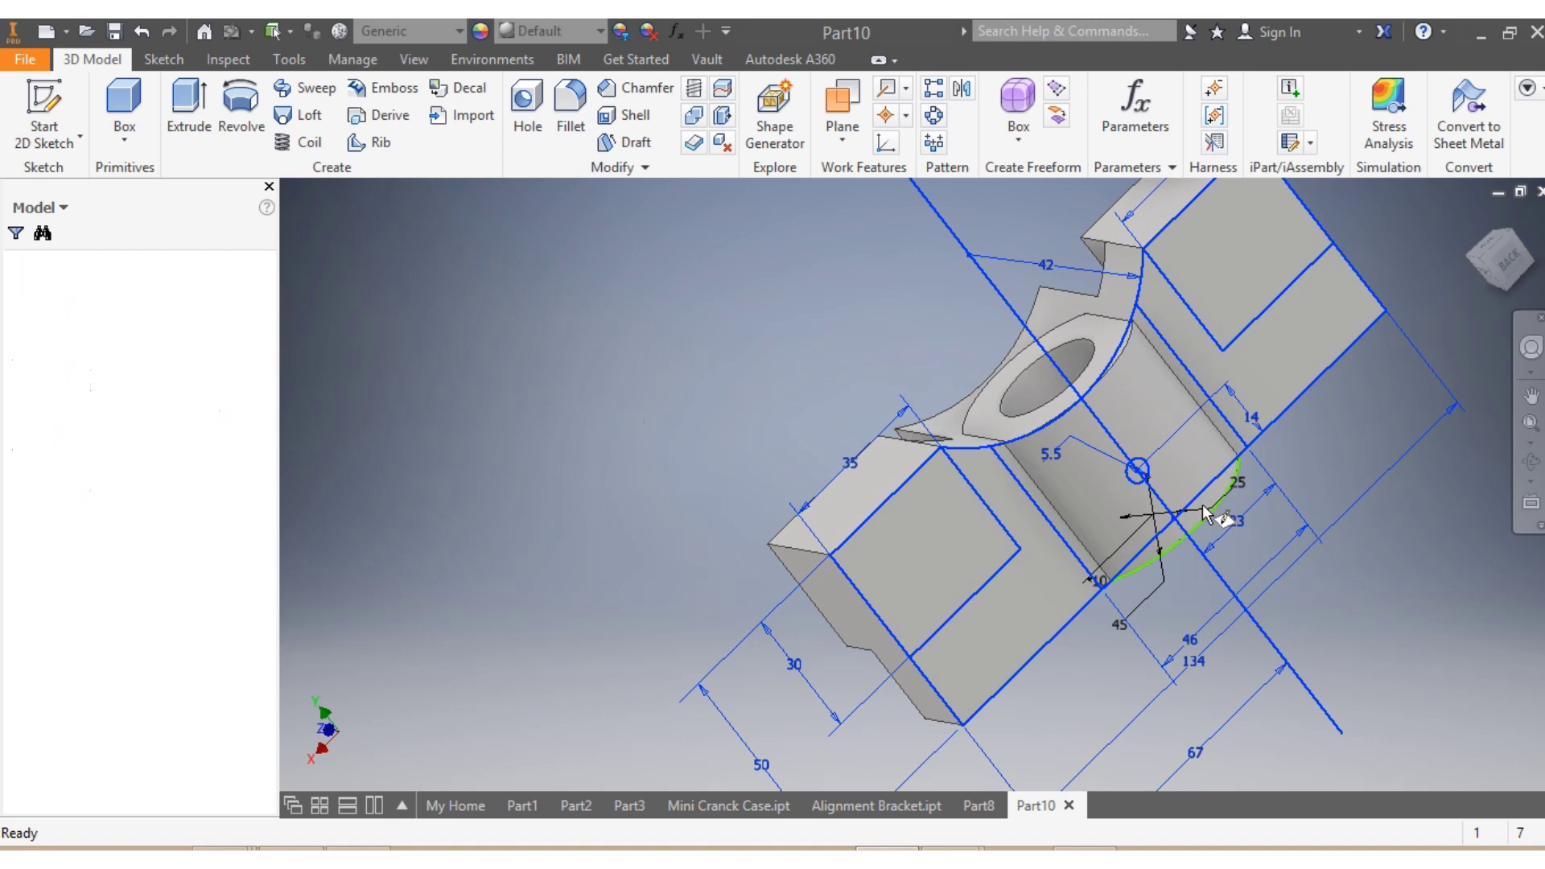
click(115, 110)
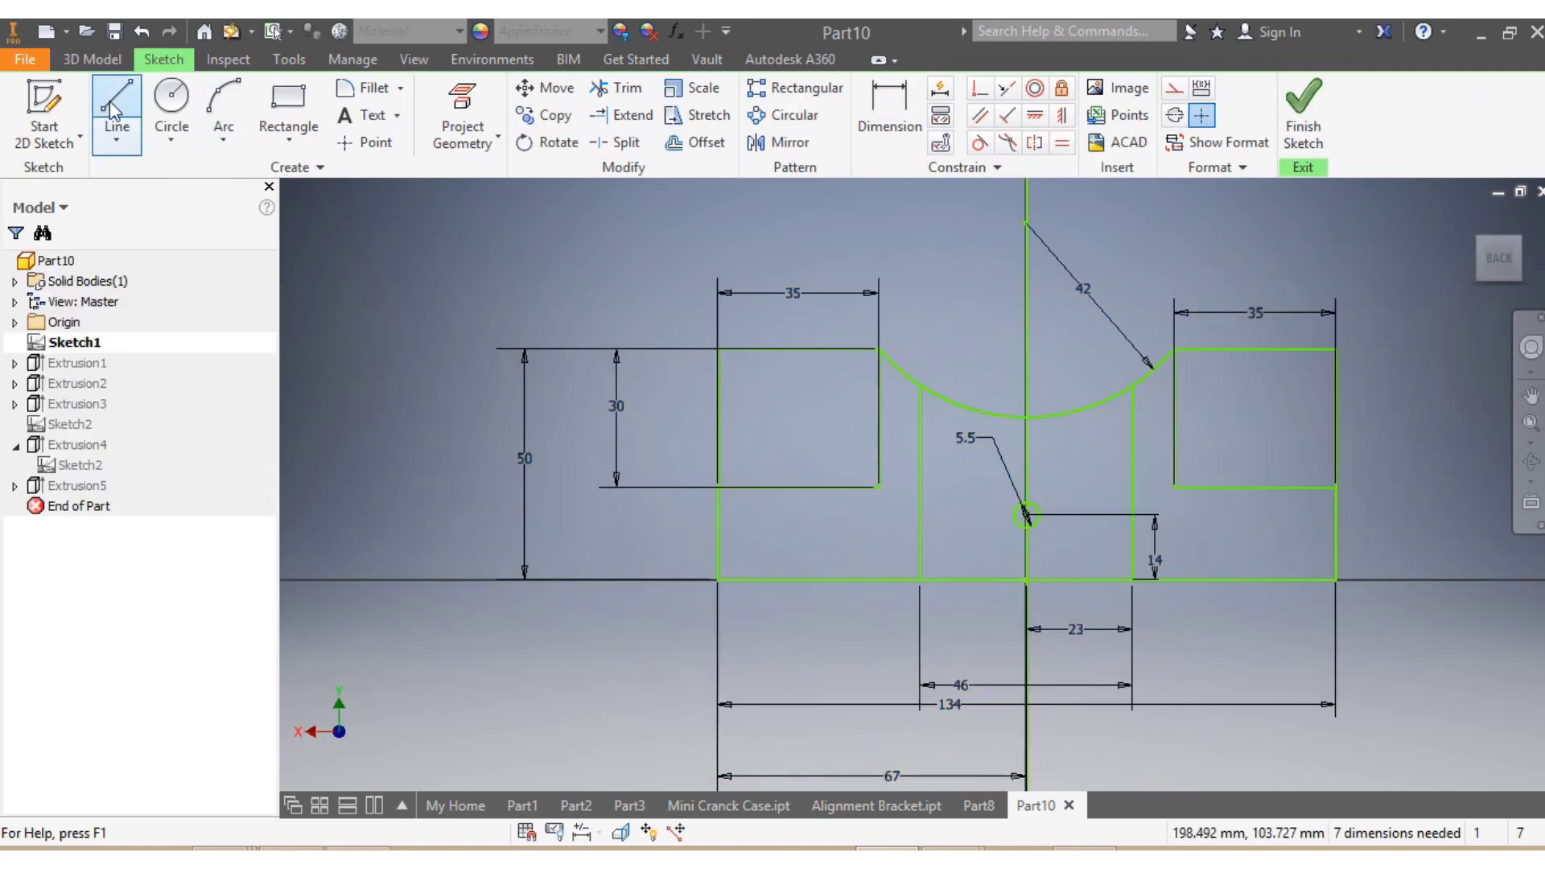
click(879, 348)
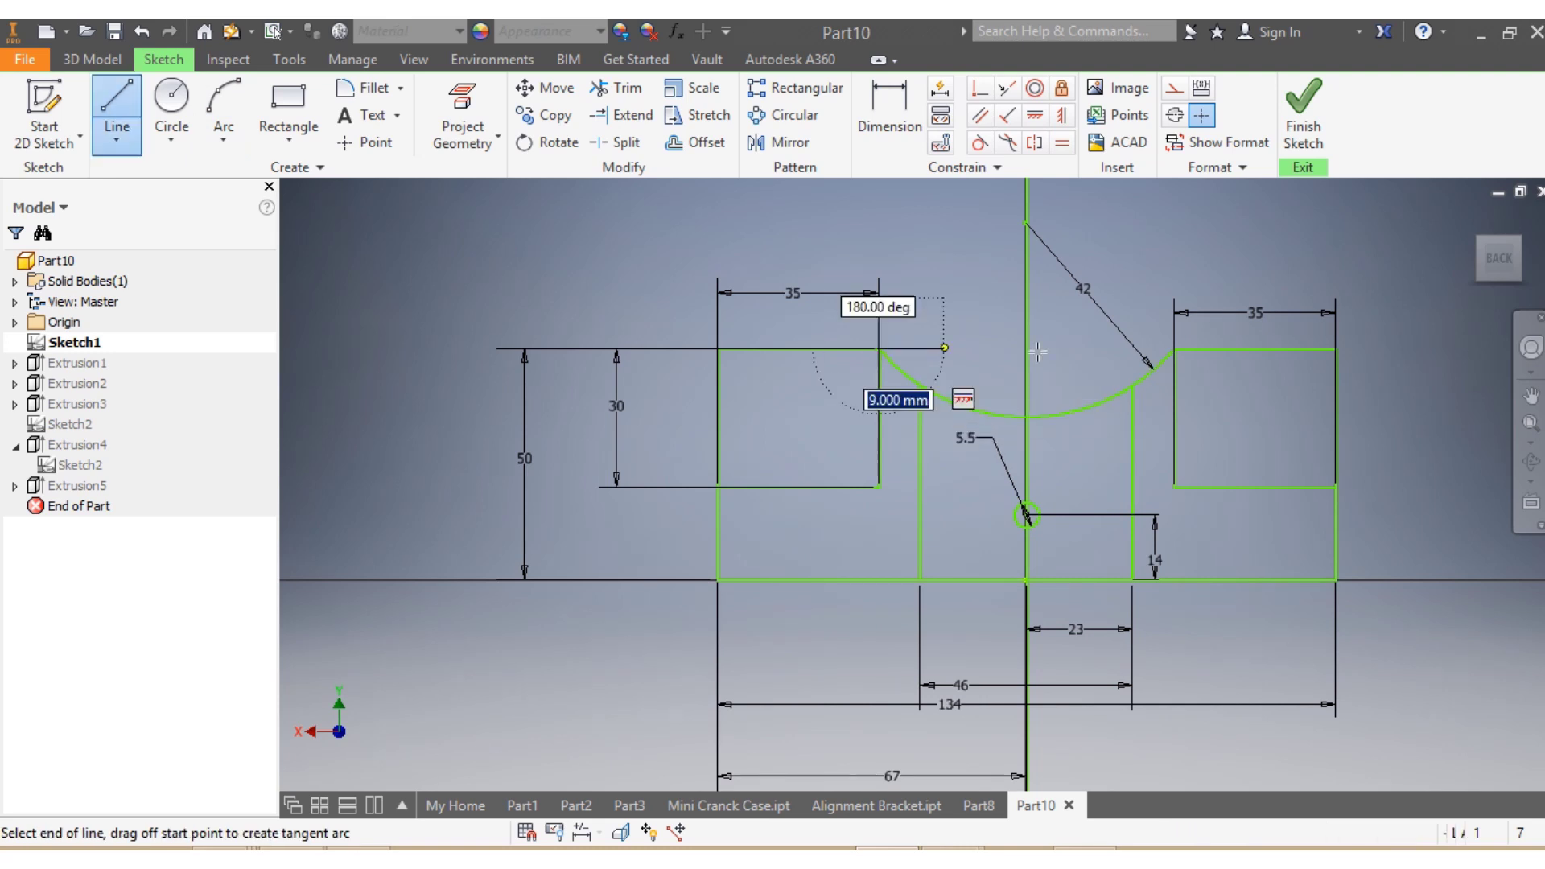
drag(1174, 349, 1175, 349)
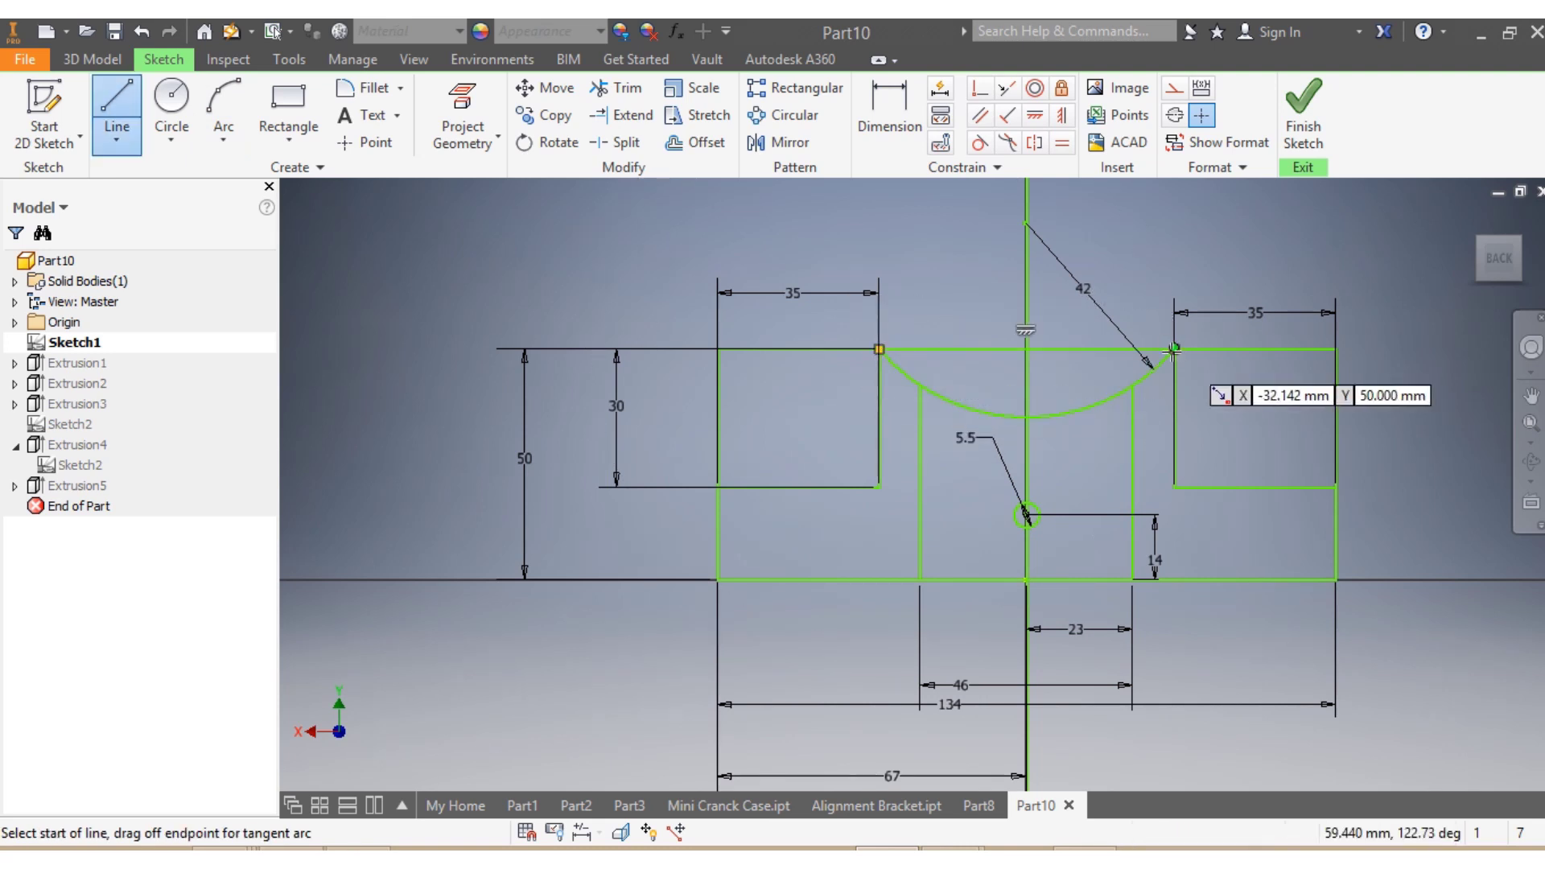
click(1303, 125)
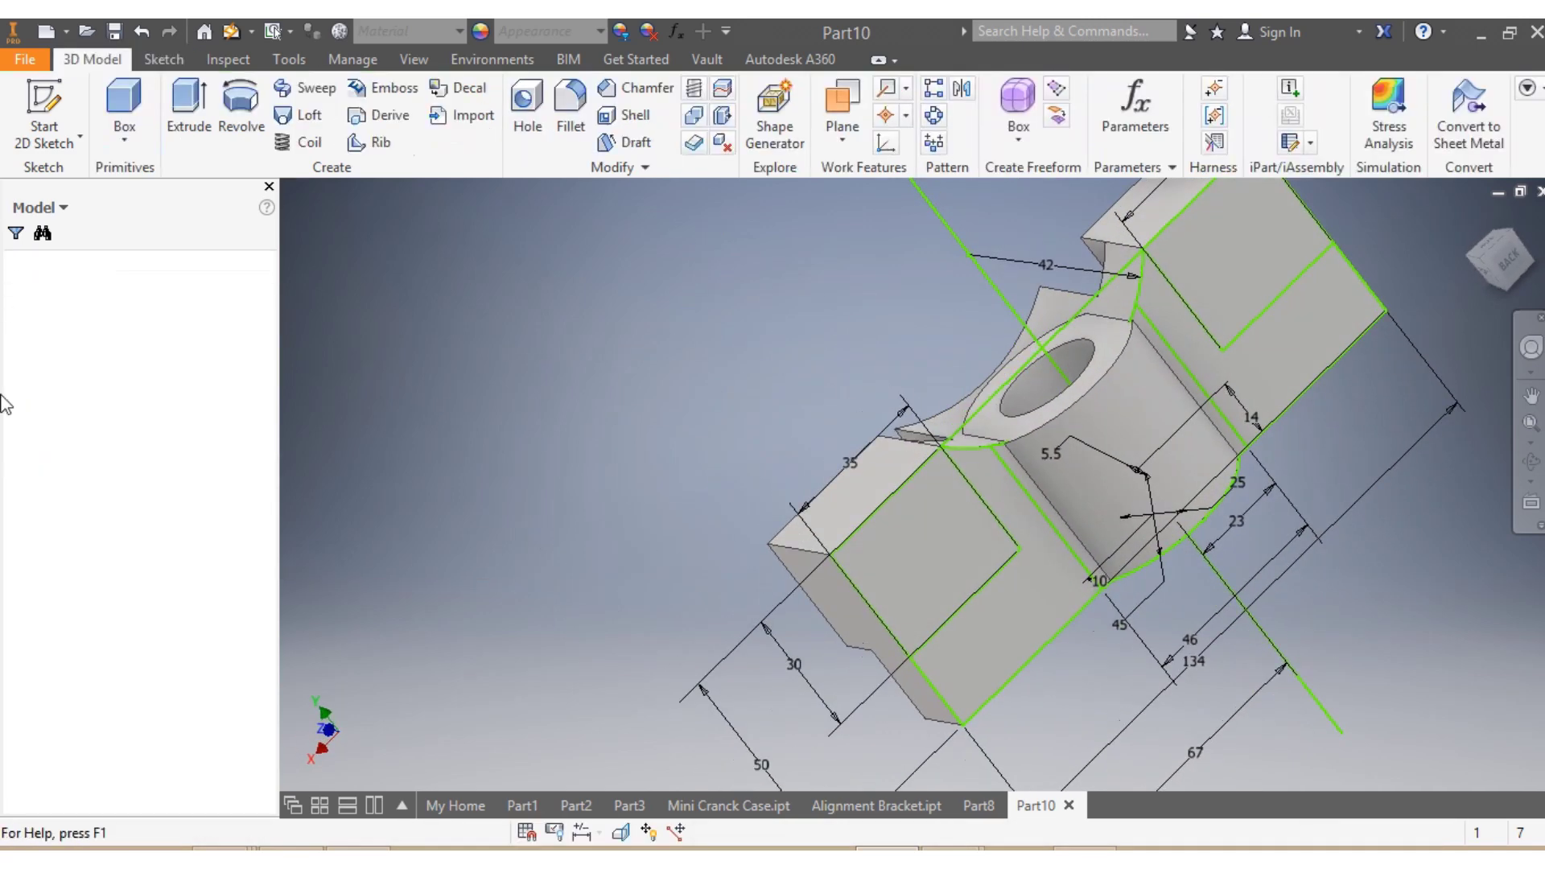
Cut the closed arc segment symmetrically through the body with a distance of 100 mm.
click(191, 116)
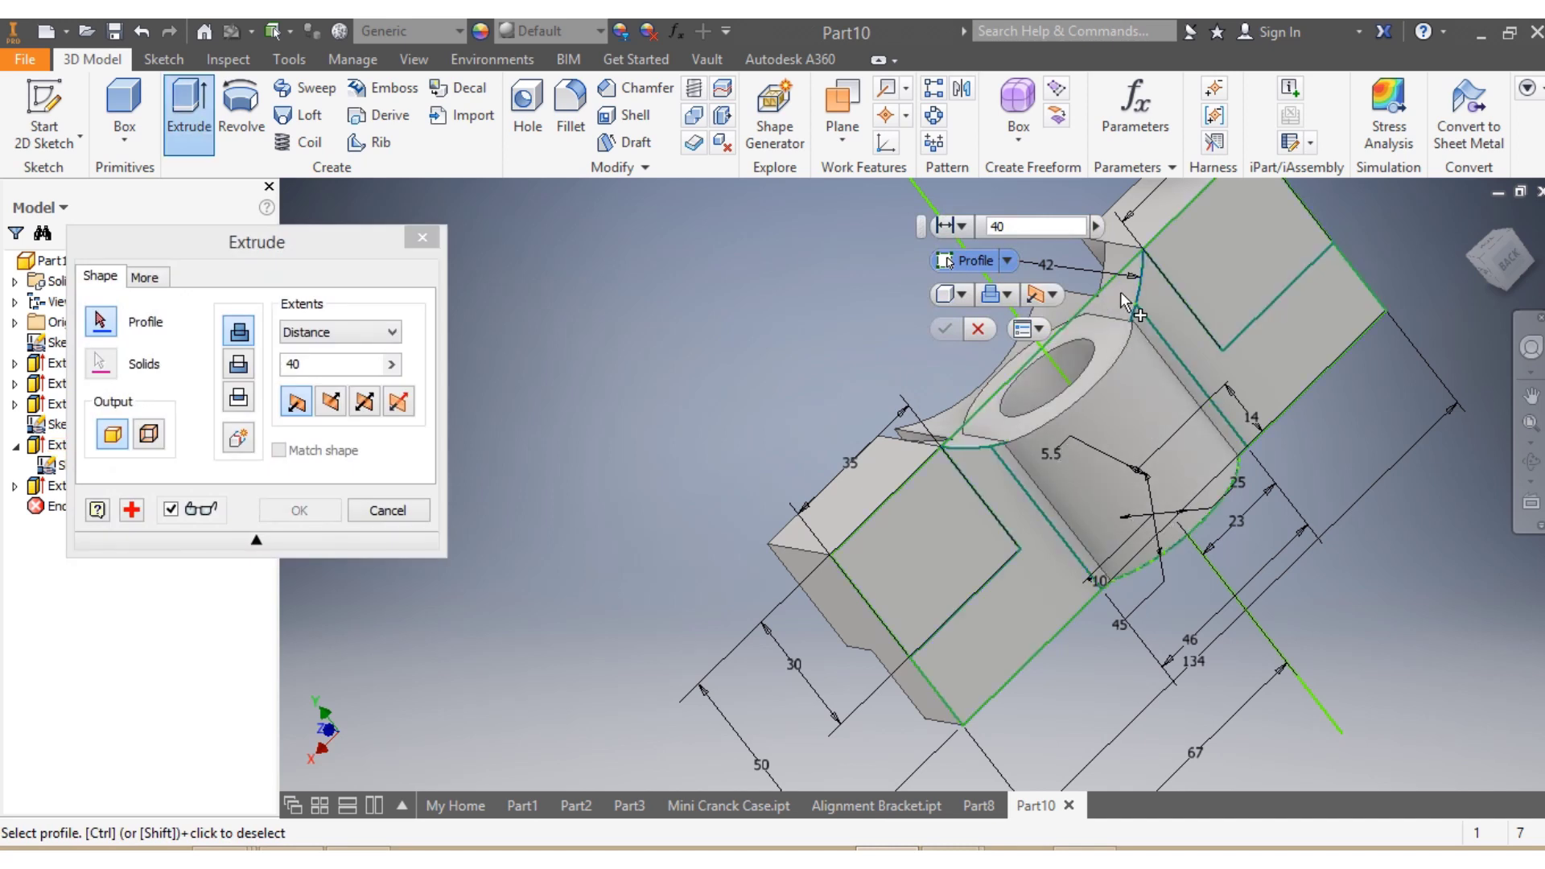
click(1119, 293)
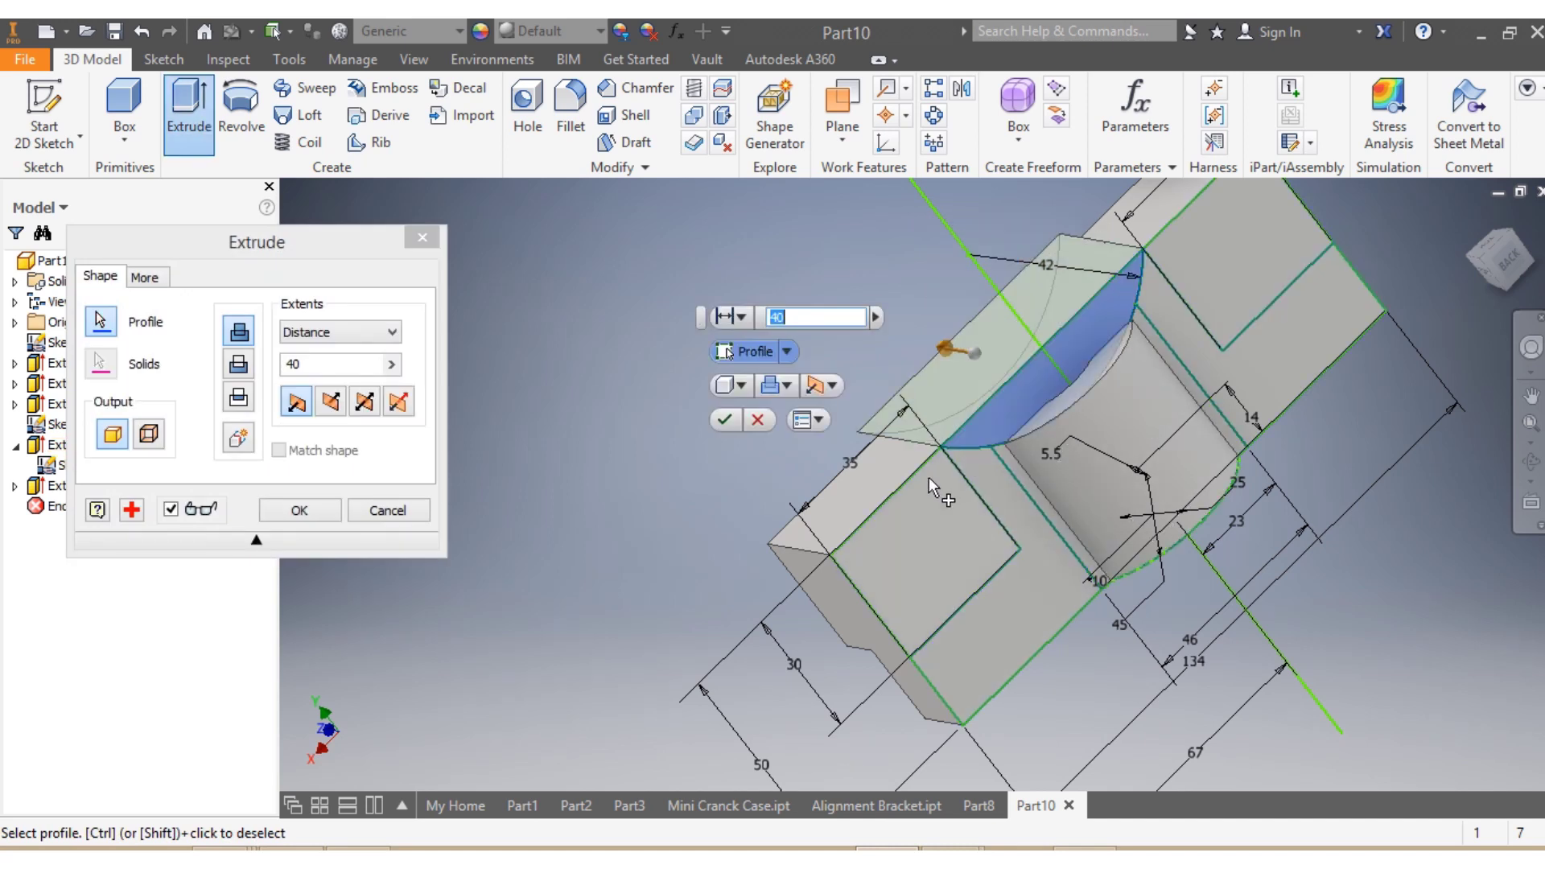
click(246, 366)
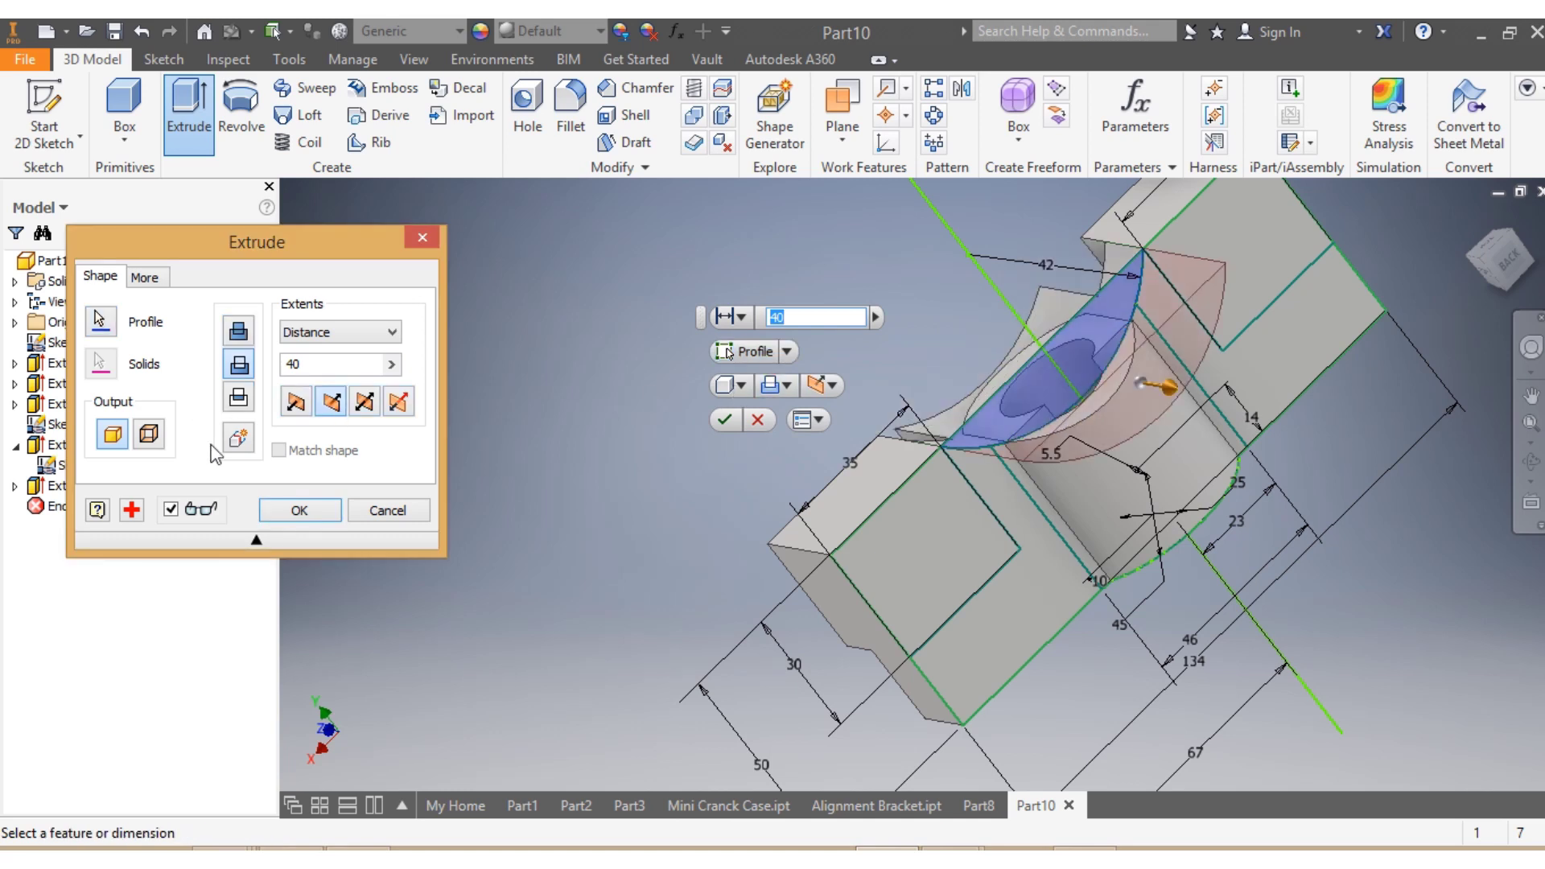
click(364, 402)
double_click(297, 367)
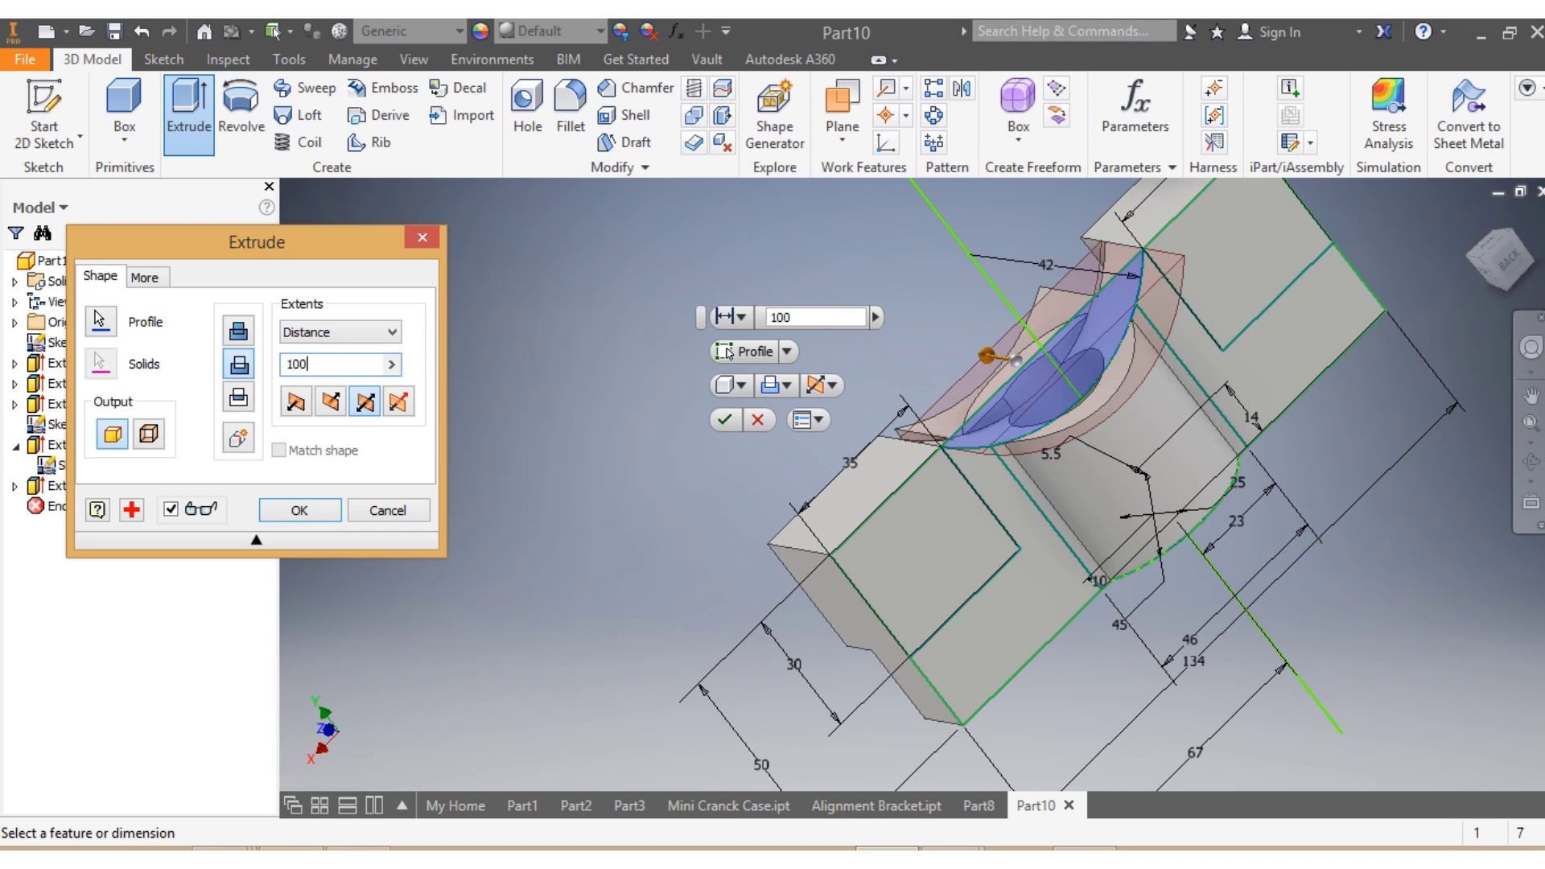
click(719, 426)
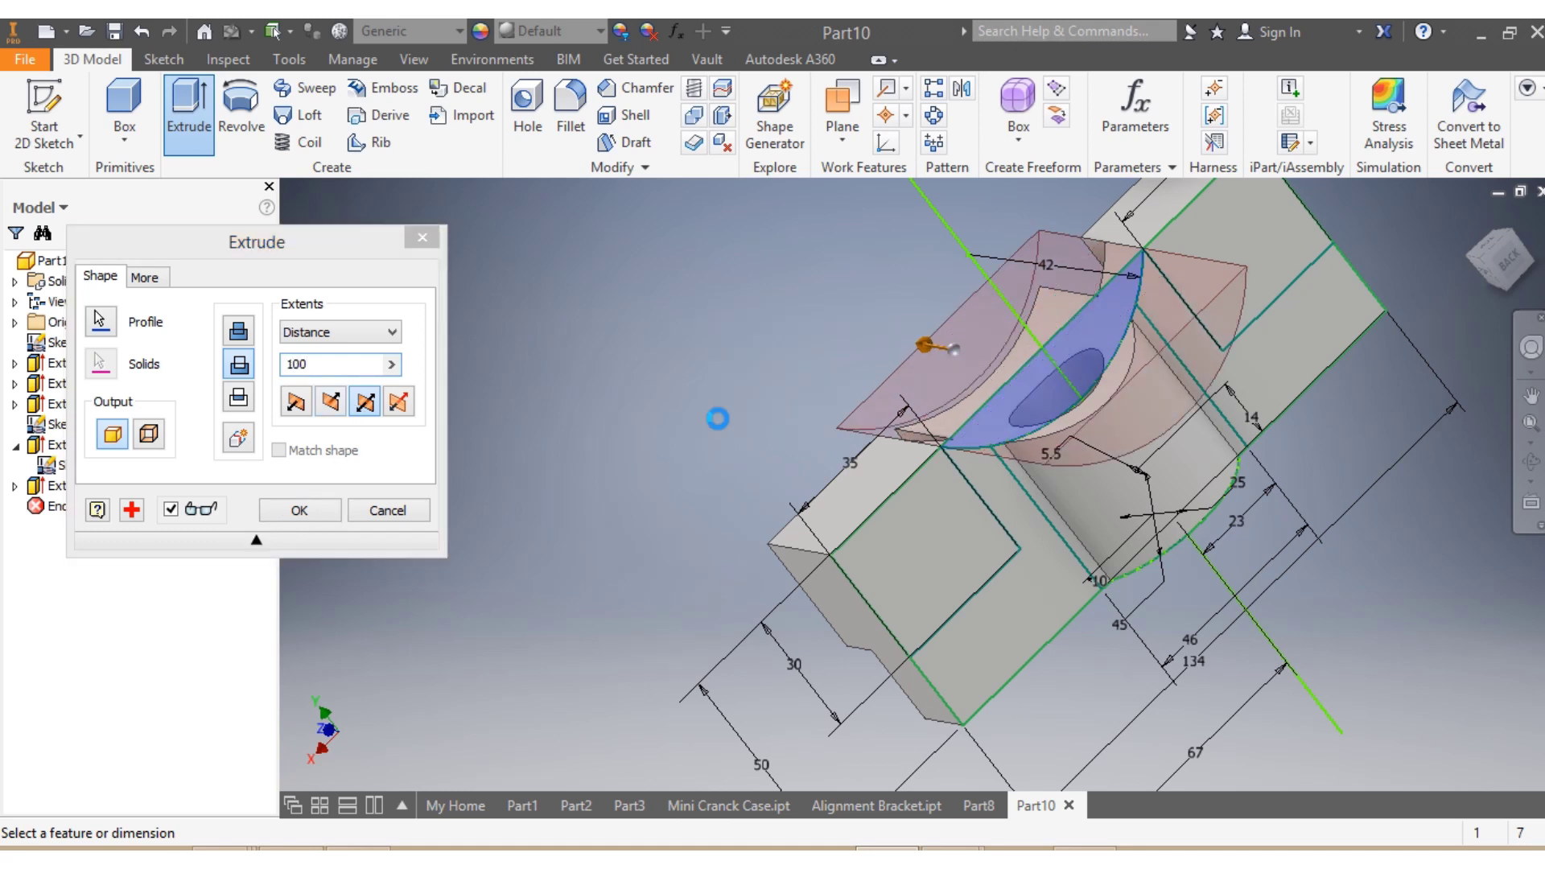
Hide the concentric-circle sketch.
shift+middle_drag(998, 507, 1019, 517)
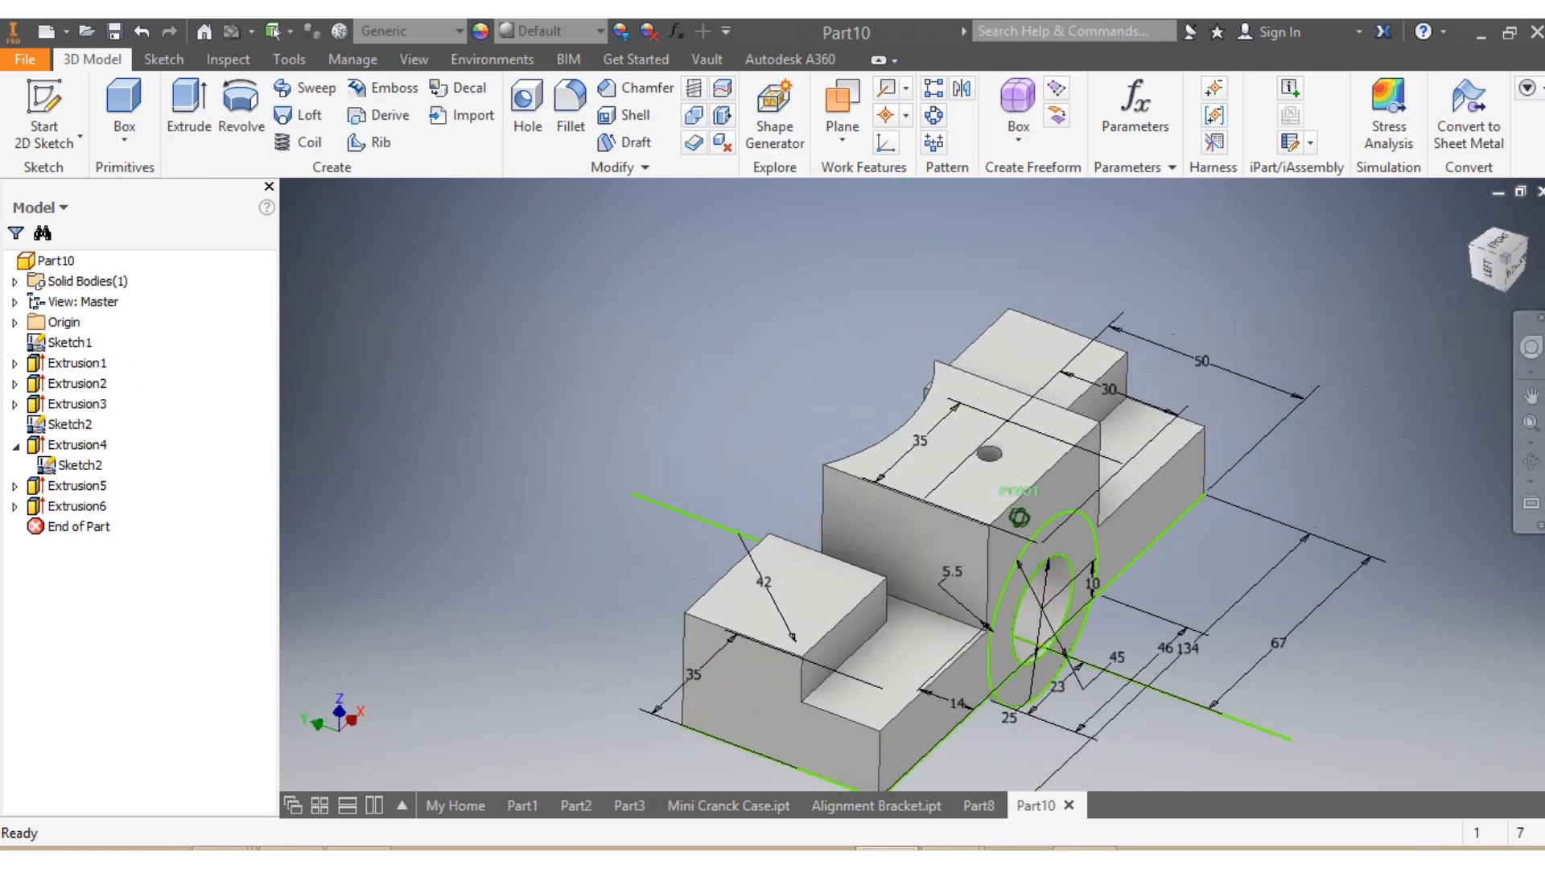
click(66, 465)
right_click(66, 465)
click(105, 663)
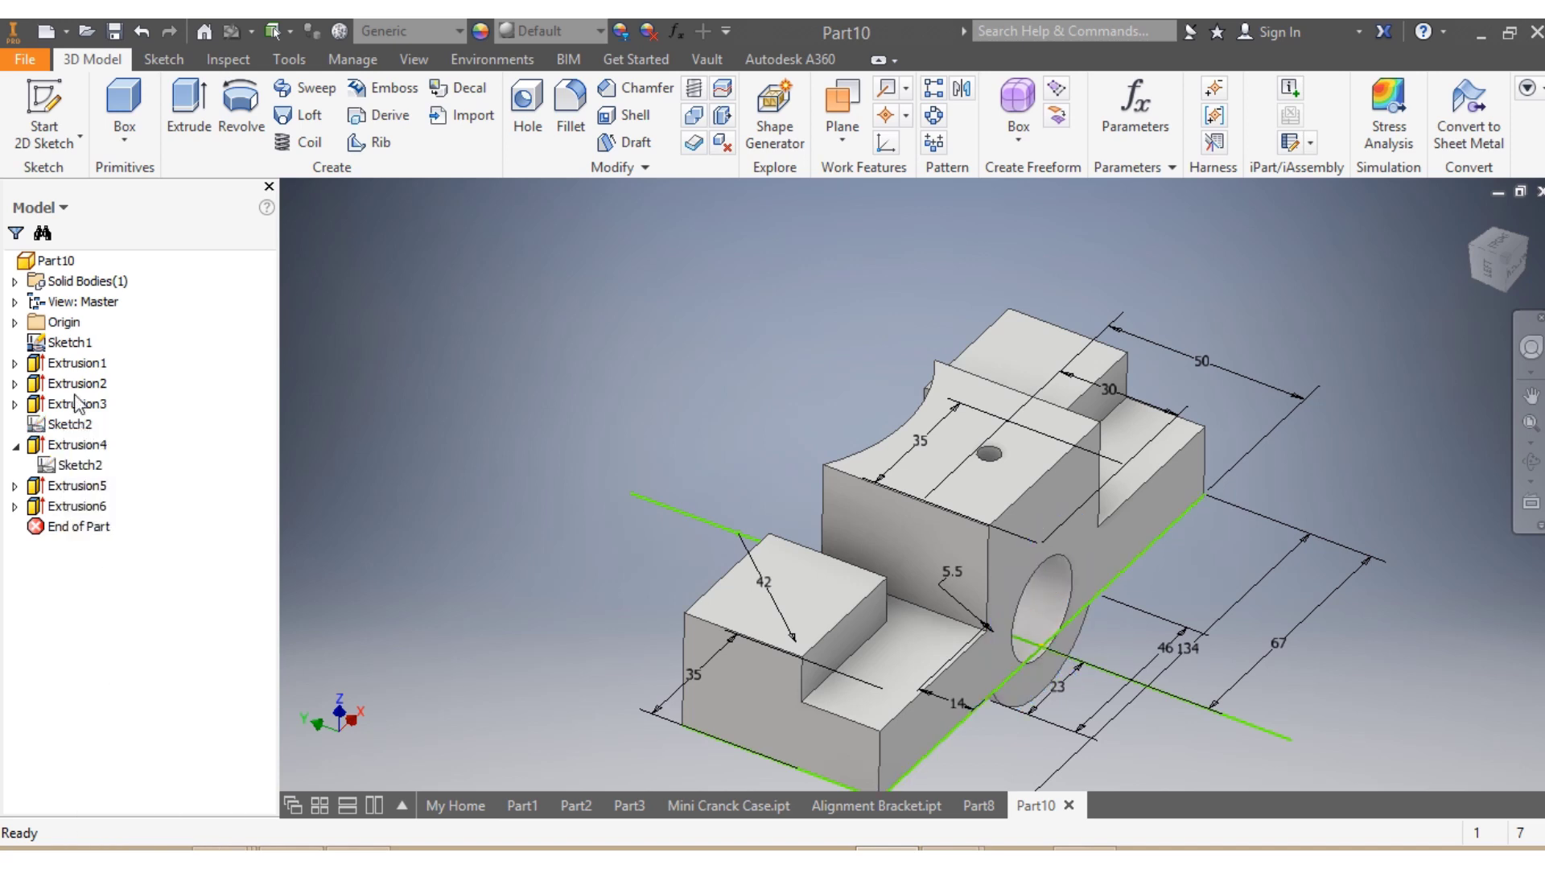
click(60, 424)
right_click(71, 424)
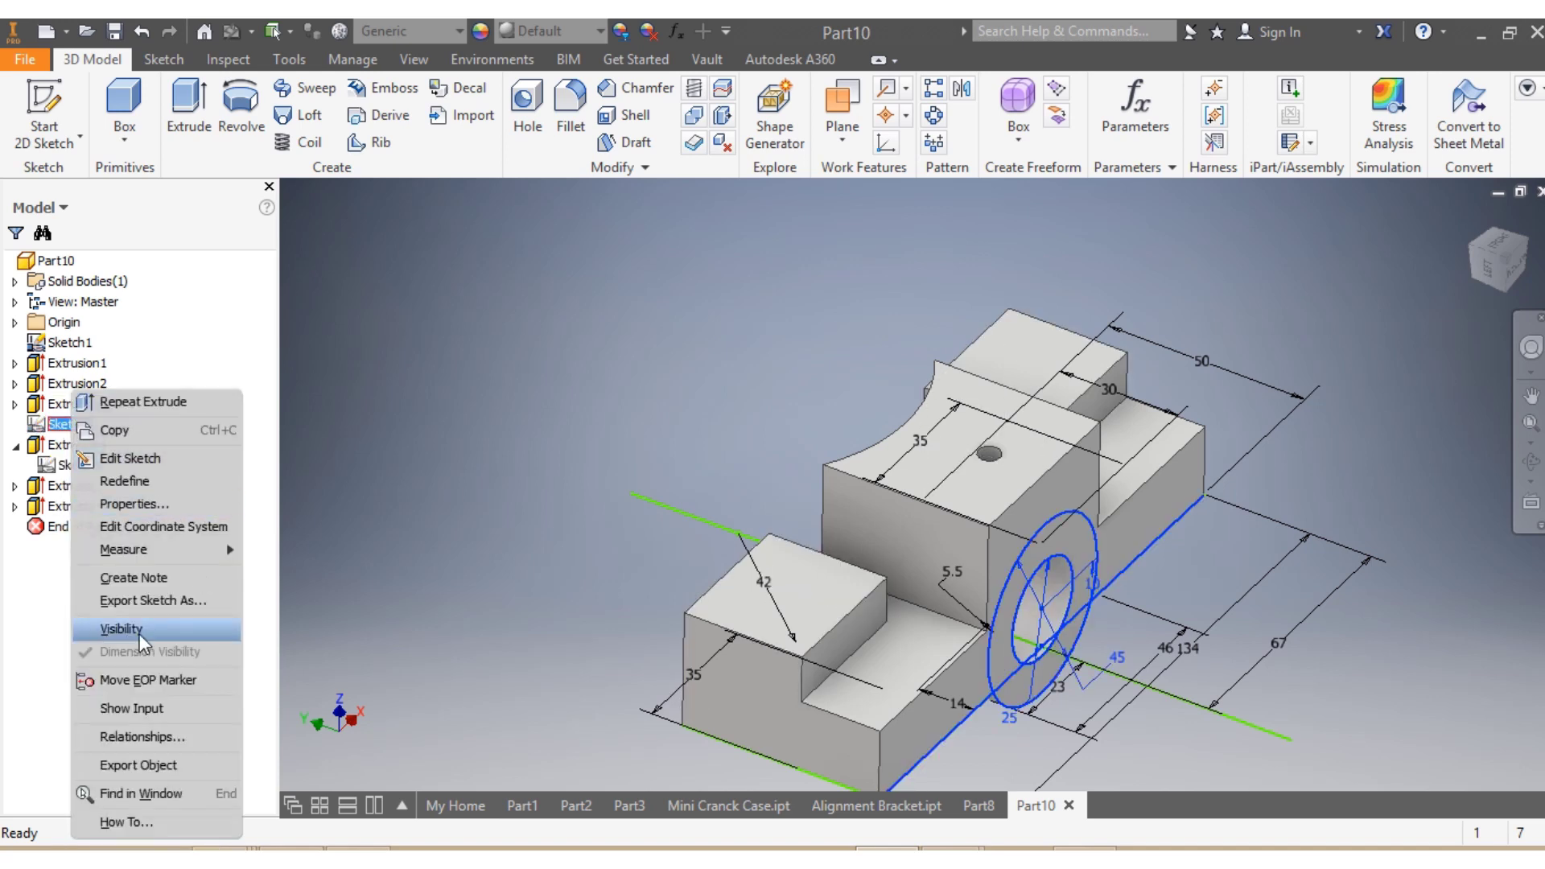
click(510, 485)
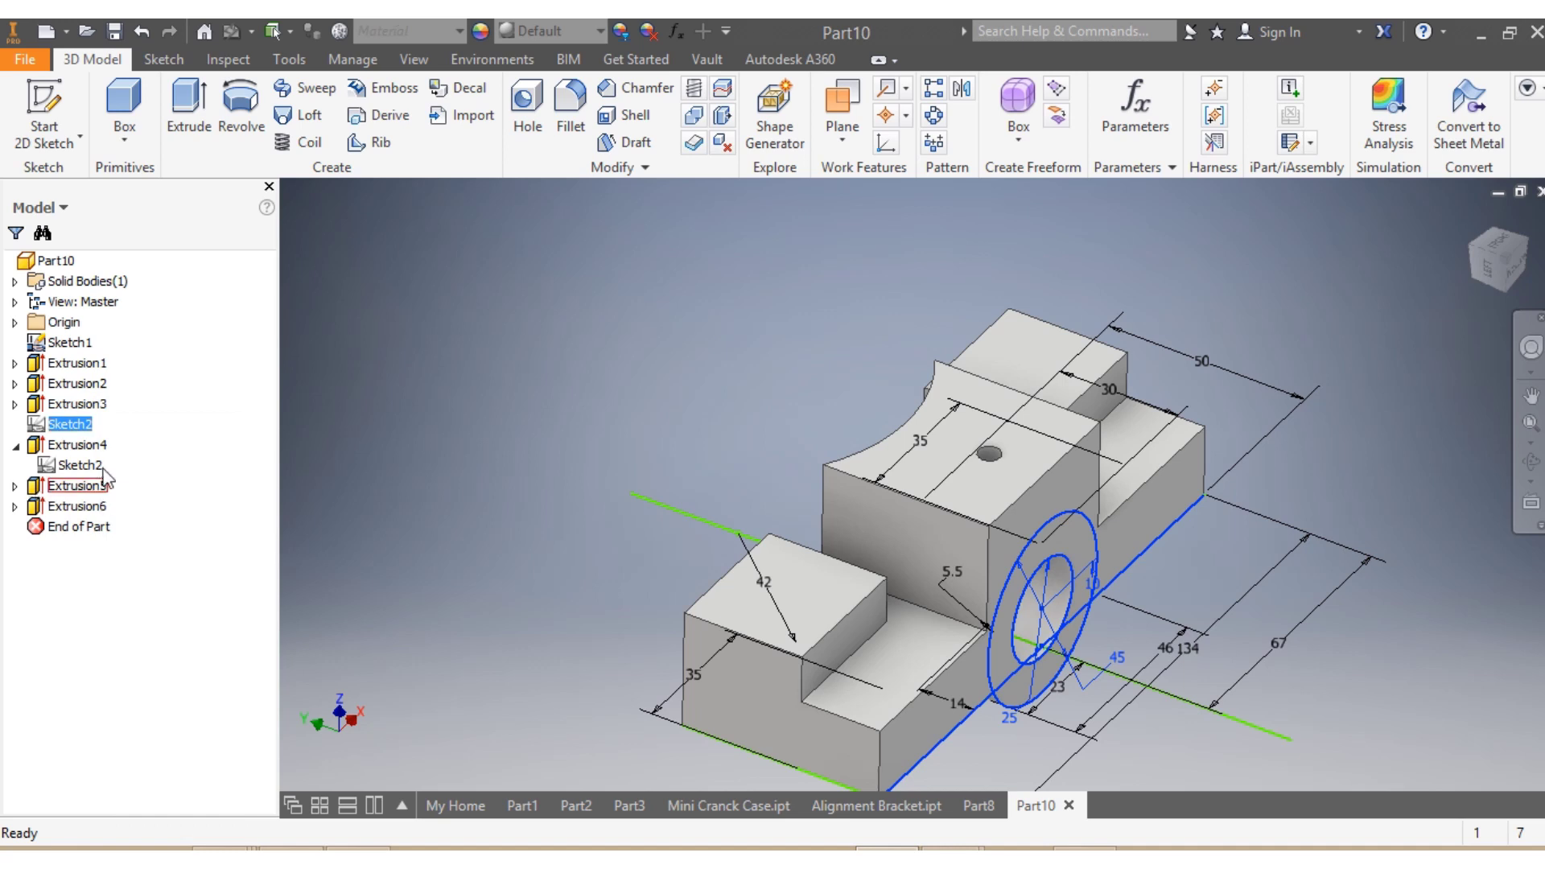
click(77, 466)
right_click(77, 465)
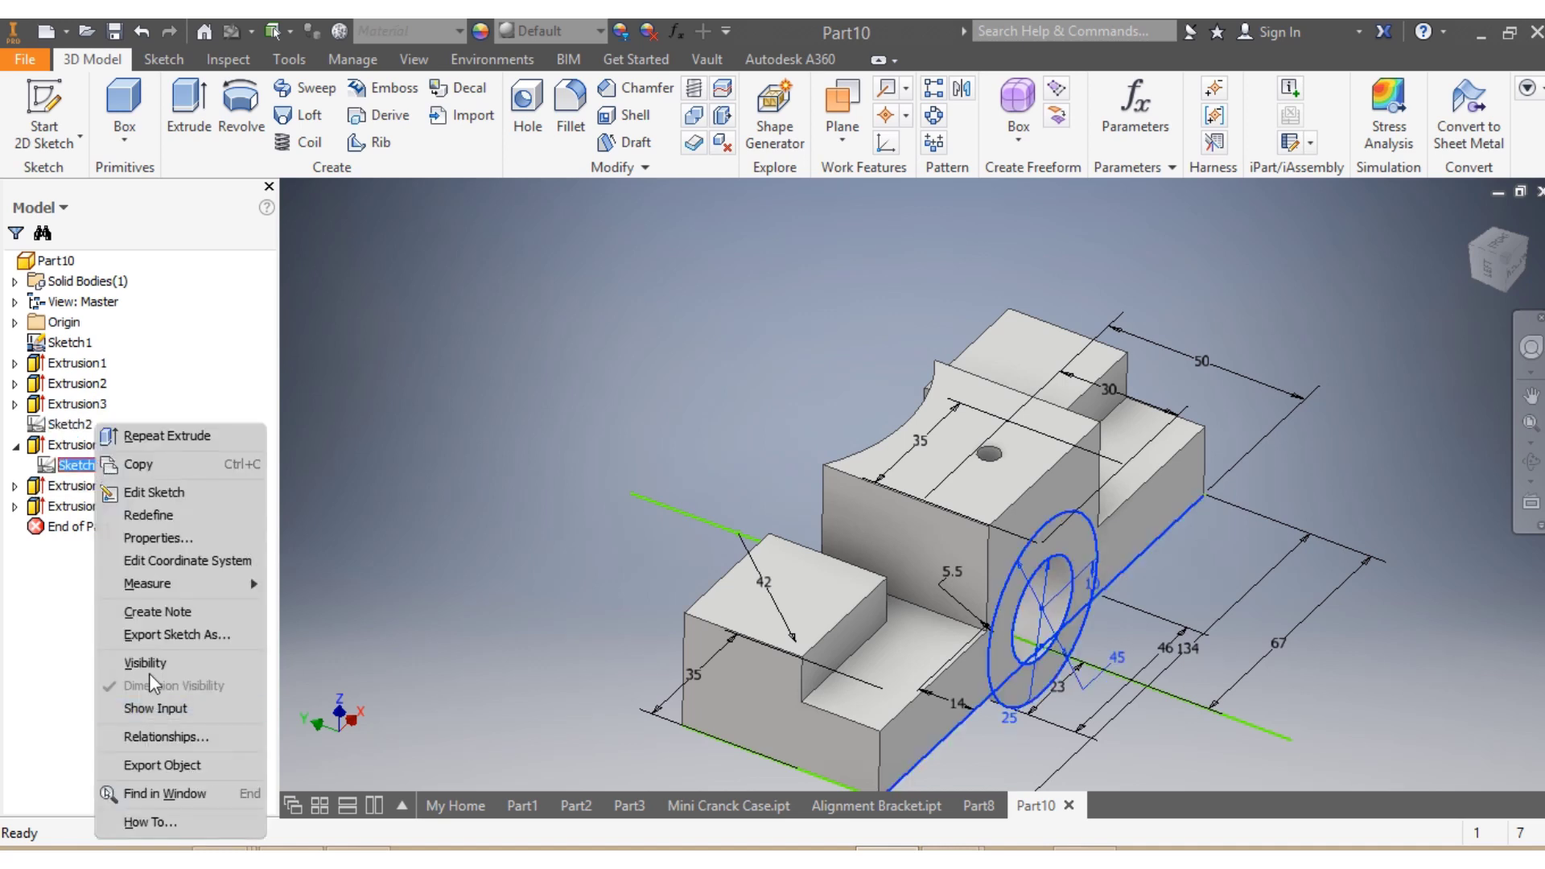
Hide the base profile sketch nested under the last extrusion.
click(38, 636)
click(15, 507)
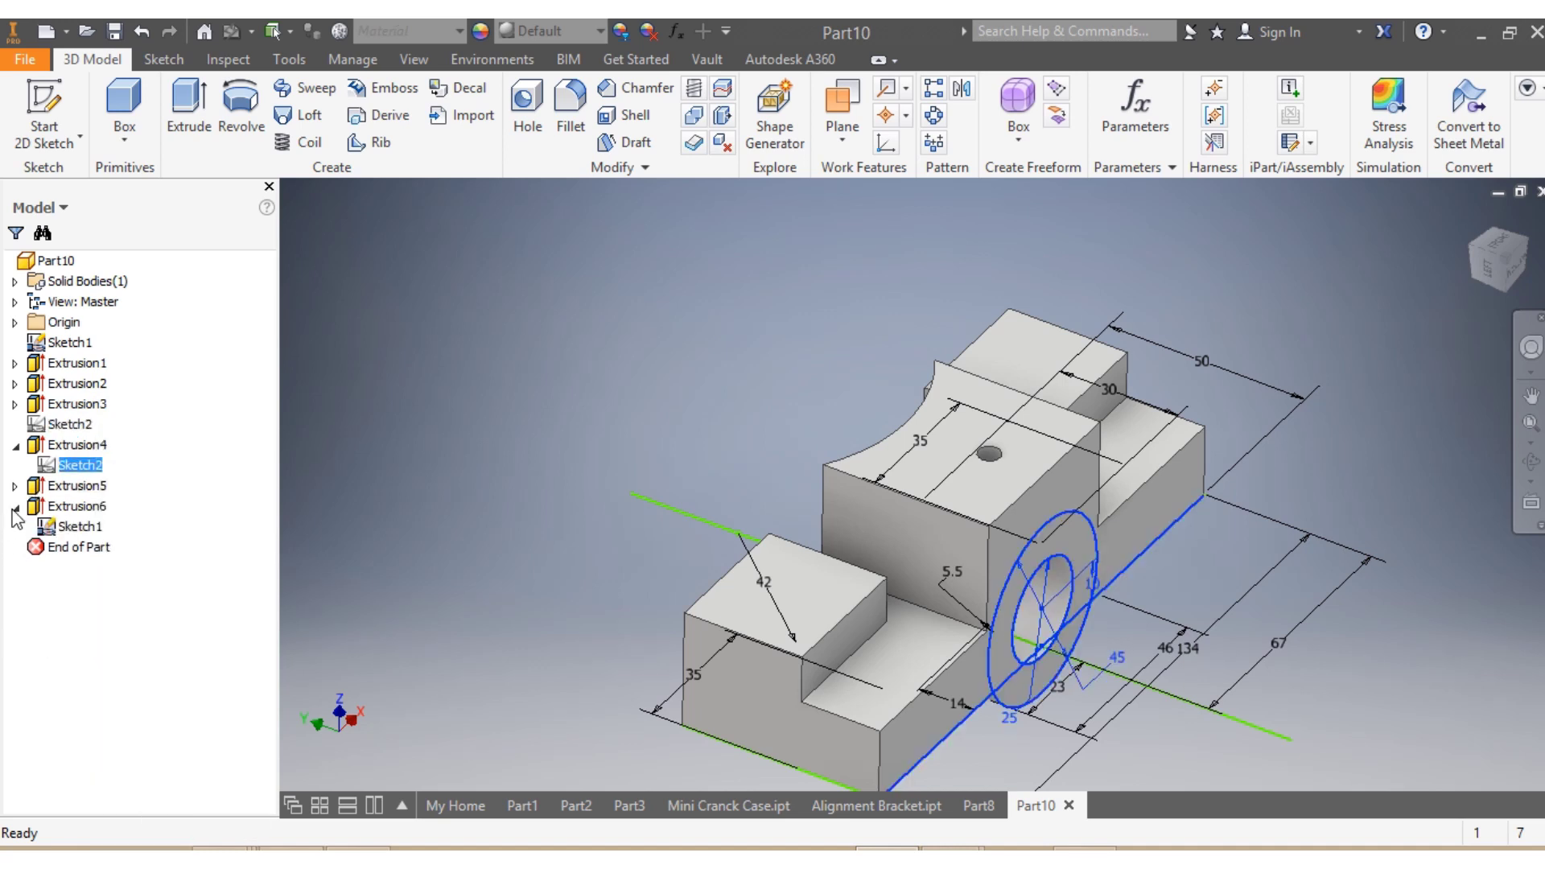
right_click(88, 531)
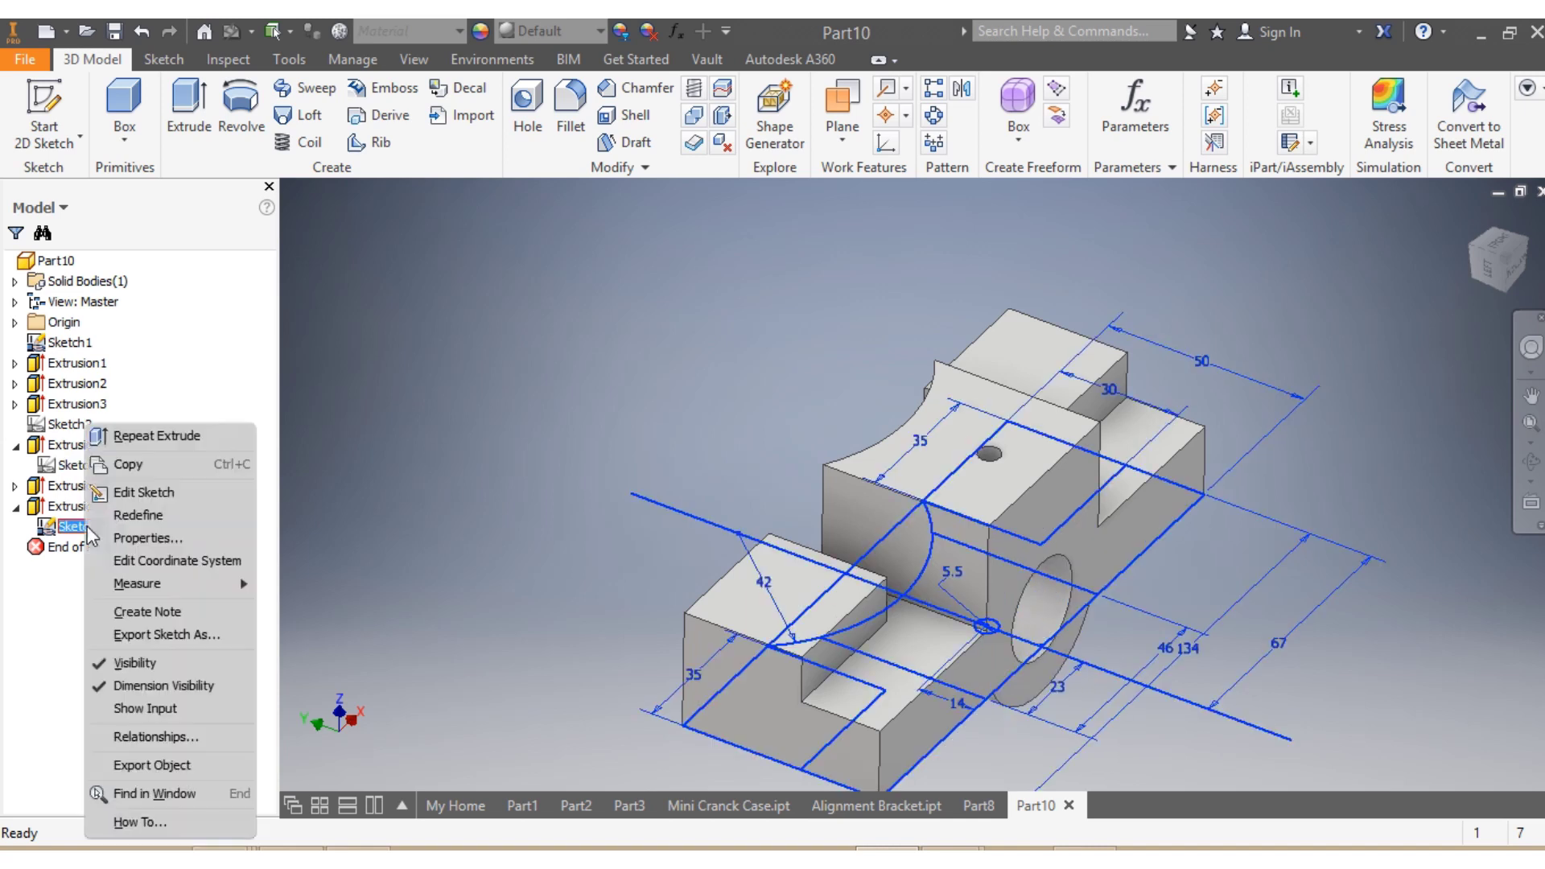
click(105, 666)
scroll(1014, 619, down, 5)
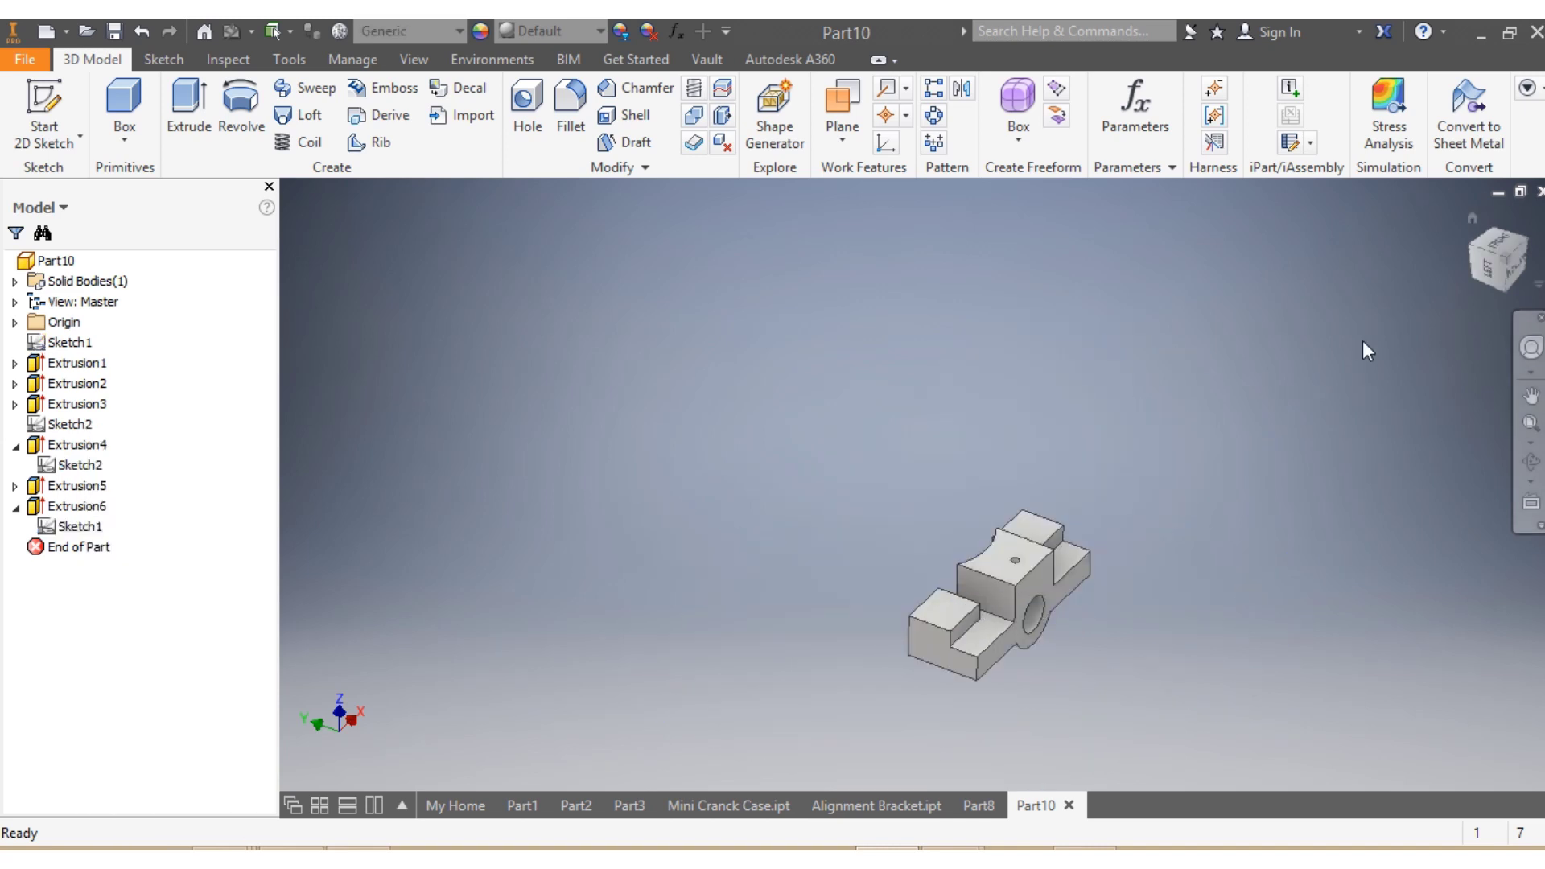
mouse_move(1468, 281)
mouse_down()
mouse_move(1469, 322)
mouse_move(1432, 309)
mouse_up()
drag(1501, 257, 1286, 418)
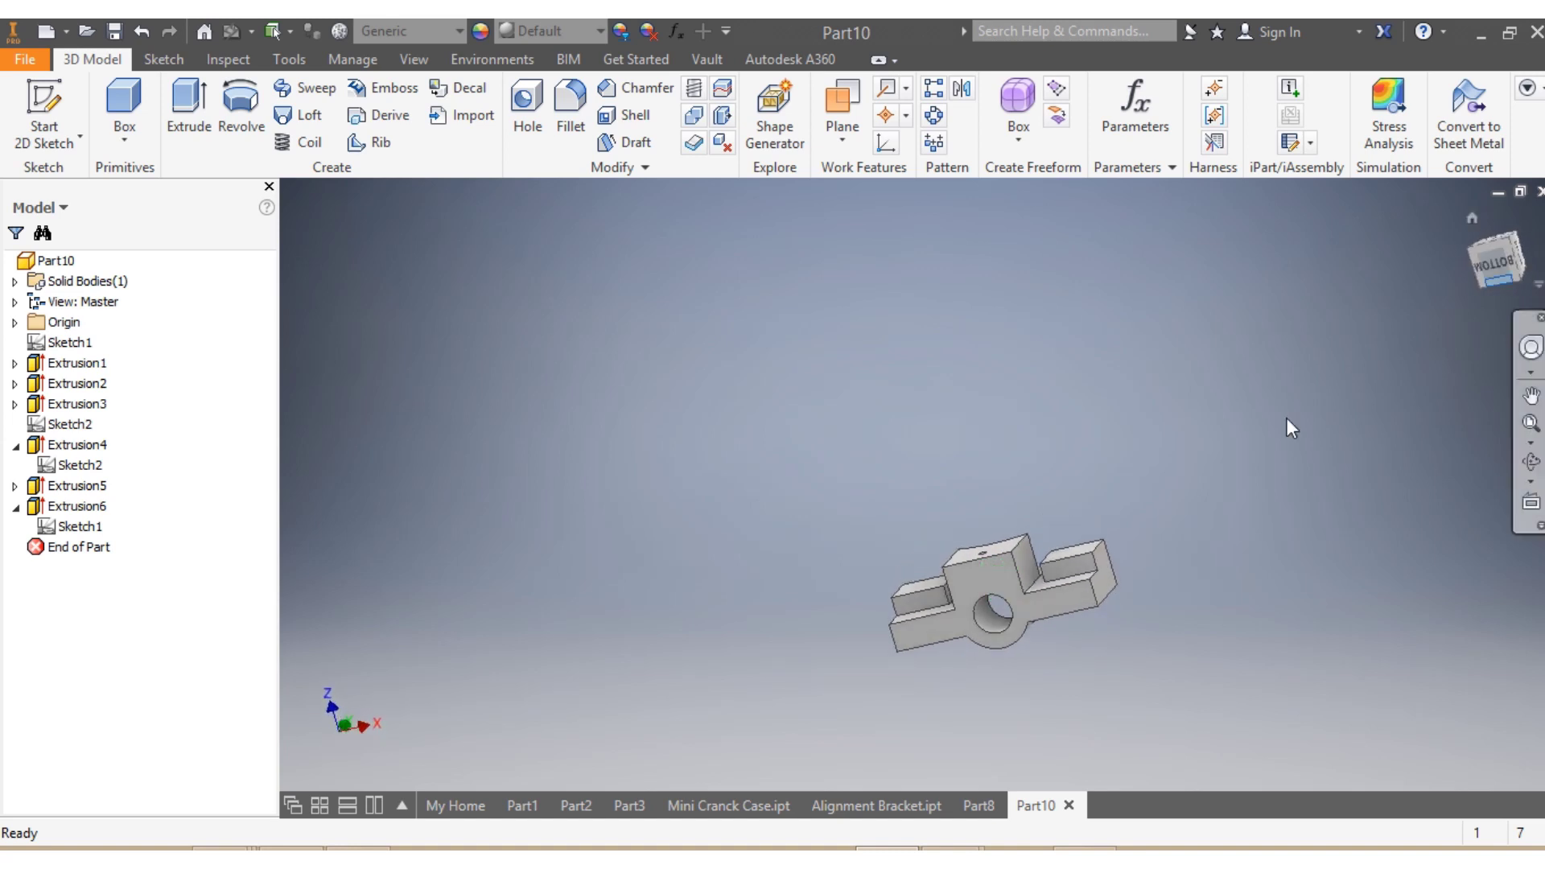
scroll(1010, 637, up, 3)
scroll(1010, 621, up, 3)
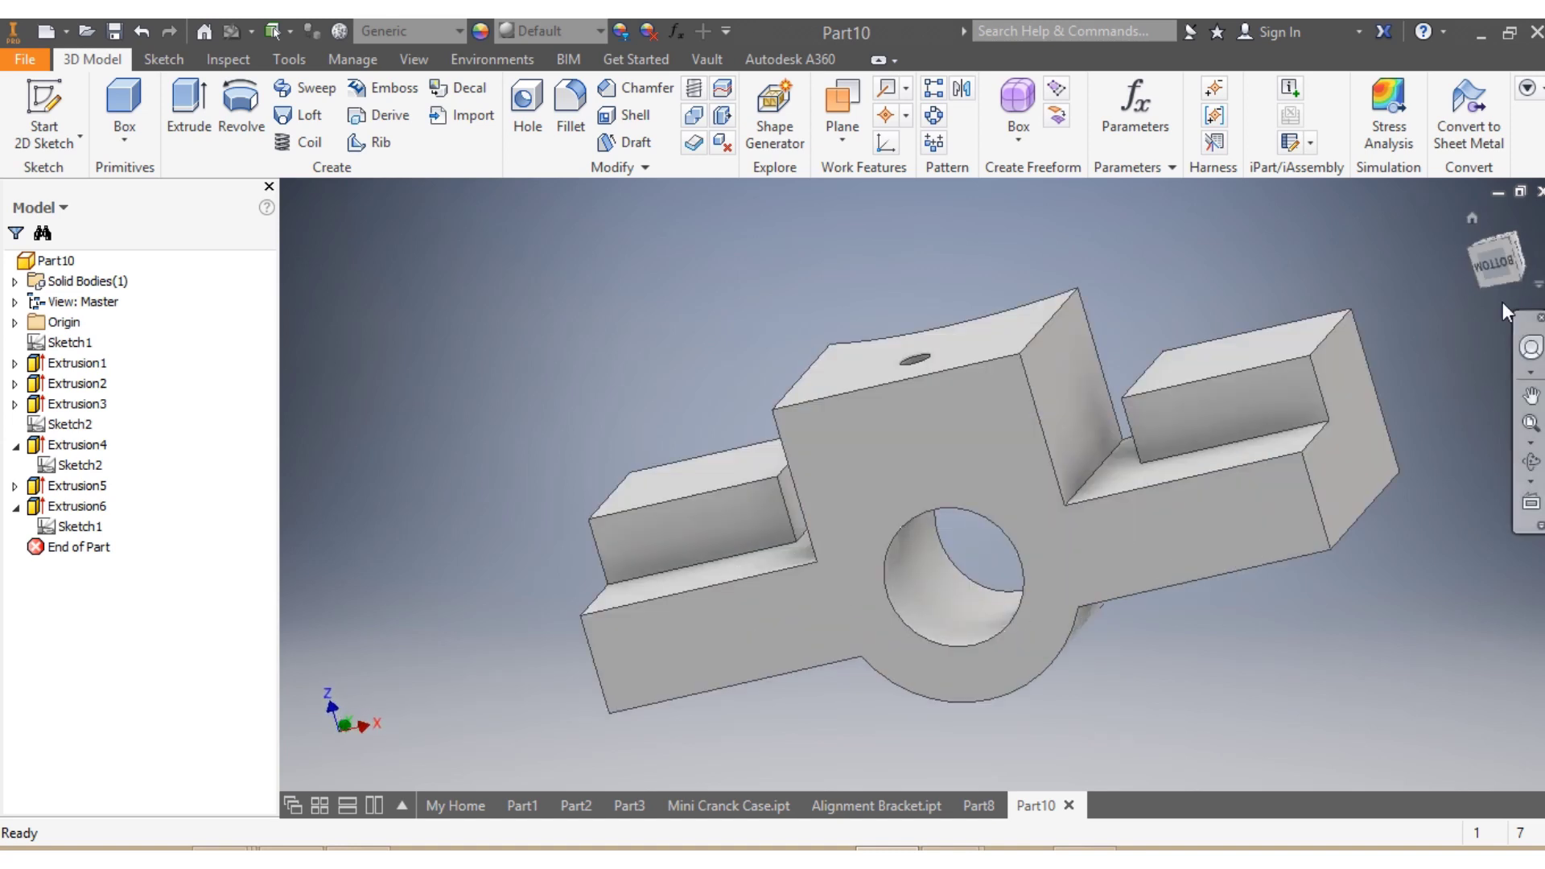
click(1493, 267)
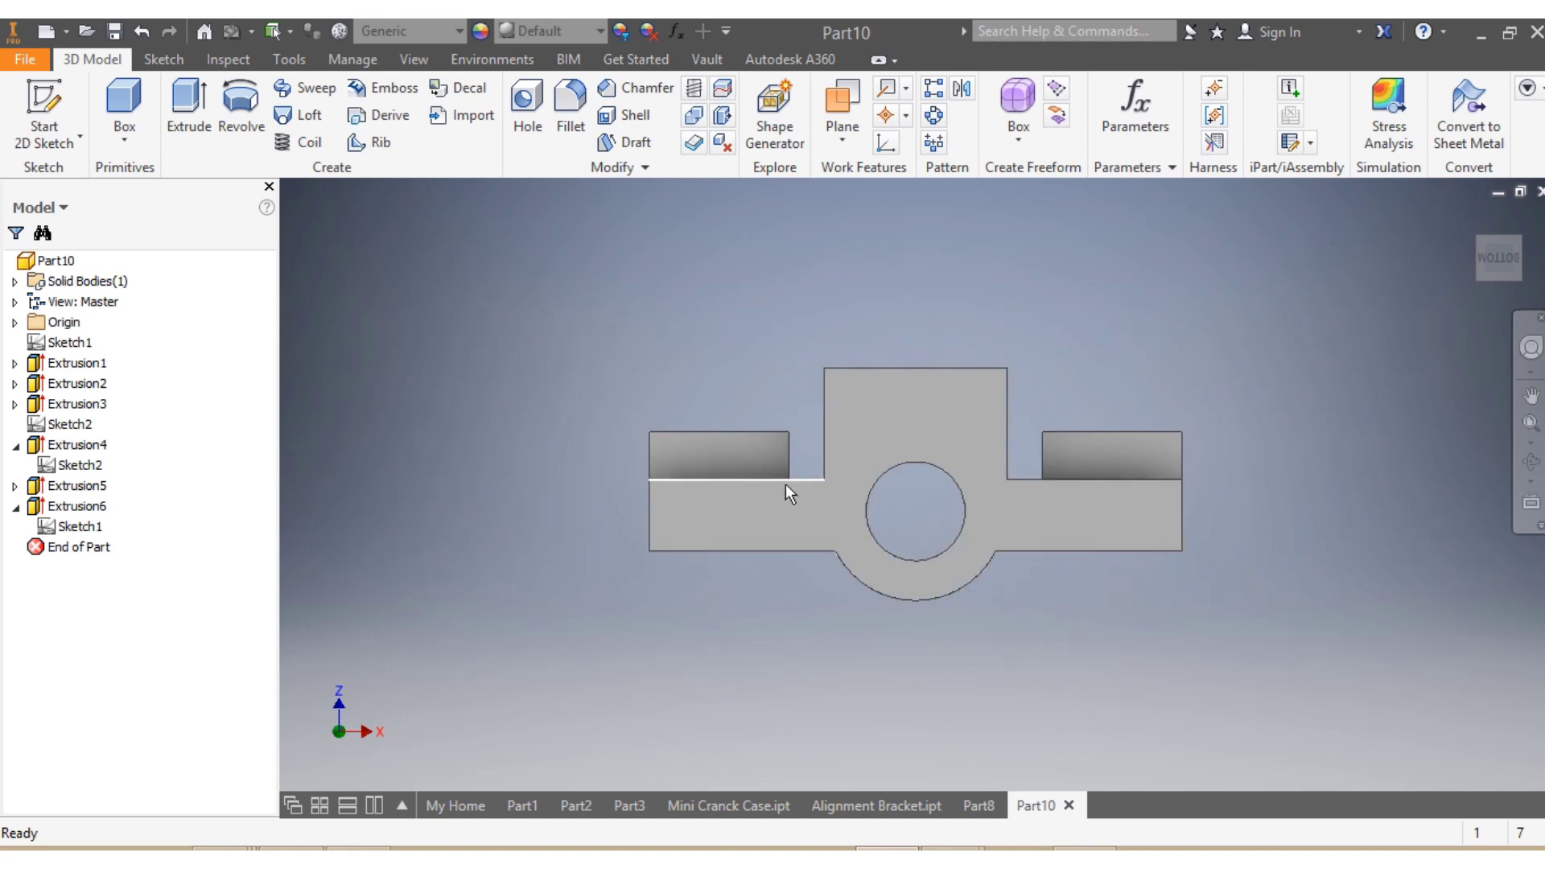
scroll(786, 486, up, 3)
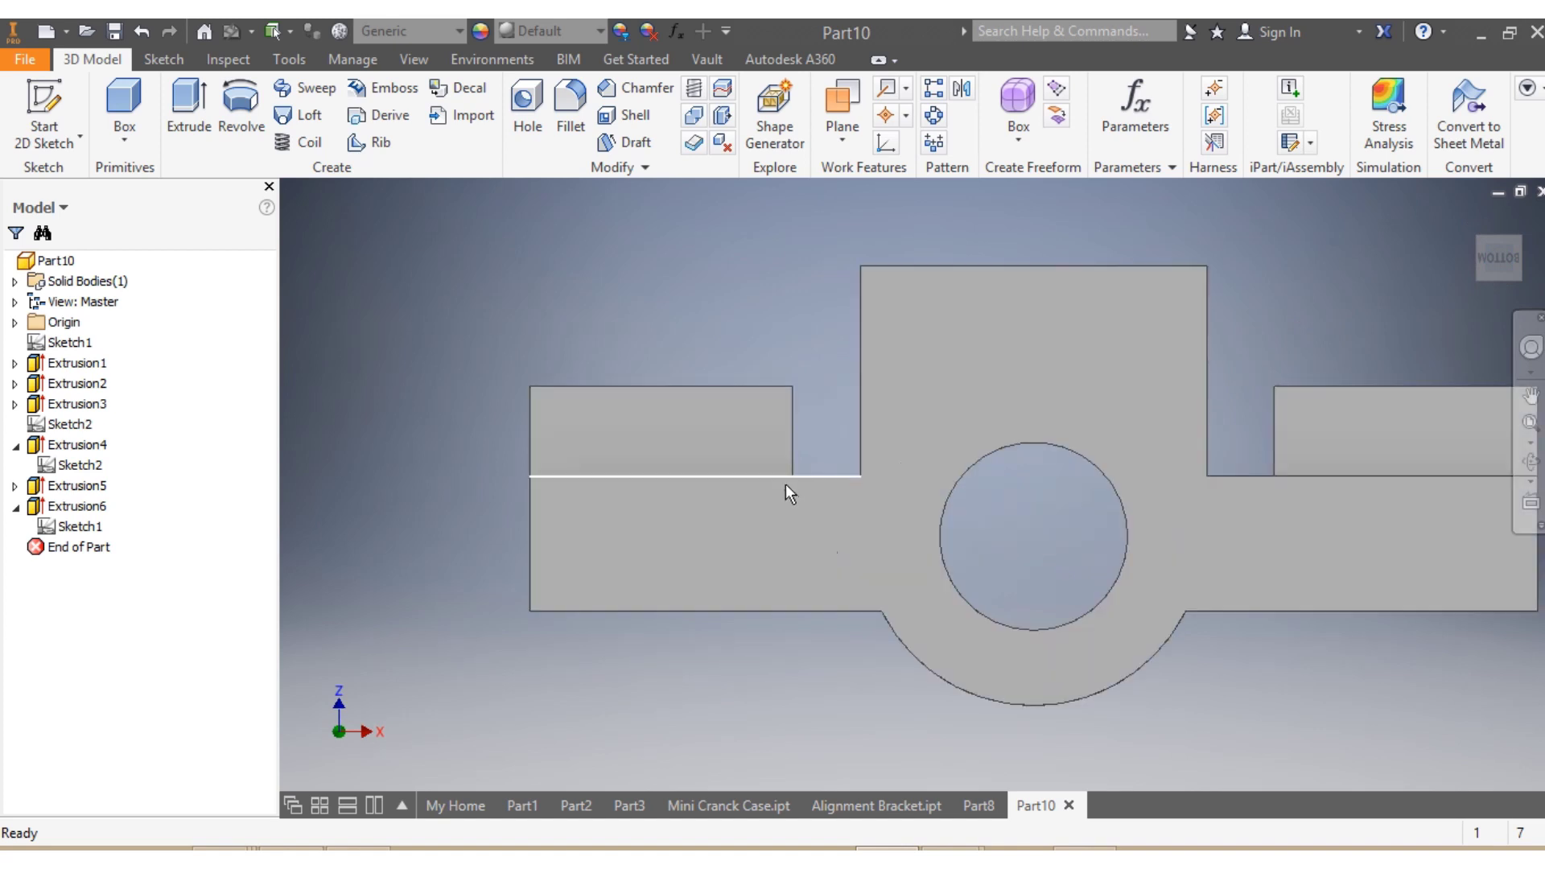
click(726, 386)
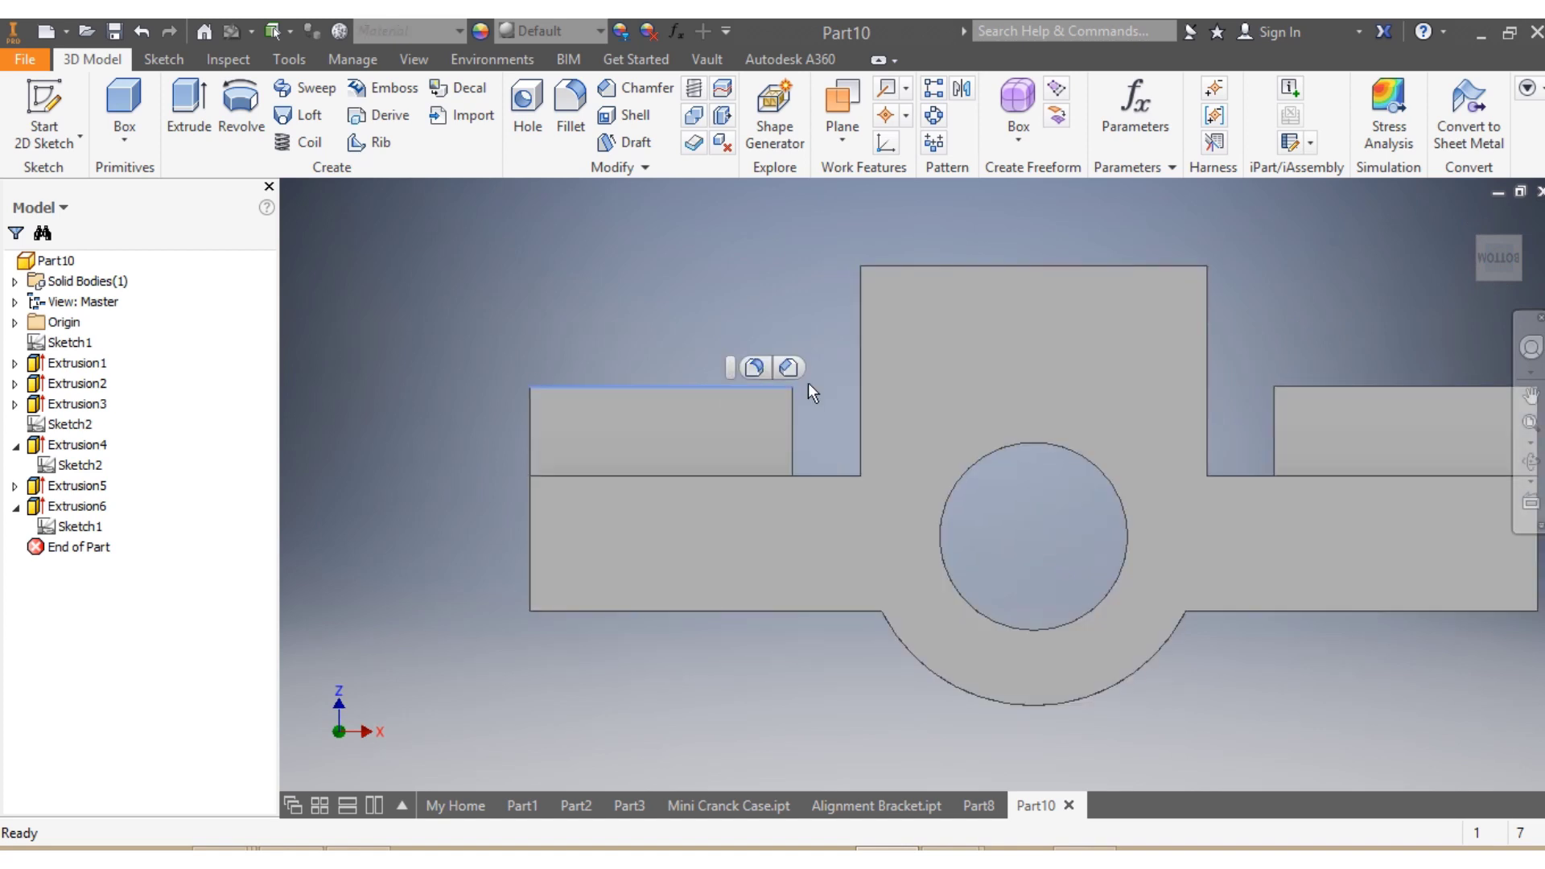
click(790, 369)
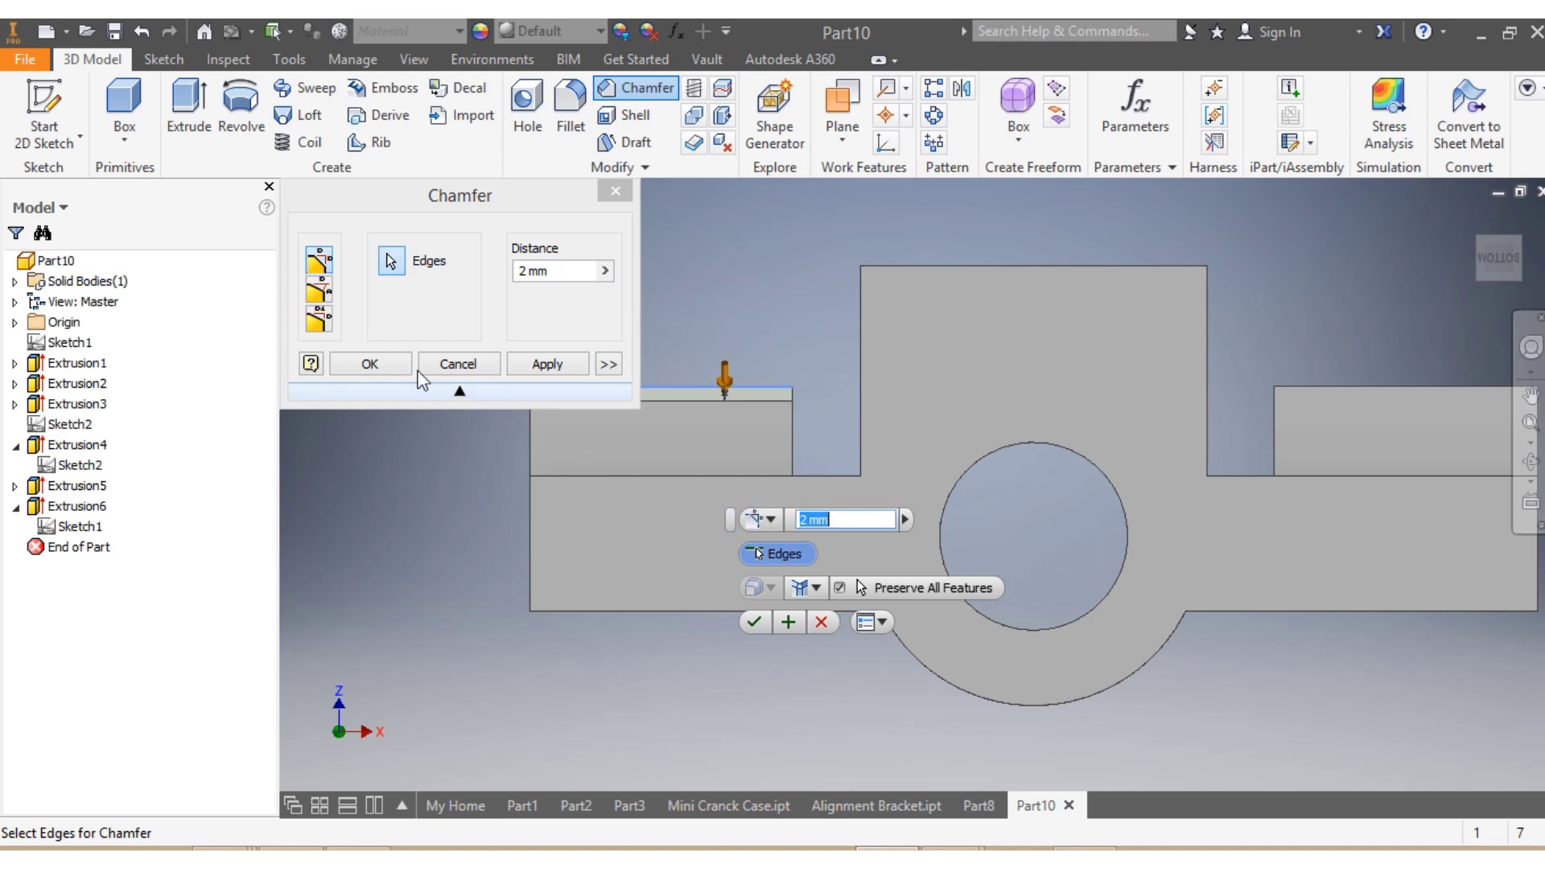
click(616, 192)
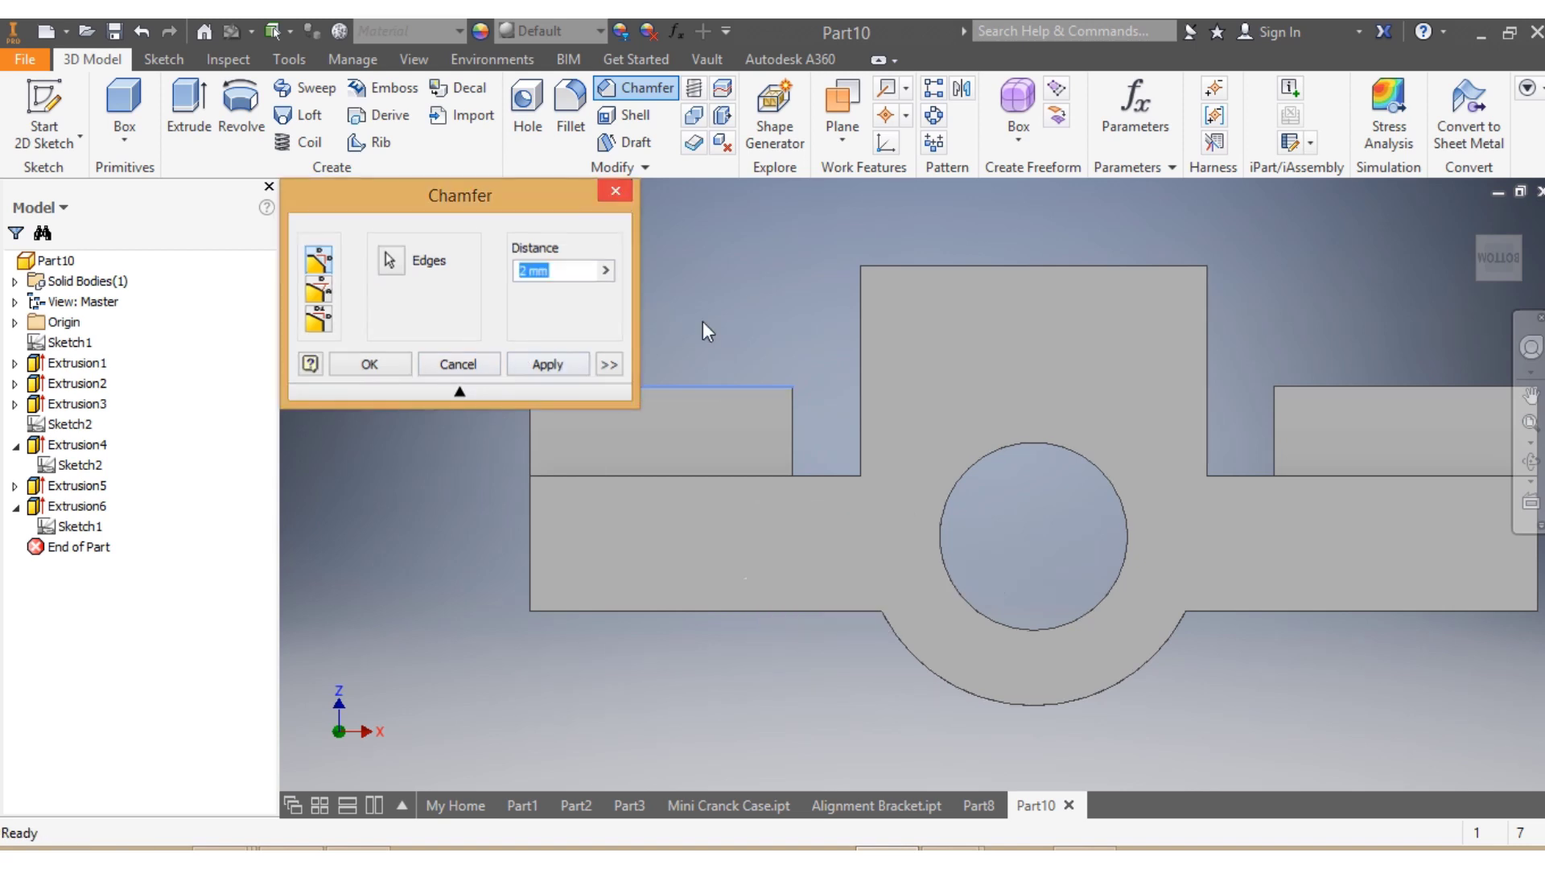
click(727, 387)
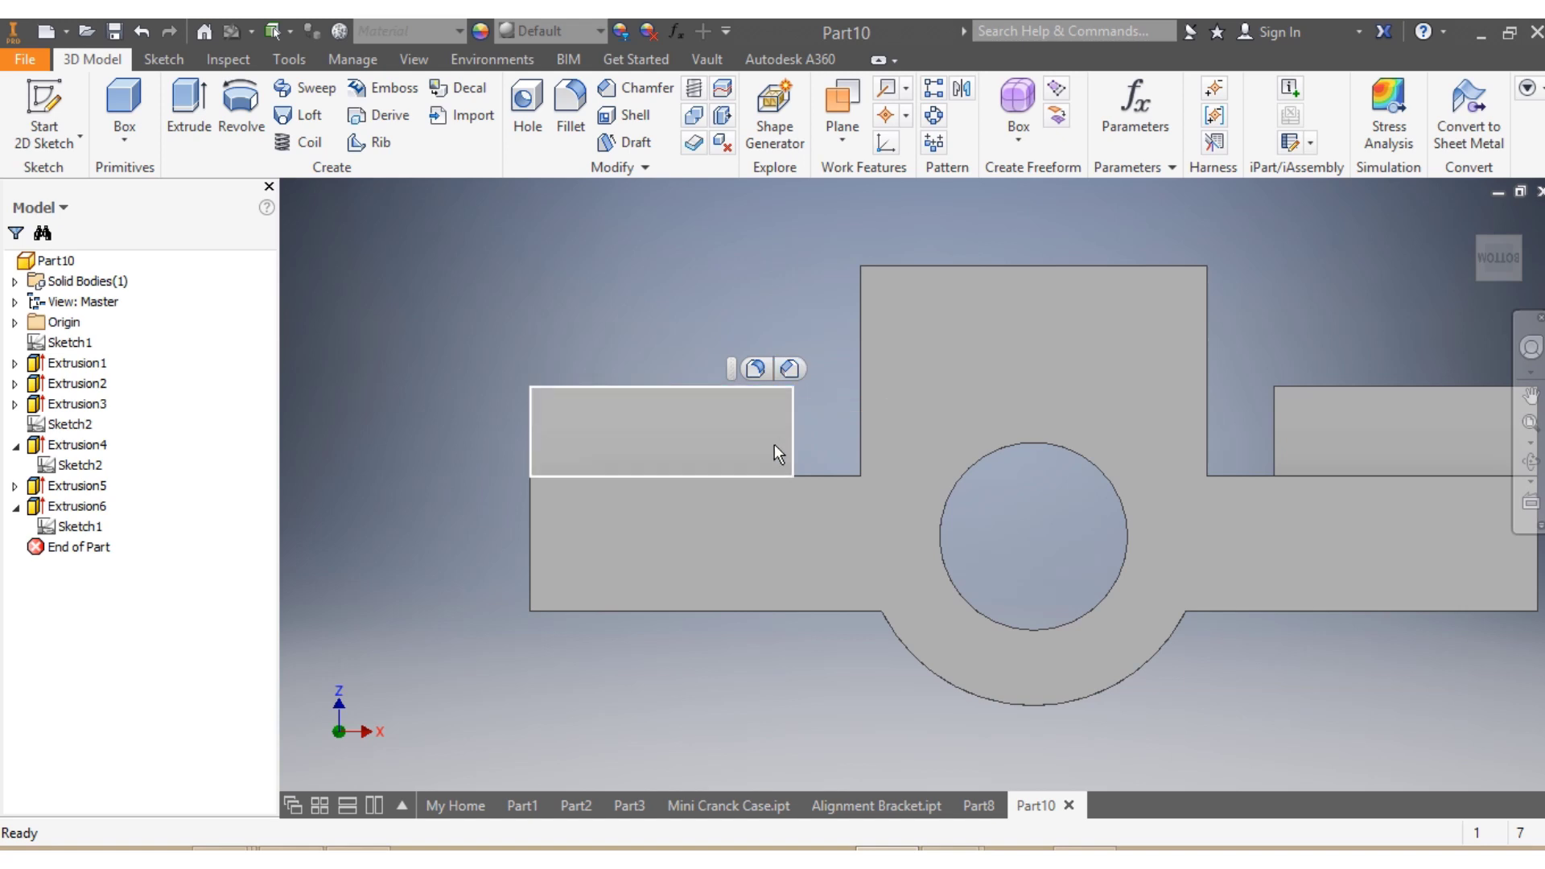
Fillet the two lower outer edges at the ends of the base with a 3 mm radius.
click(1505, 273)
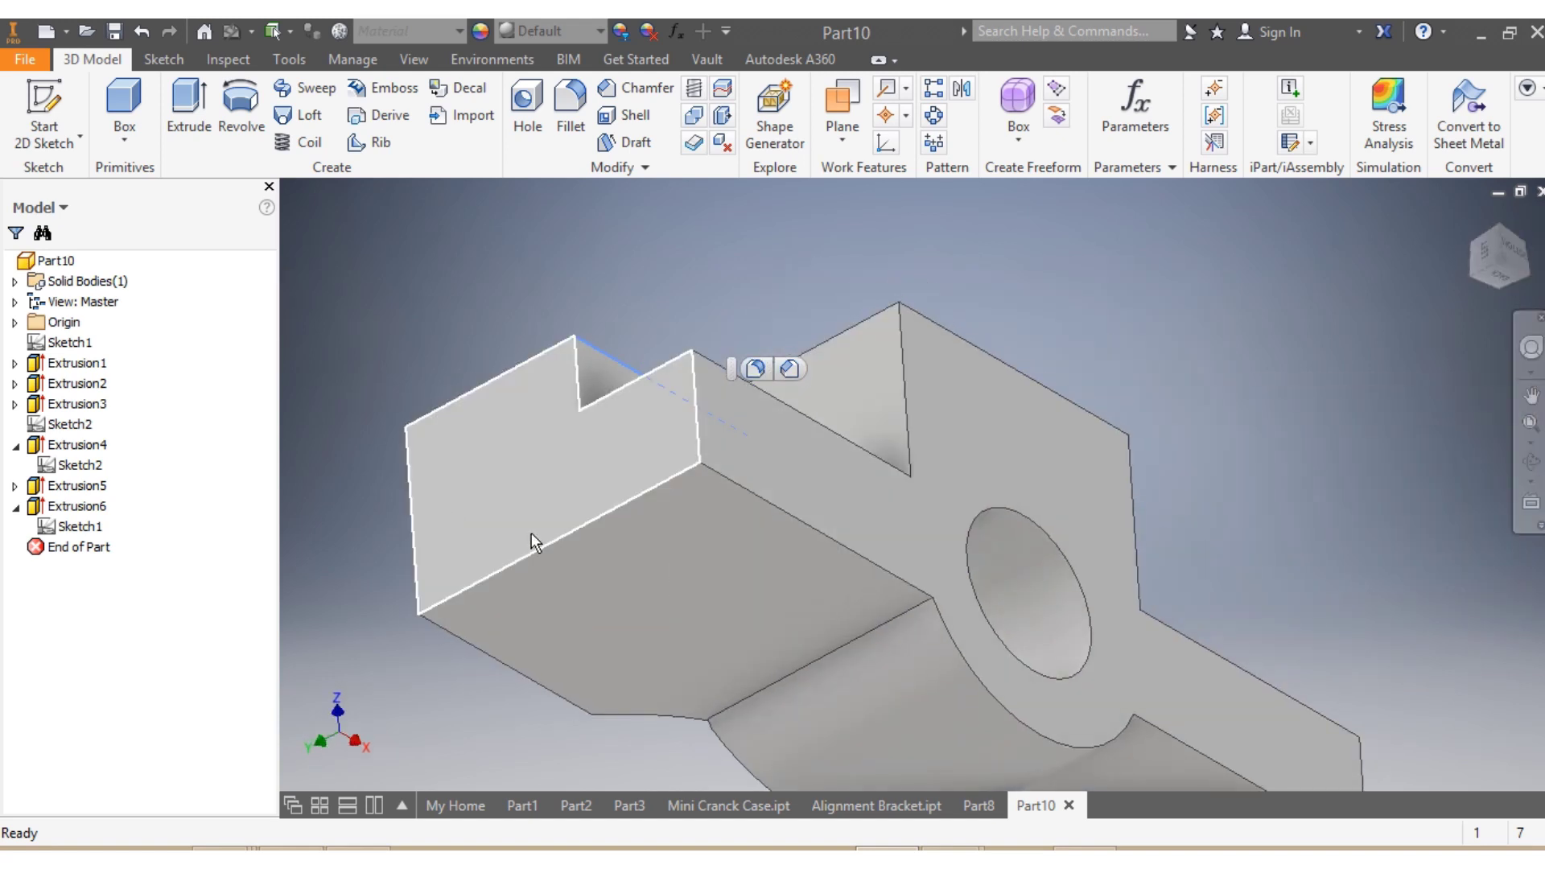
click(568, 531)
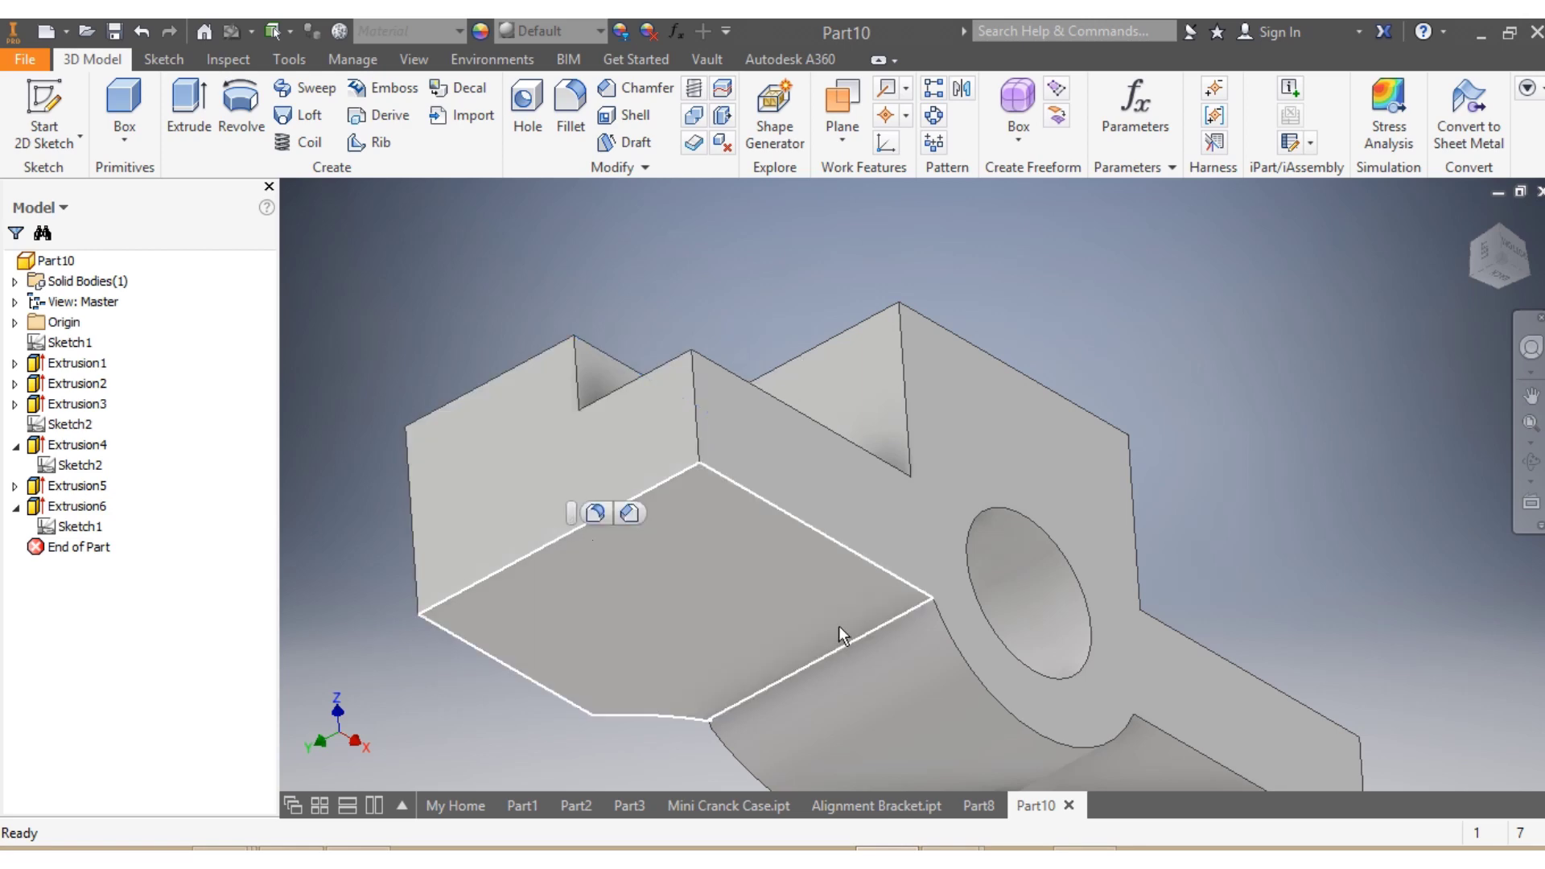
click(1490, 273)
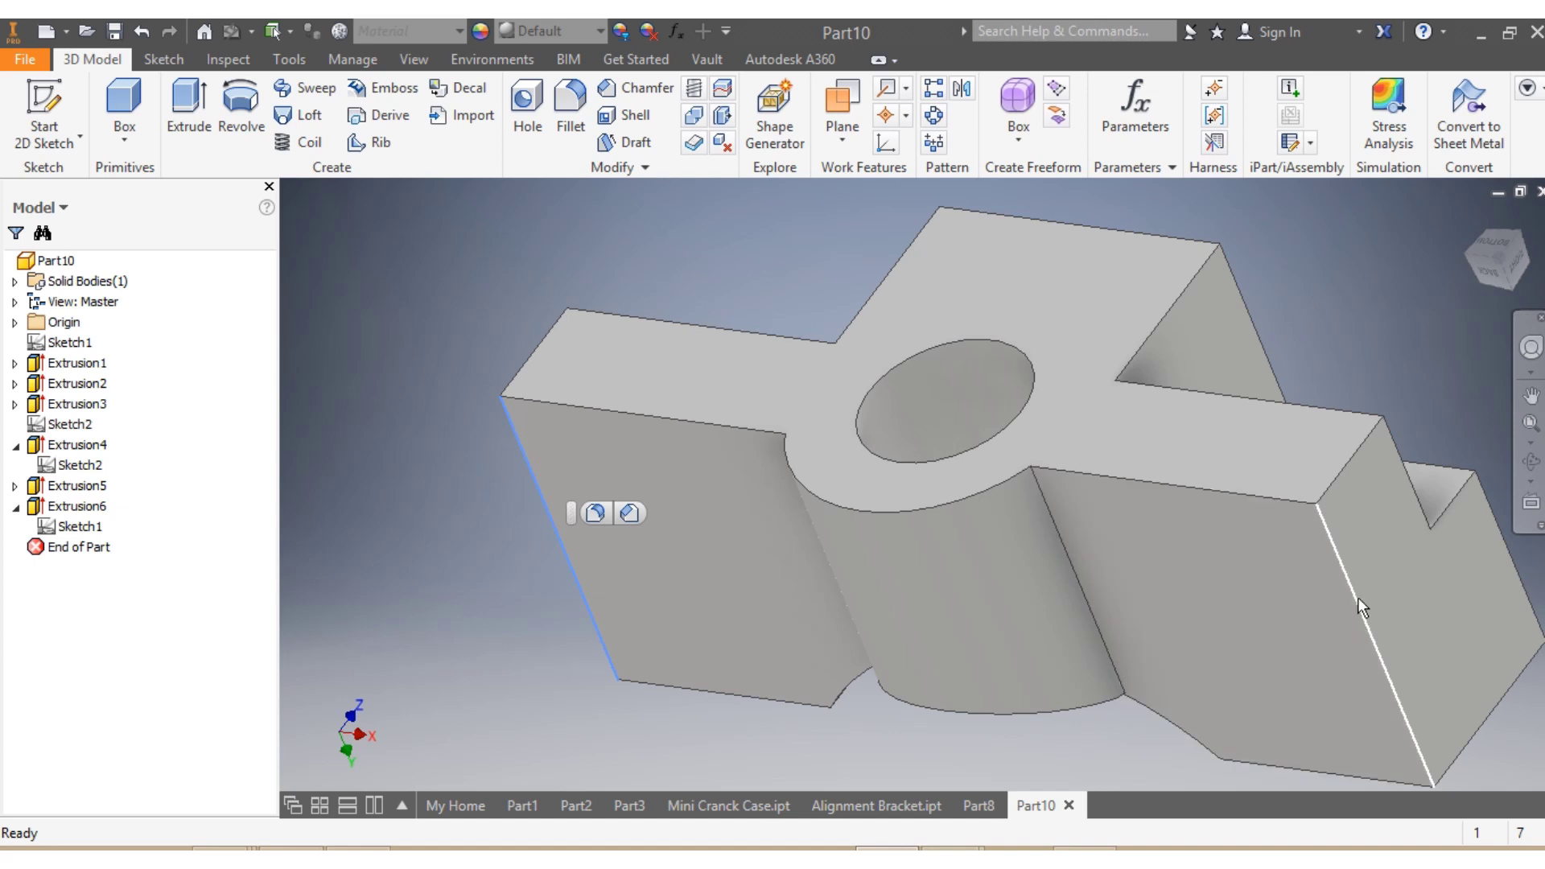
ctrl+click(1358, 597)
click(1381, 583)
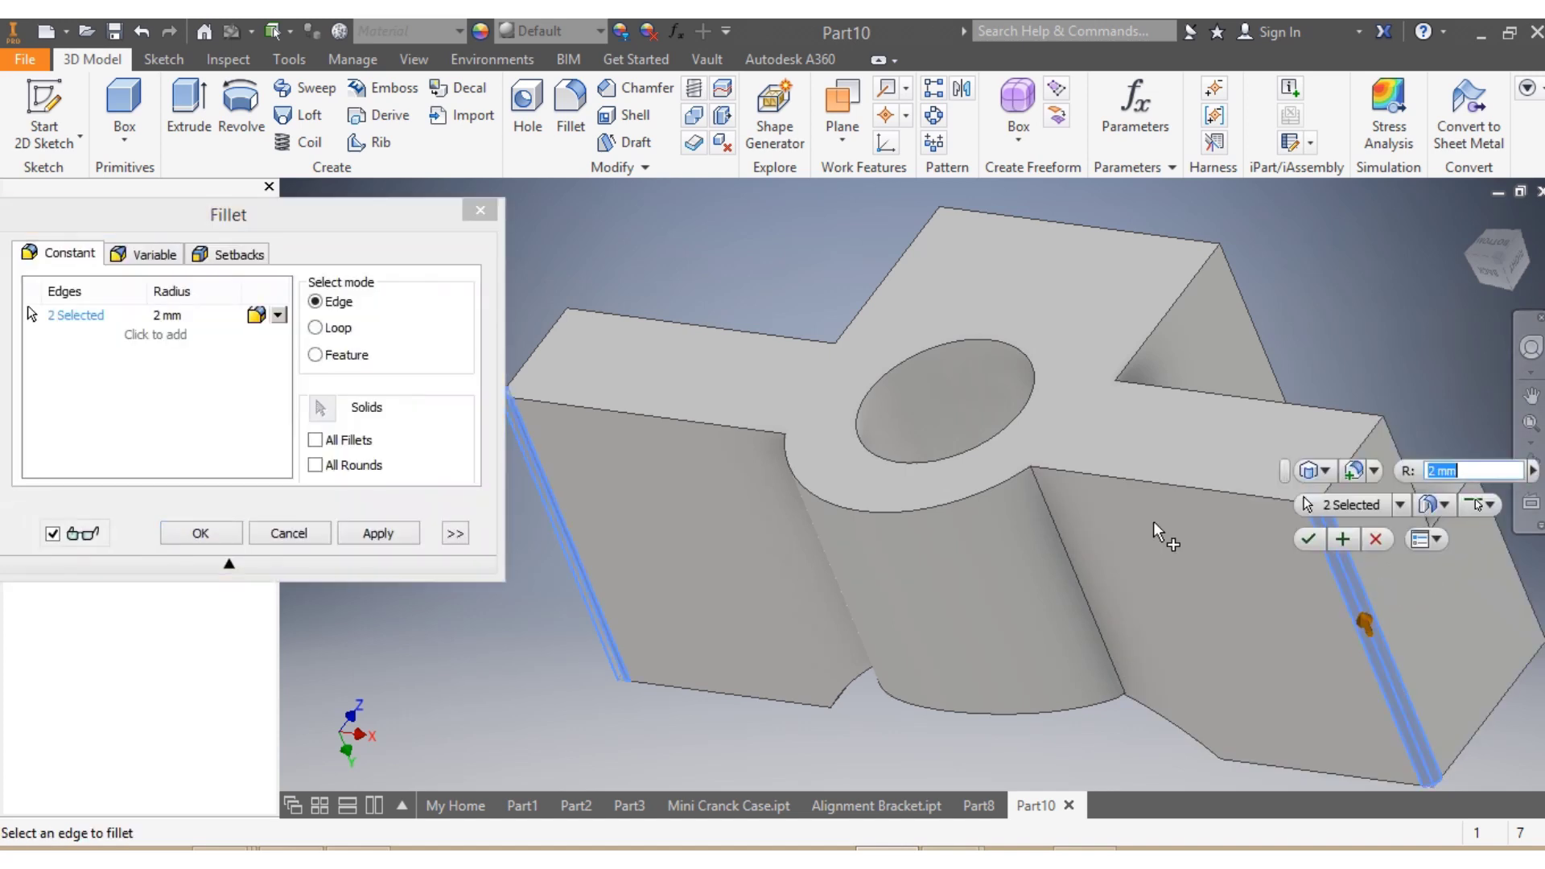
text(3)
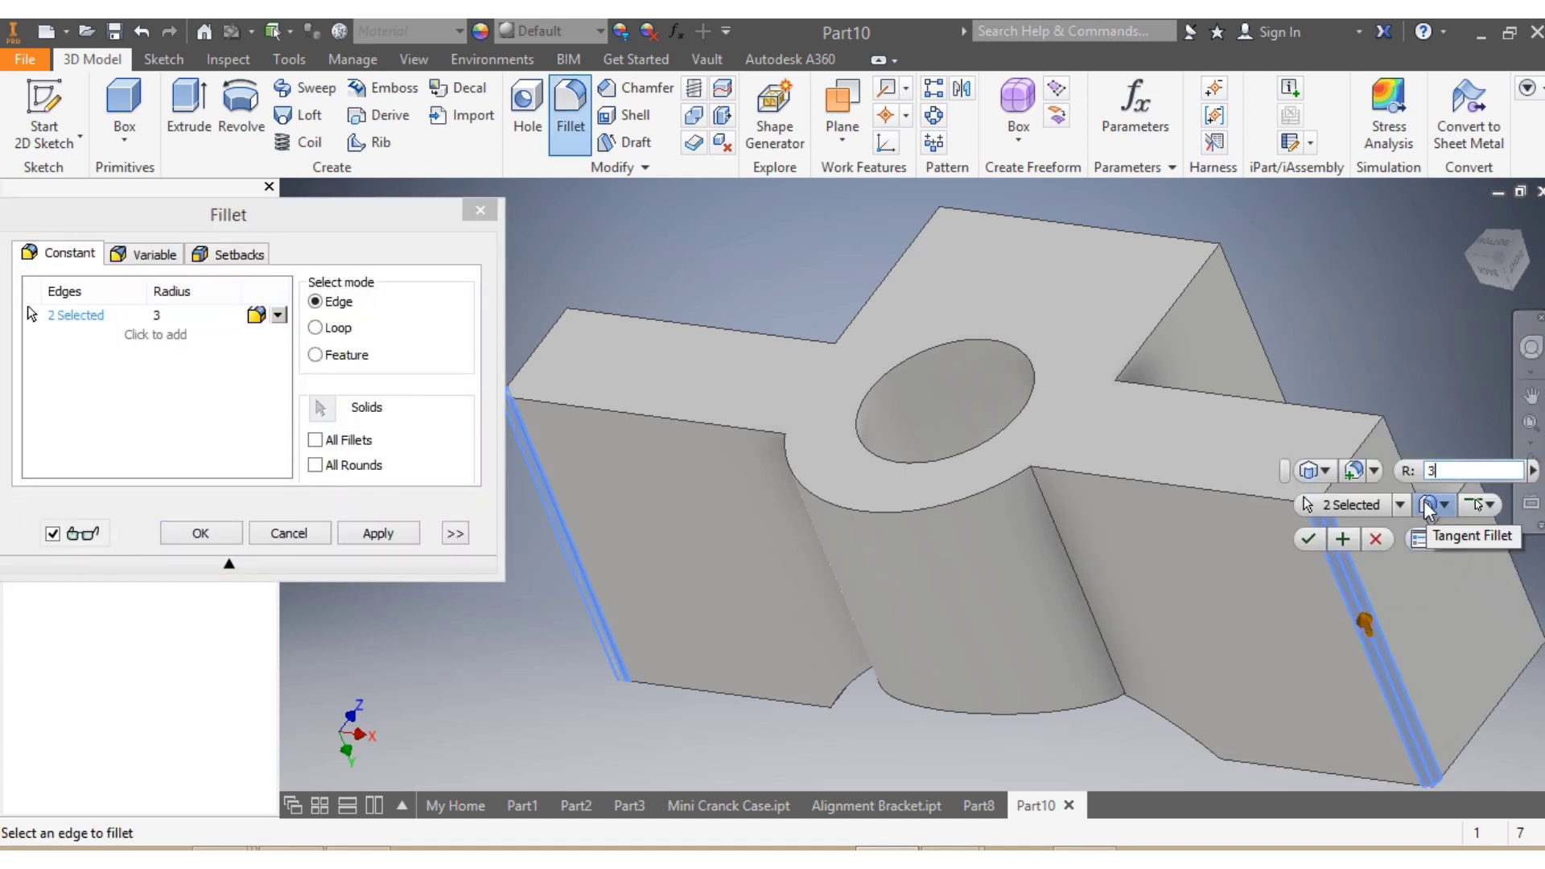
key(Return)
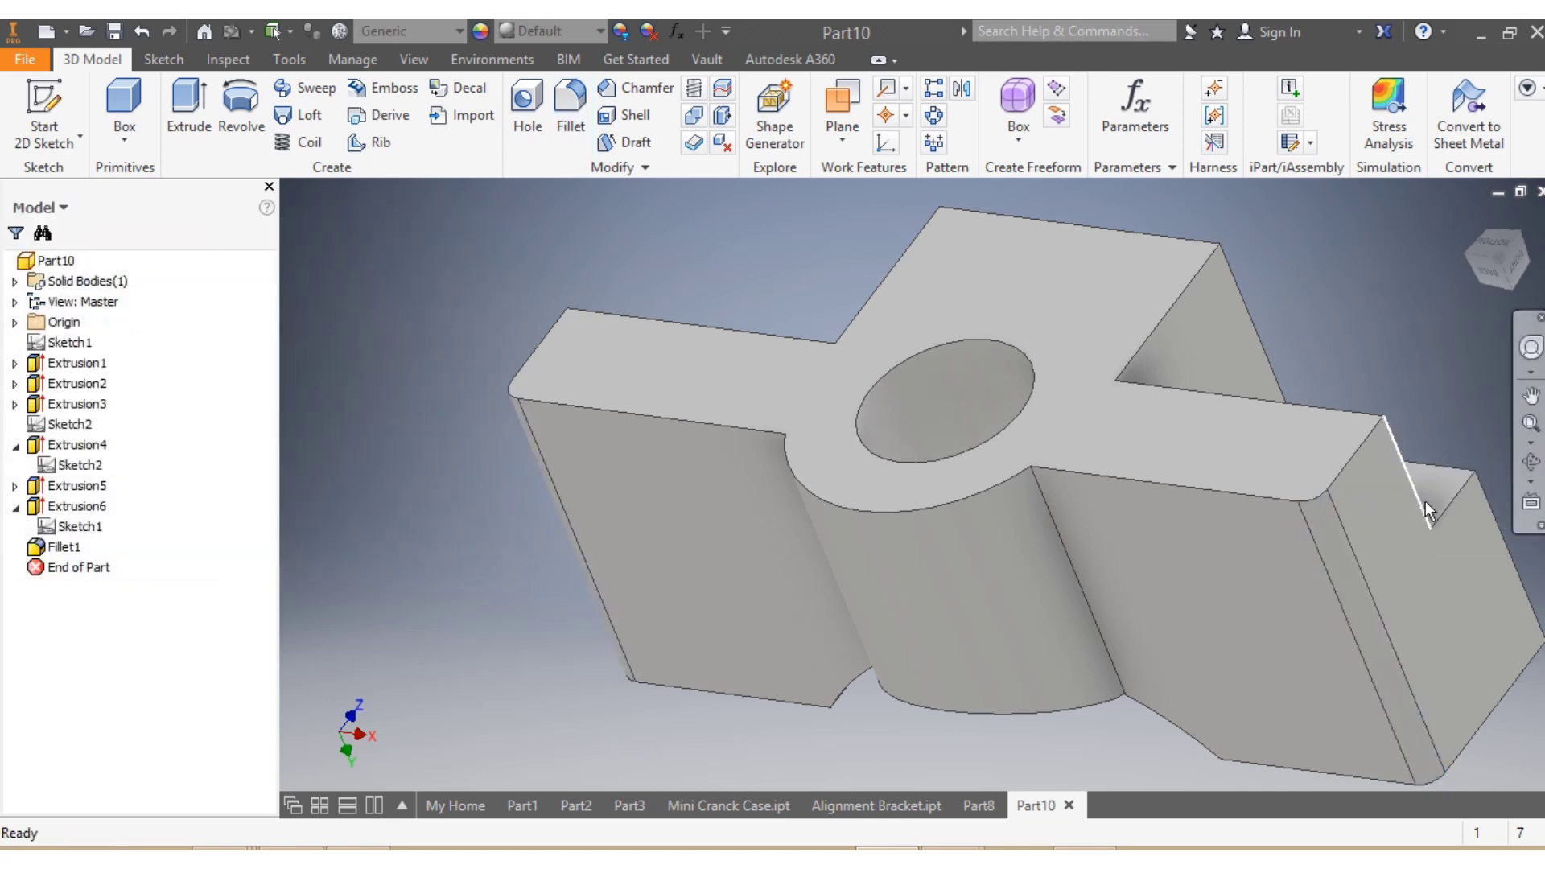
Start a 3 mm distance chamfer and pick the long upper edges of both raised side blocks on the bore side.
scroll(1449, 462, down, 3)
scroll(1442, 450, up, 3)
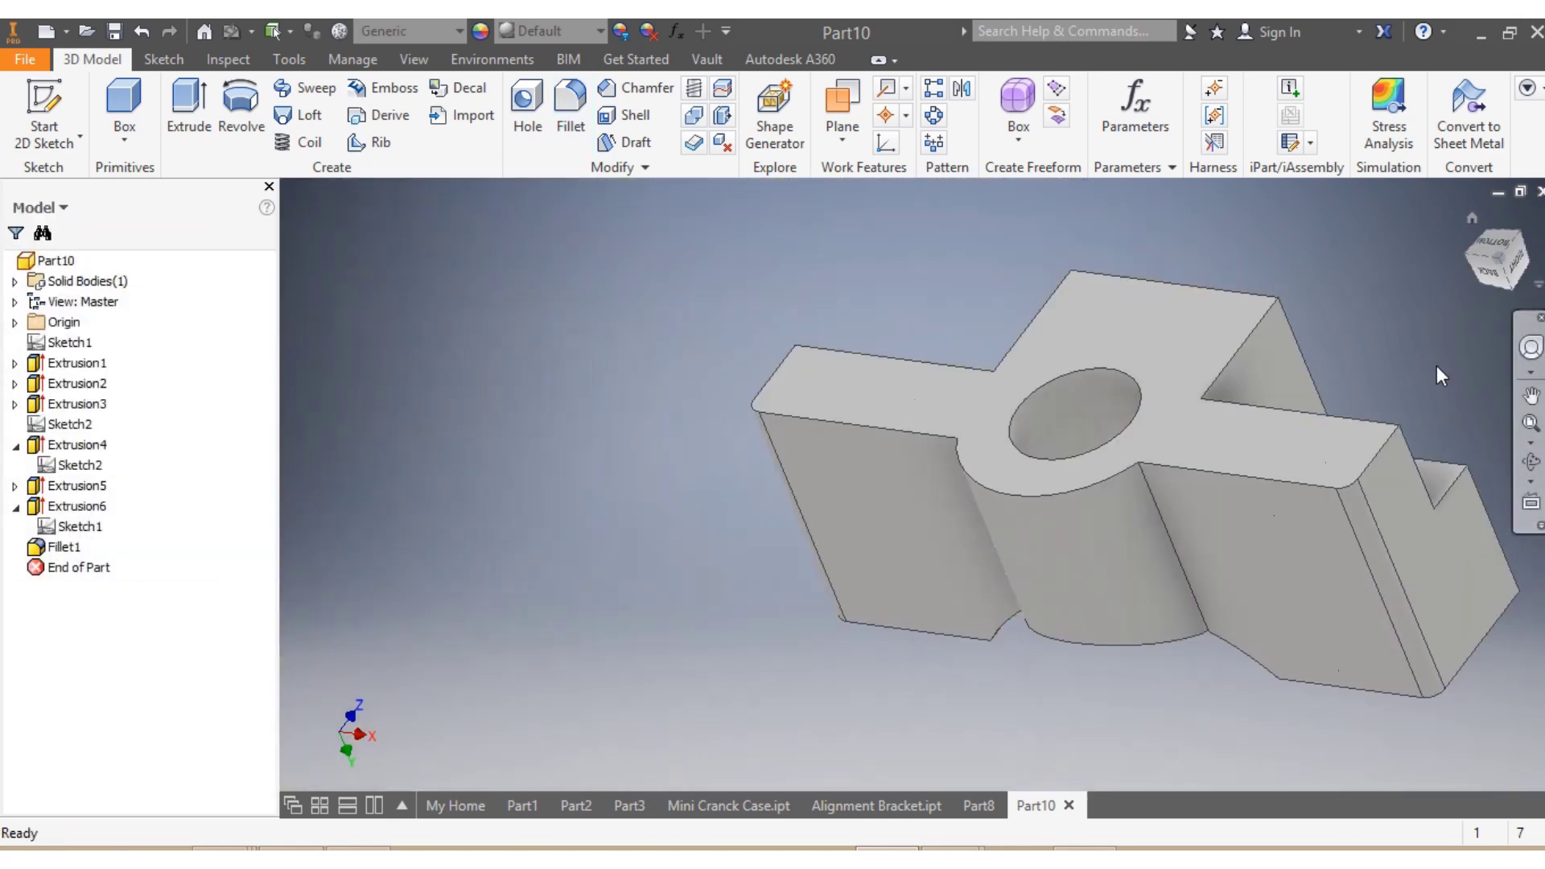
mouse_move(1489, 251)
mouse_down()
mouse_move(1445, 350)
mouse_move(1465, 318)
mouse_move(1512, 314)
mouse_move(1516, 374)
mouse_up()
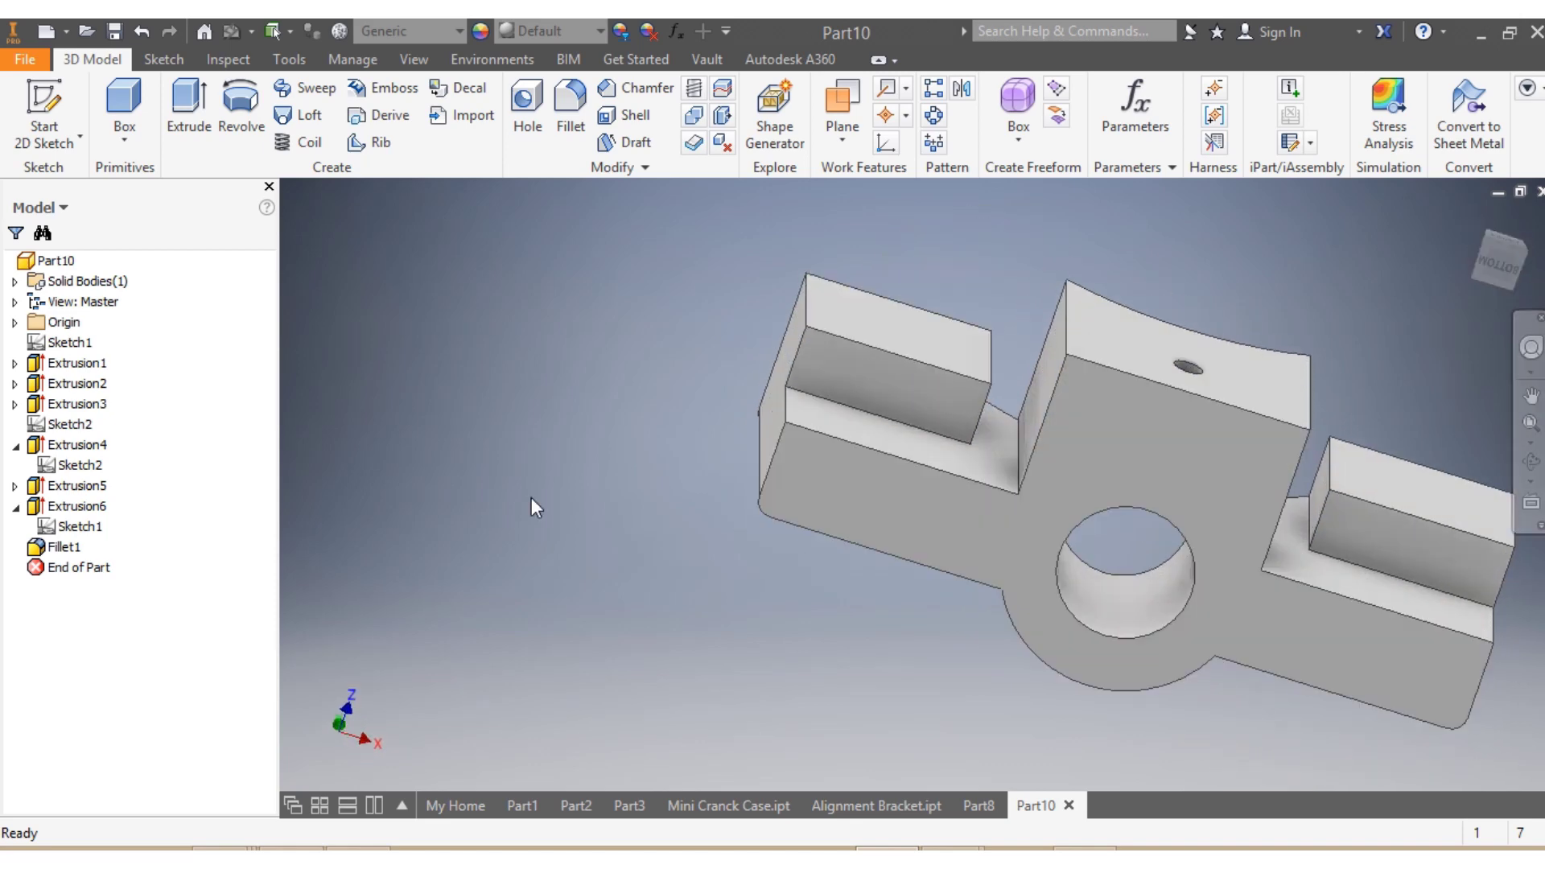
click(872, 343)
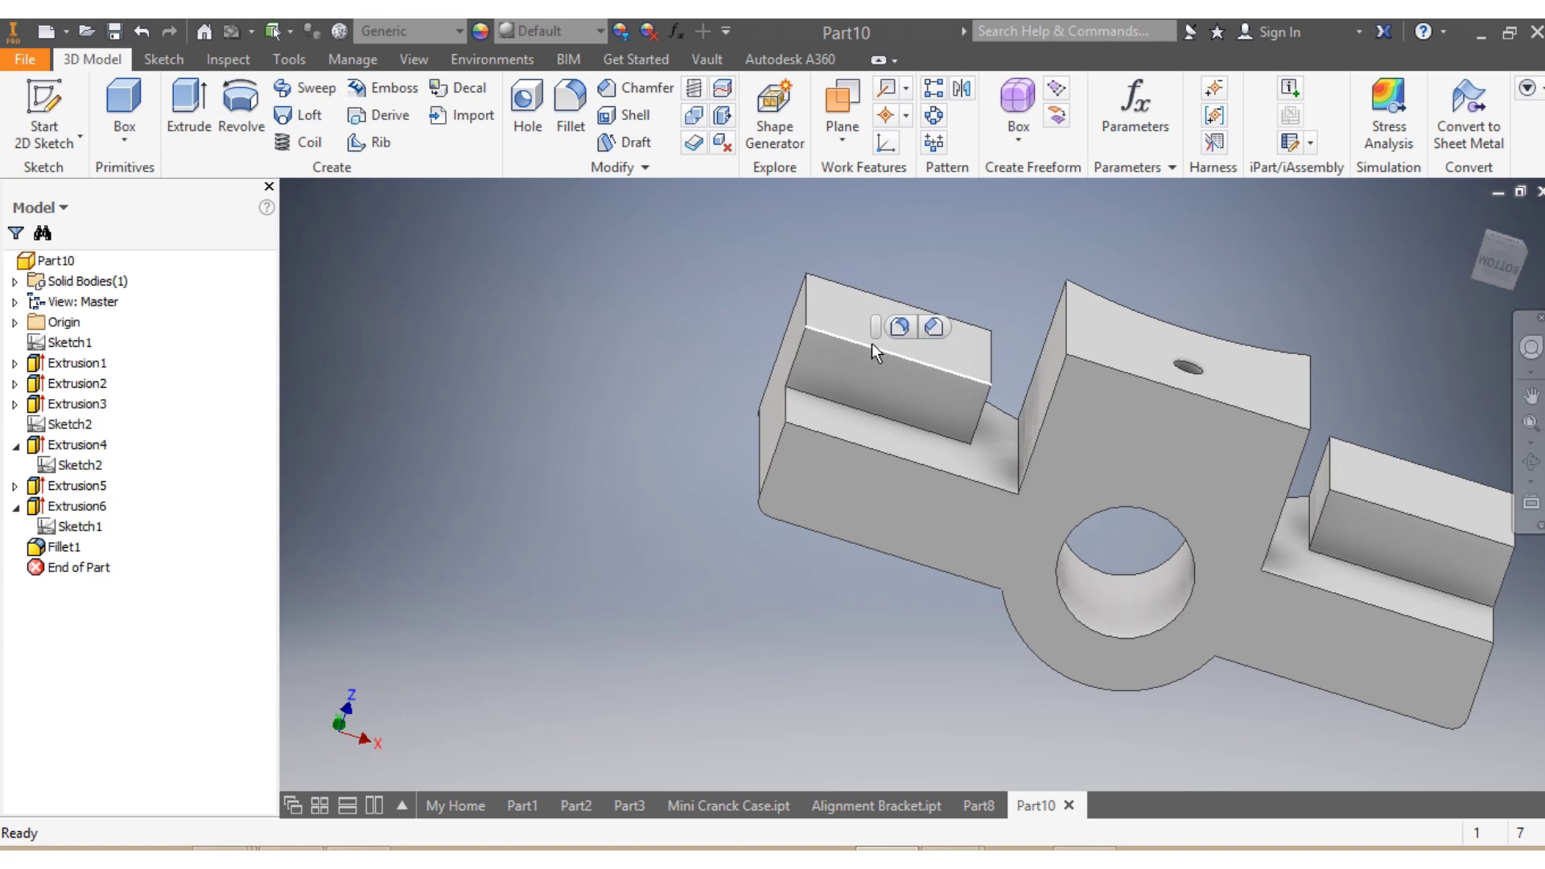
click(932, 325)
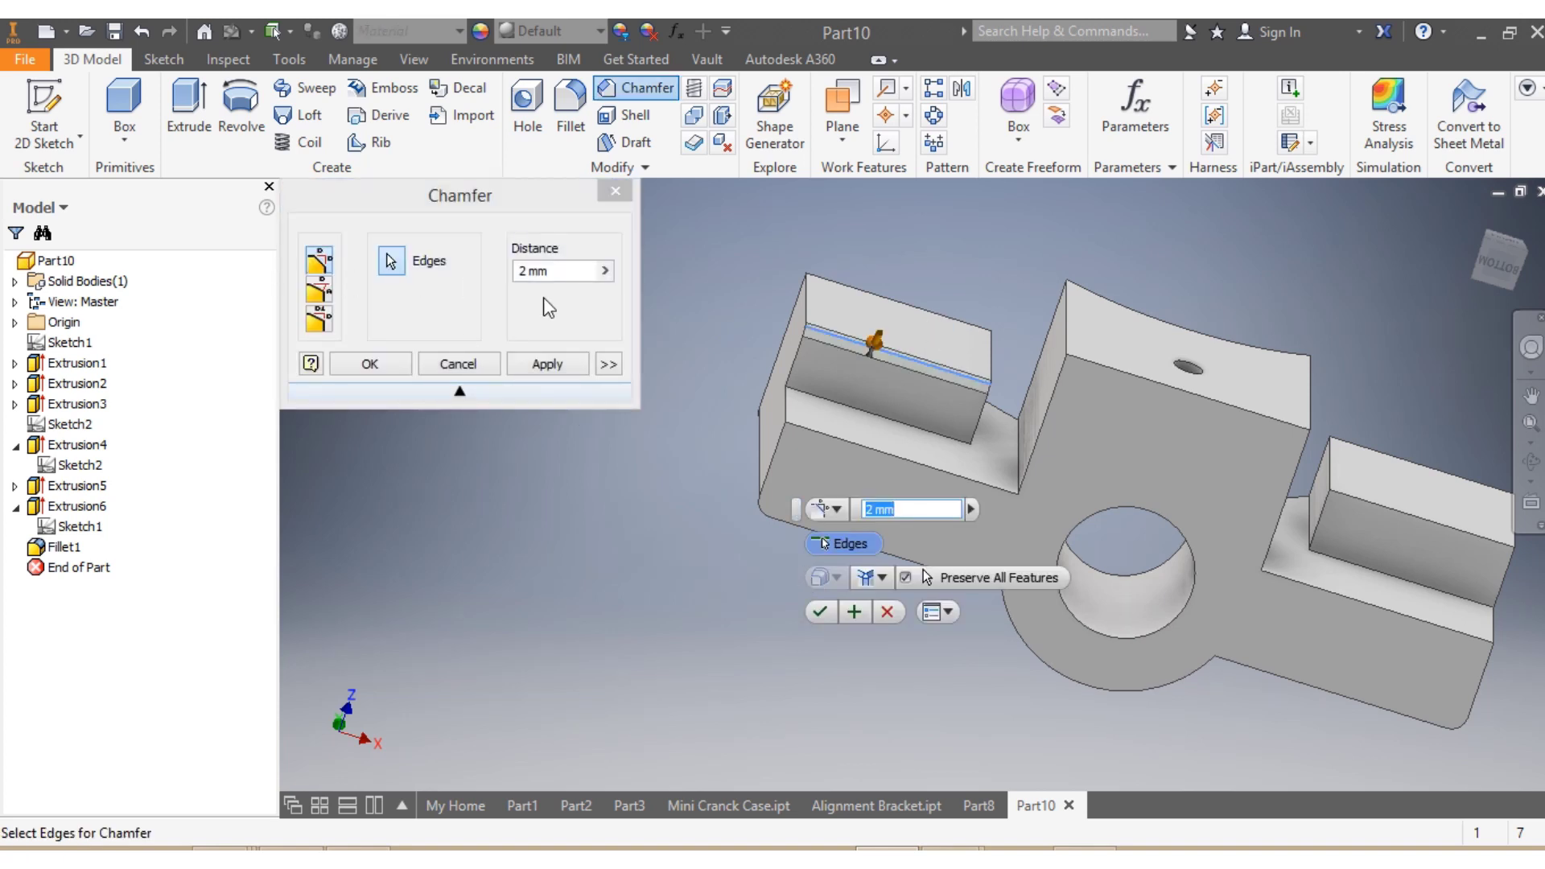
click(529, 271)
key(BackSpace)
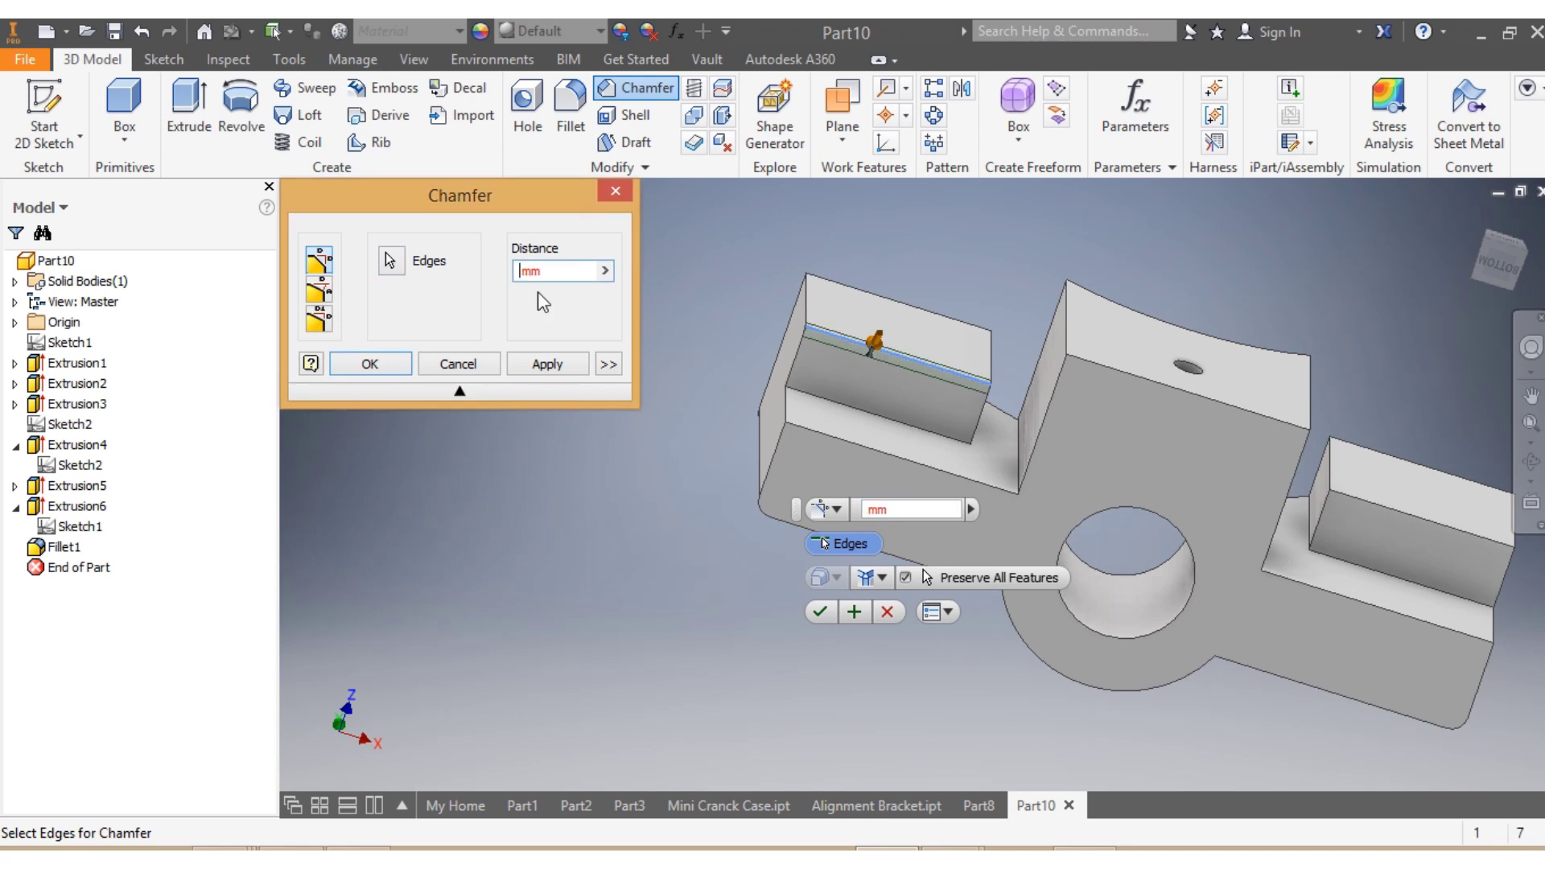
text(3)
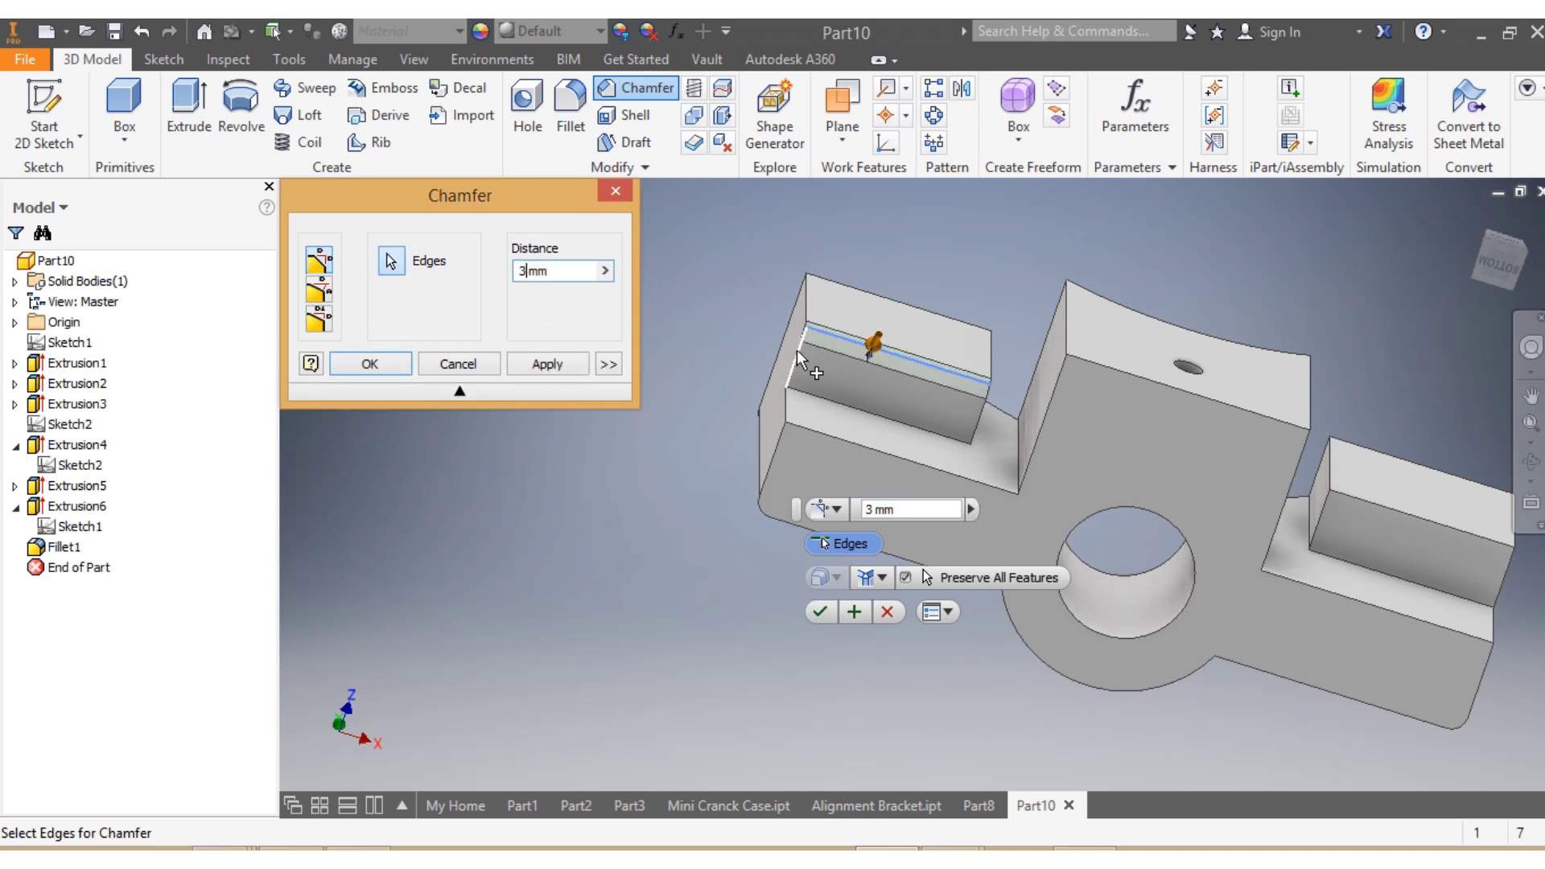
click(1386, 511)
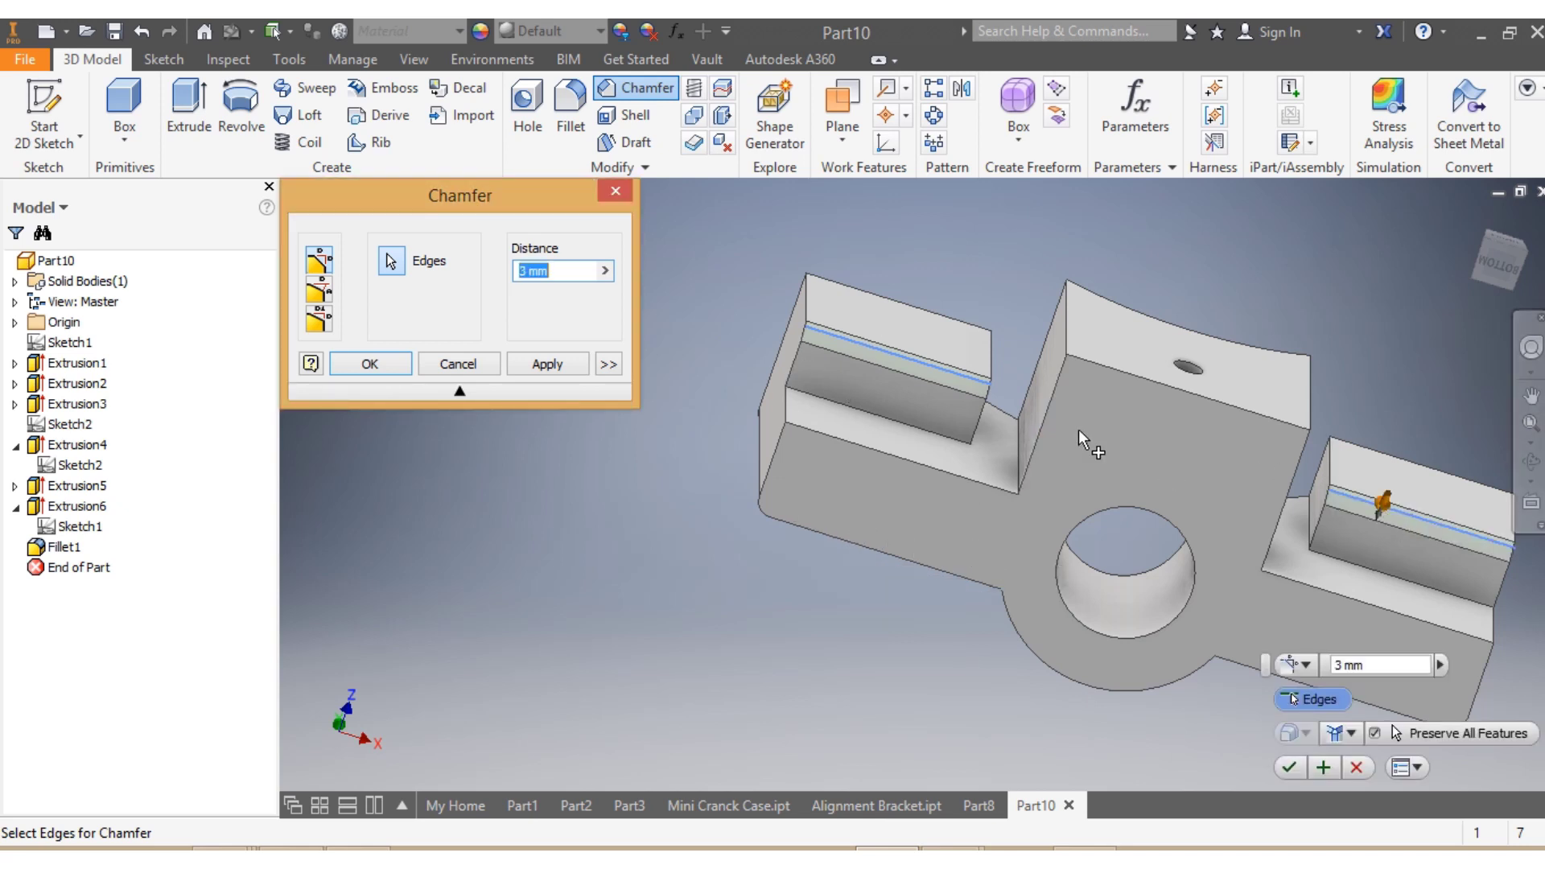
Add the outline edges of the bored face to the chamfer: both base steps, the central block's sides and the lower contour around the boss.
click(948, 472)
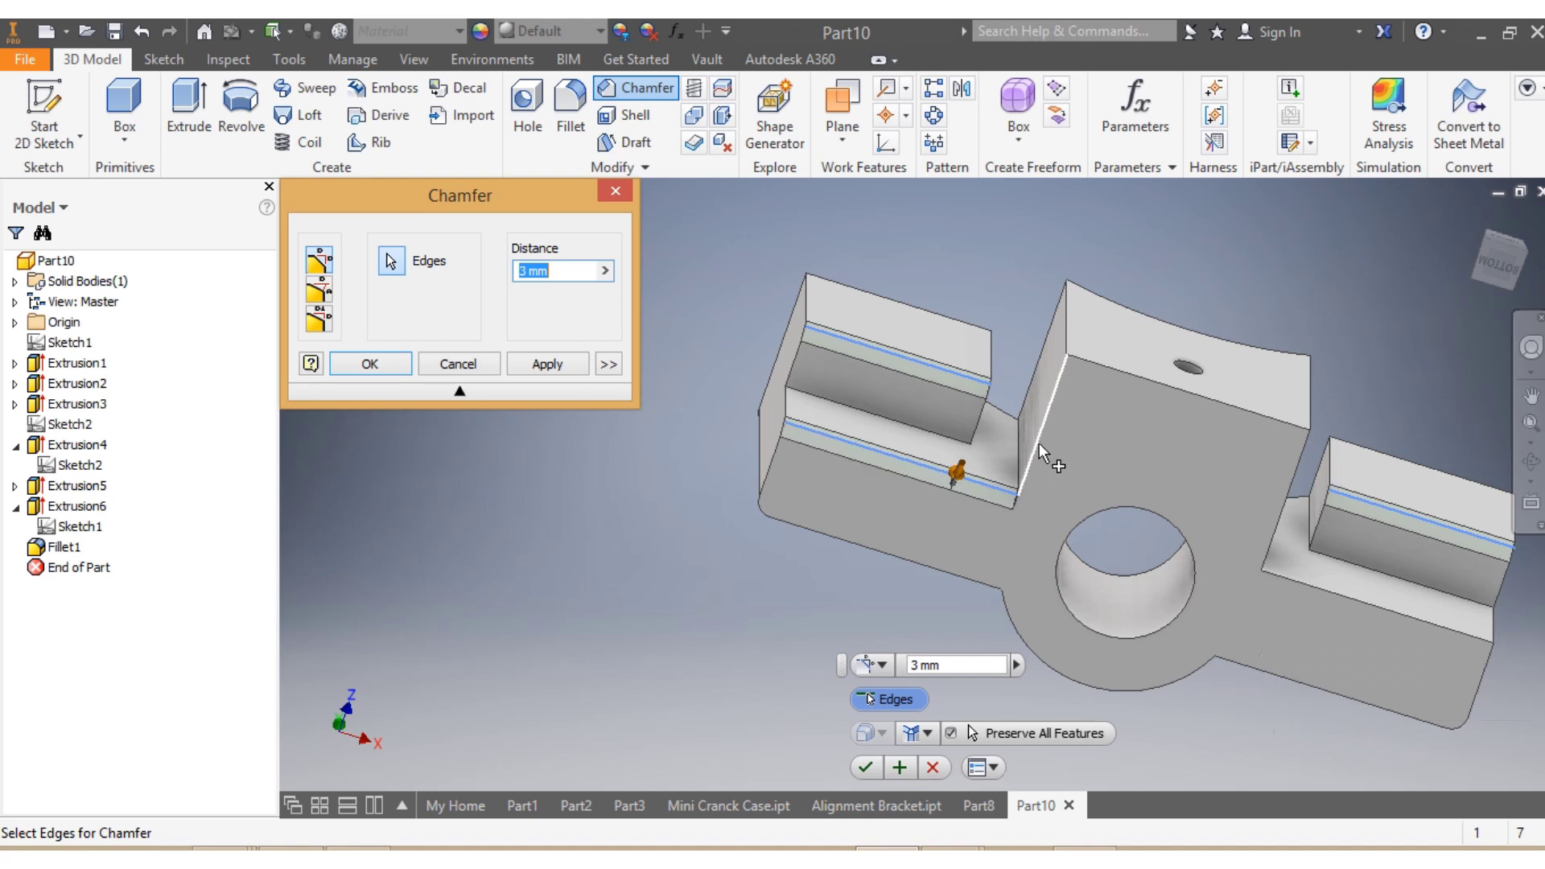
click(1038, 445)
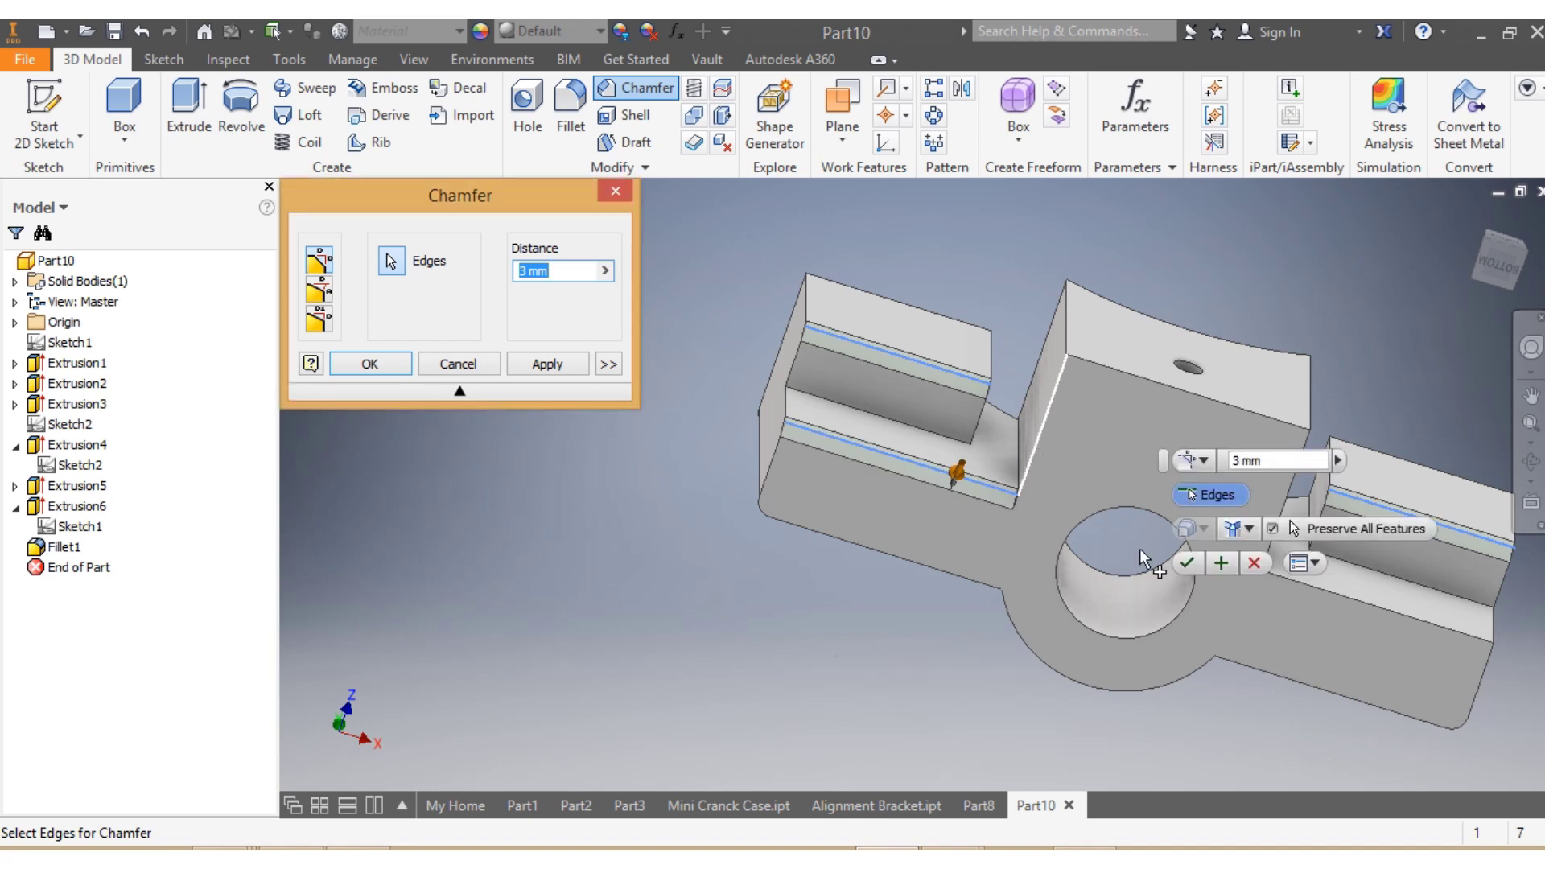
click(975, 620)
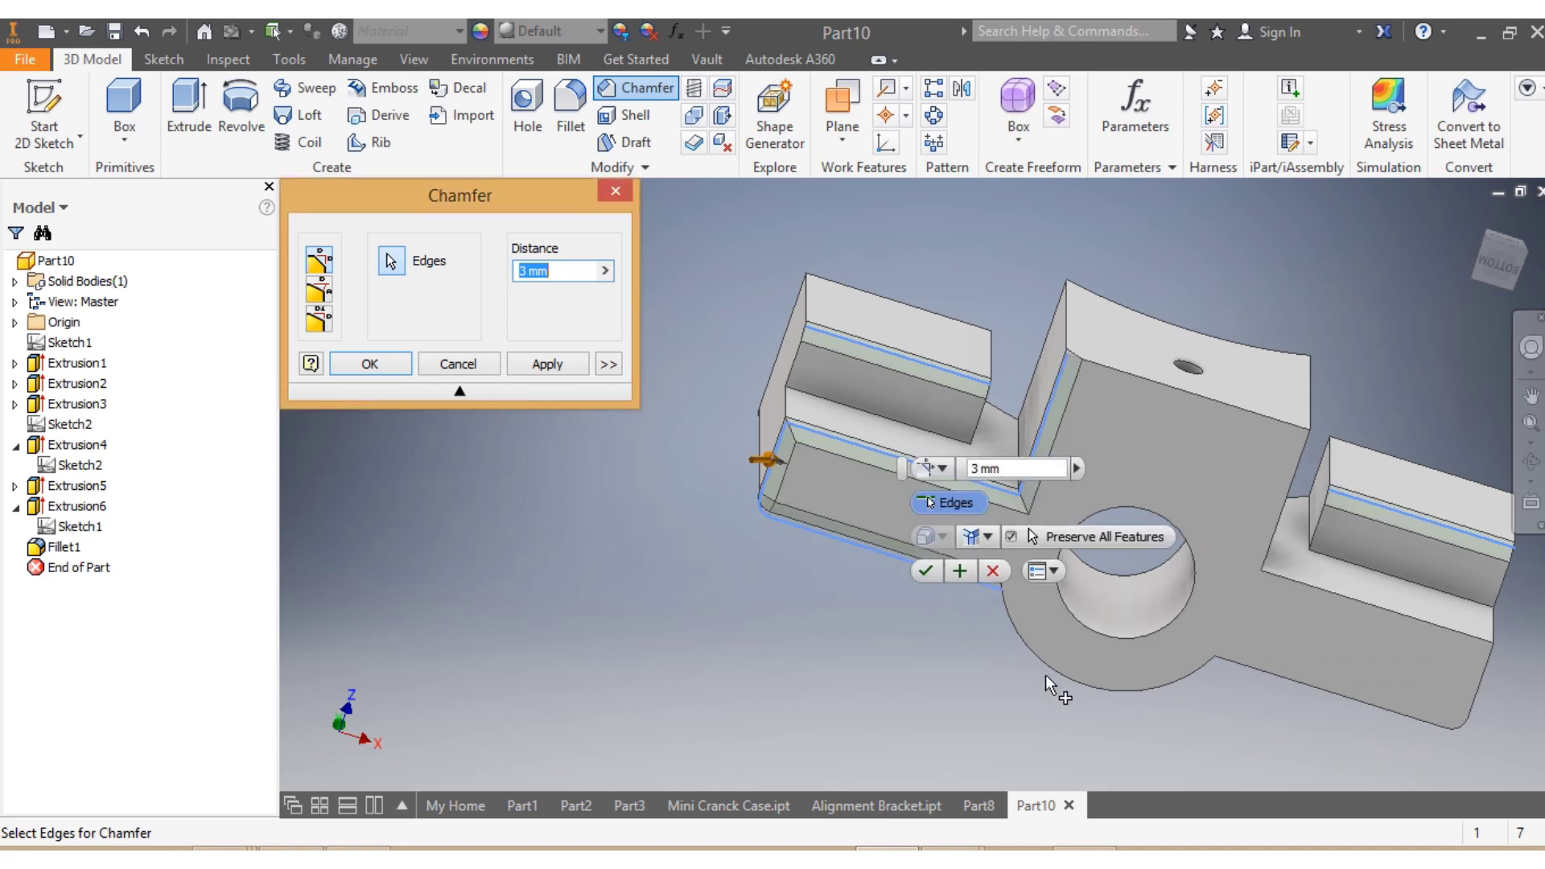
click(1227, 660)
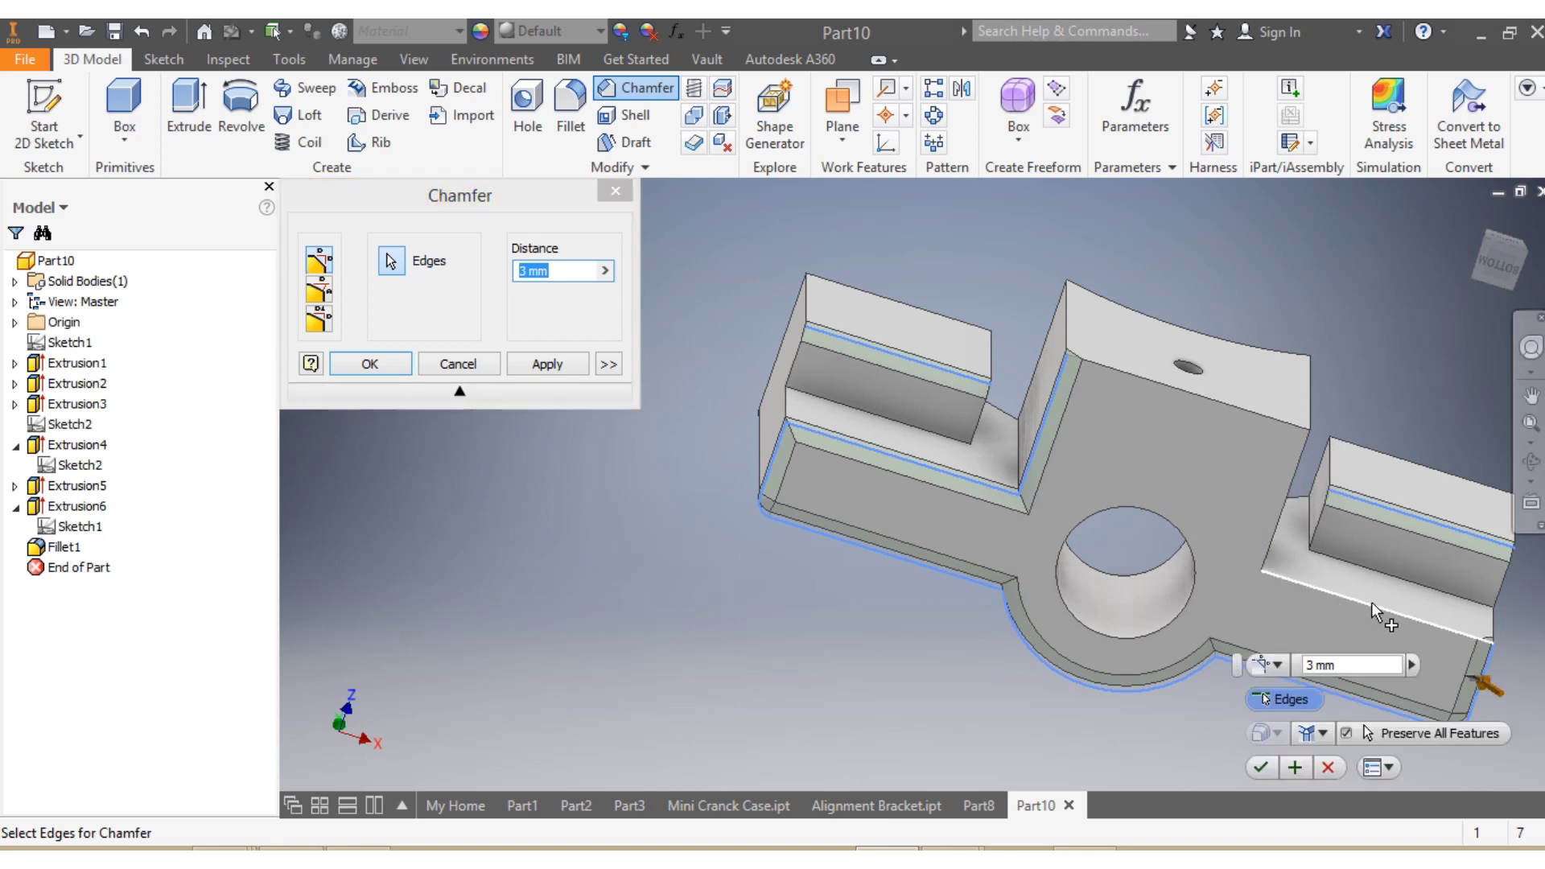
click(1372, 602)
click(1273, 525)
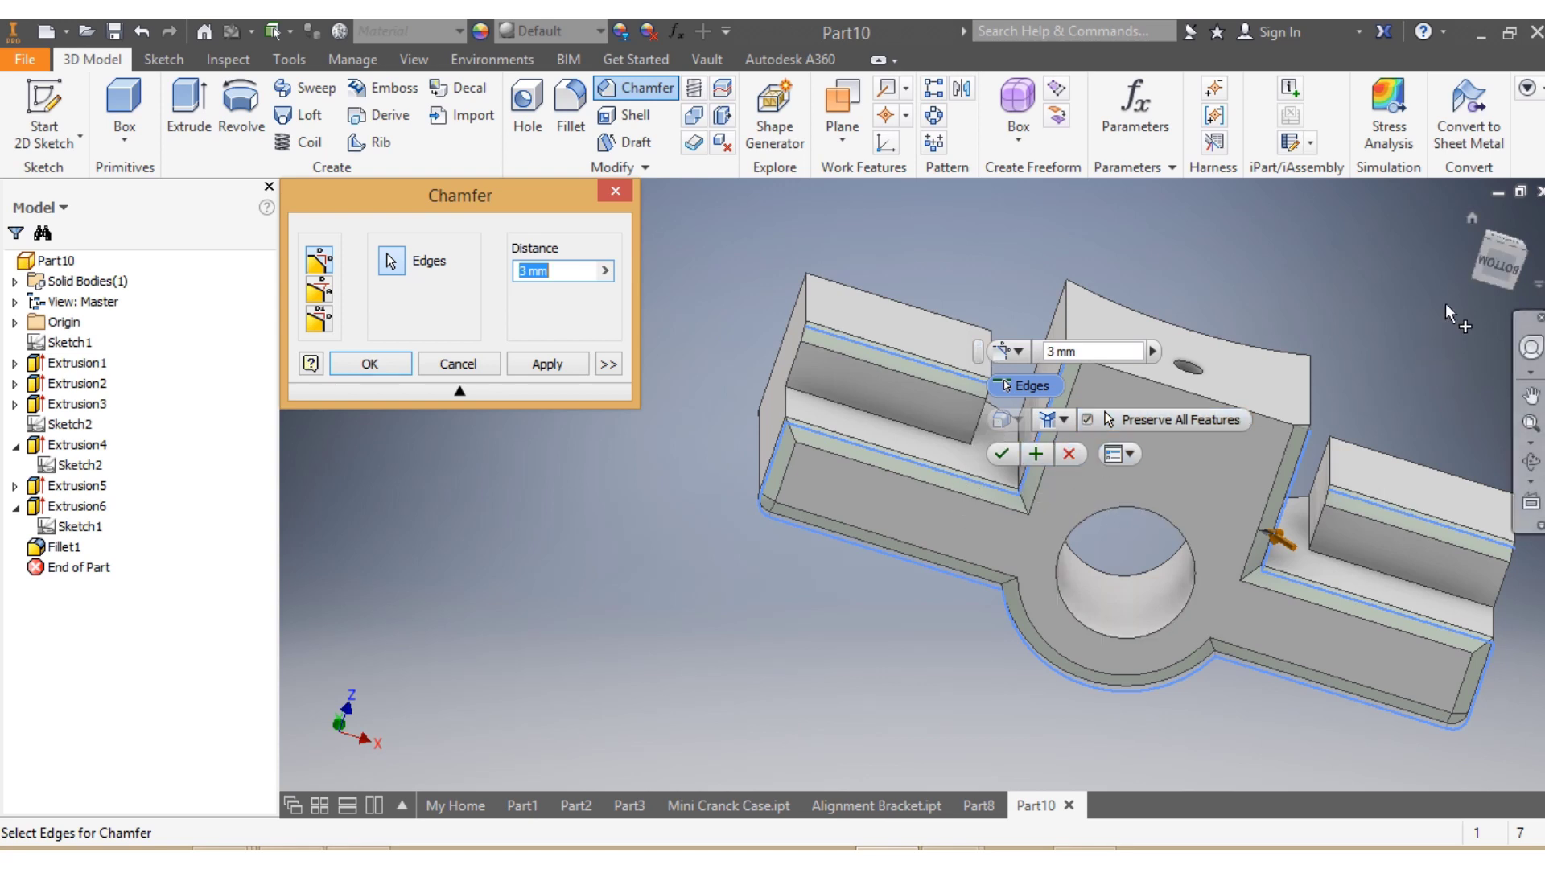
Add the edges of both side blocks facing the central block to the selection and apply the 3 mm chamfer.
drag(1487, 272, 1467, 296)
click(996, 326)
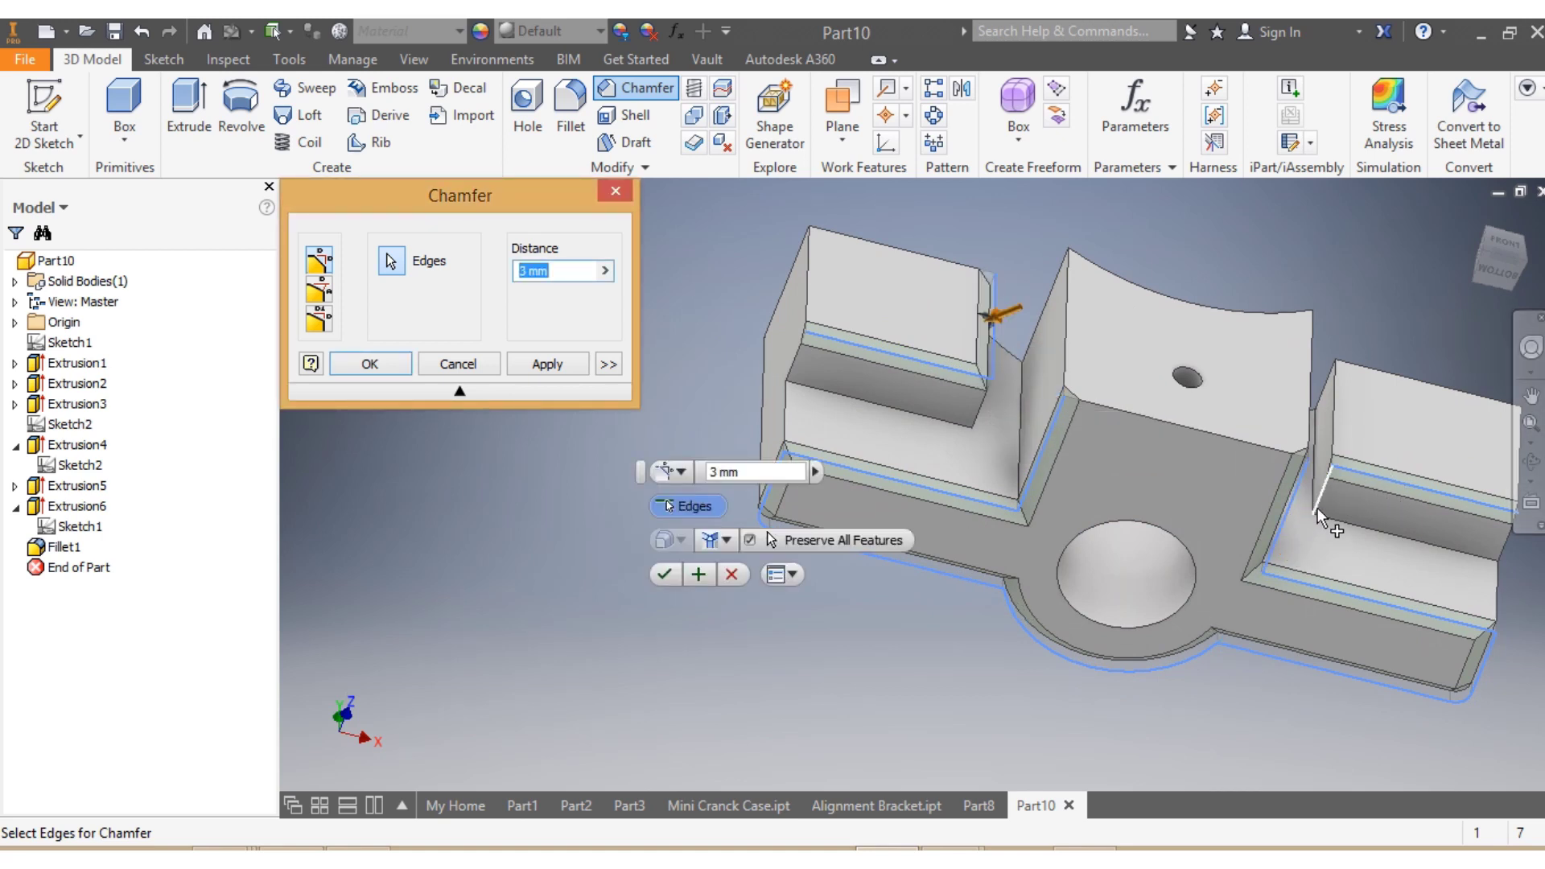
click(1333, 442)
click(1333, 444)
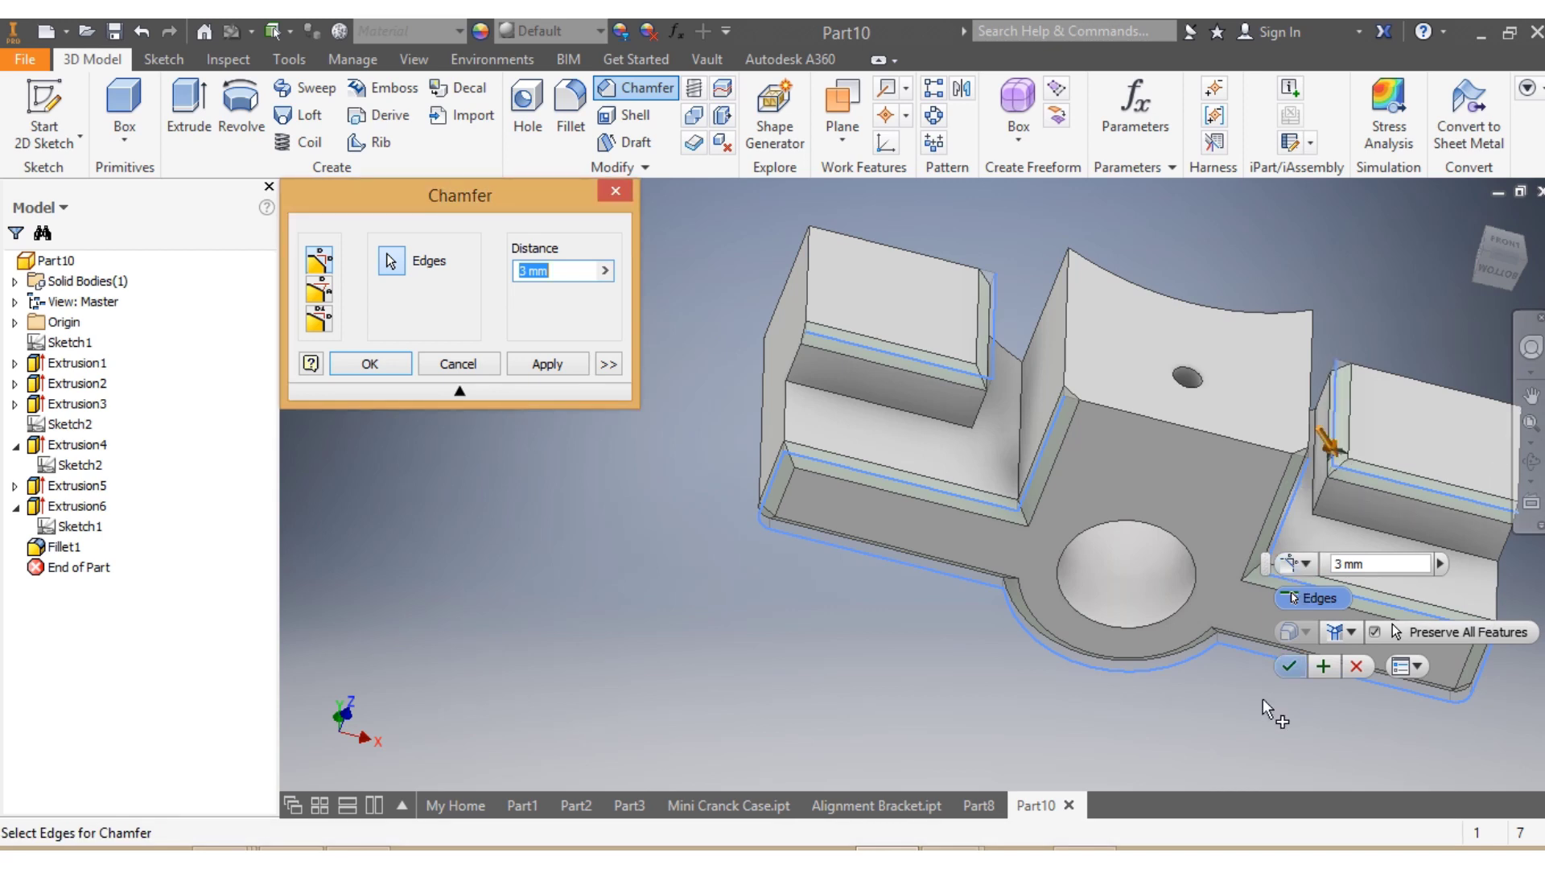
click(1291, 666)
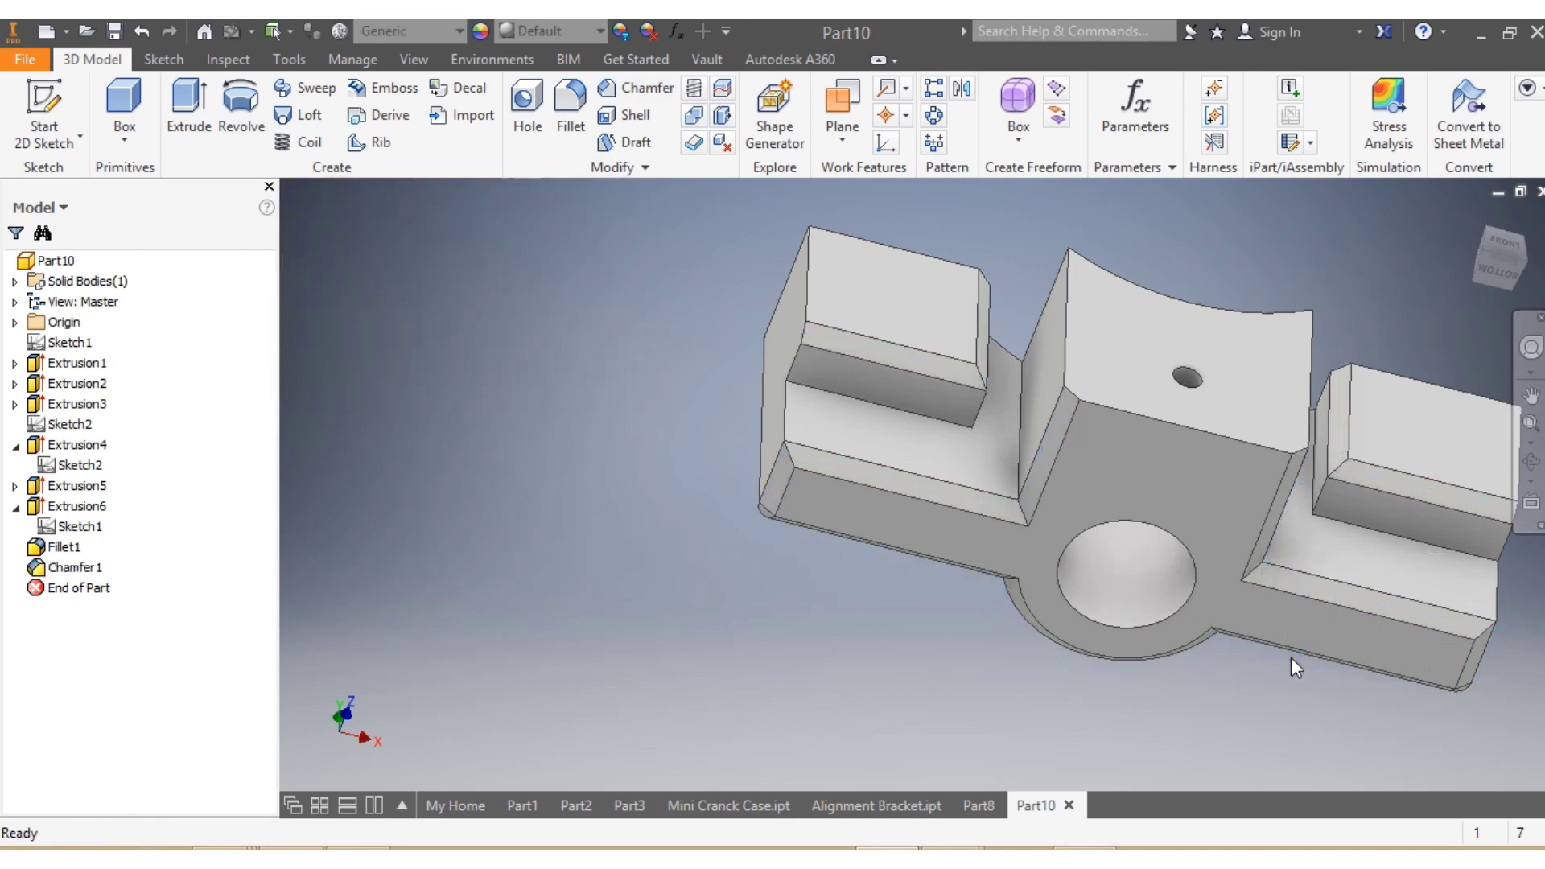
Select the two inner floor edges of the first notch, at the foot of the side block and of the central block.
scroll(1268, 599, down, 5)
drag(1484, 277, 1412, 284)
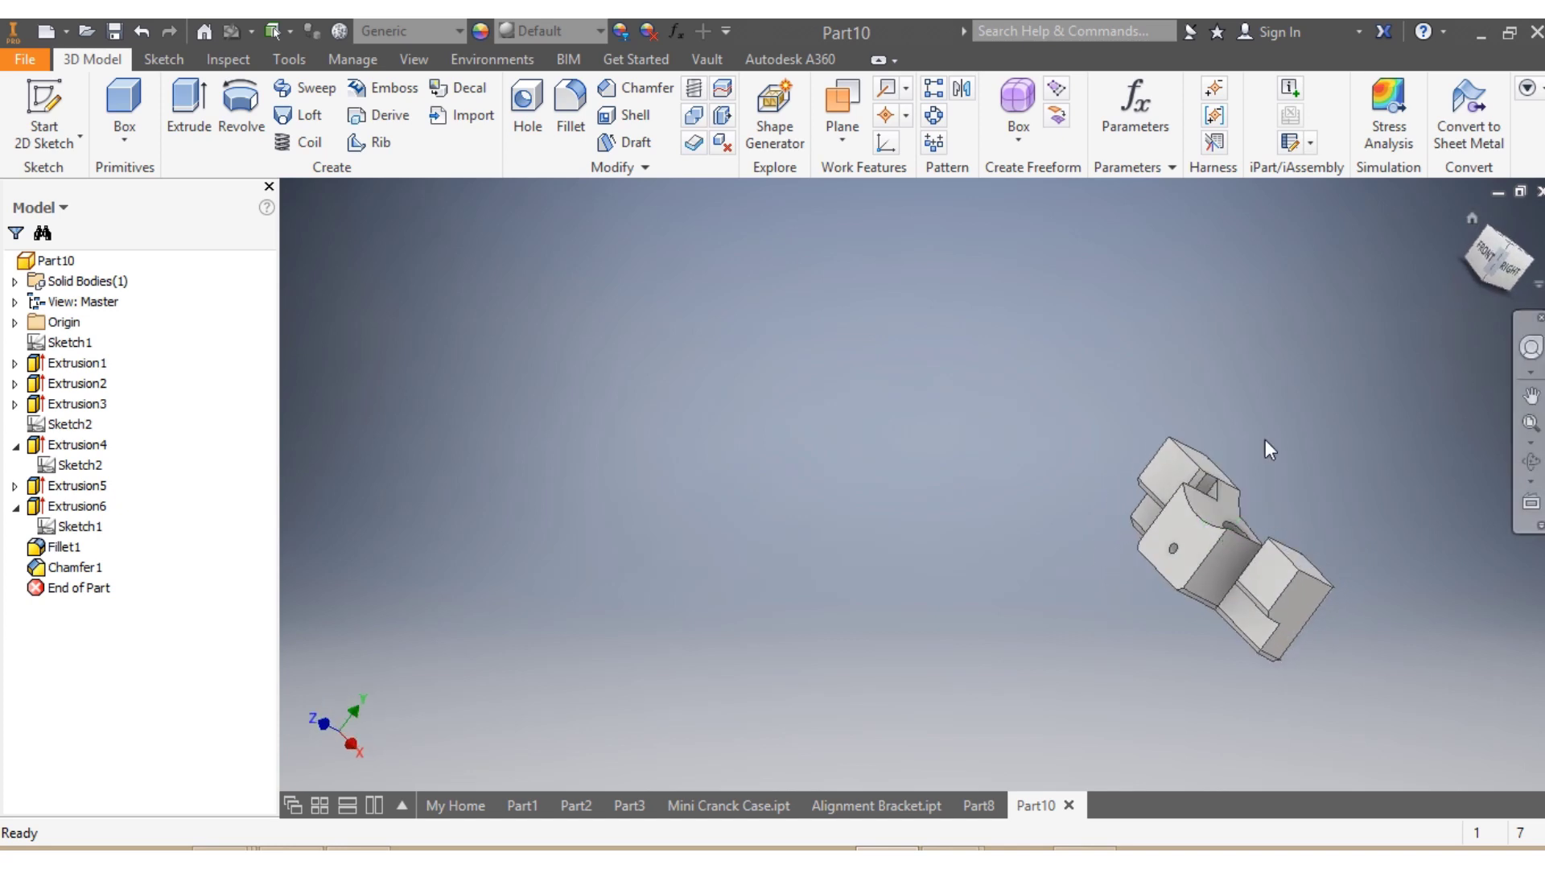
scroll(1210, 516, up, 3)
scroll(1257, 449, up, 3)
click(1277, 453)
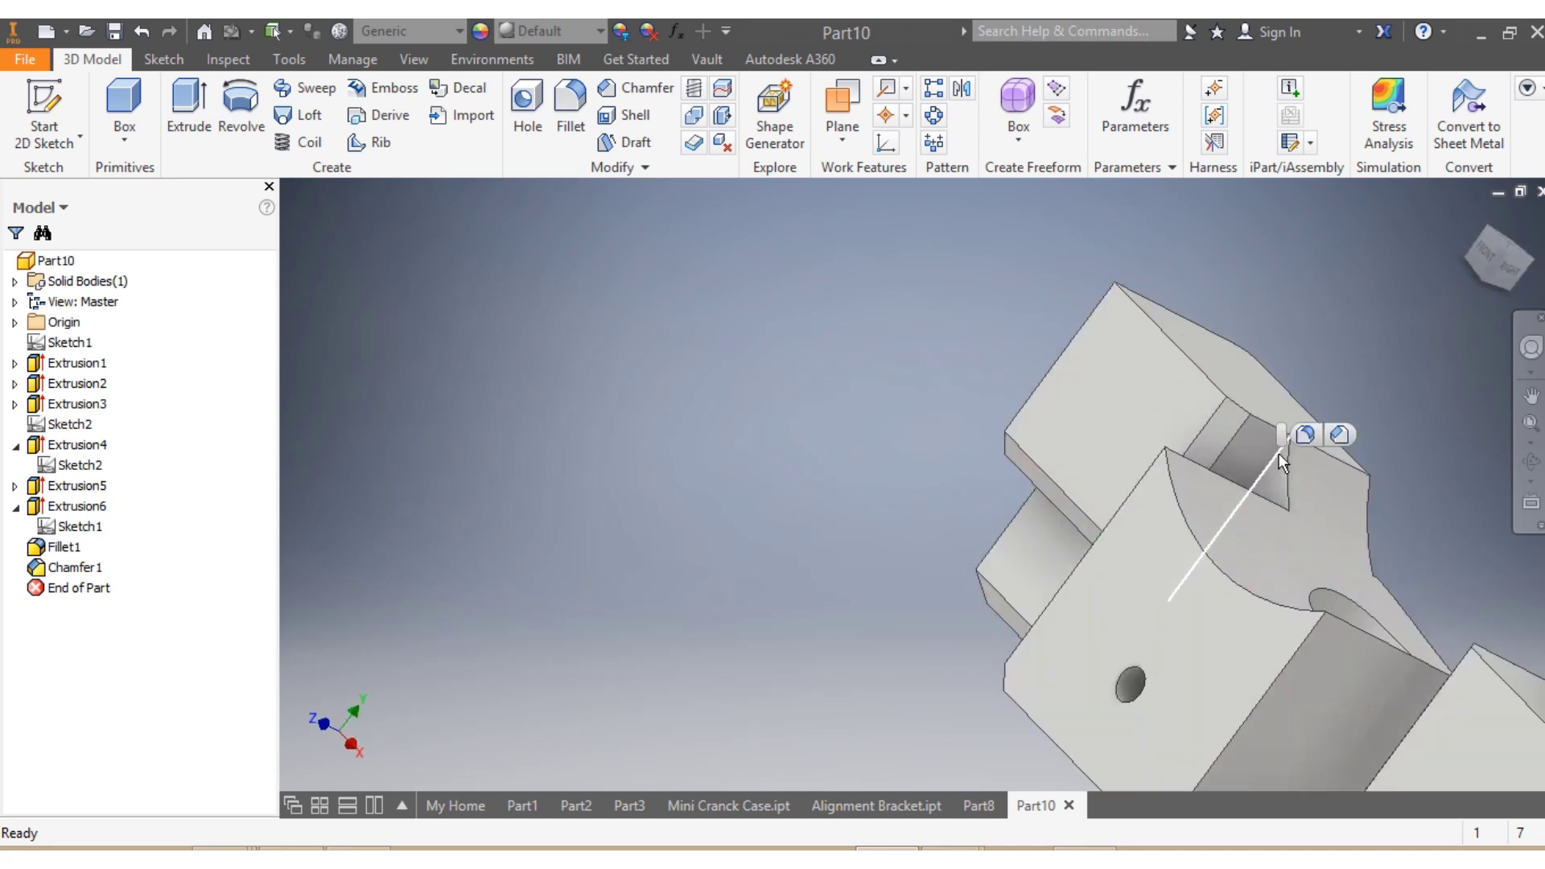
scroll(1310, 471, down, 5)
drag(1510, 262, 1544, 264)
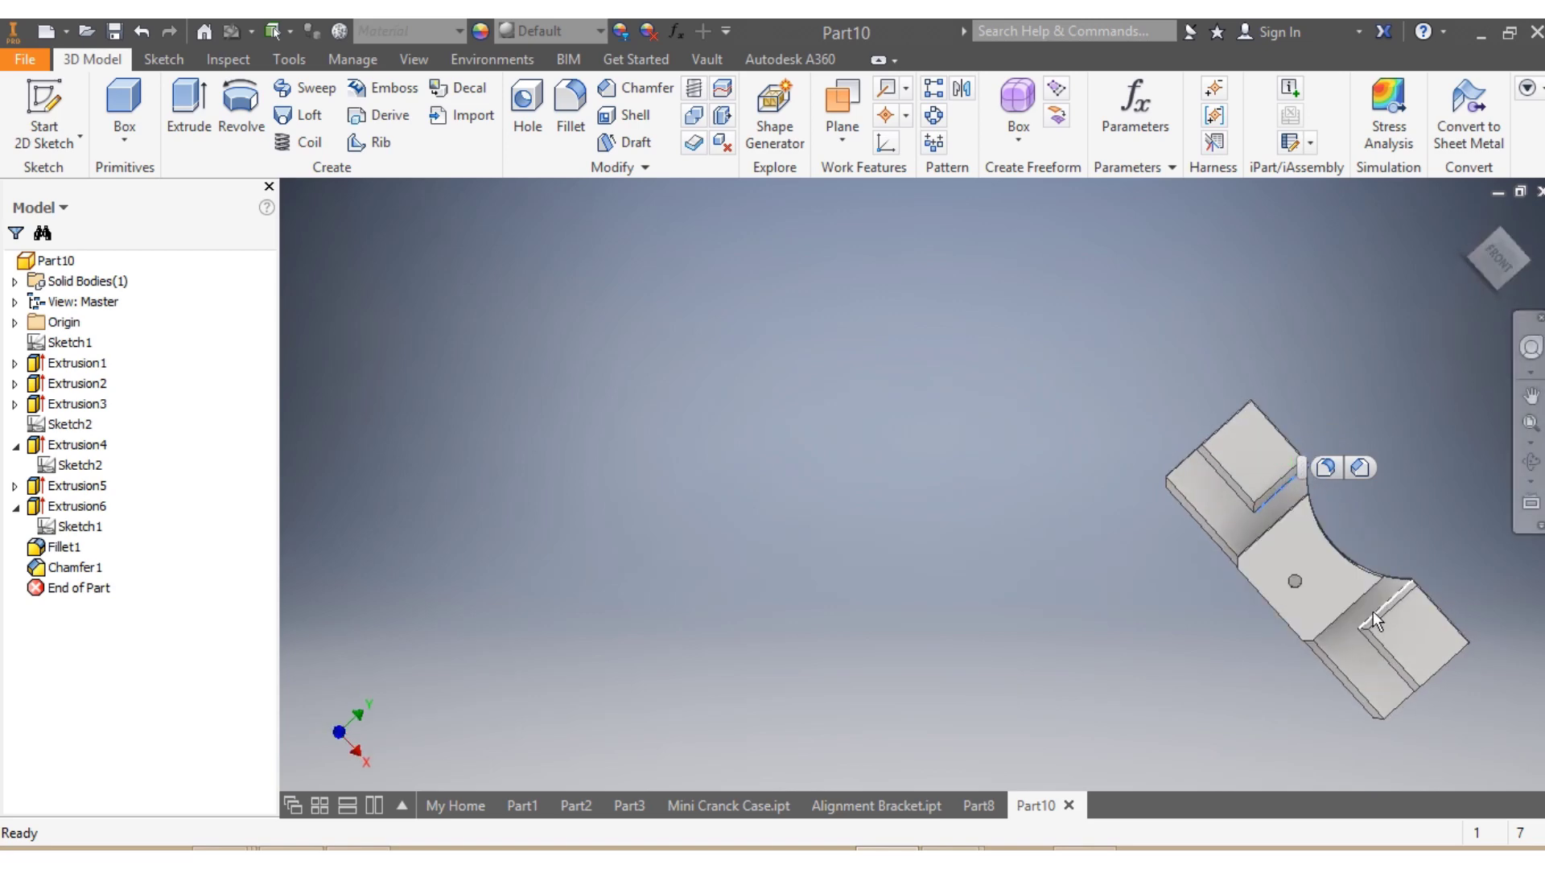
click(1495, 278)
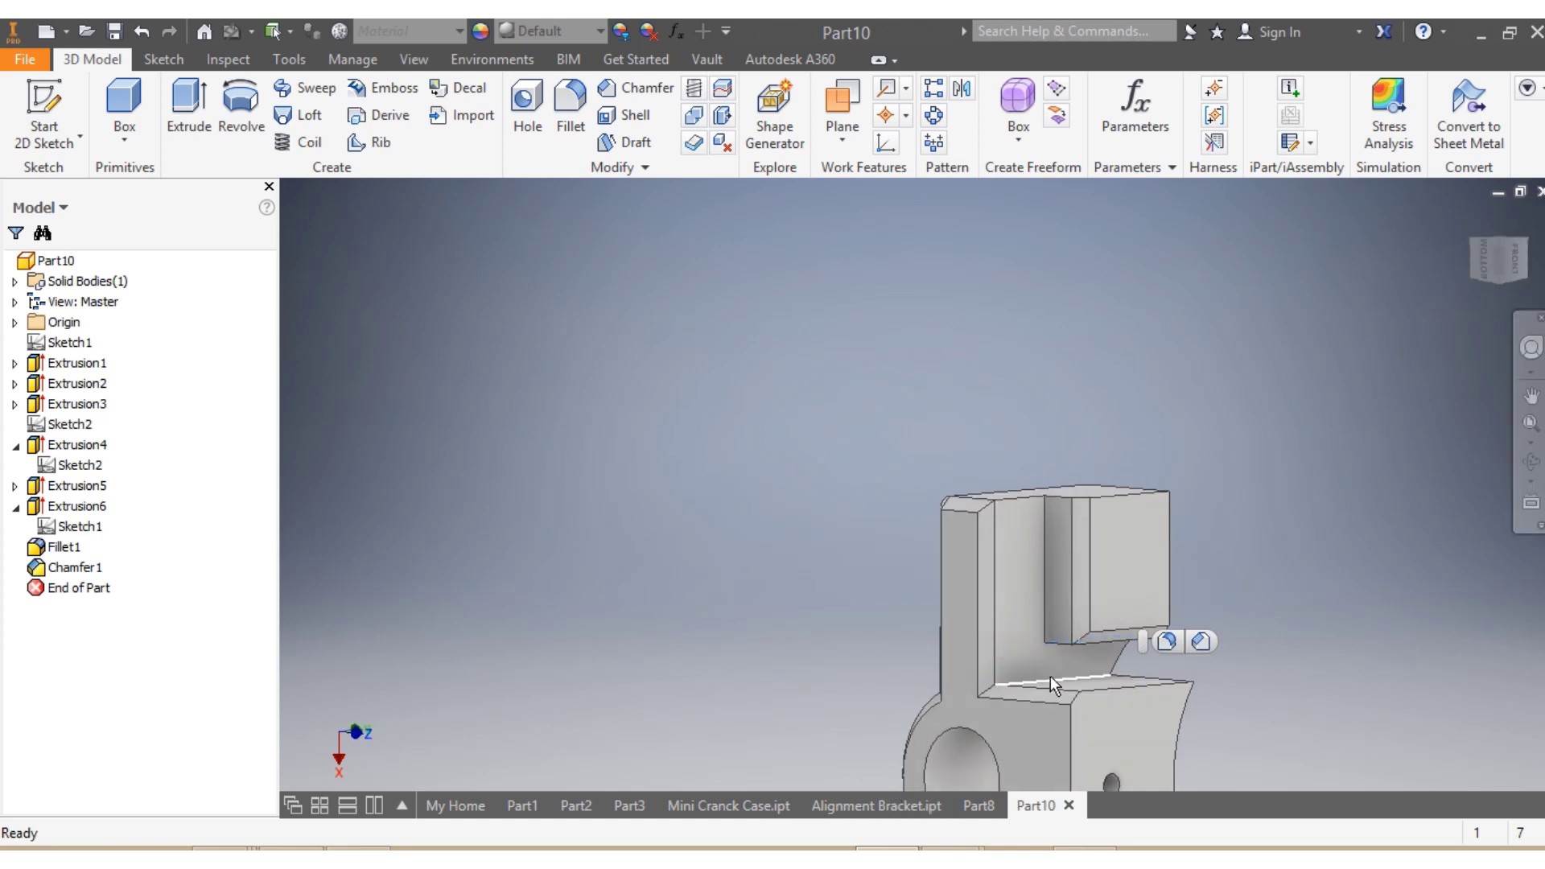
scroll(1101, 685, down, 8)
scroll(1113, 760, up, 7)
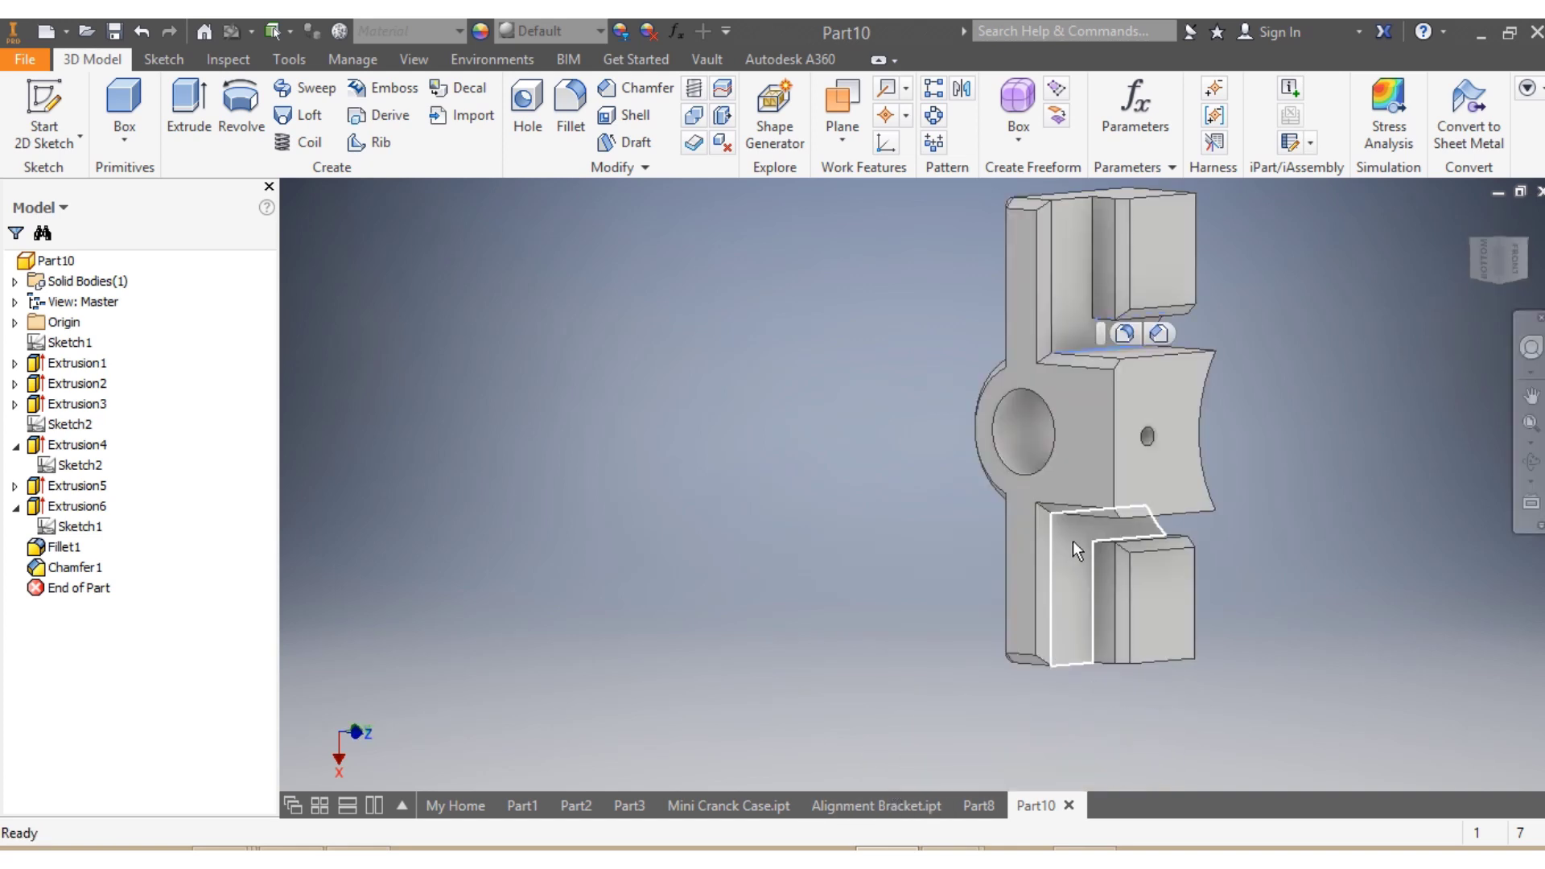
Add the two matching floor edges of the opposite notch and fillet all four edges with a 3 mm radius.
scroll(1111, 556, up, 3)
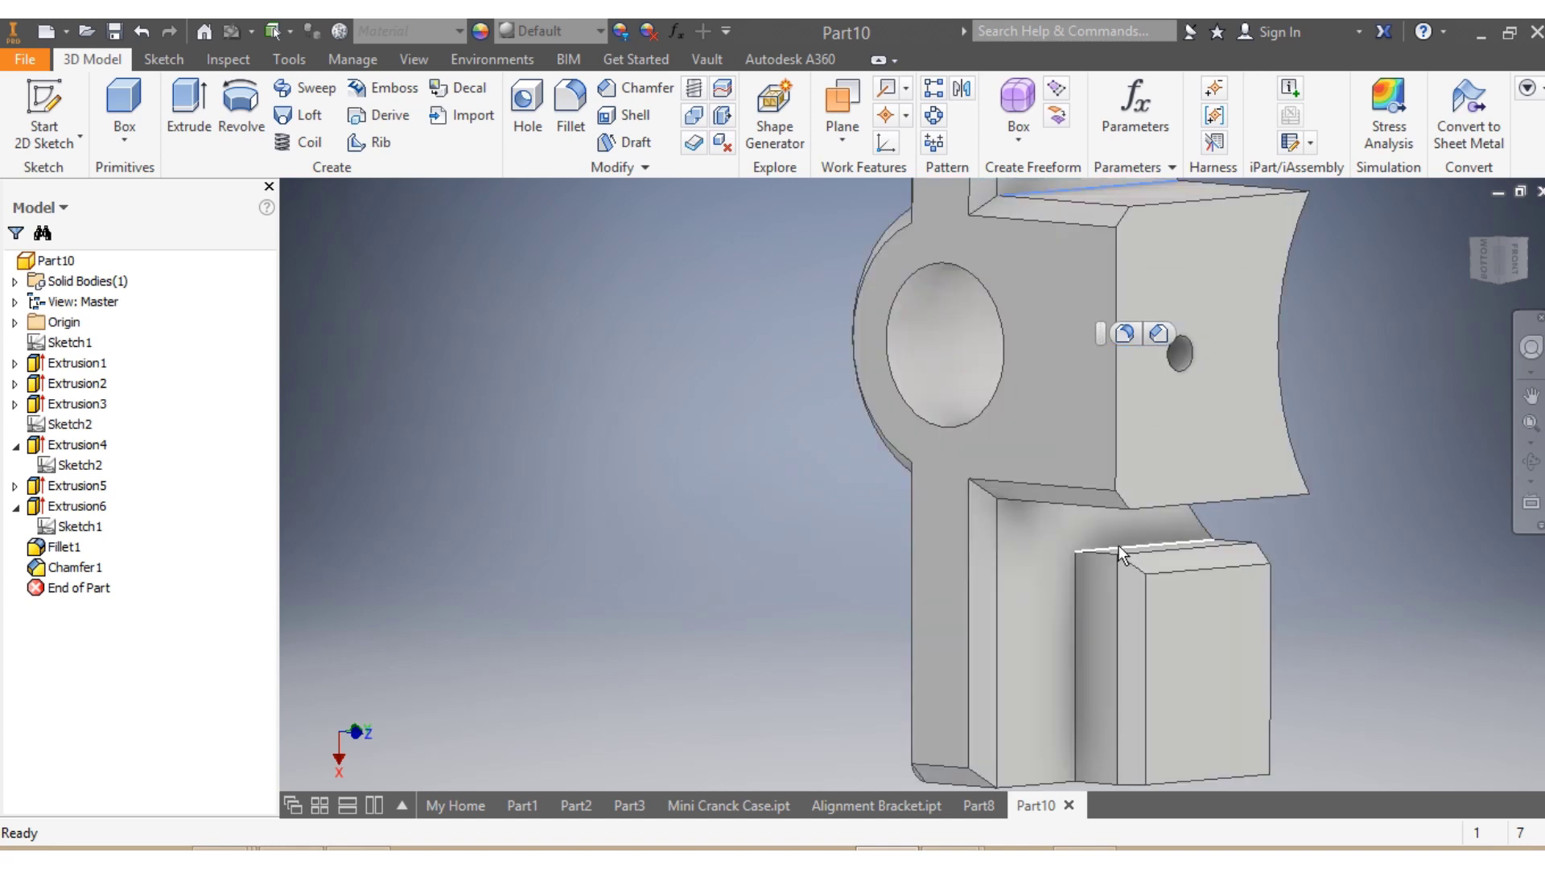
click(1118, 544)
click(1497, 268)
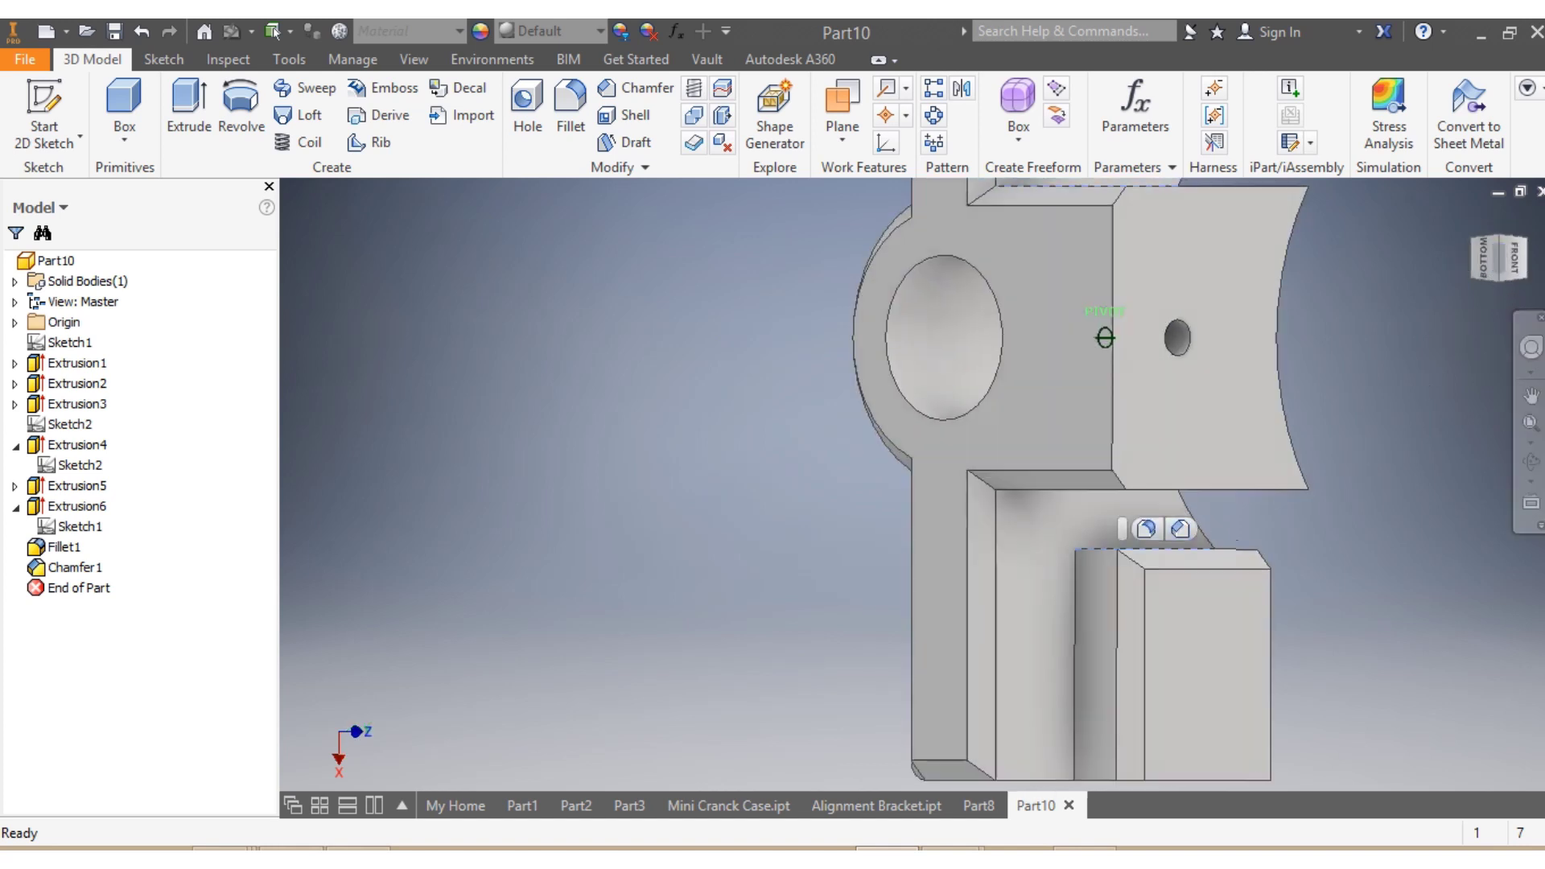
click(1164, 490)
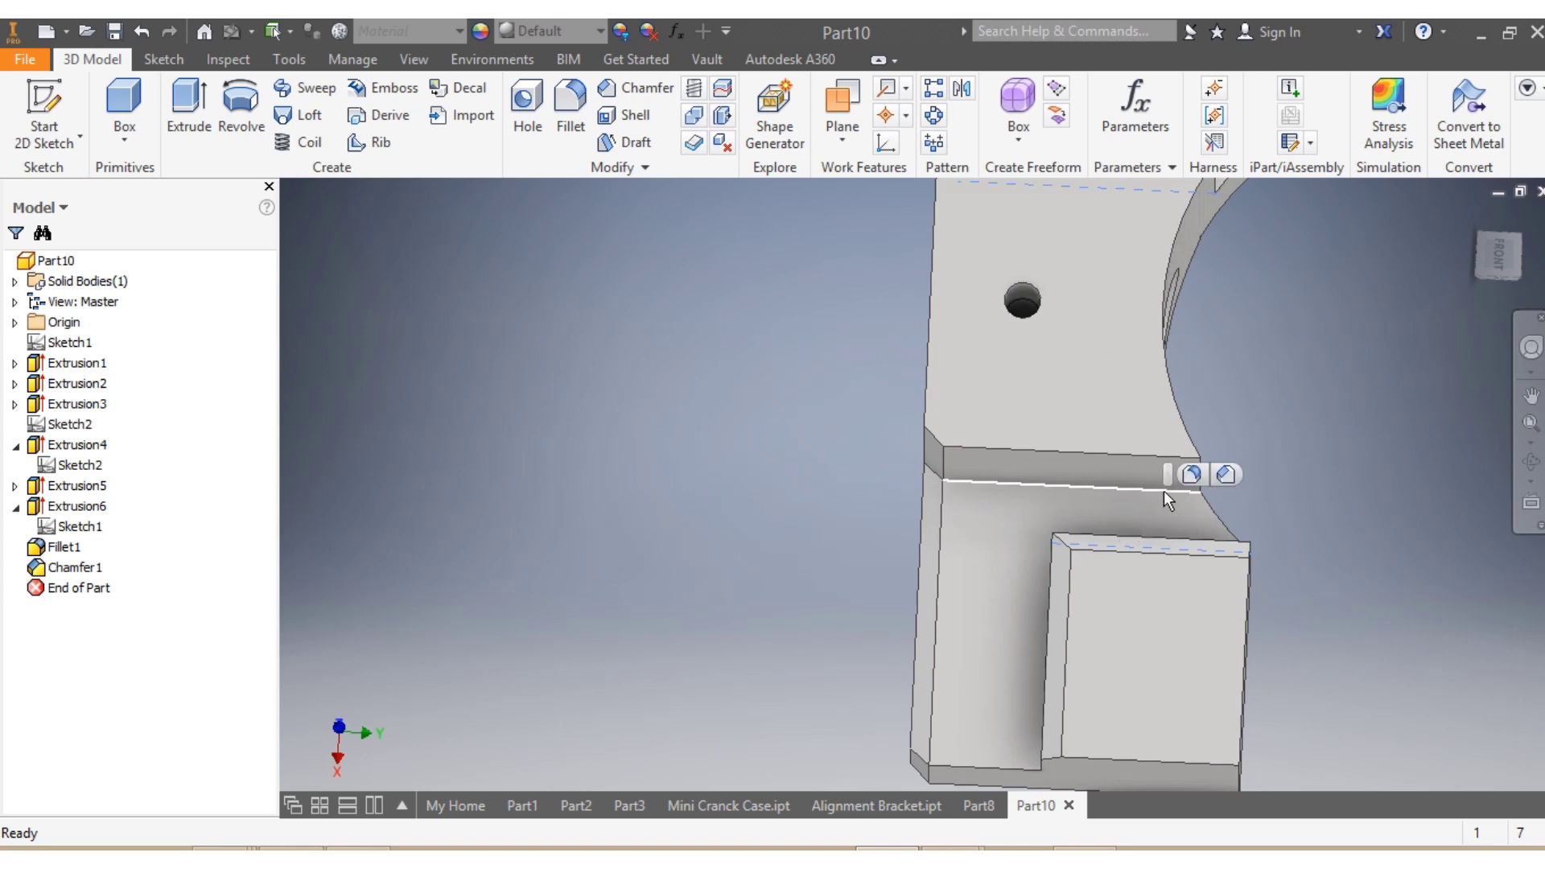
click(1191, 475)
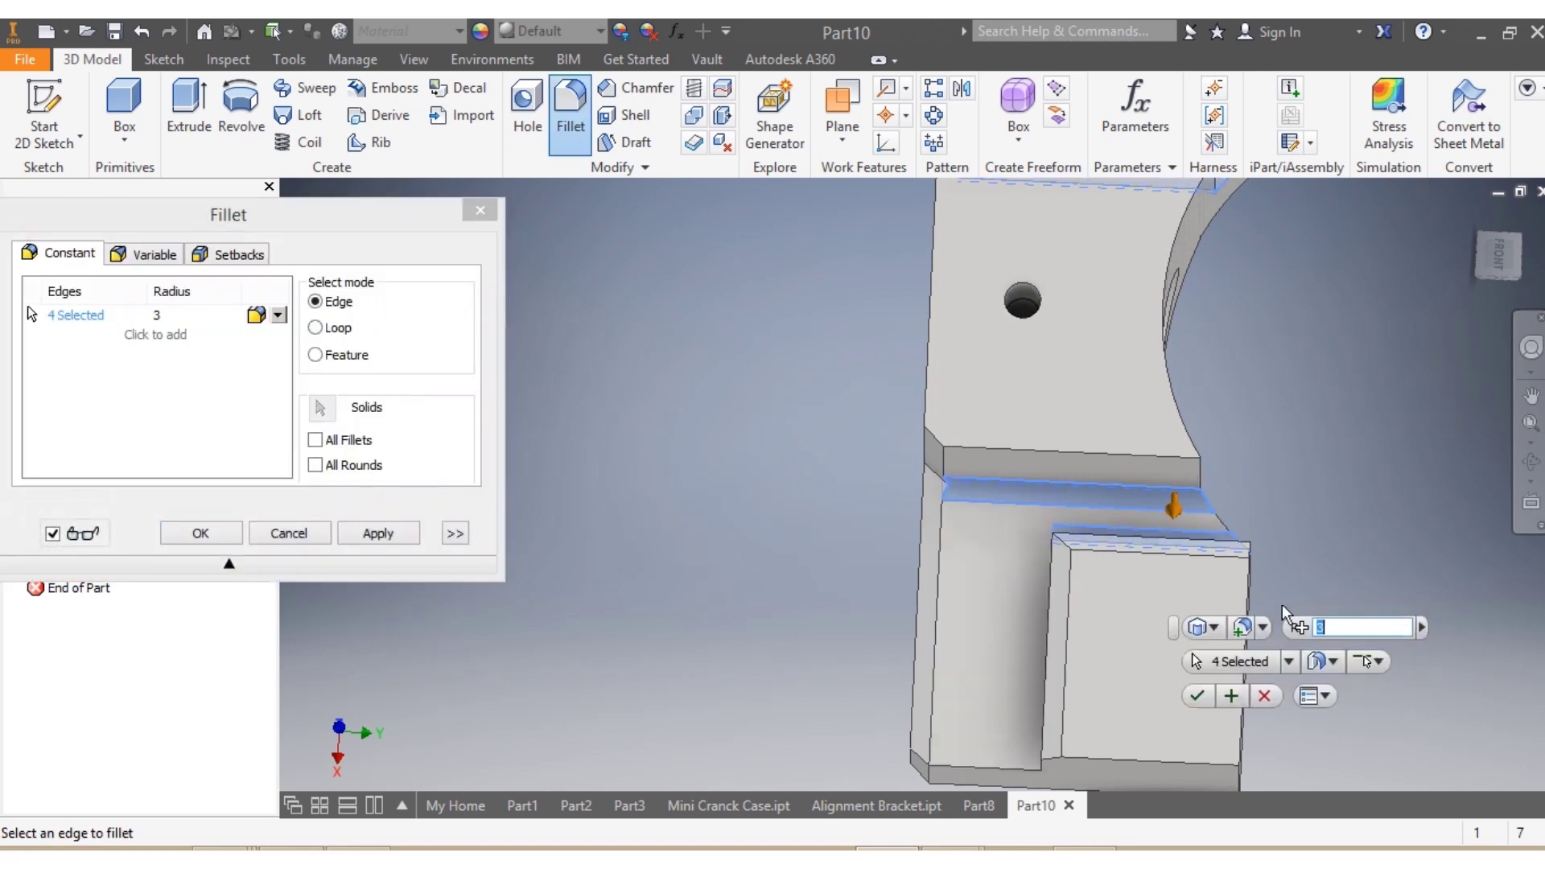
click(1194, 697)
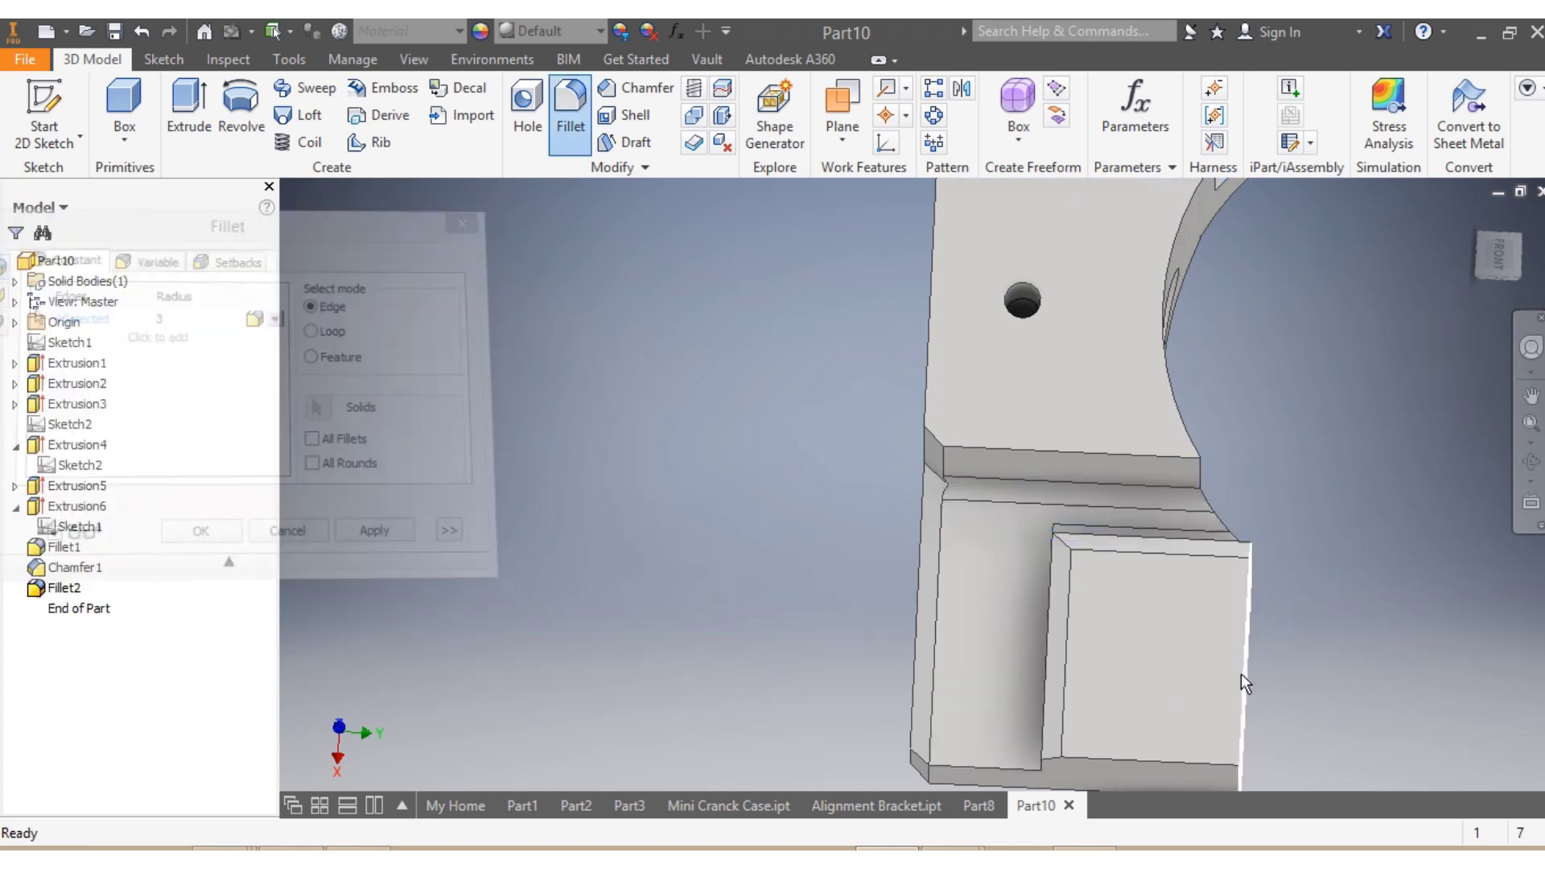
Start a hole on the bored bottom face and place its centre at the centre of the large bore.
scroll(1241, 674, down, 5)
mouse_move(1499, 272)
mouse_down()
mouse_move(1479, 229)
mouse_move(1532, 225)
mouse_move(1521, 242)
mouse_up()
mouse_move(1457, 325)
mouse_down()
mouse_move(1475, 291)
mouse_move(1461, 547)
mouse_move(1445, 559)
mouse_up()
click(1495, 270)
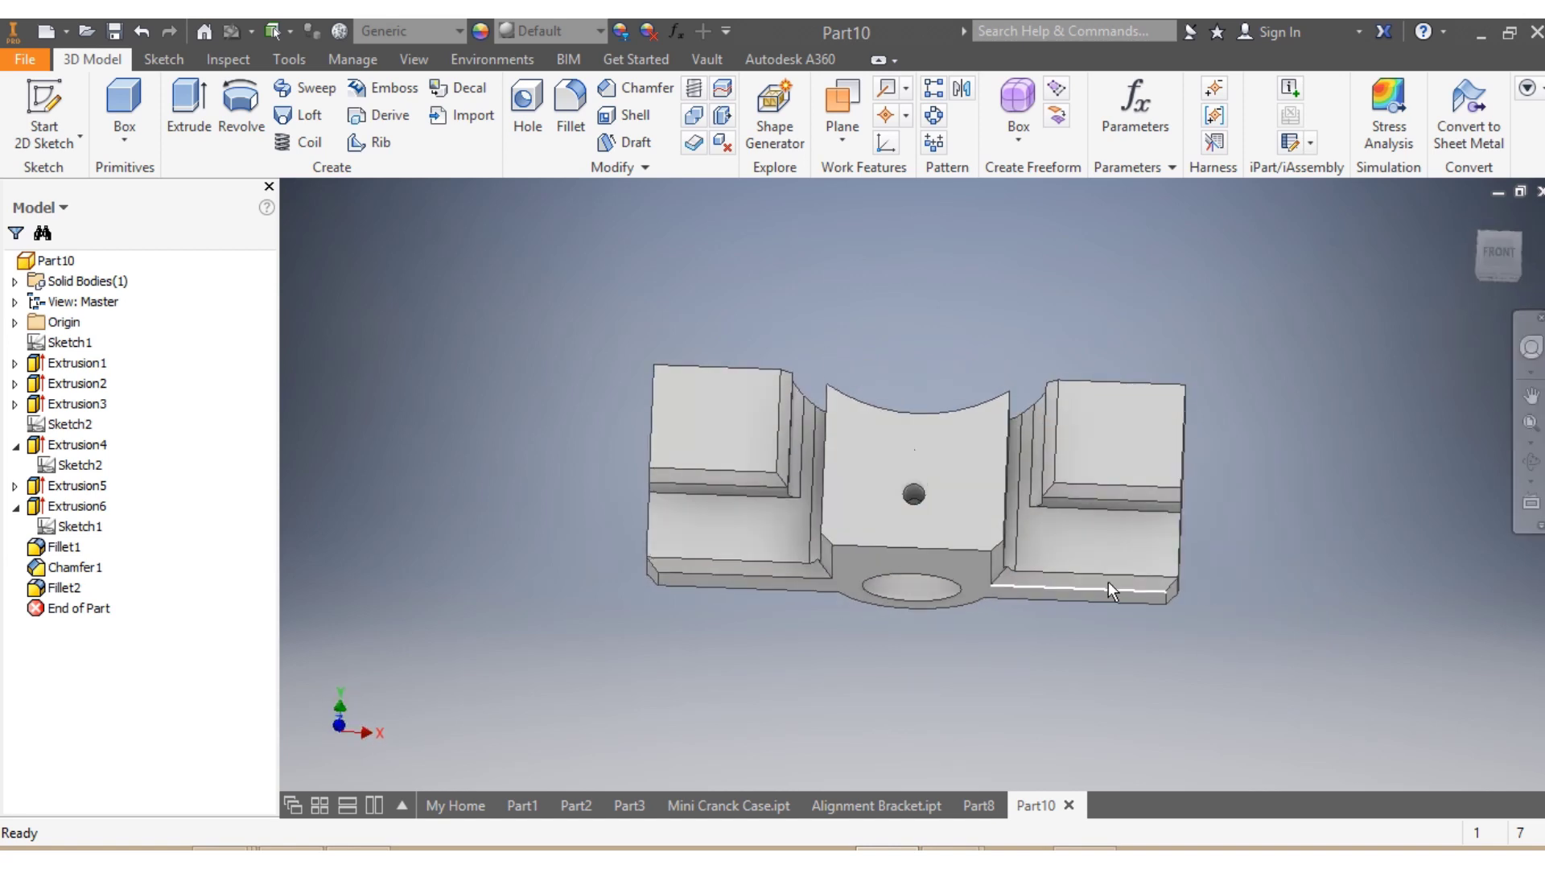
drag(1503, 271, 1482, 187)
click(1496, 270)
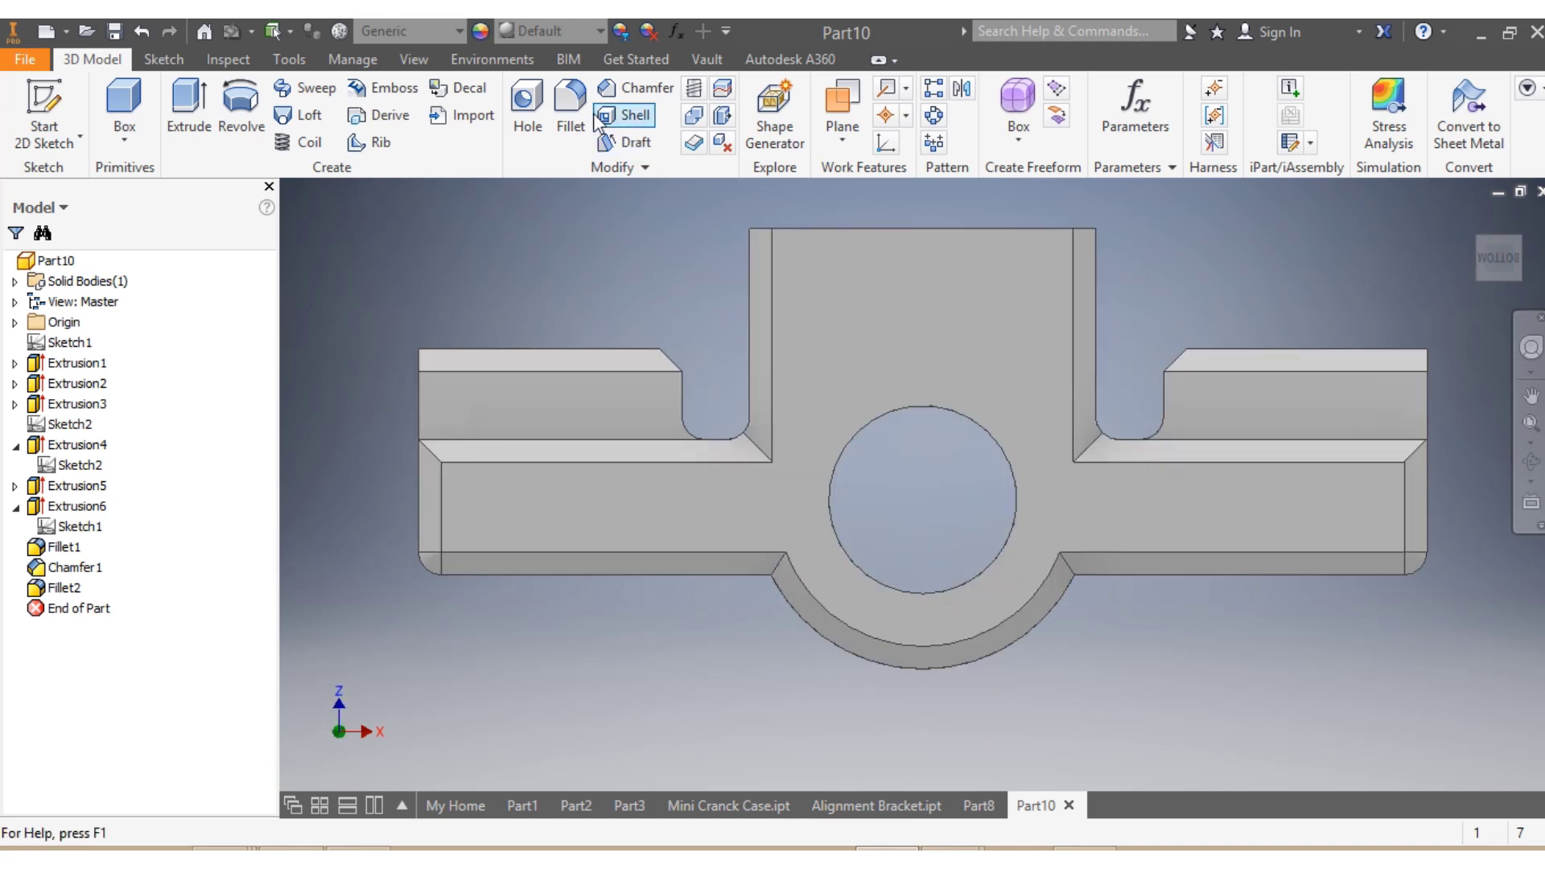
click(529, 120)
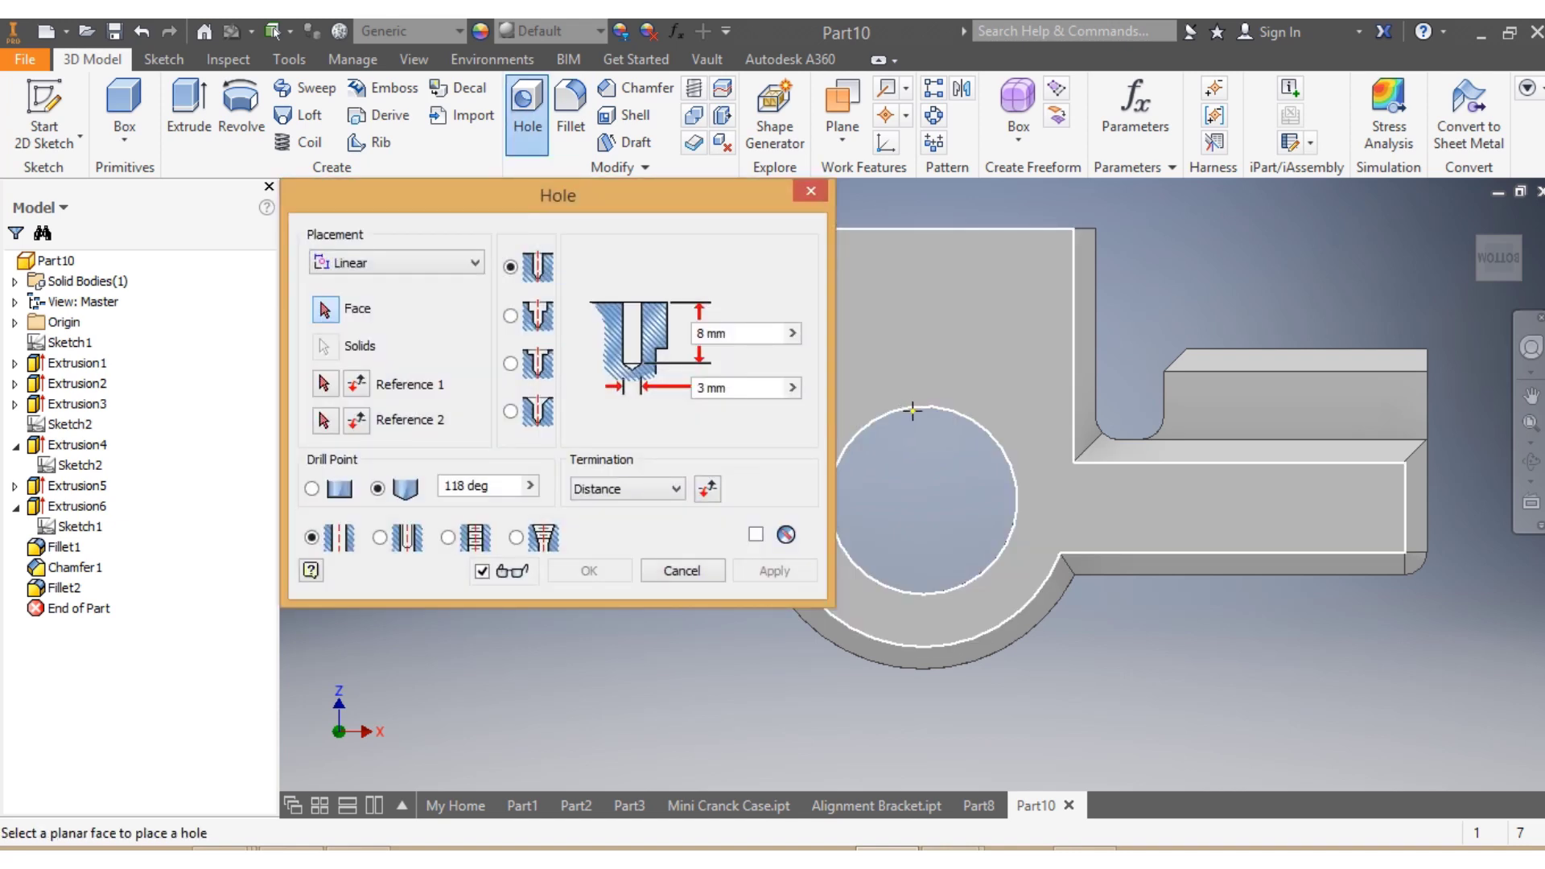
click(913, 411)
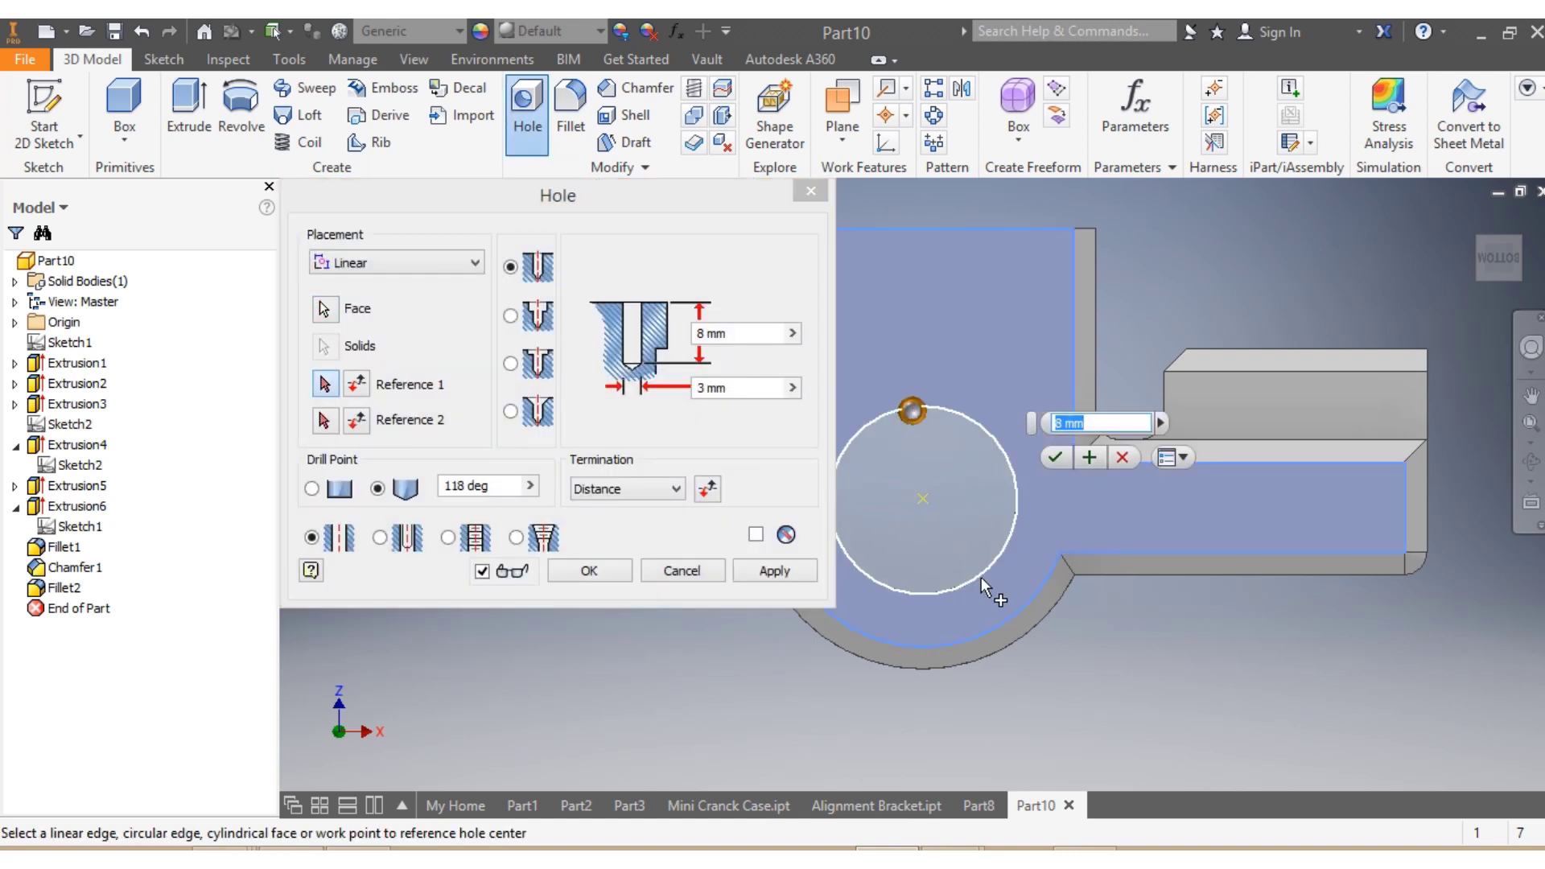
mouse_move(911, 408)
mouse_down()
mouse_move(928, 513)
mouse_move(923, 499)
mouse_up()
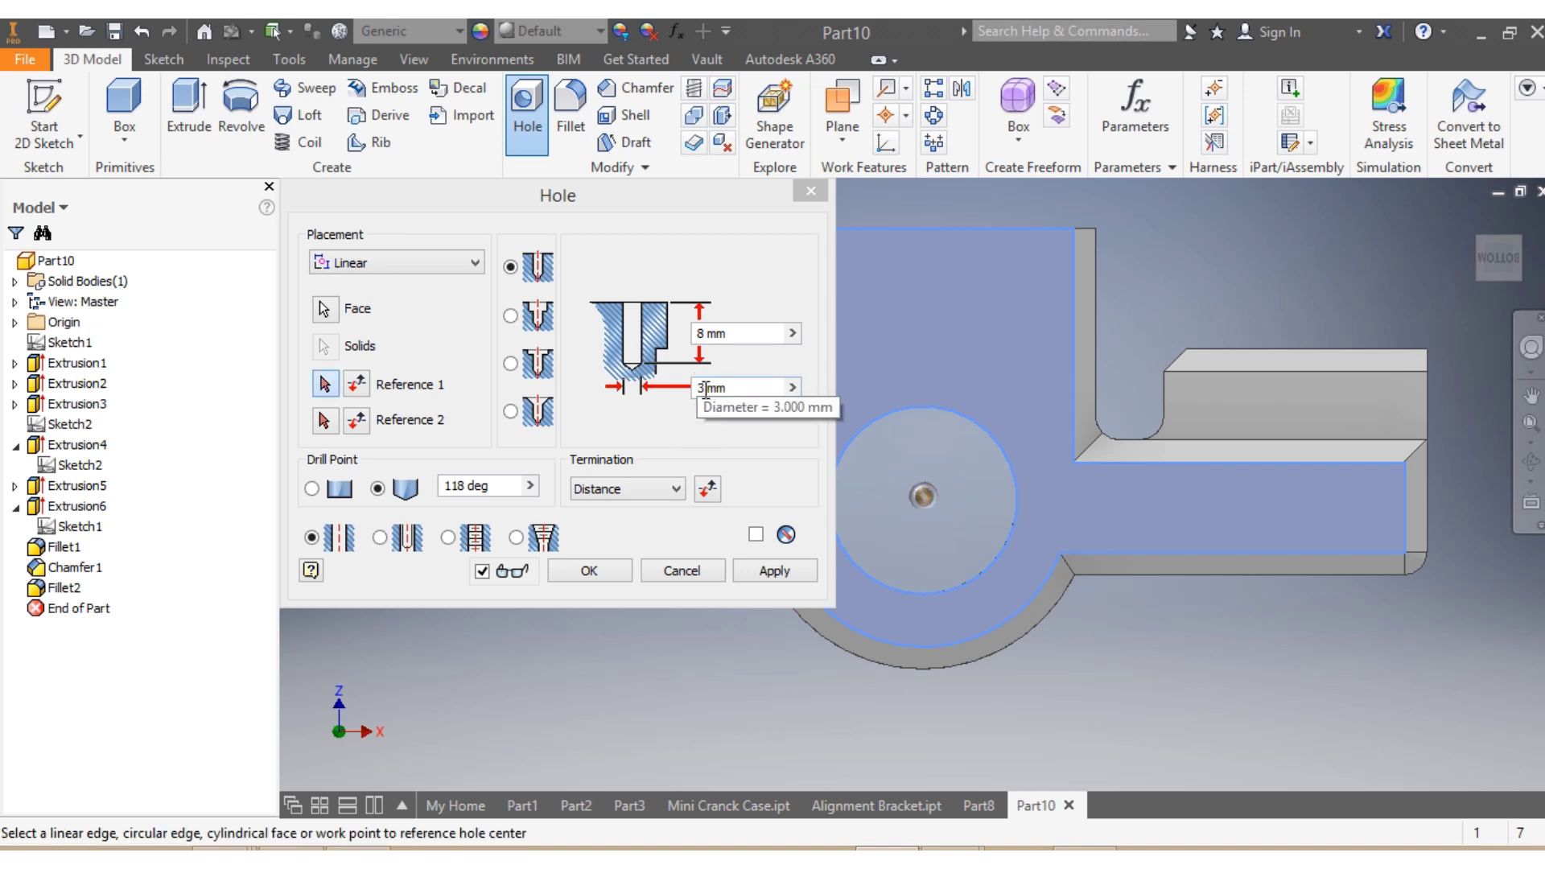
Give the hole a 25 mm diameter, make it countersunk with a 30 mm countersink diameter, and create it.
click(706, 389)
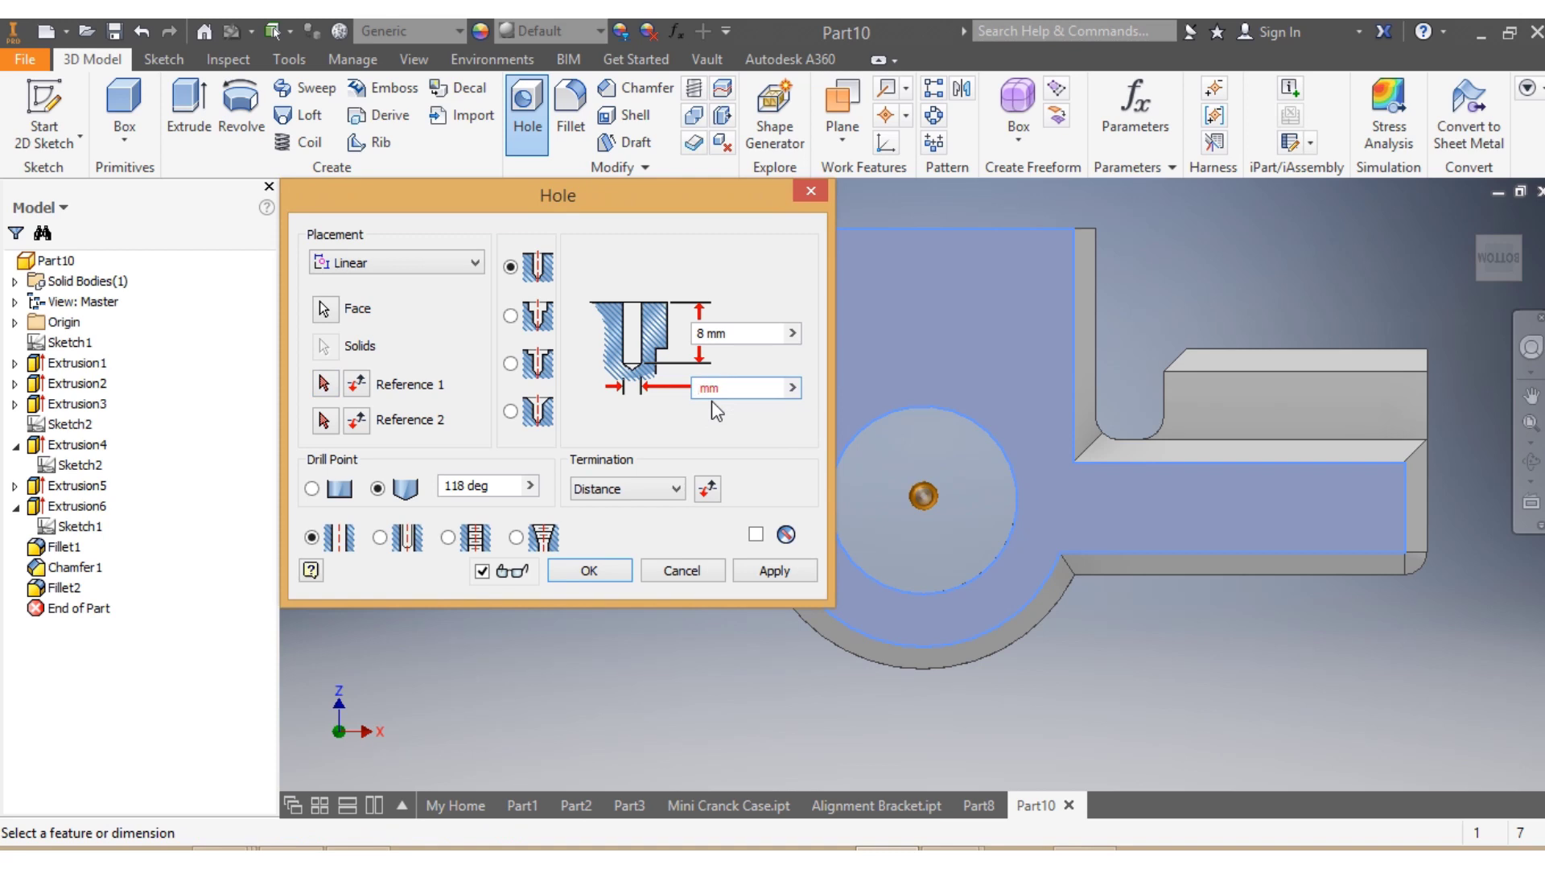
text(25)
key(Tab)
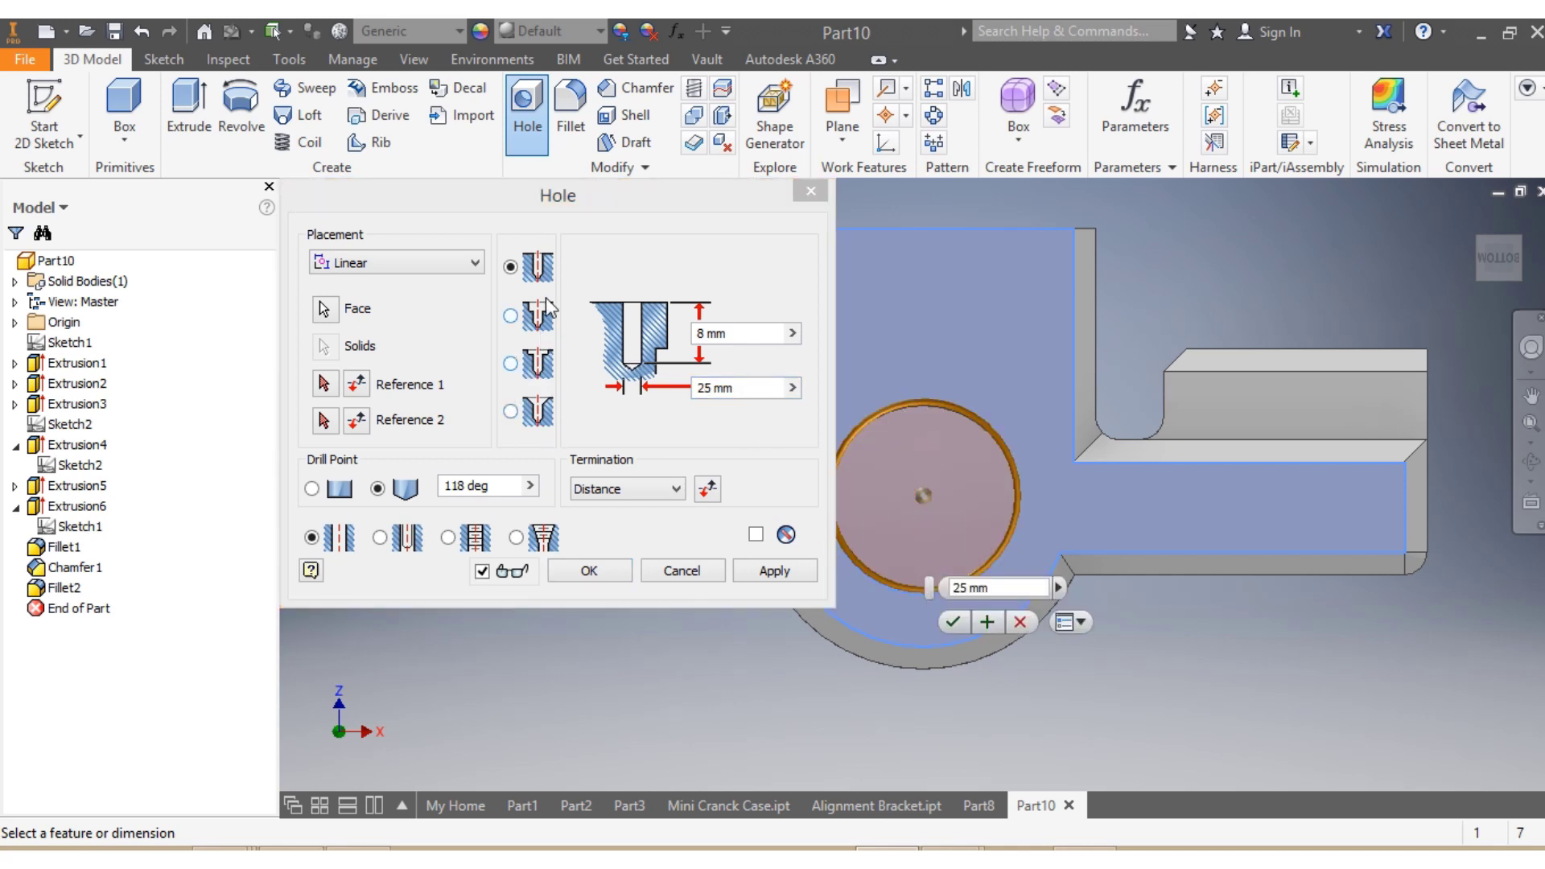
click(531, 410)
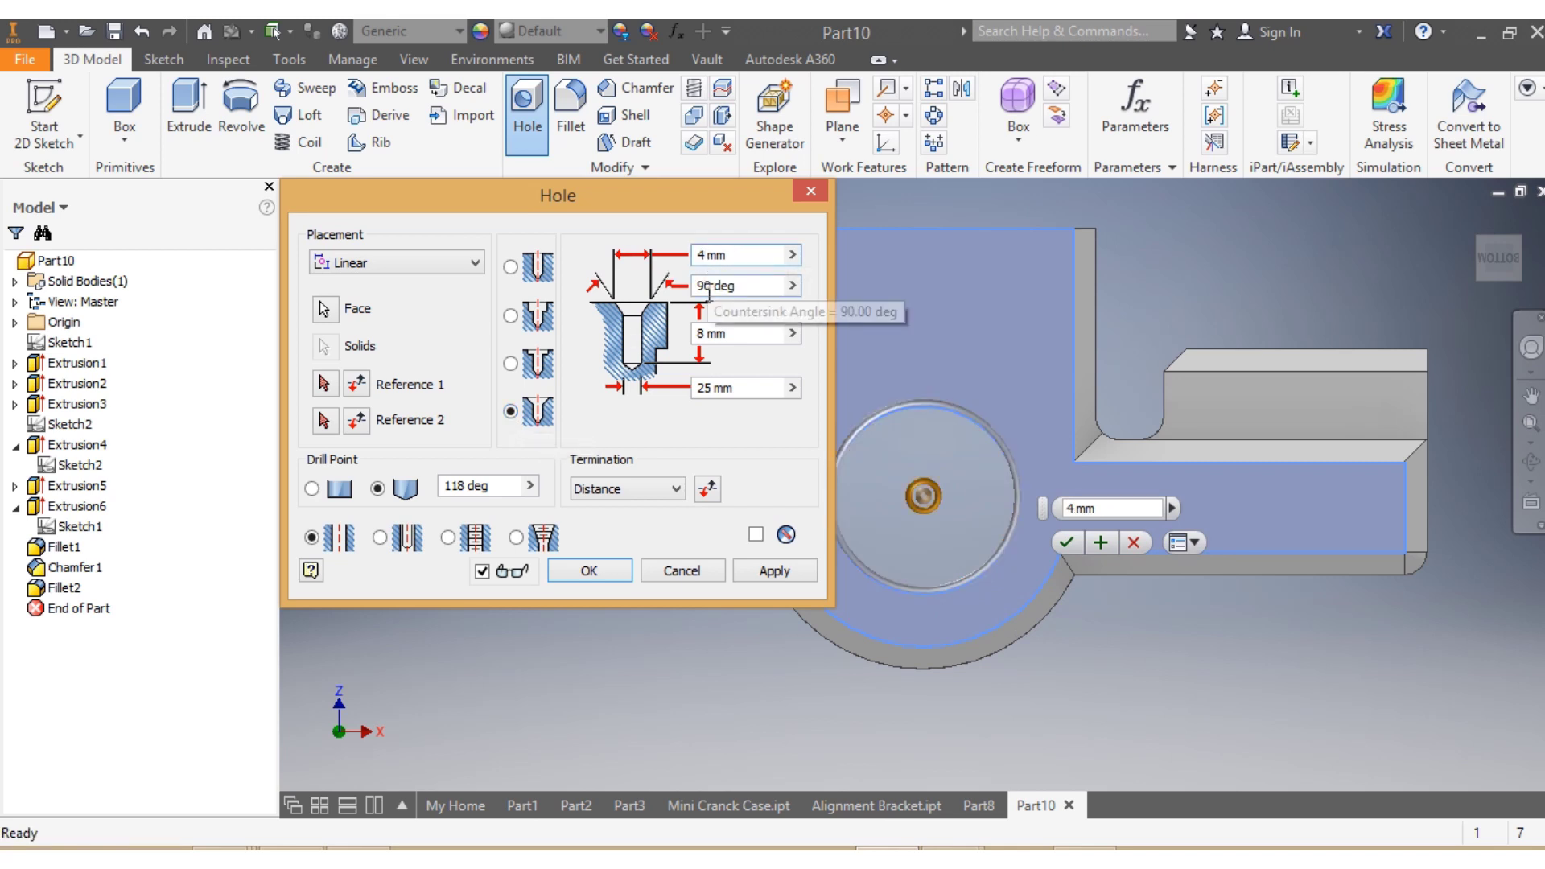
key(BackSpace)
text(30)
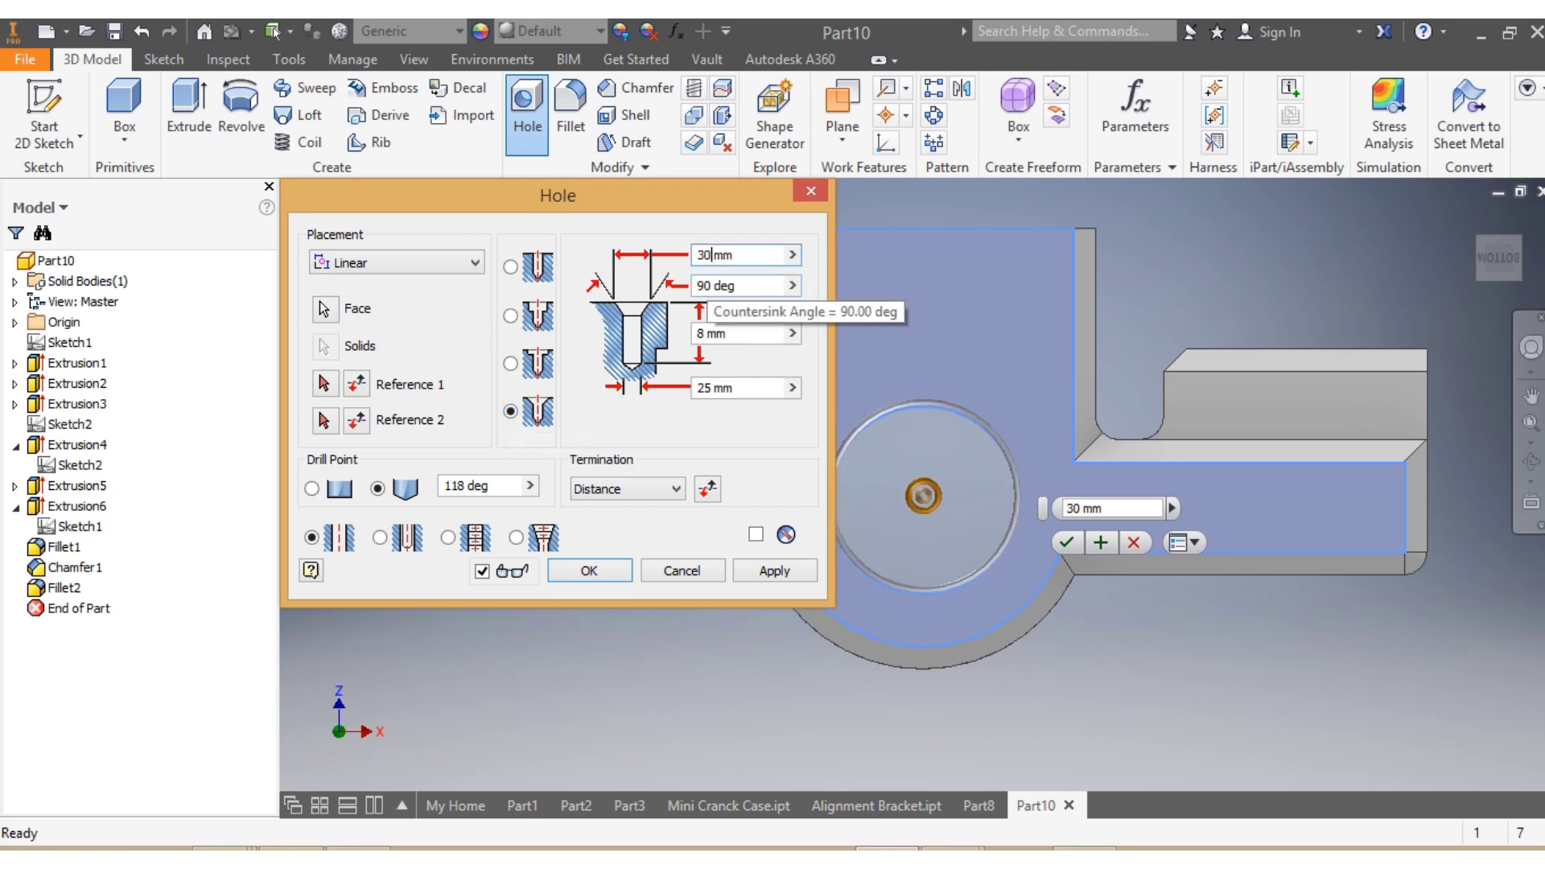
click(705, 285)
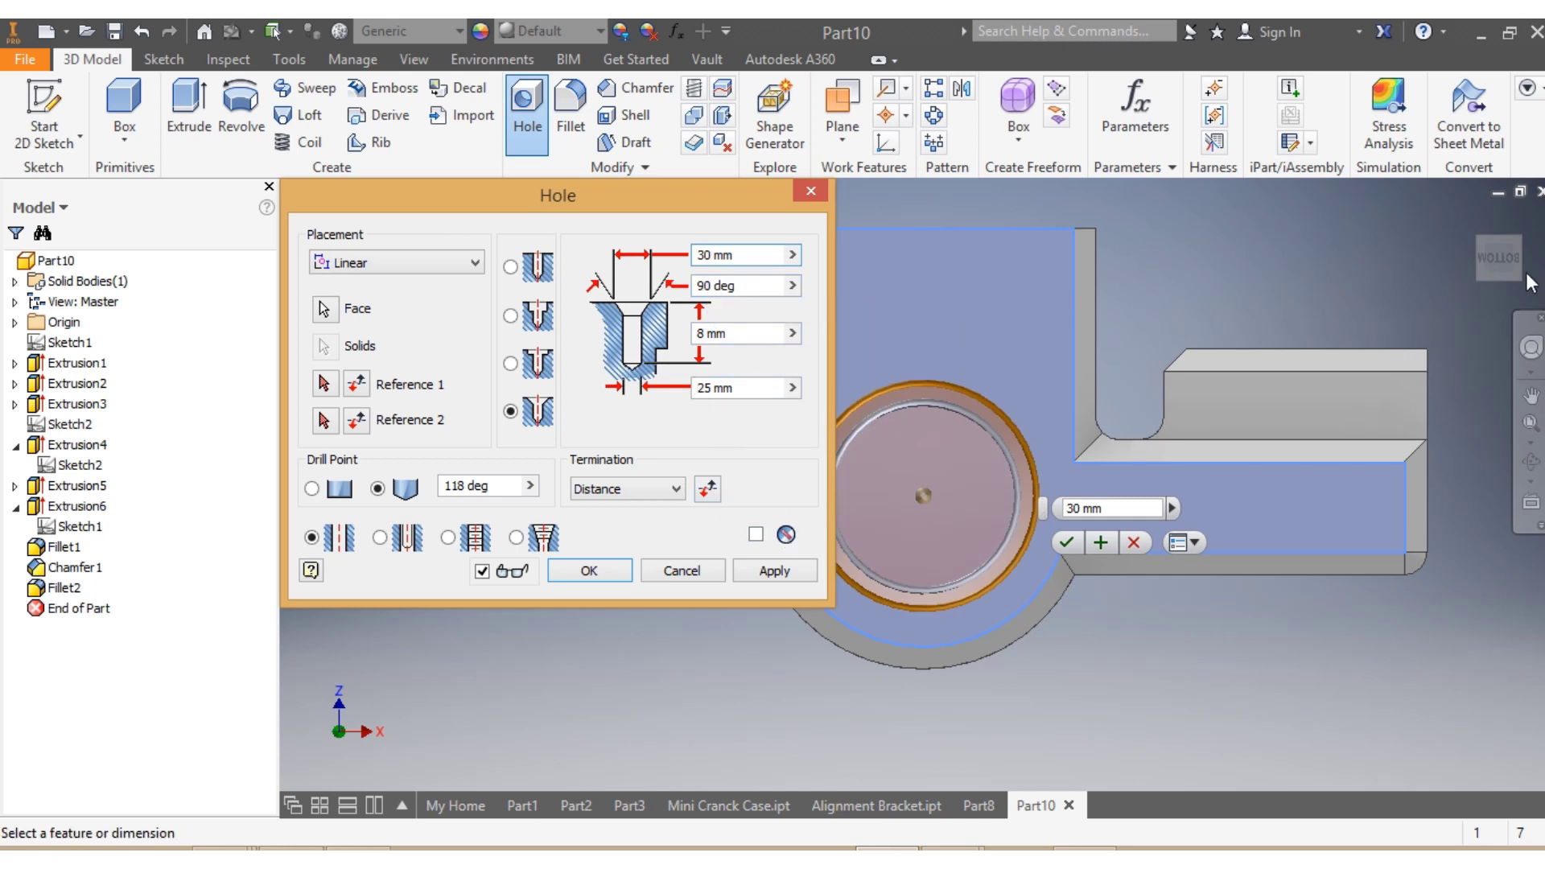
click(1498, 265)
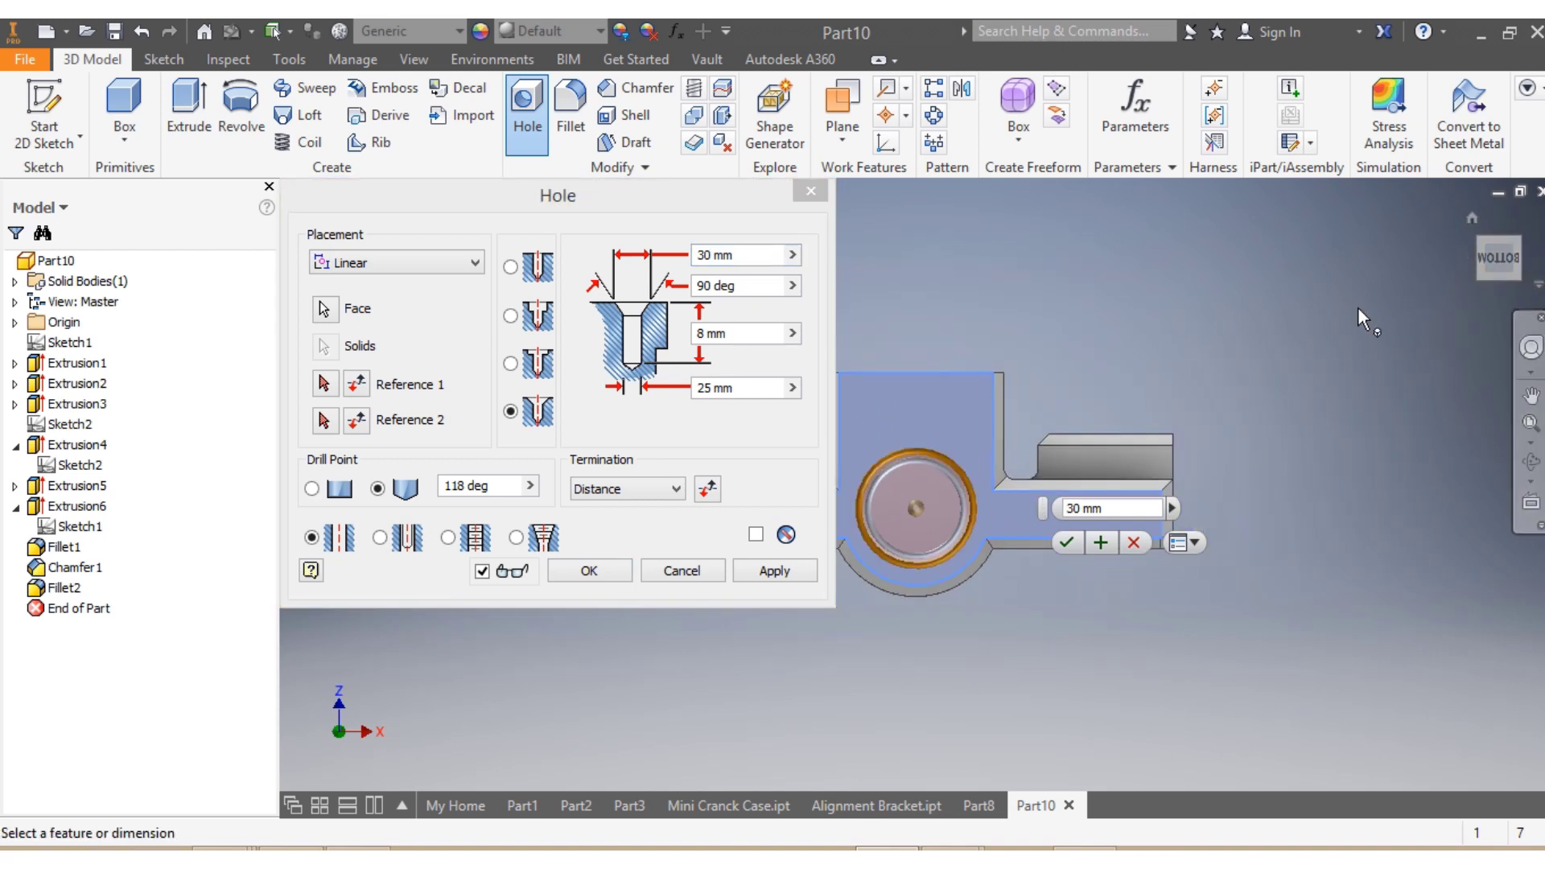
mouse_move(1511, 247)
mouse_down()
mouse_move(1448, 288)
mouse_move(1447, 317)
mouse_move(1502, 246)
mouse_up()
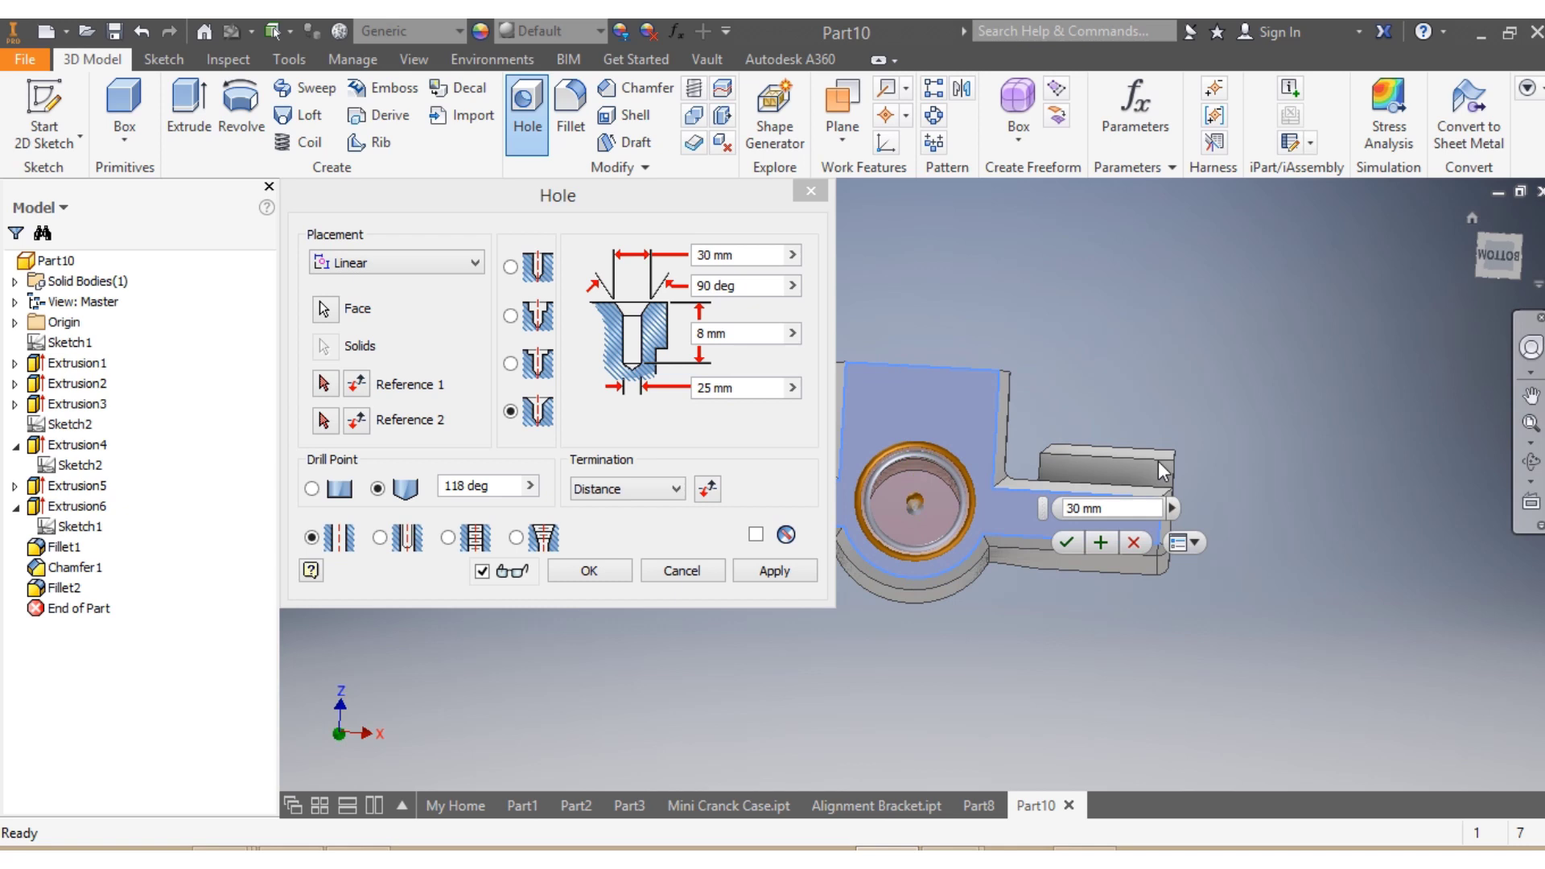
click(1064, 543)
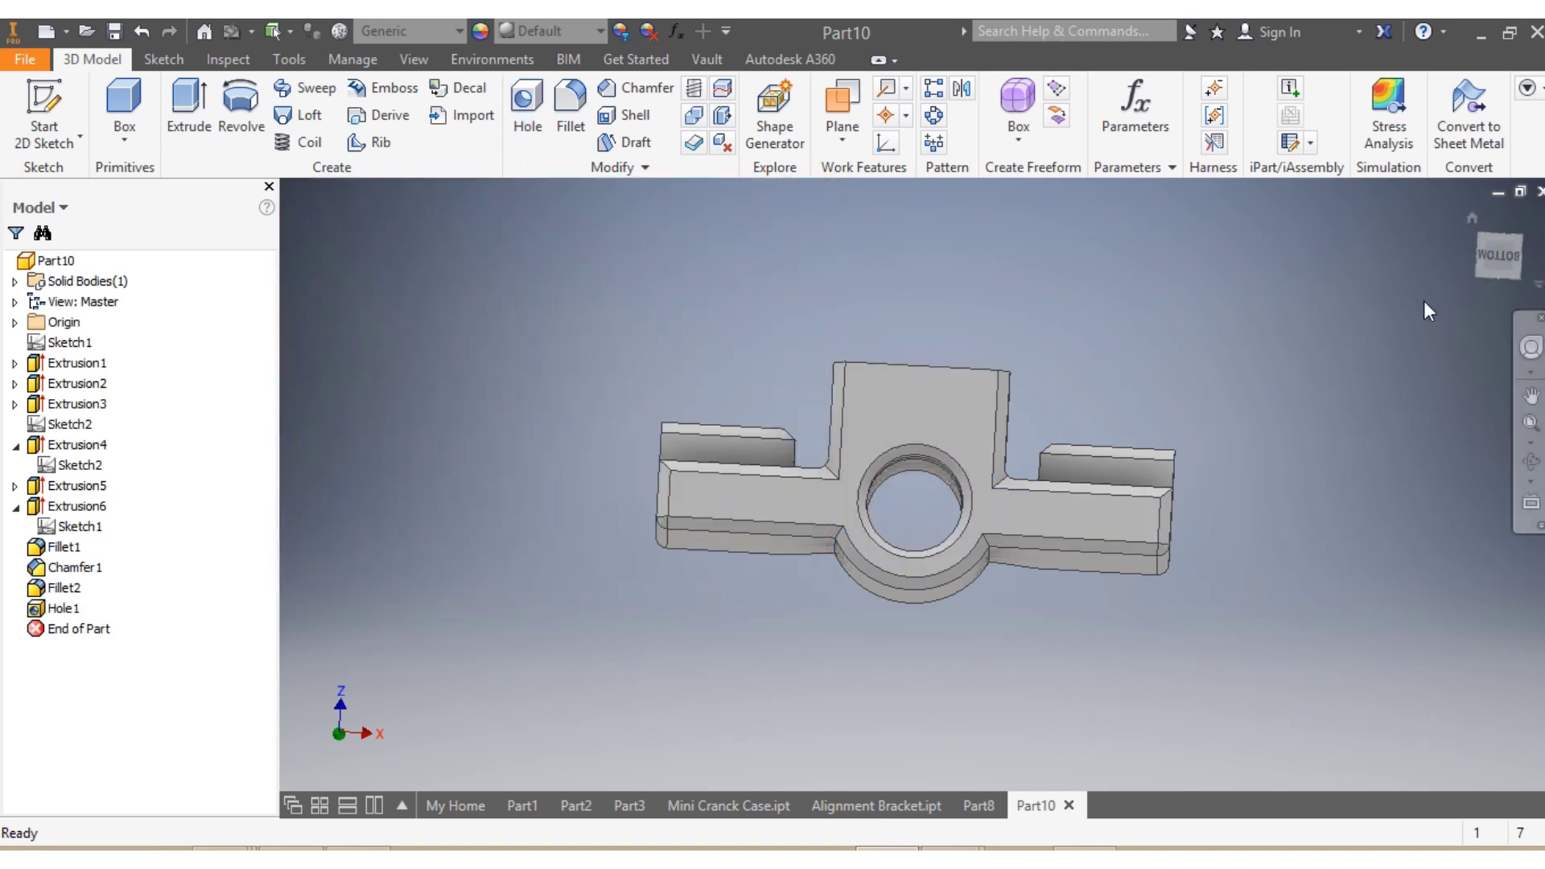
Start another countersunk hole on the central block's front face, placing it near the existing small hole.
click(1480, 264)
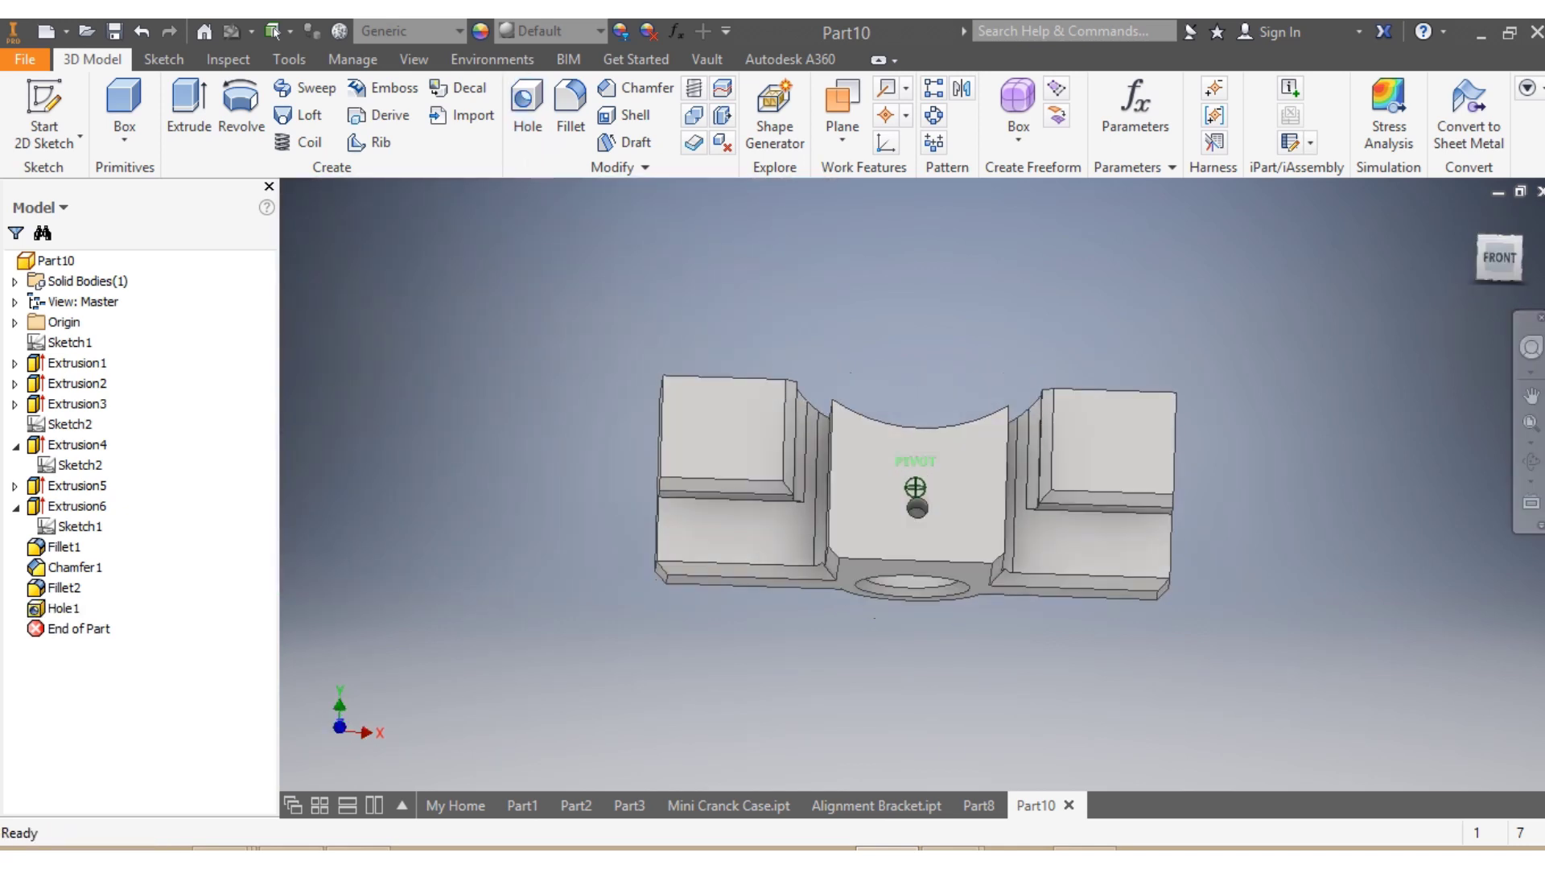
shift+middle_drag(851, 618, 867, 698)
scroll(886, 563, down, 3)
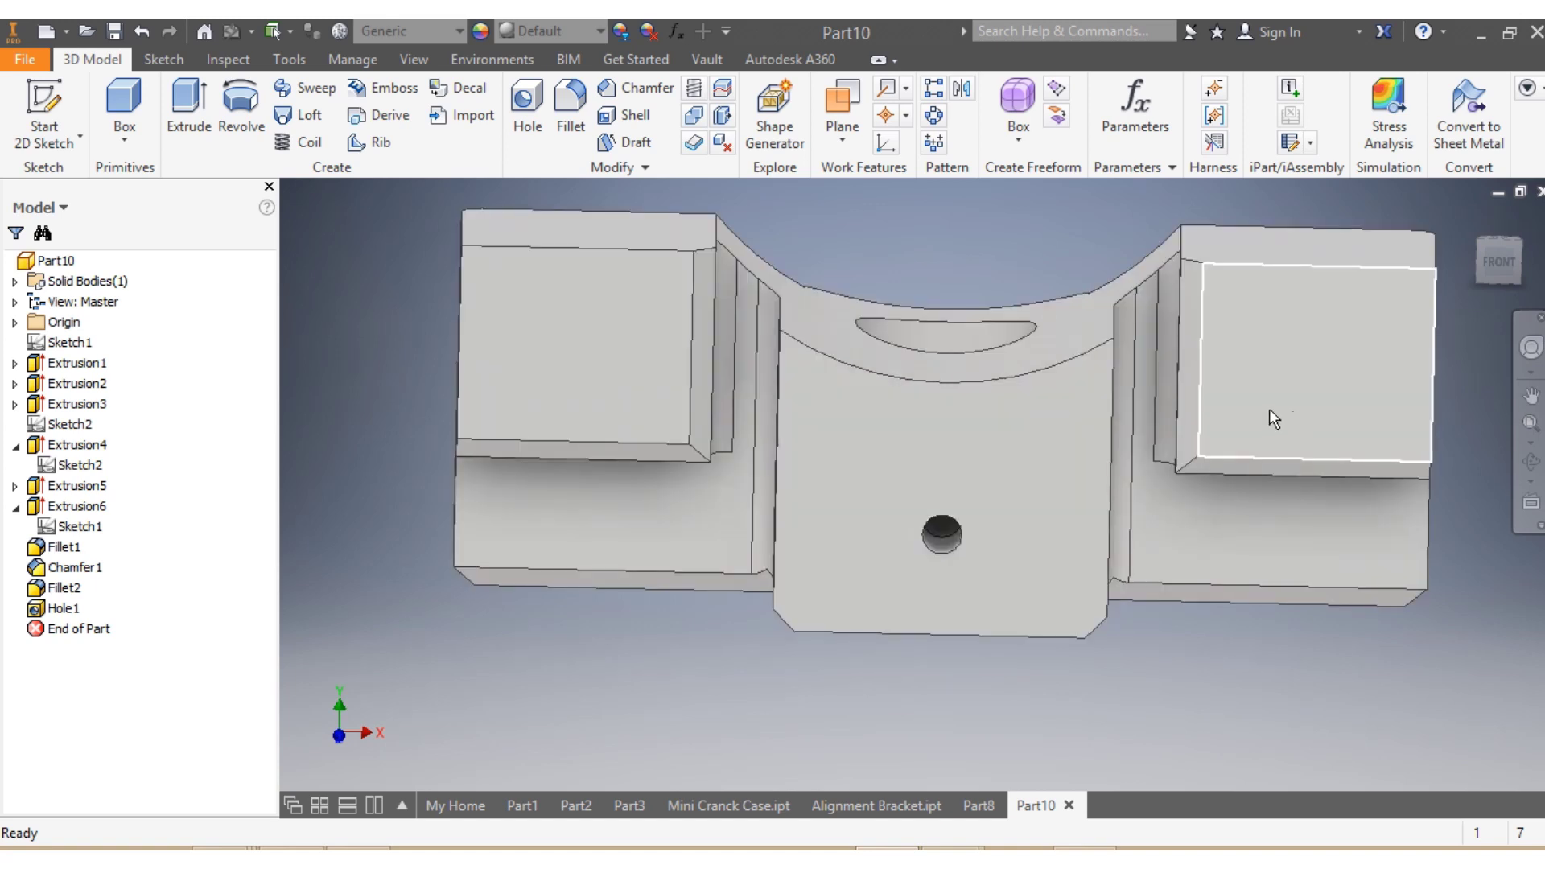
click(1497, 264)
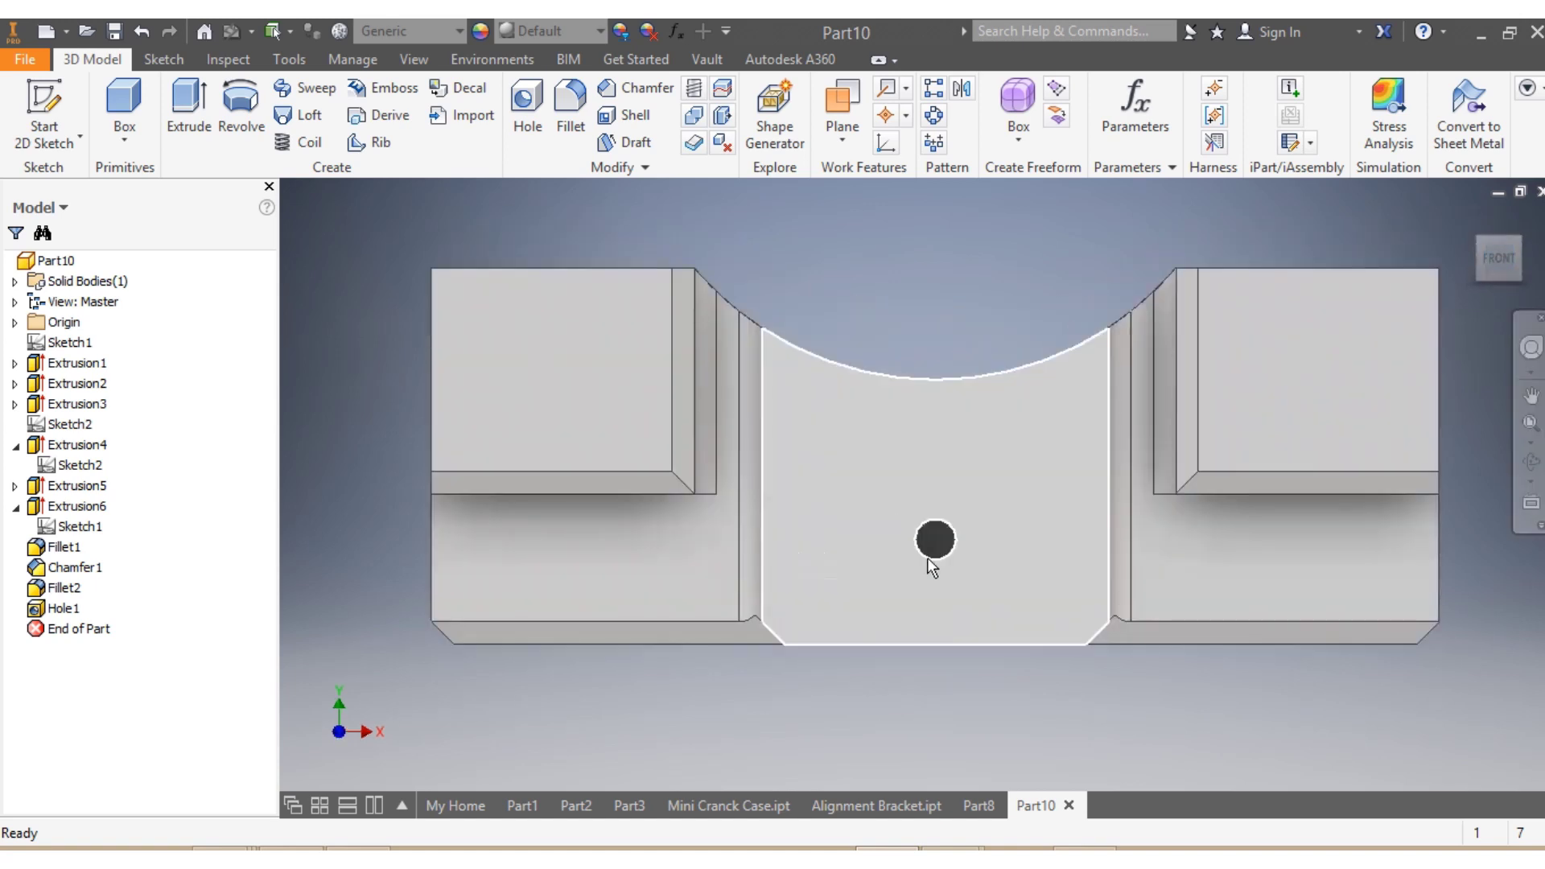
scroll(931, 566, down, 3)
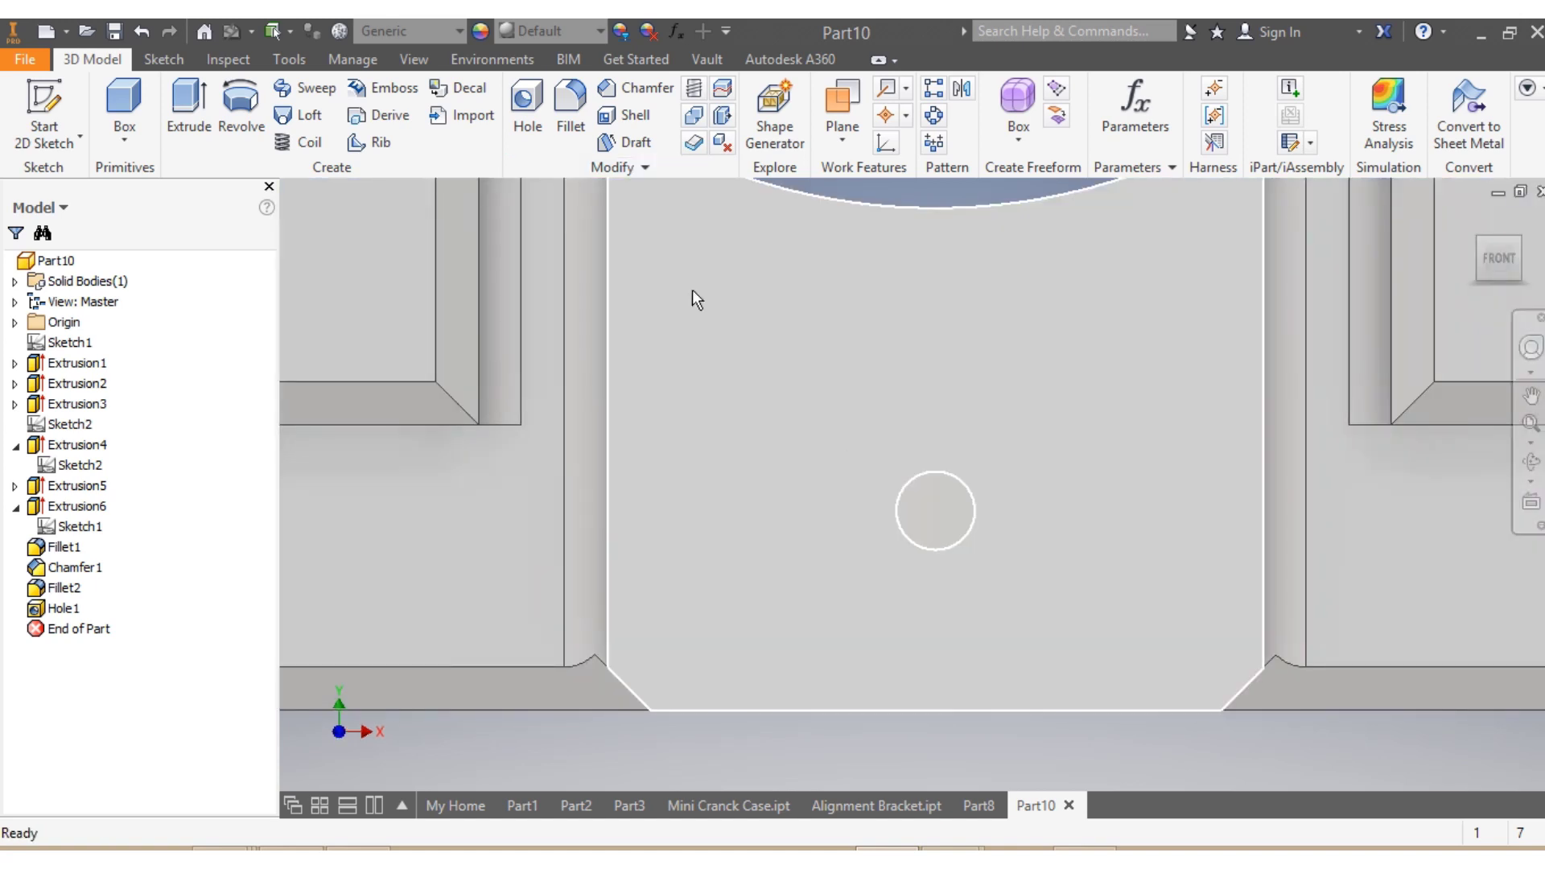
click(527, 101)
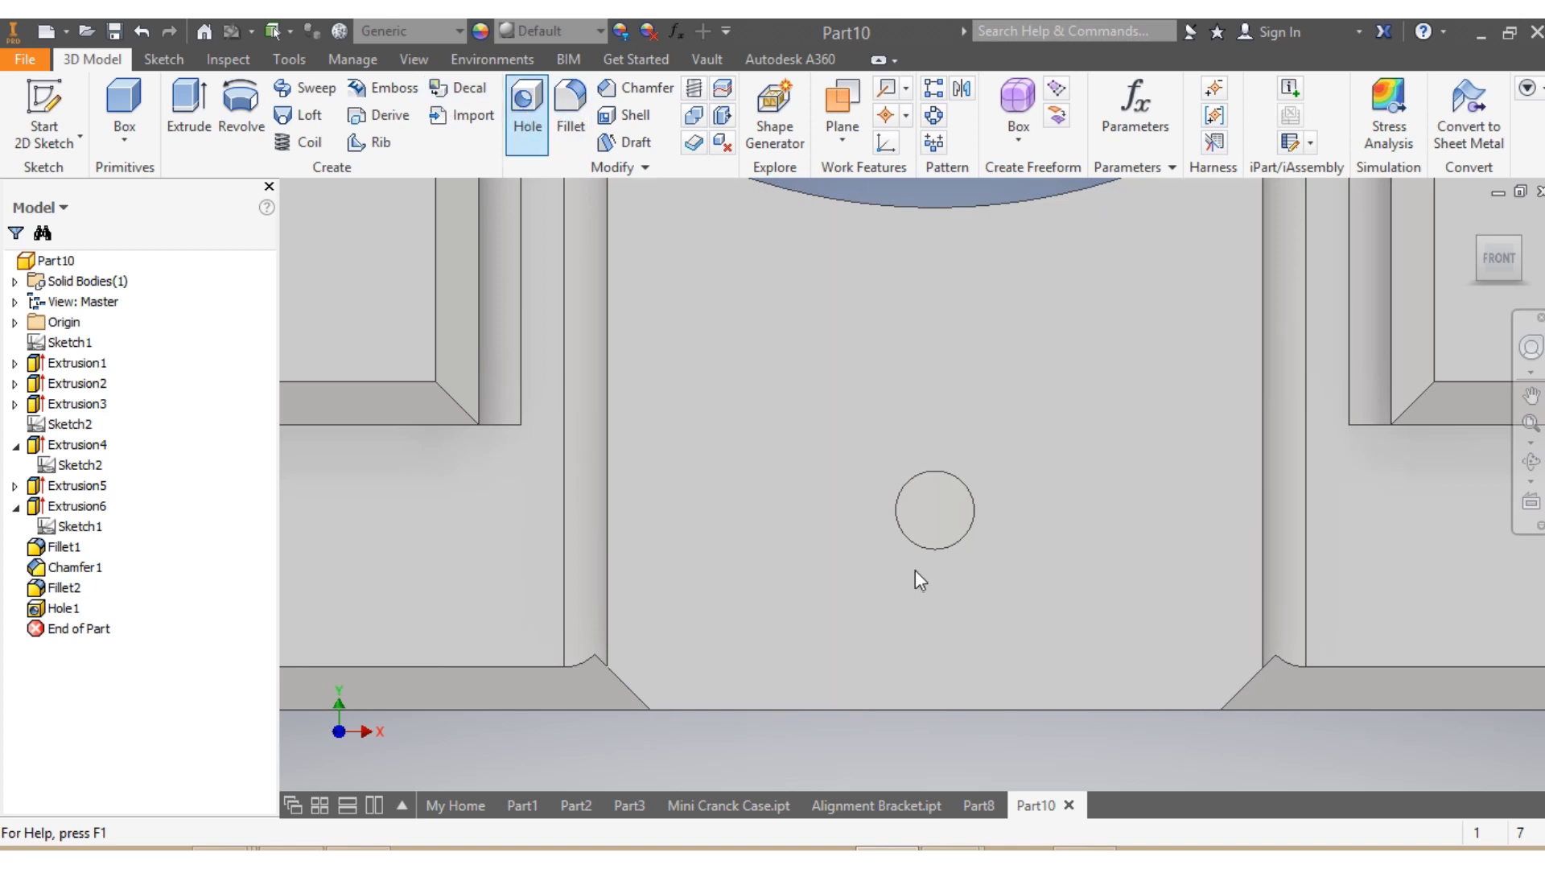
click(929, 504)
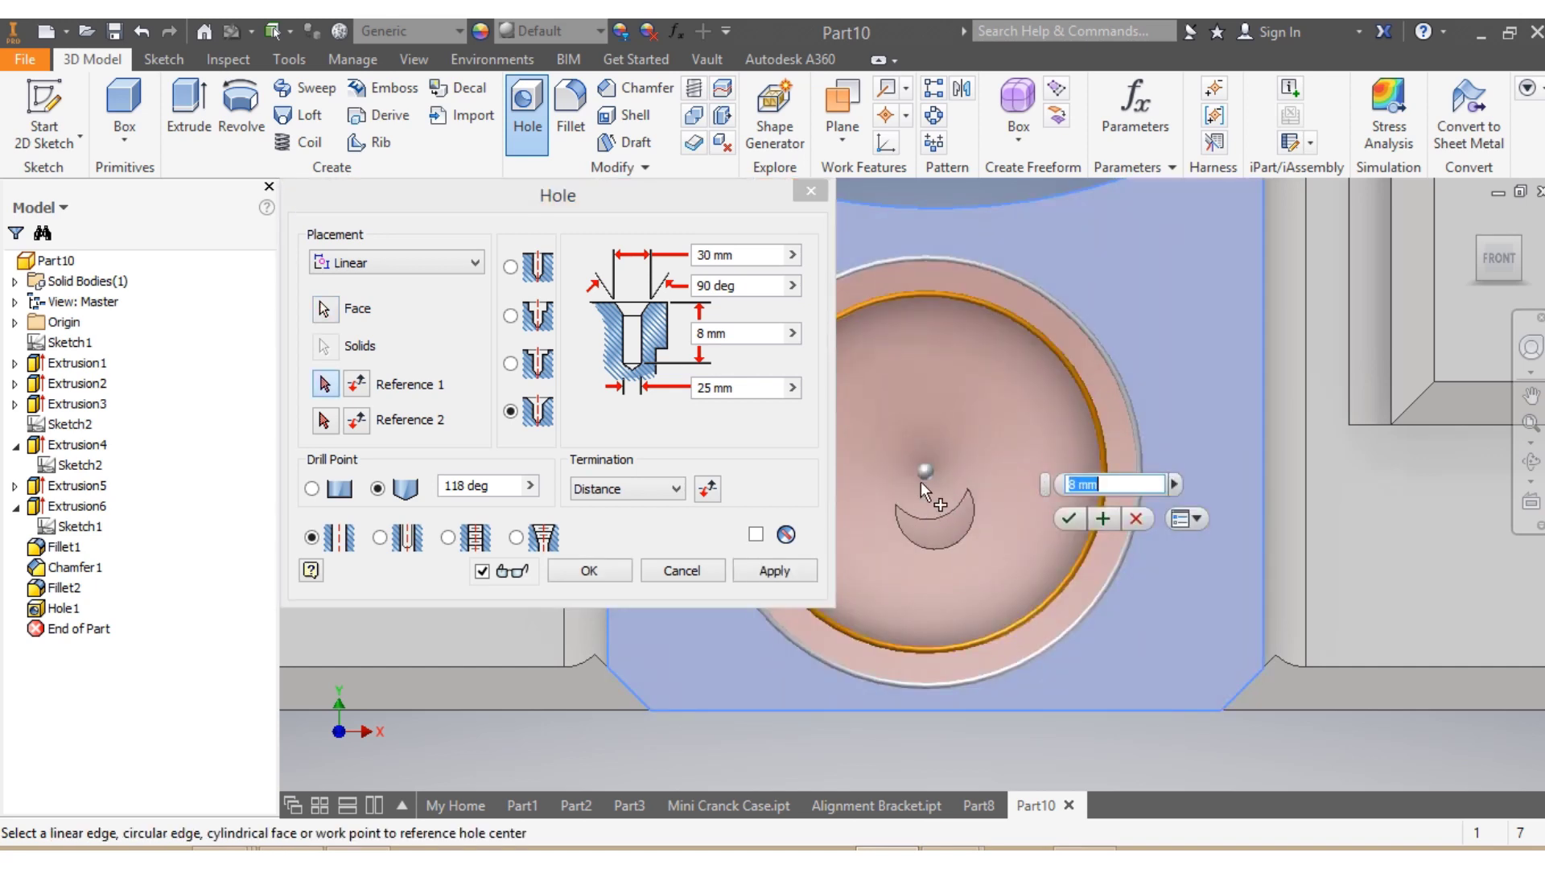
click(923, 471)
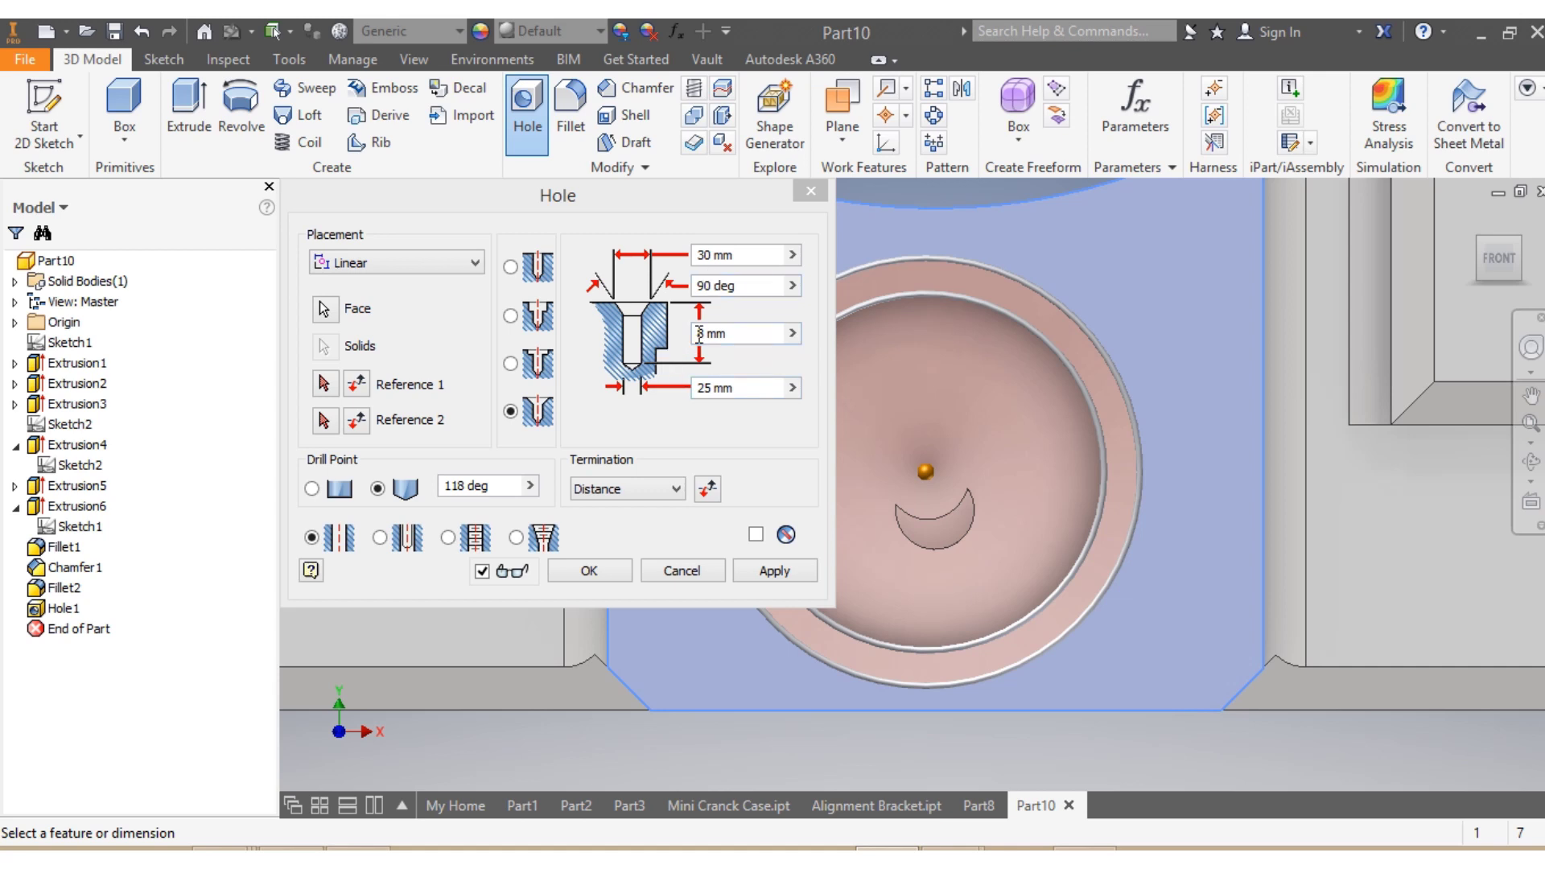
Set the new countersunk hole's diameter to 5.5 mm and its countersink diameter to 10.4 mm.
click(713, 389)
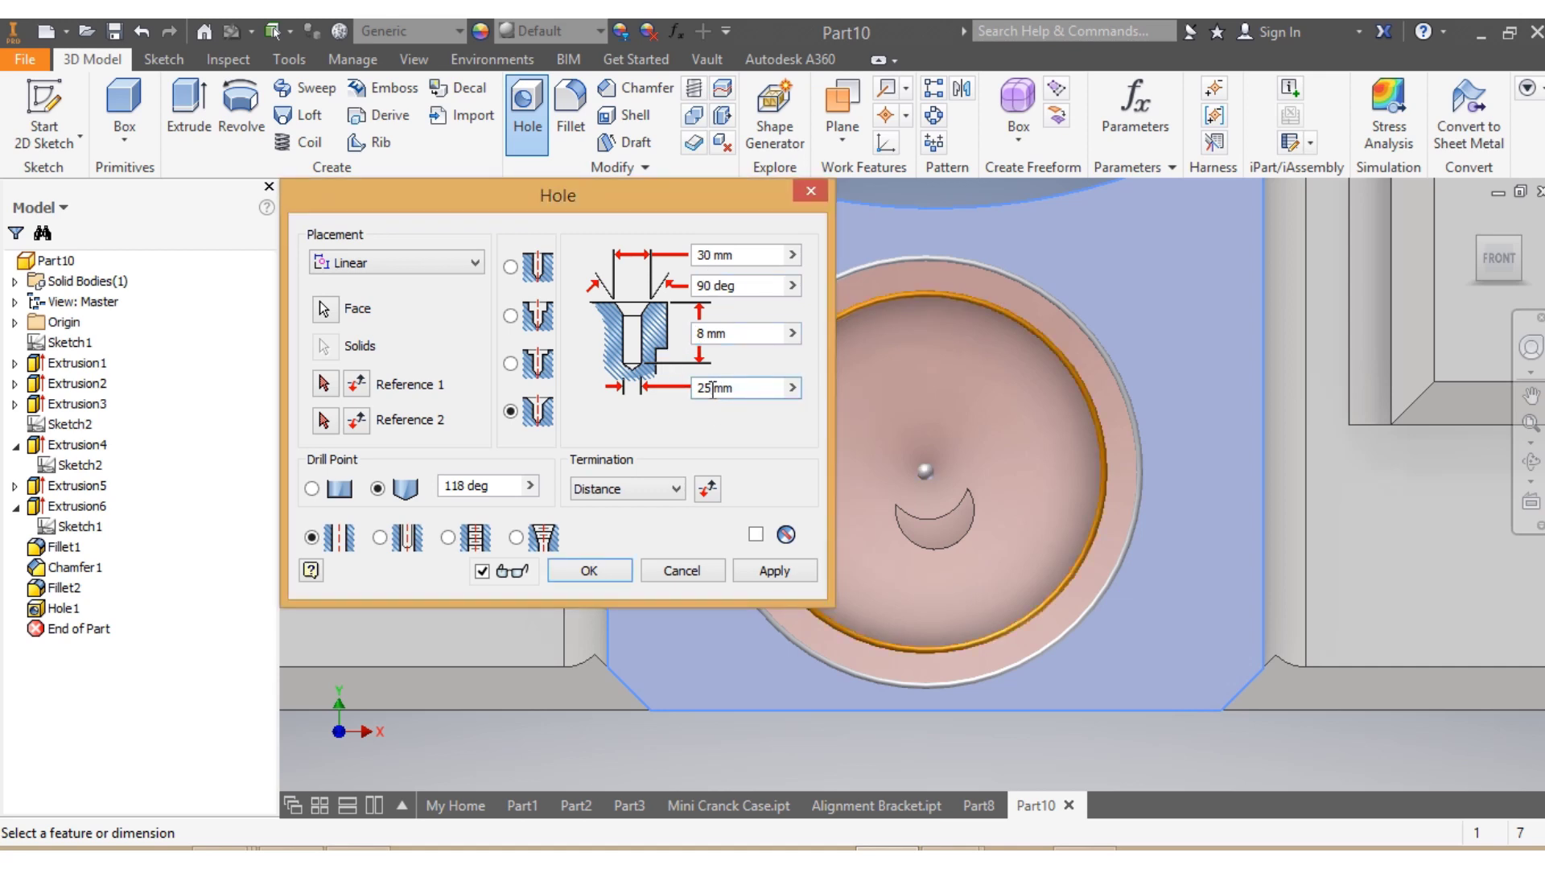
key(BackSpace)
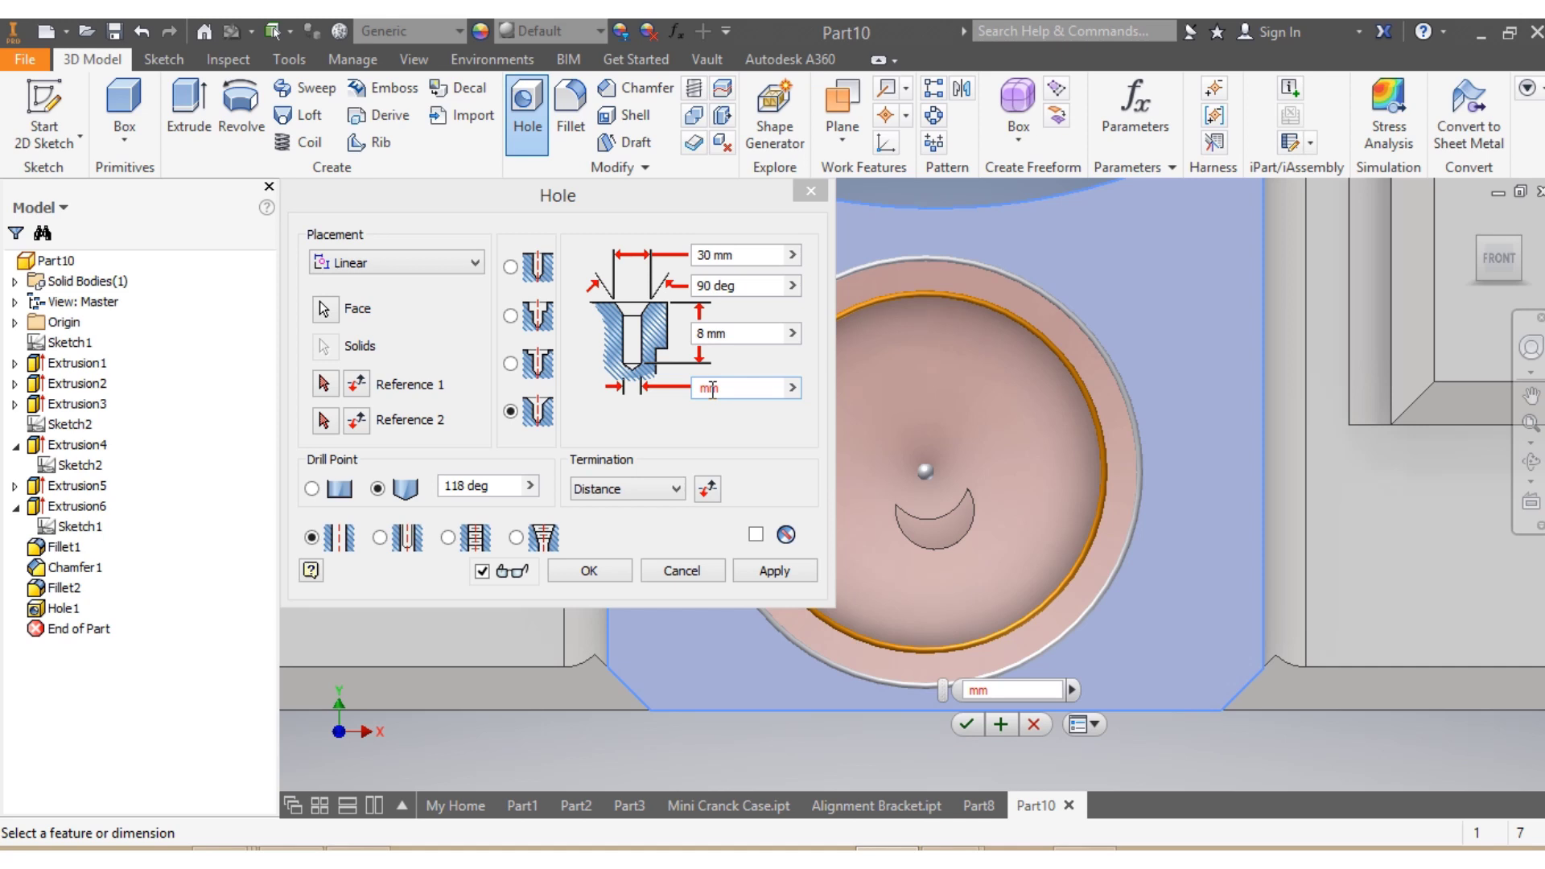
click(701, 391)
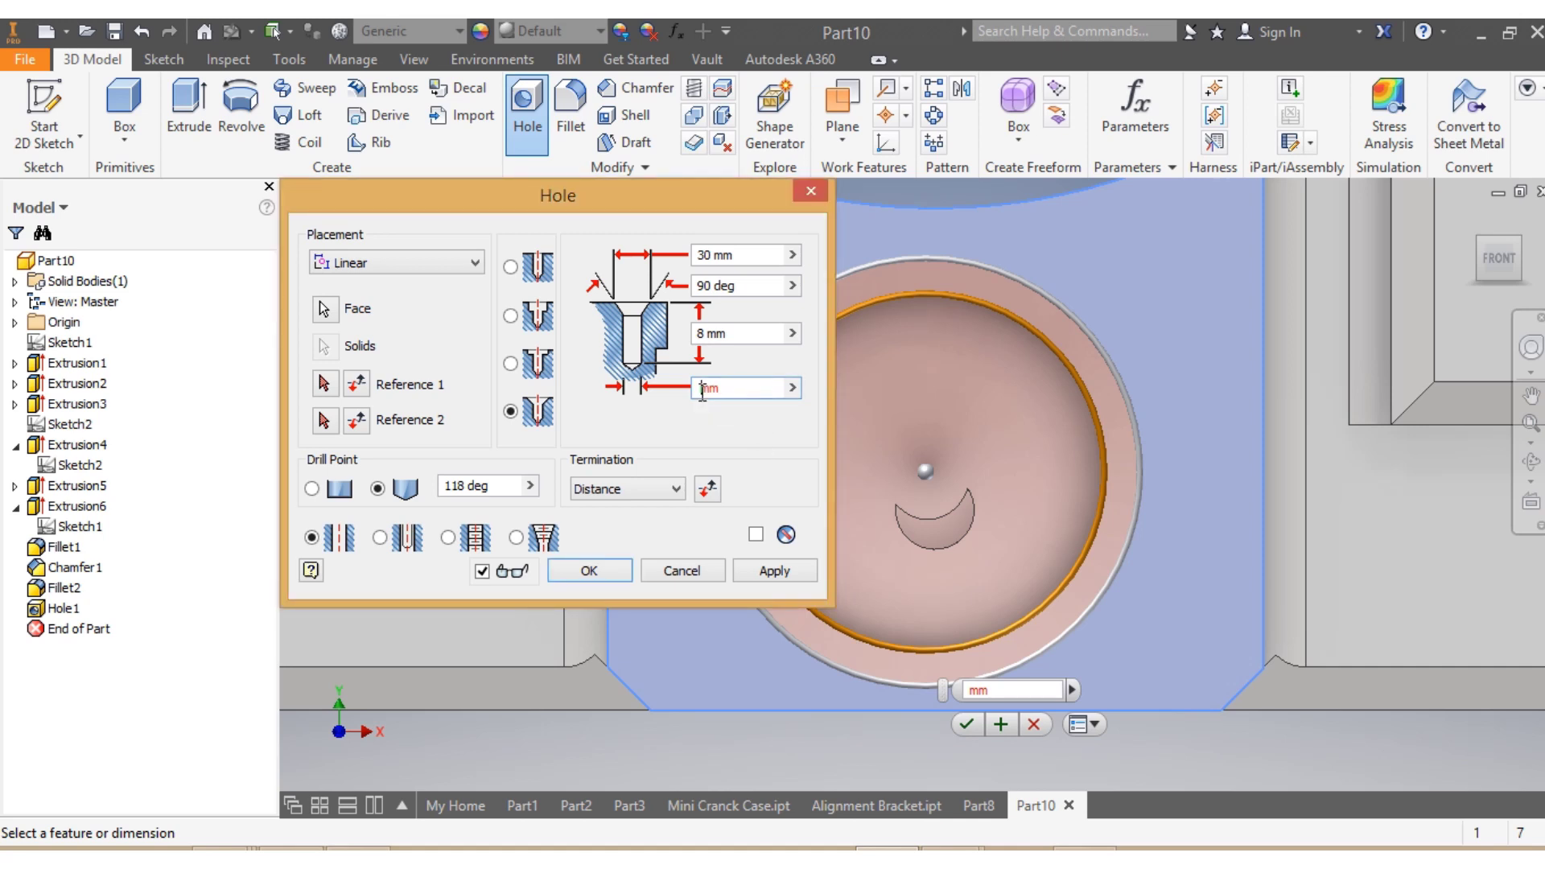
text(5.5)
click(711, 256)
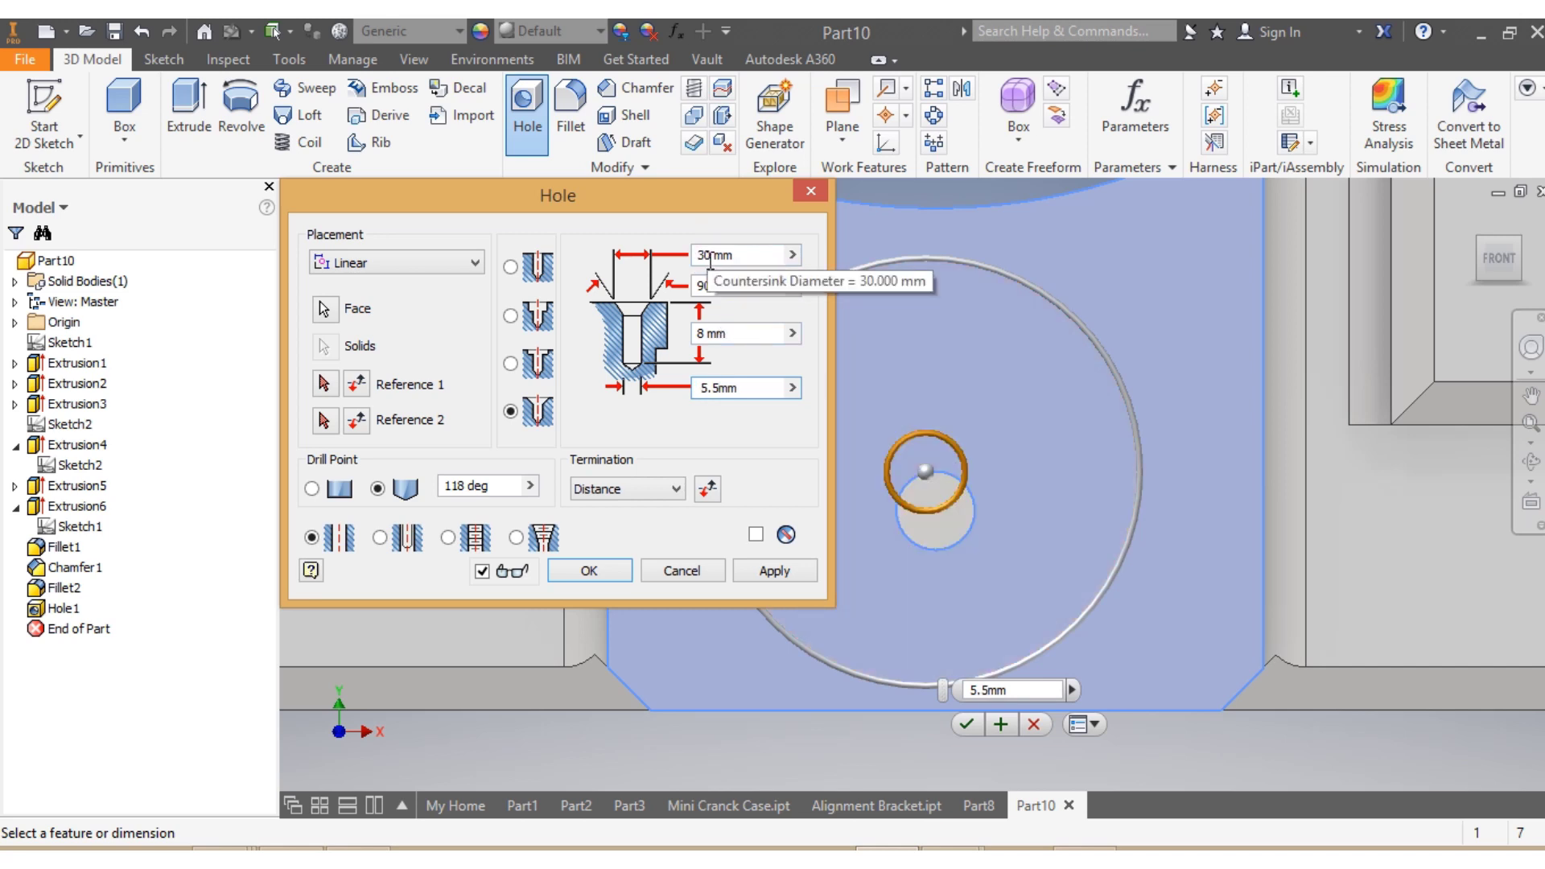
click(728, 388)
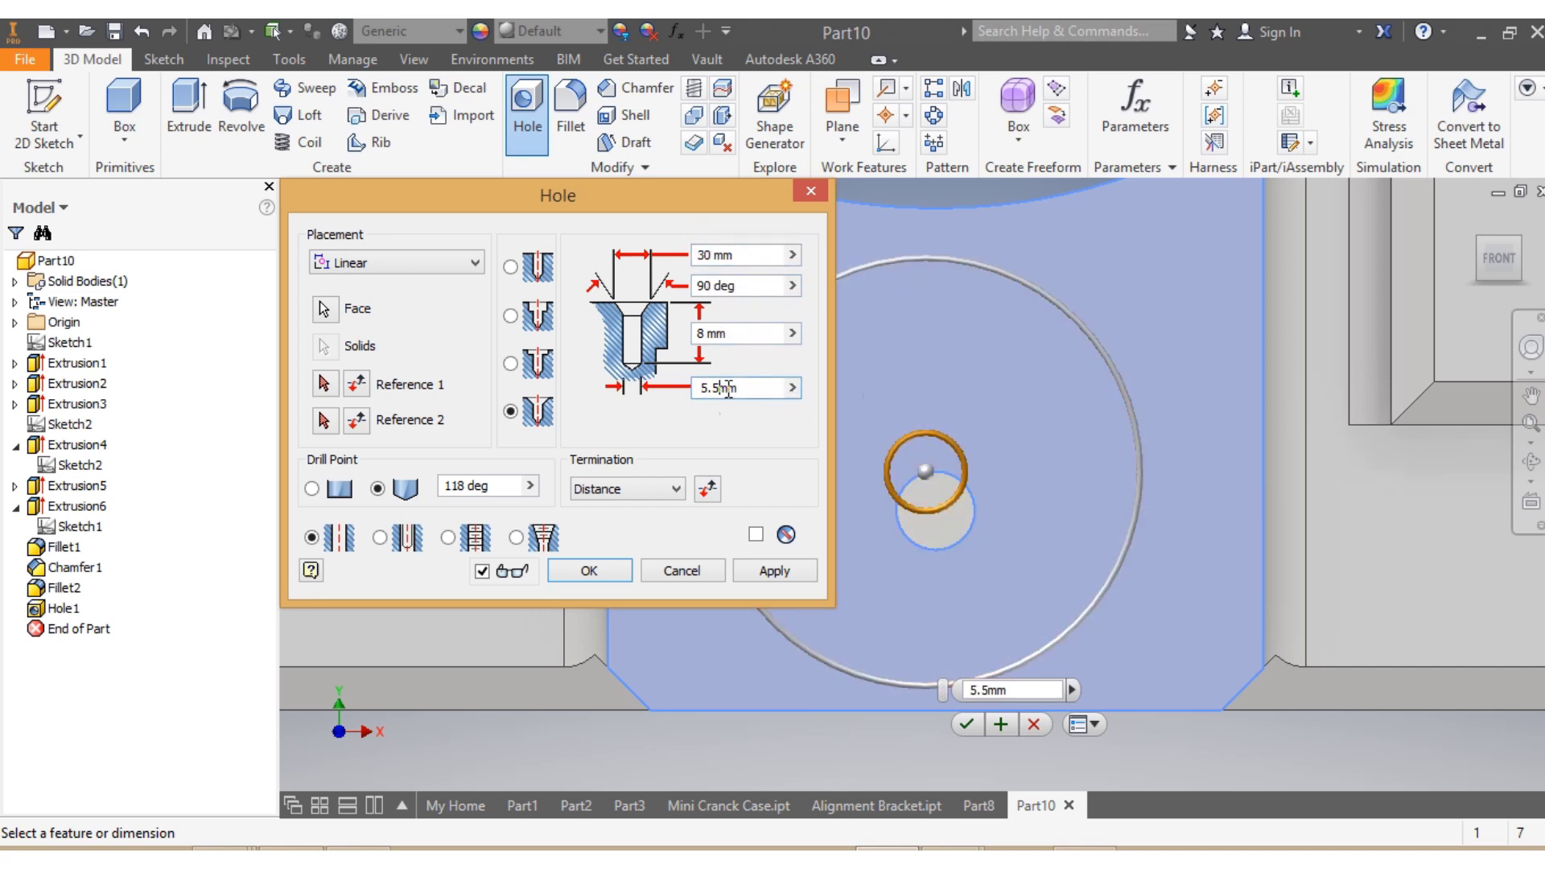
click(705, 256)
key(Delete)
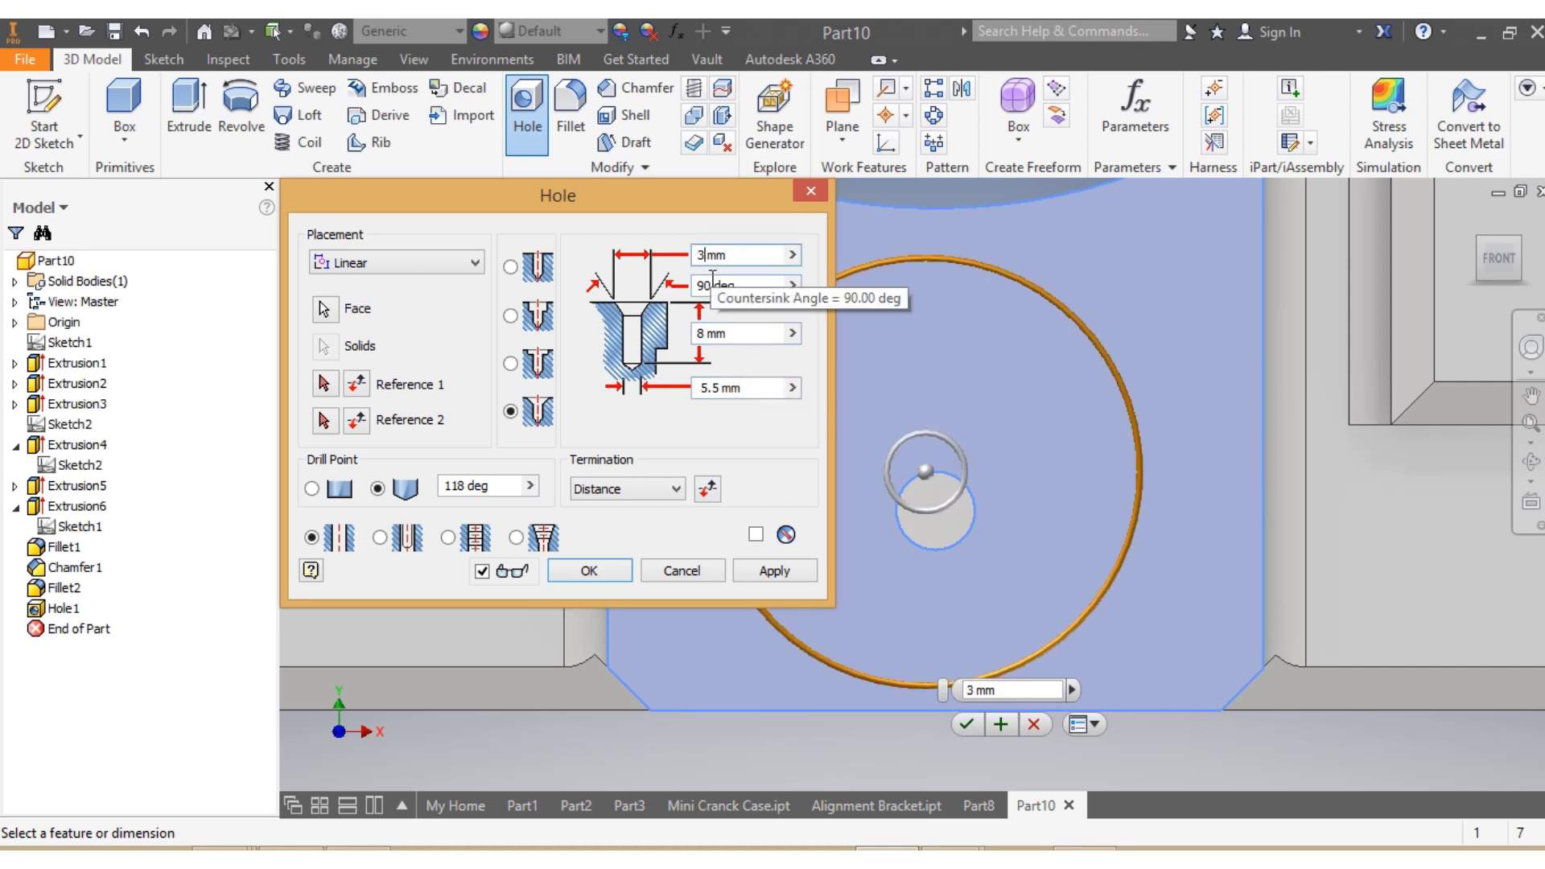
key(BackSpace)
text(10.)
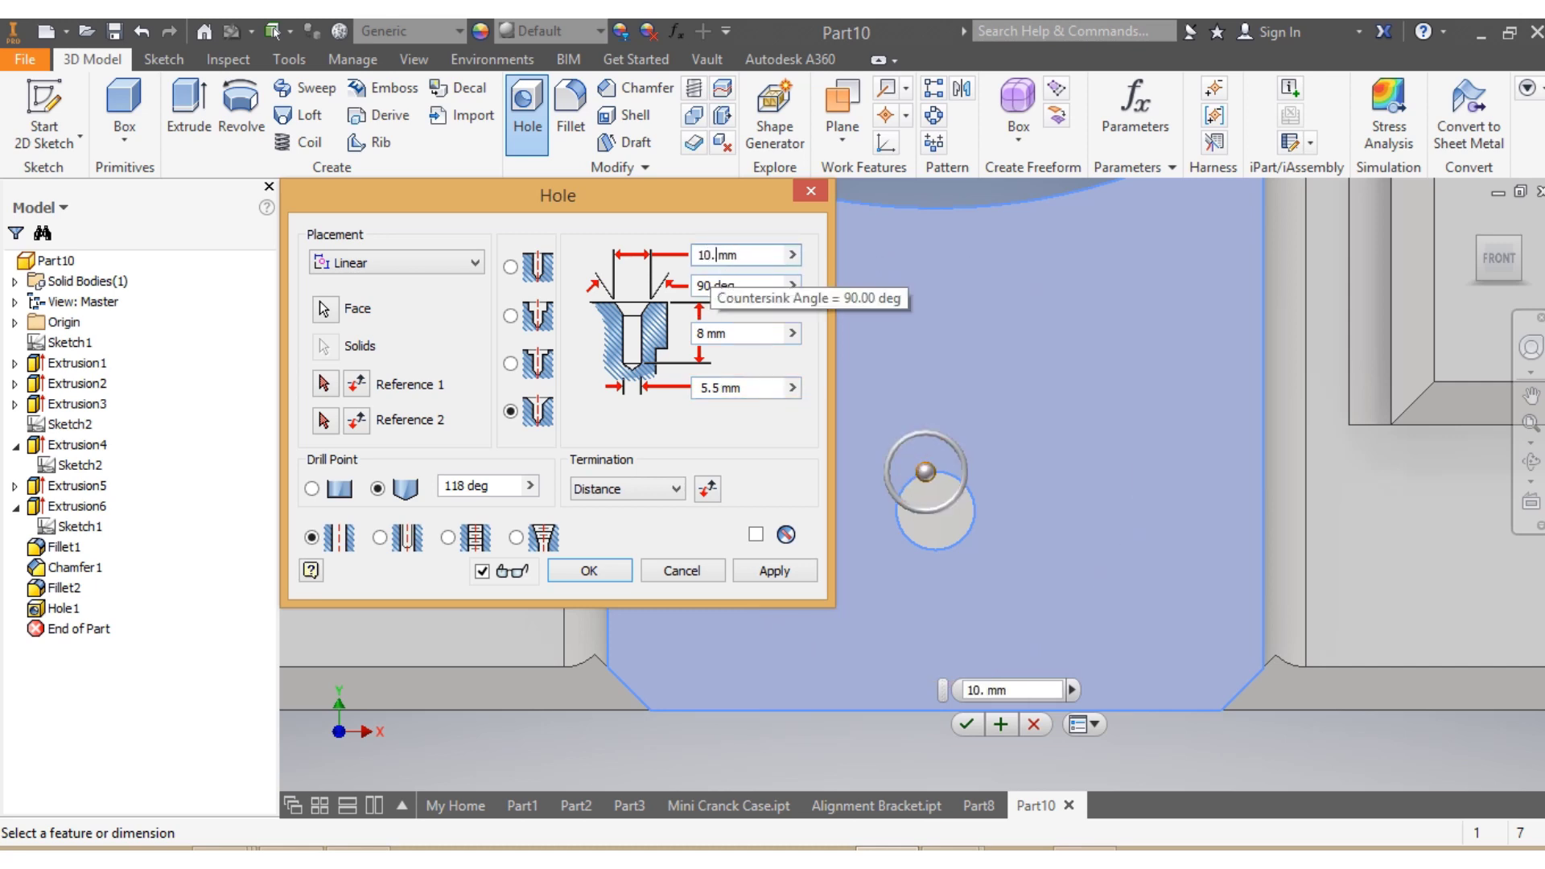
text(4)
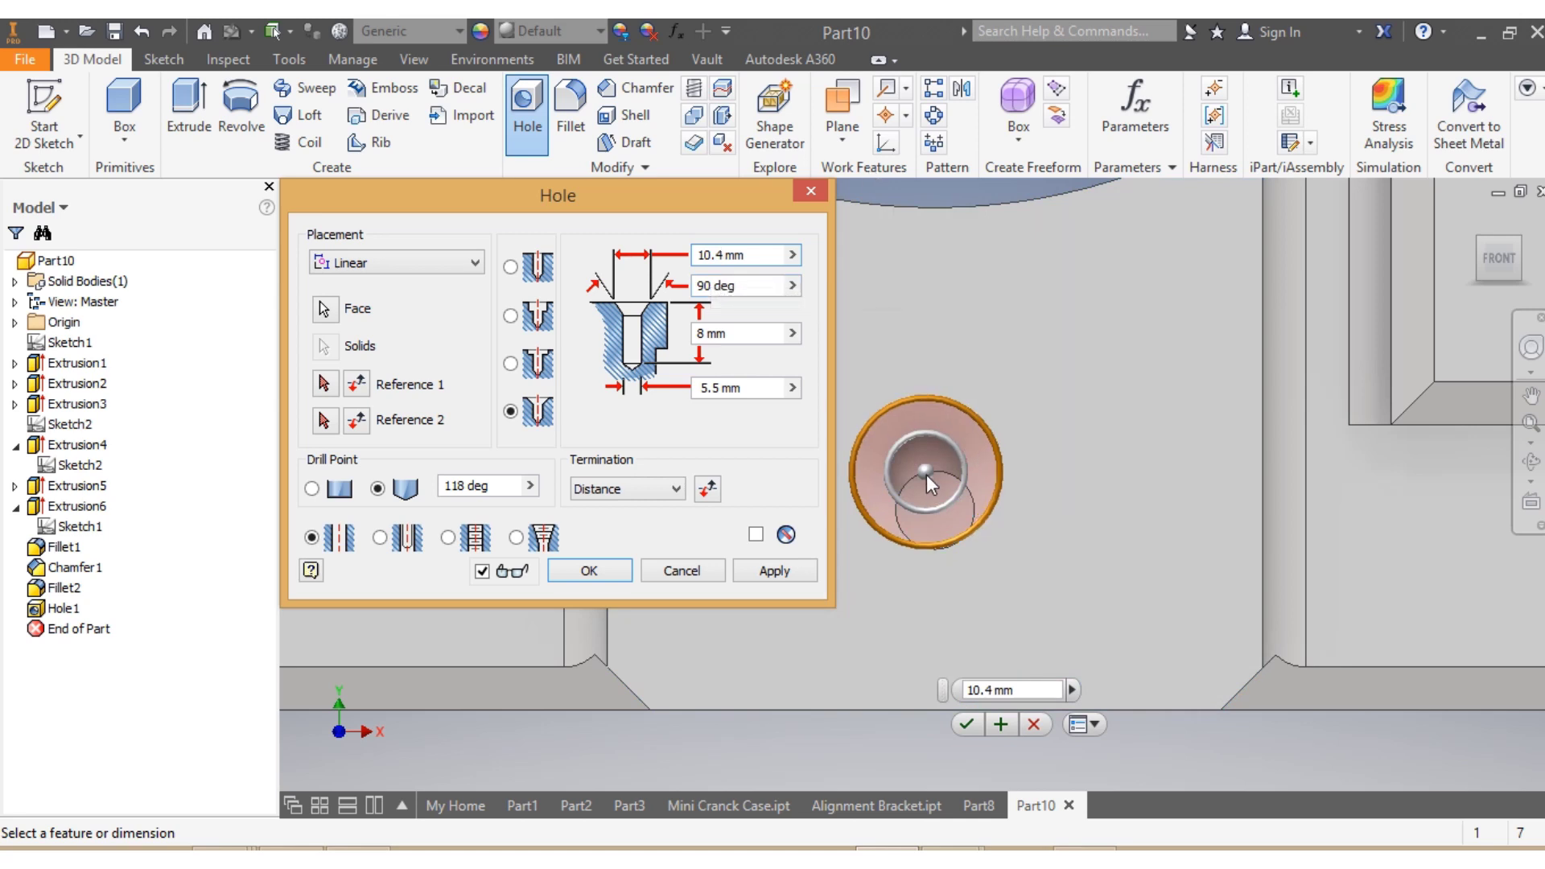
Move the hole centre onto the existing small hole in the central block's front face, create the countersunk hole, and end the Hole command.
click(925, 474)
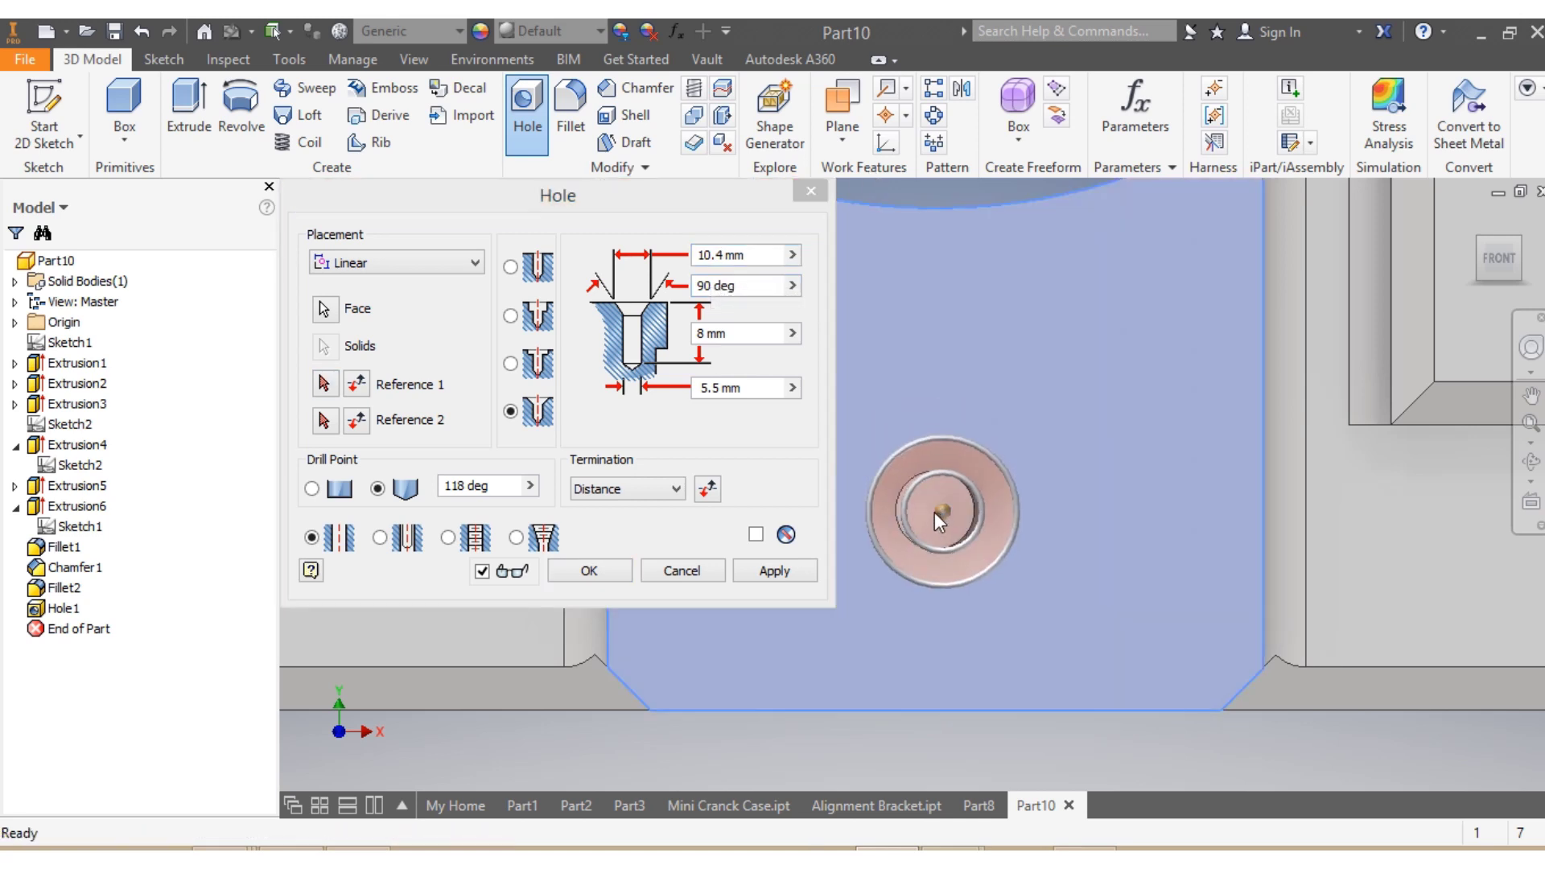
click(931, 510)
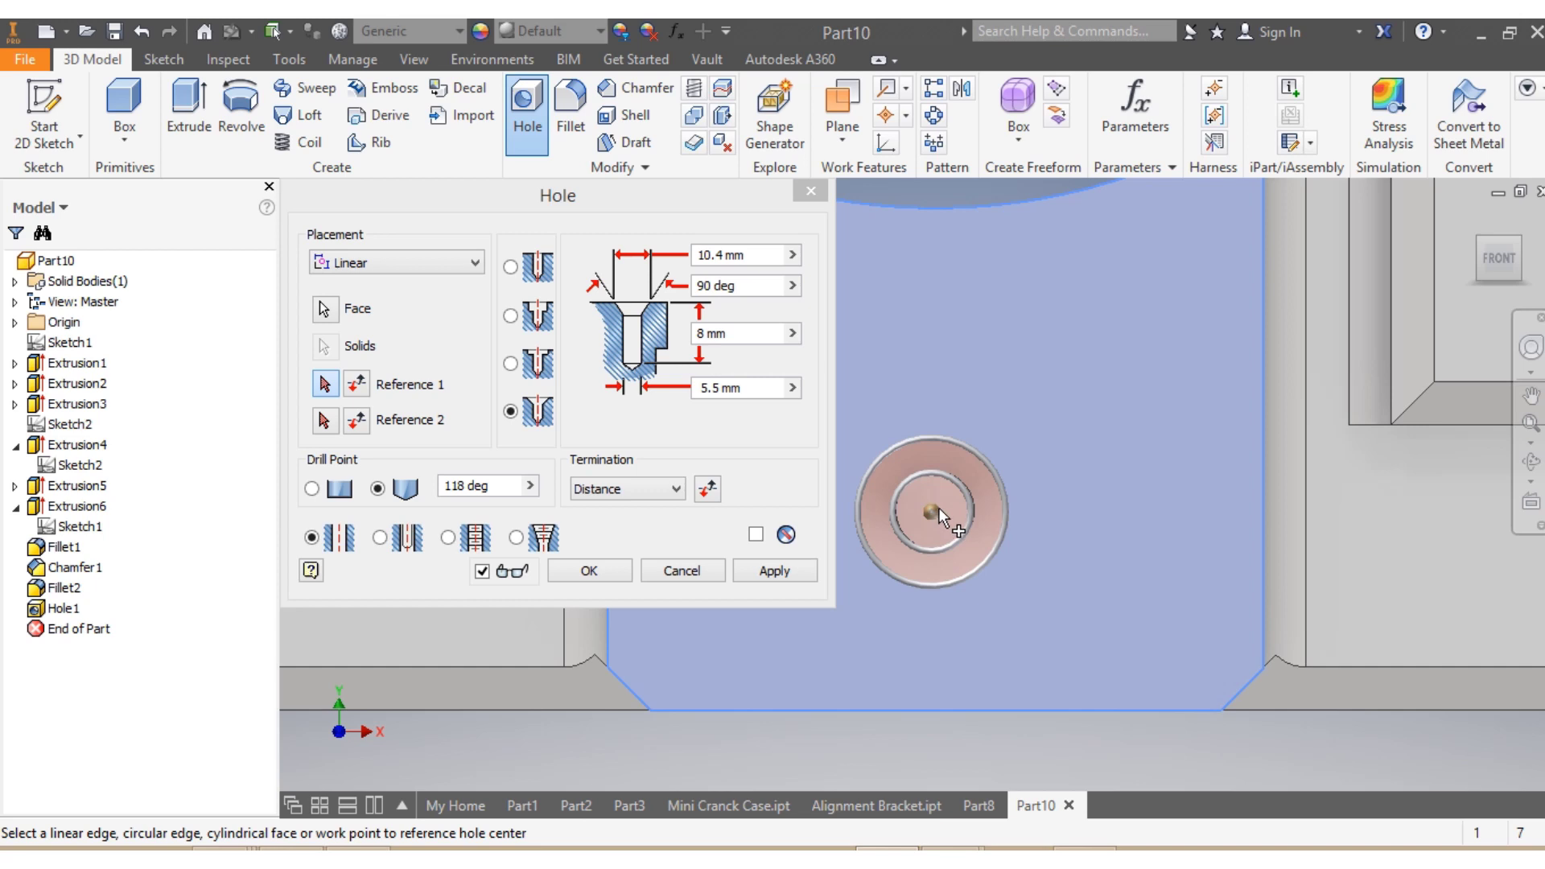
drag(938, 507, 944, 509)
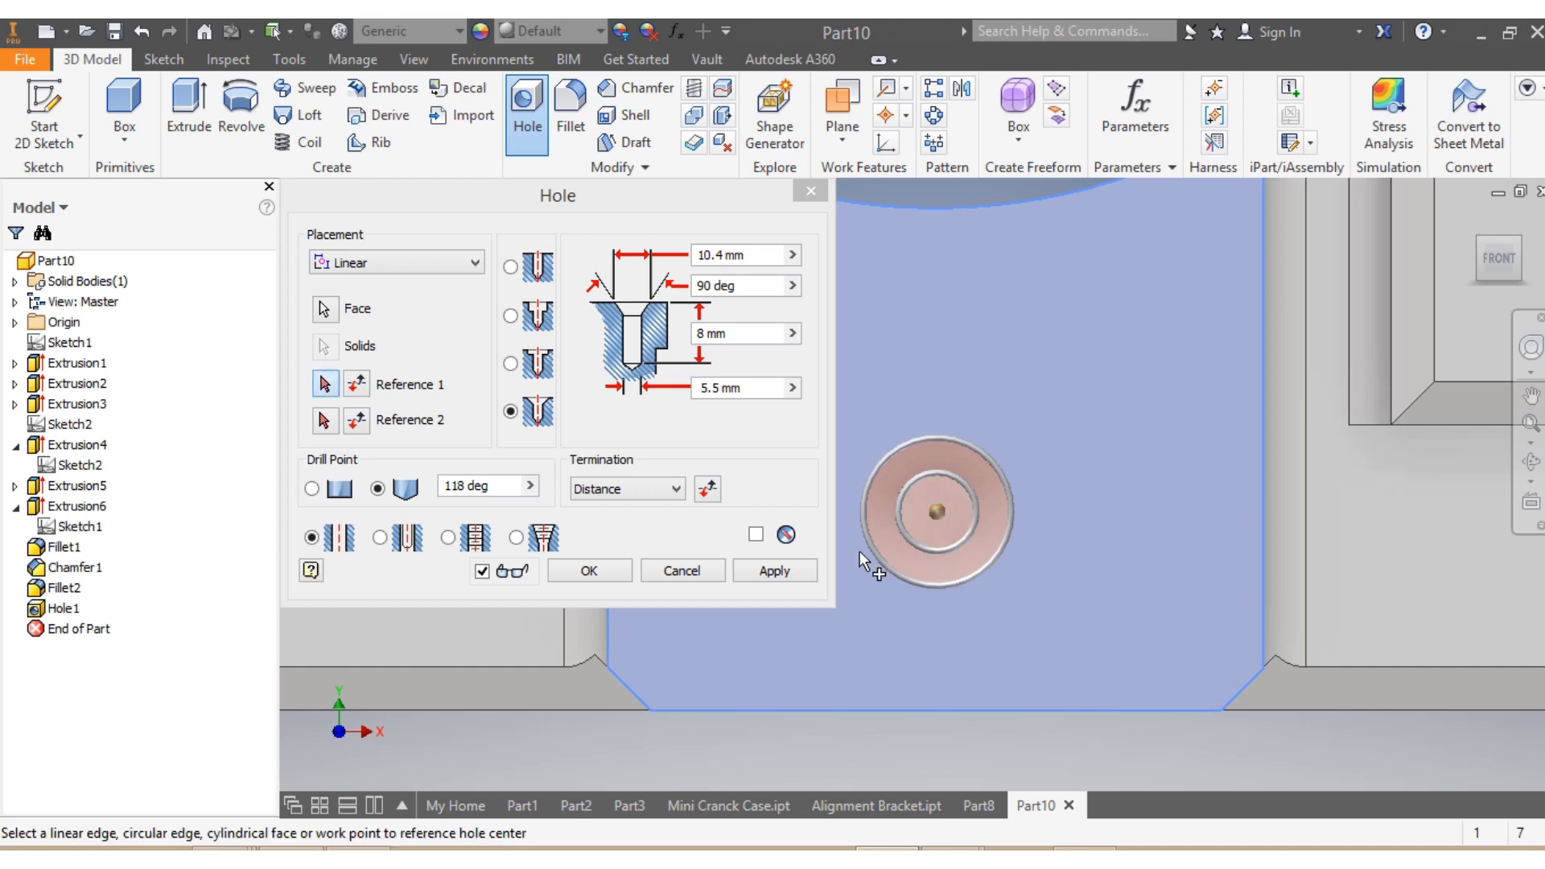
click(771, 572)
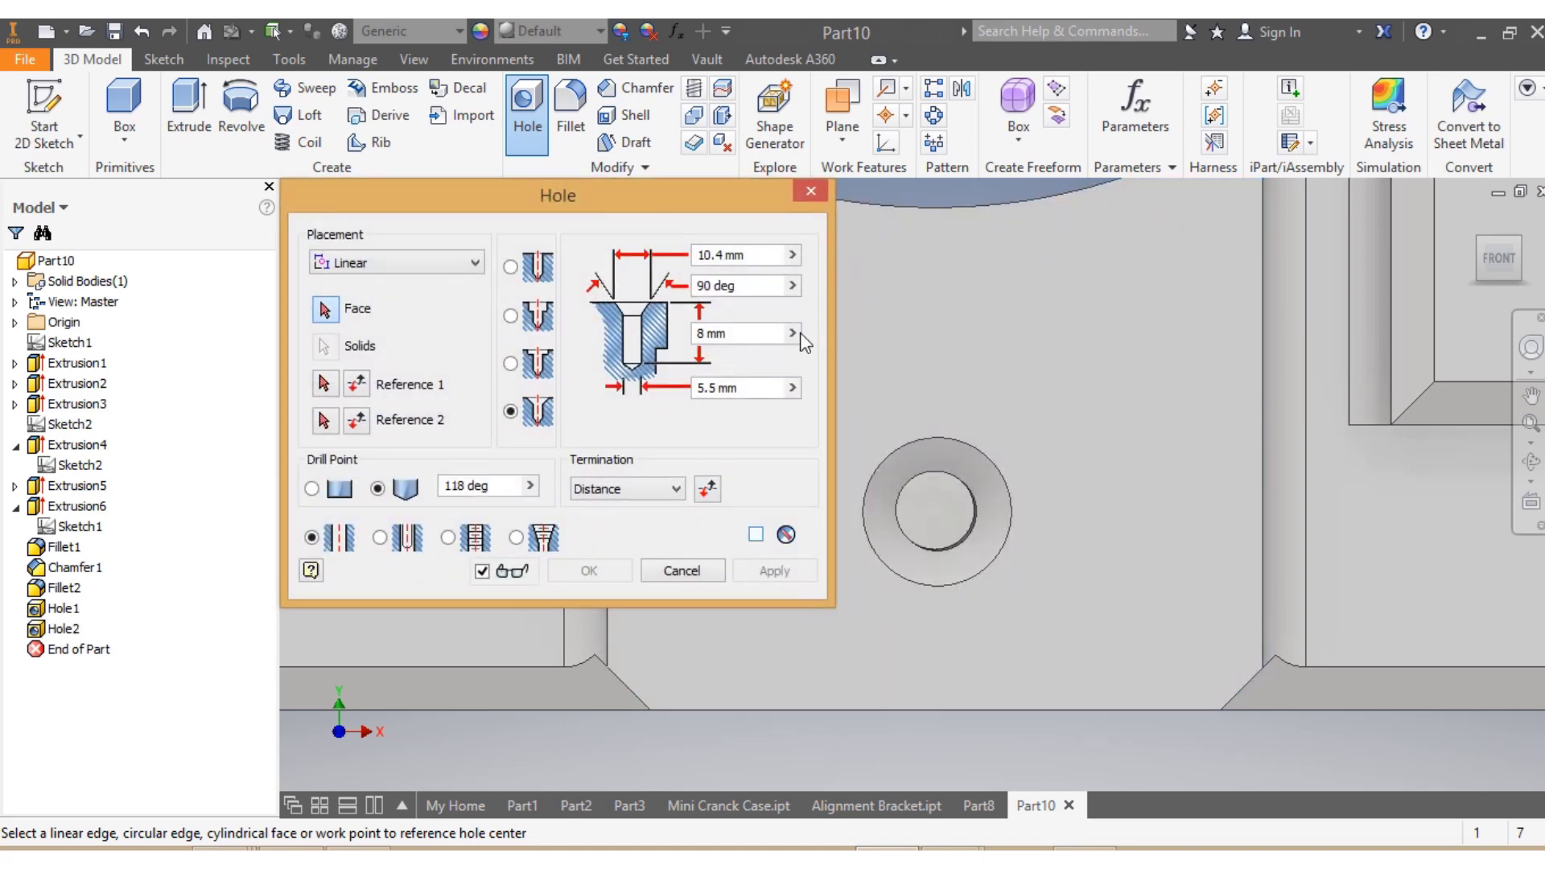
click(810, 192)
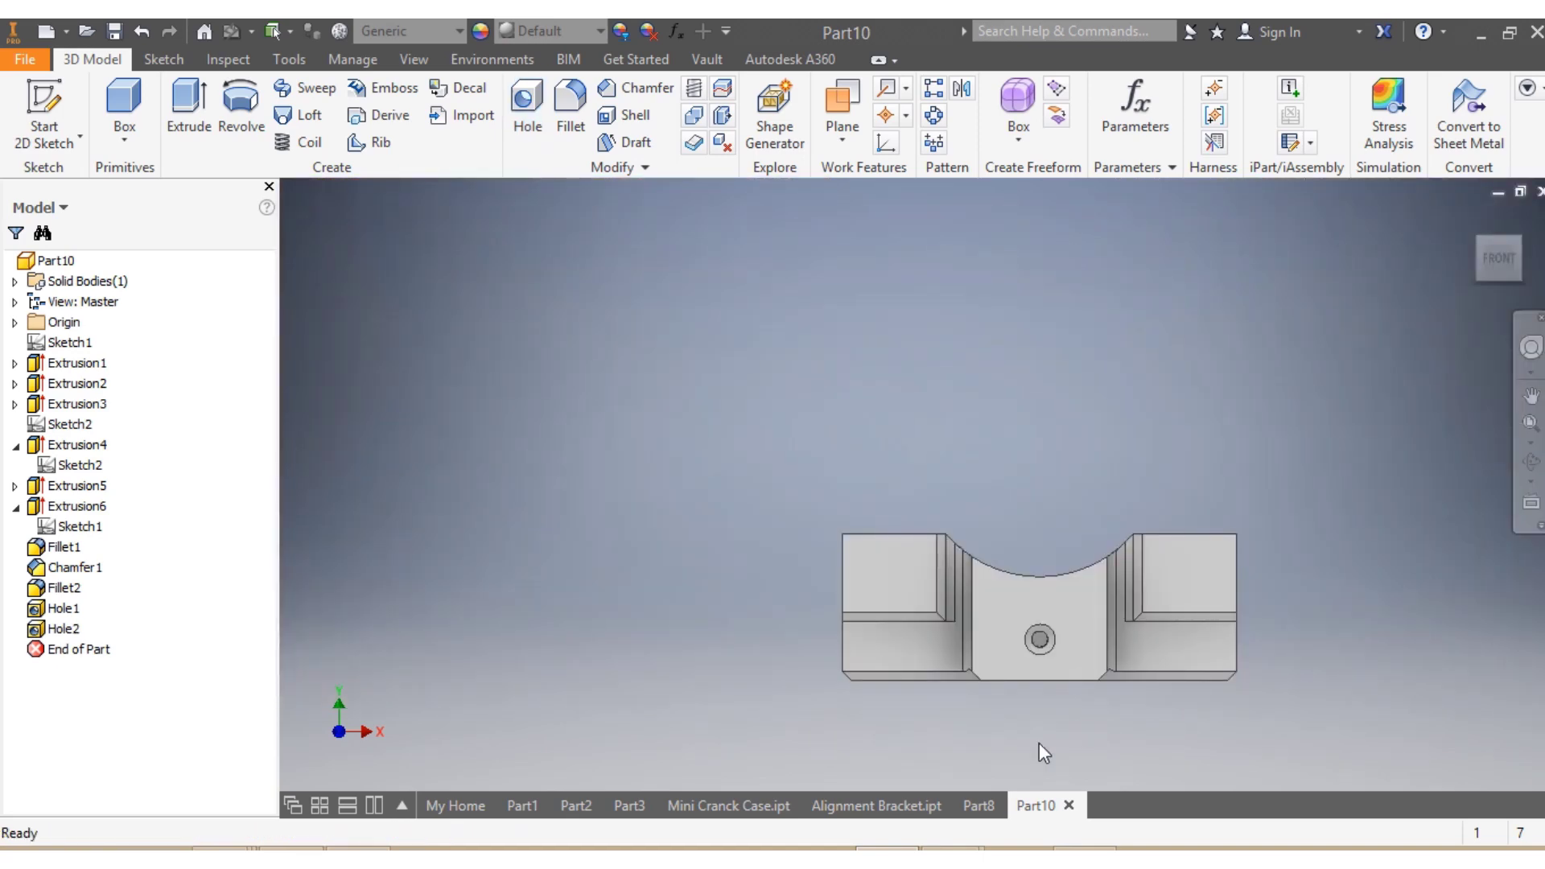
Assign the material Steel, Carbon from the Inventor Material Library to the part.
scroll(1044, 753, down, 3)
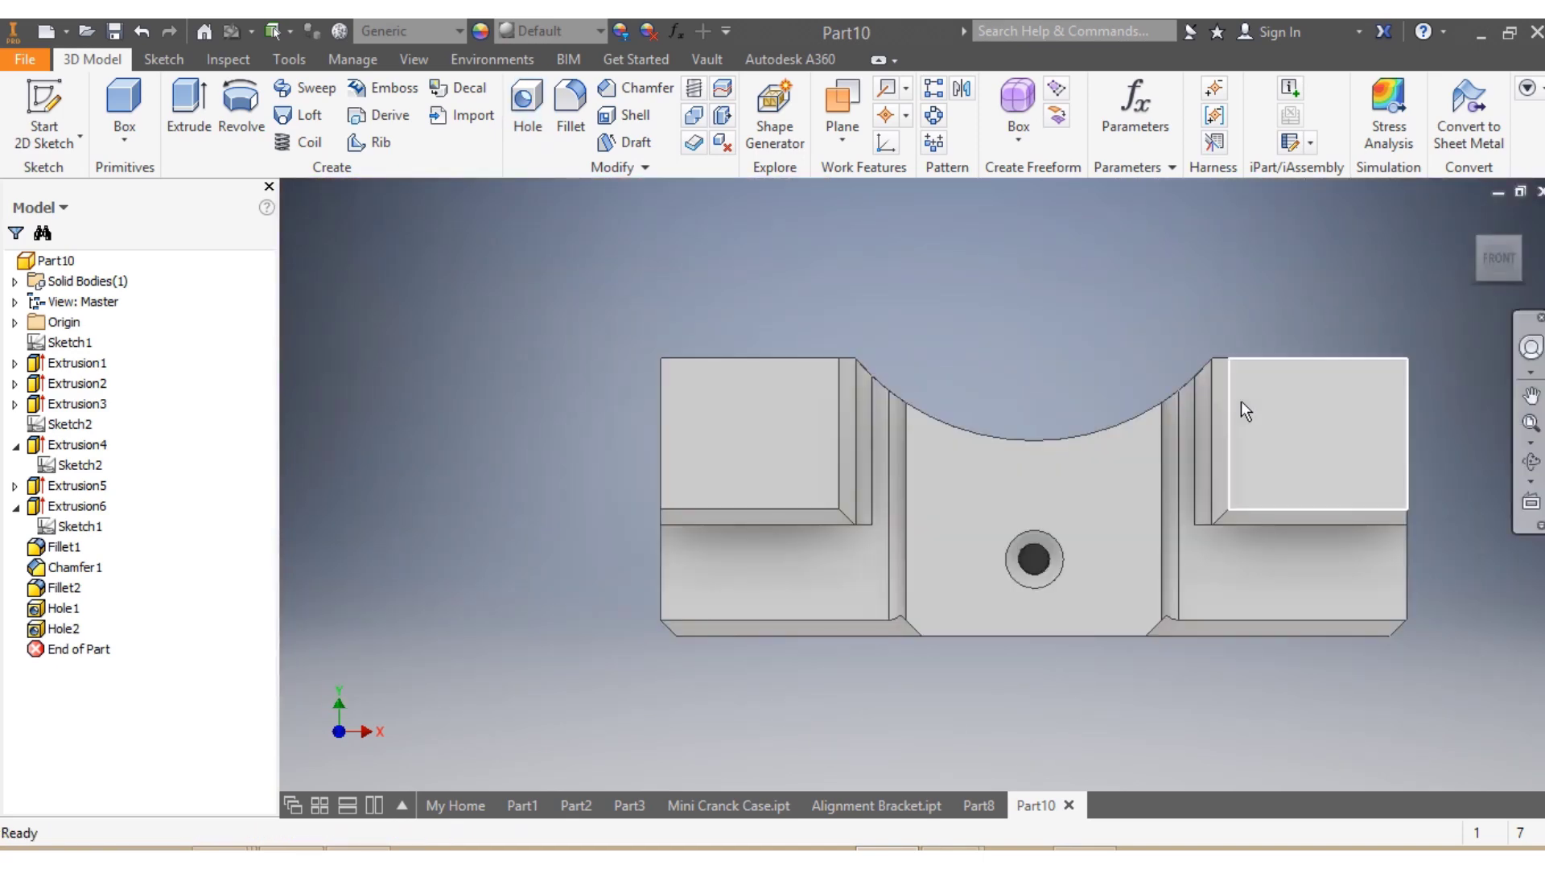
mouse_move(1487, 270)
mouse_down()
mouse_move(1489, 317)
mouse_move(1452, 321)
mouse_move(1424, 217)
mouse_move(1396, 266)
mouse_move(1429, 321)
mouse_move(1441, 286)
mouse_move(1389, 262)
mouse_move(1356, 270)
mouse_move(1359, 322)
mouse_move(1420, 326)
mouse_move(1449, 358)
mouse_move(1488, 322)
mouse_move(1505, 363)
mouse_move(1493, 263)
mouse_move(1479, 281)
mouse_move(1499, 402)
mouse_move(1497, 226)
mouse_move(1529, 258)
mouse_up()
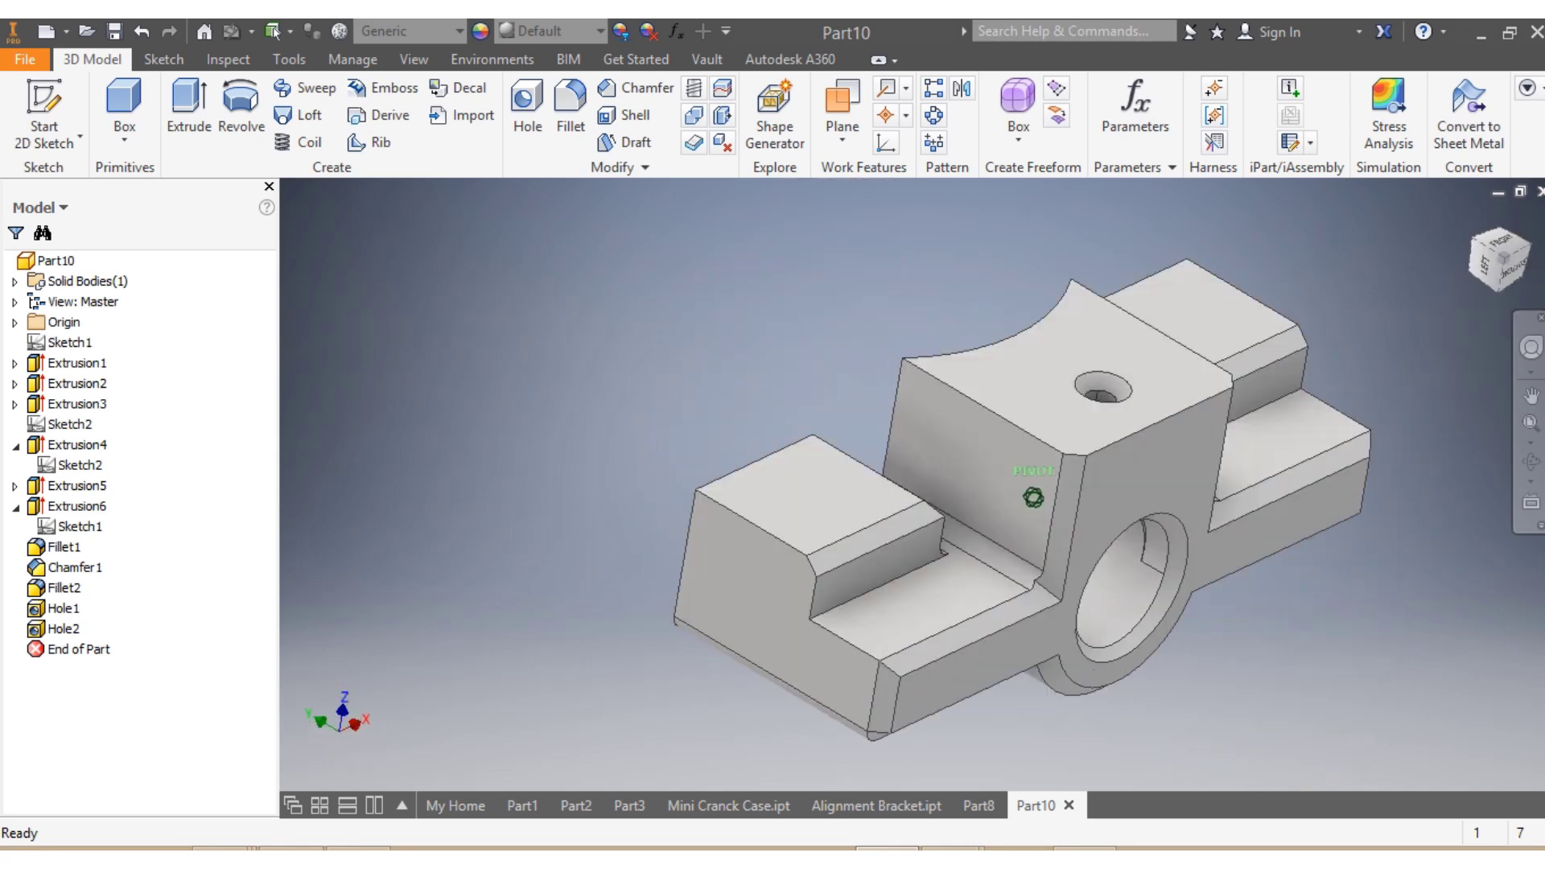
mouse_move(1014, 531)
shift+middle_down()
mouse_move(997, 507)
mouse_move(1022, 507)
mouse_move(1014, 519)
mouse_move(1033, 497)
shift+middle_up()
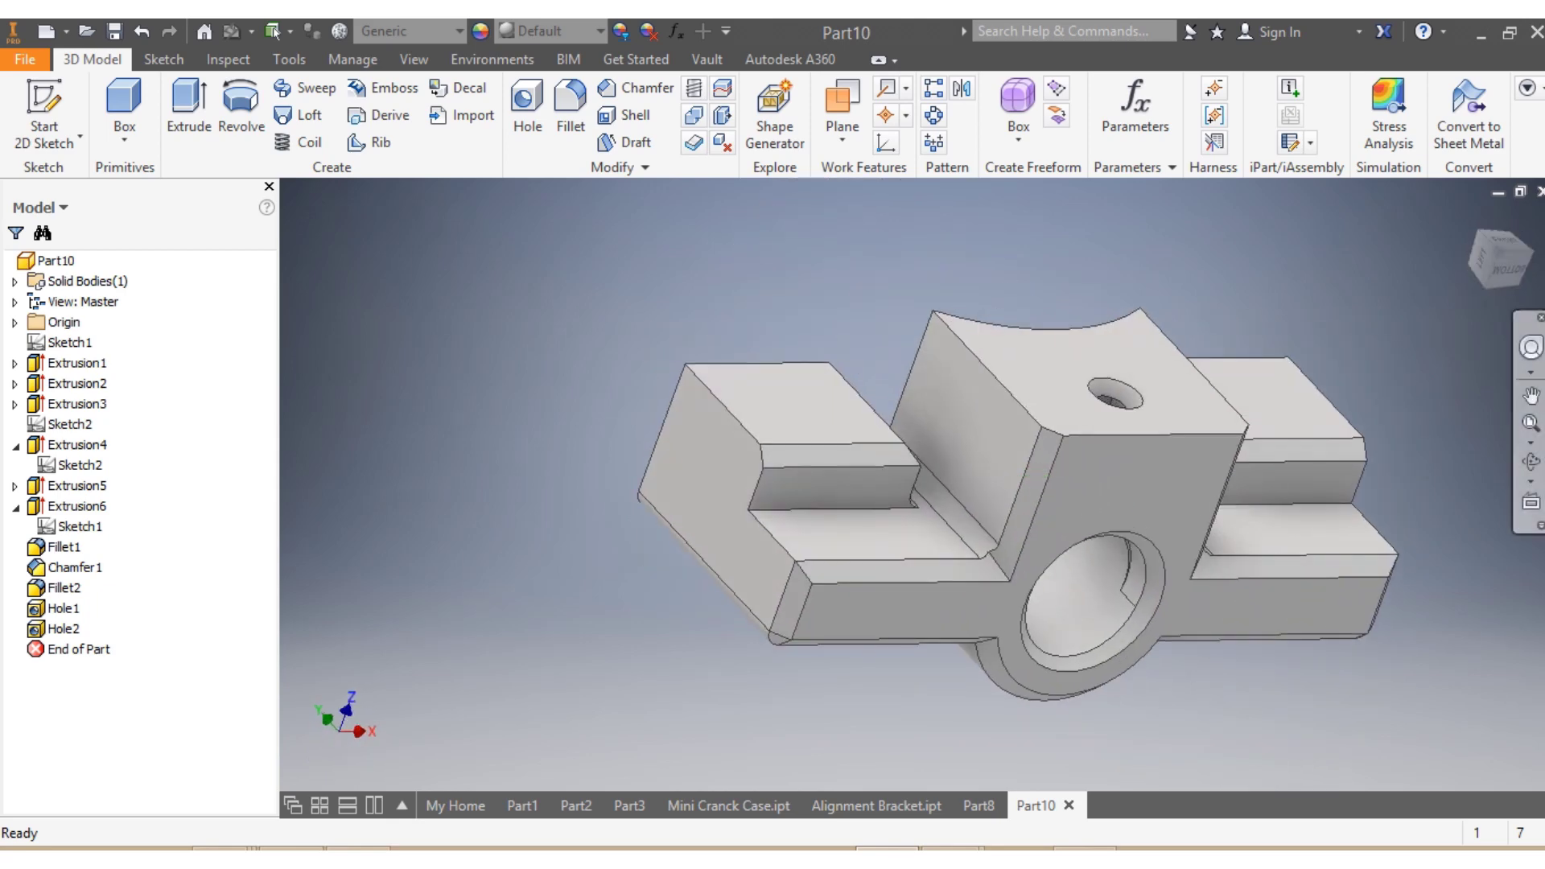
click(455, 32)
scroll(467, 322, down, 10)
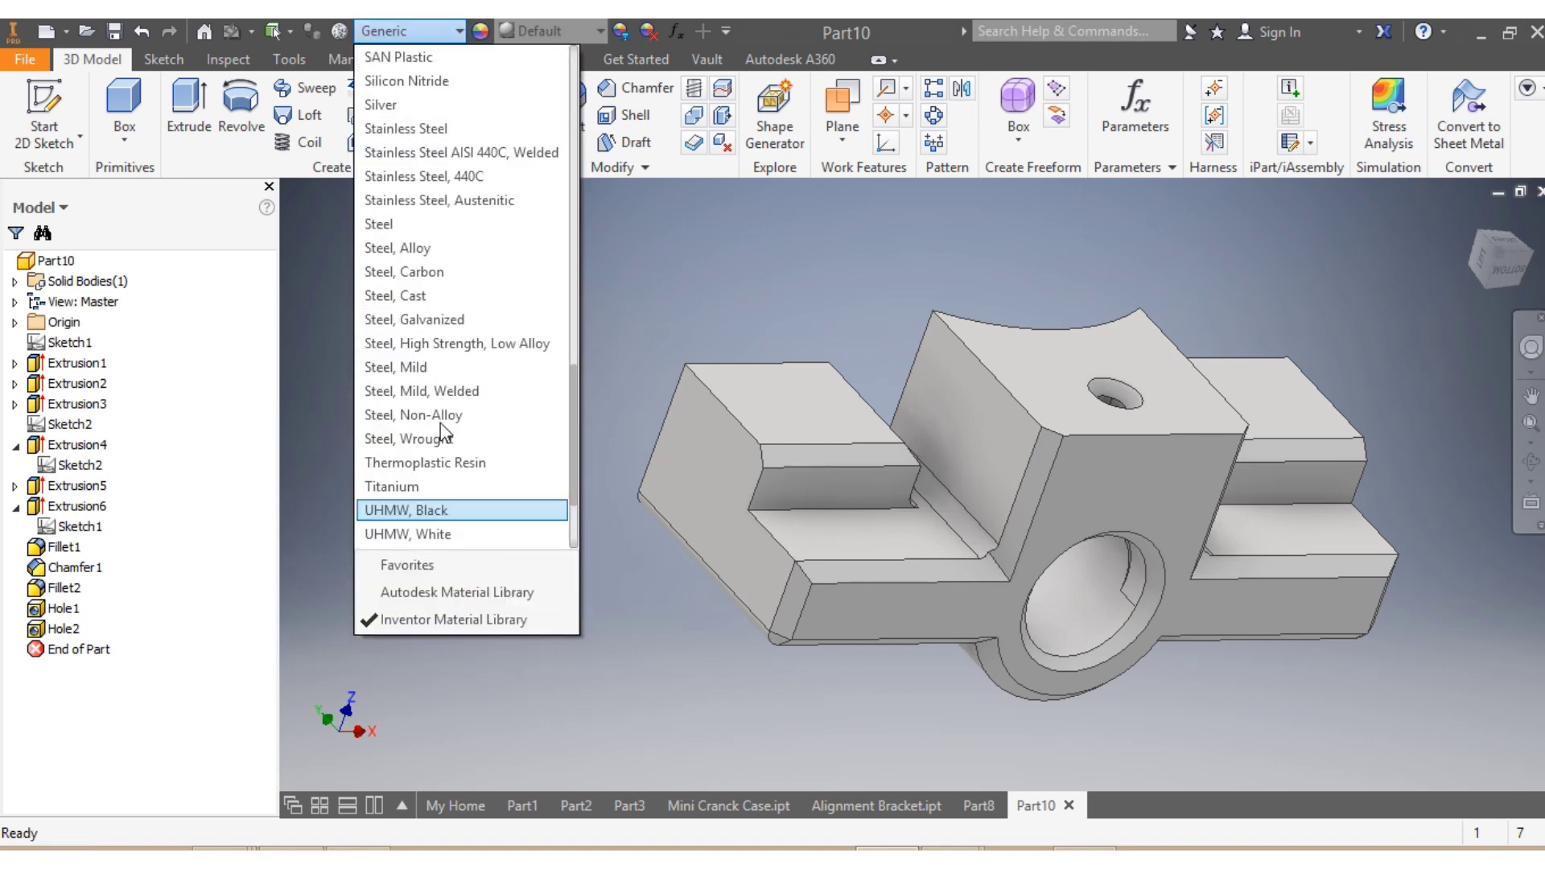
click(448, 273)
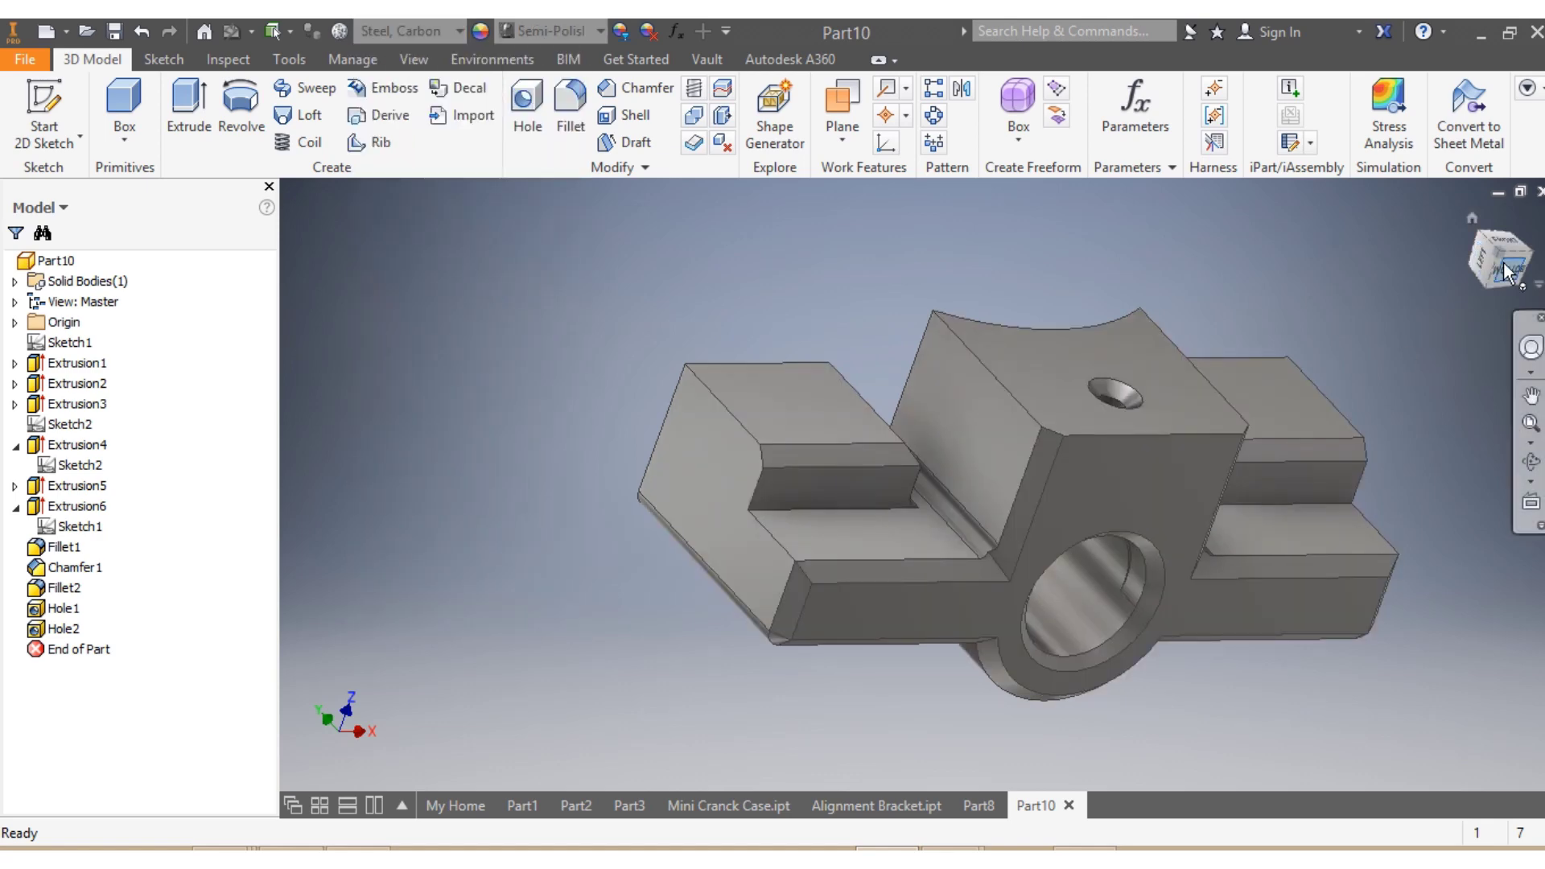